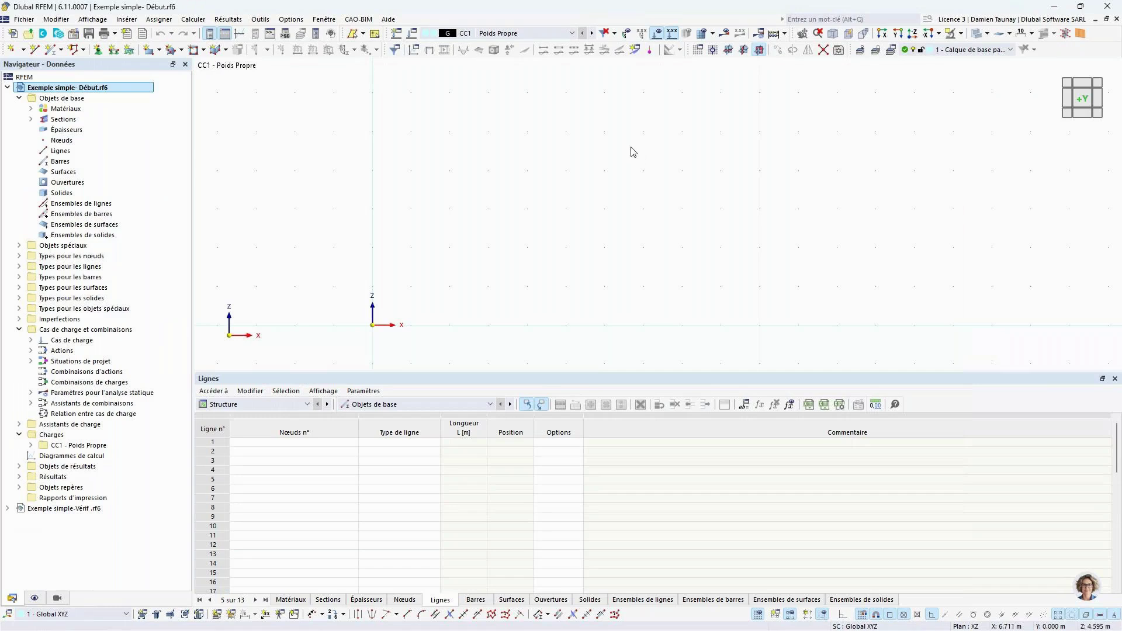
# Step: Draw an arc via three nodes from the origin through (5, 0, 1) m to (10, 0, 0) m
pyautogui.click(35, 51)
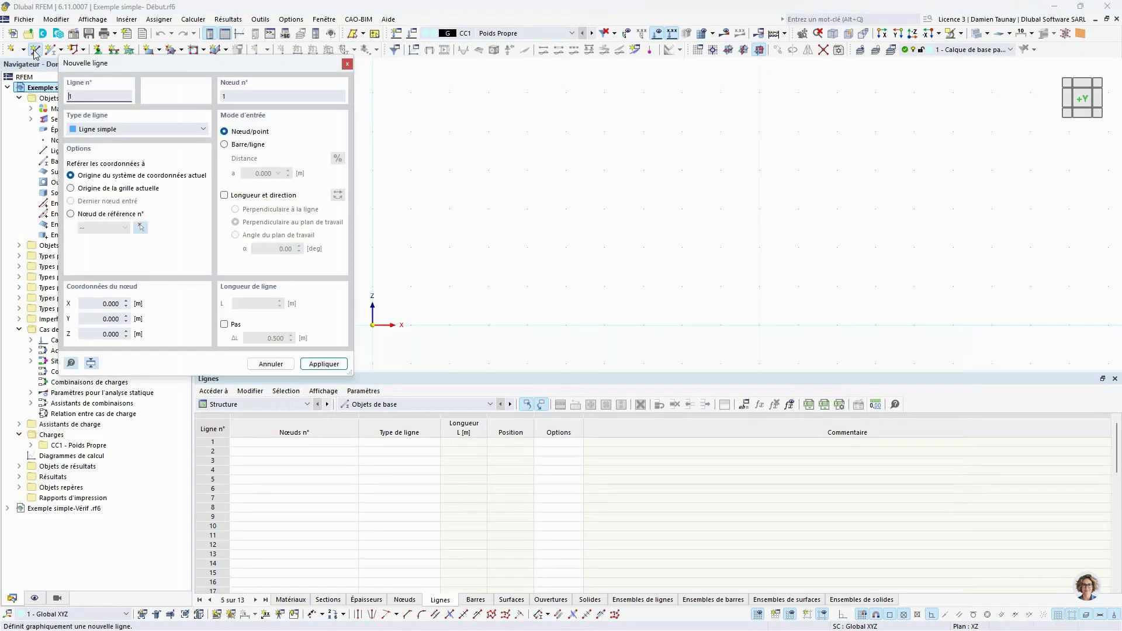
pyautogui.click(156, 129)
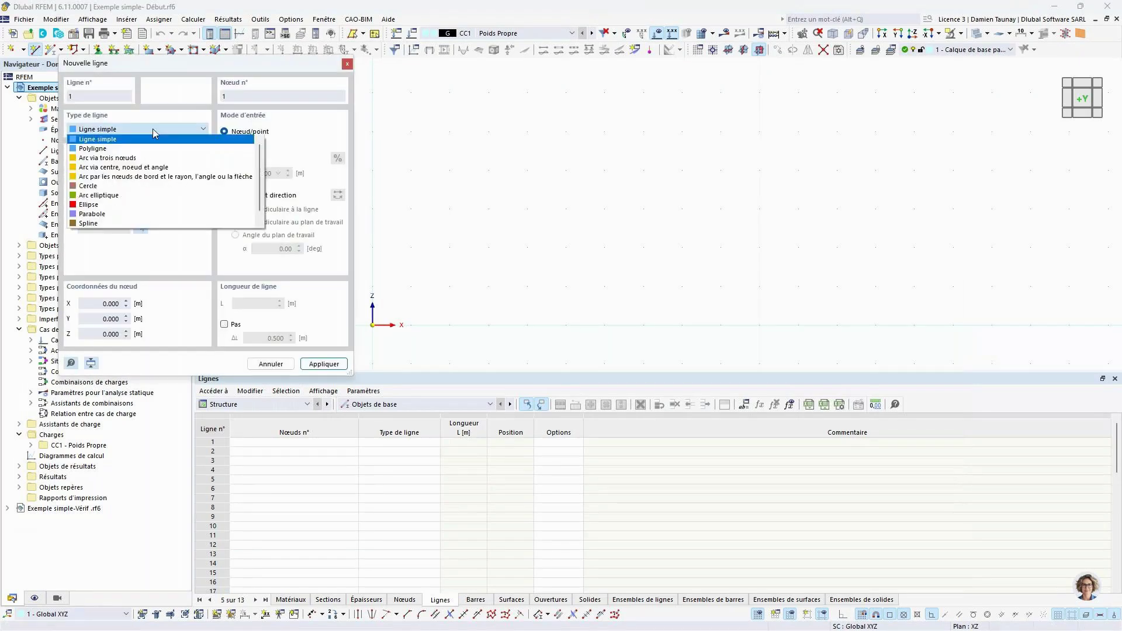
pyautogui.click(97, 158)
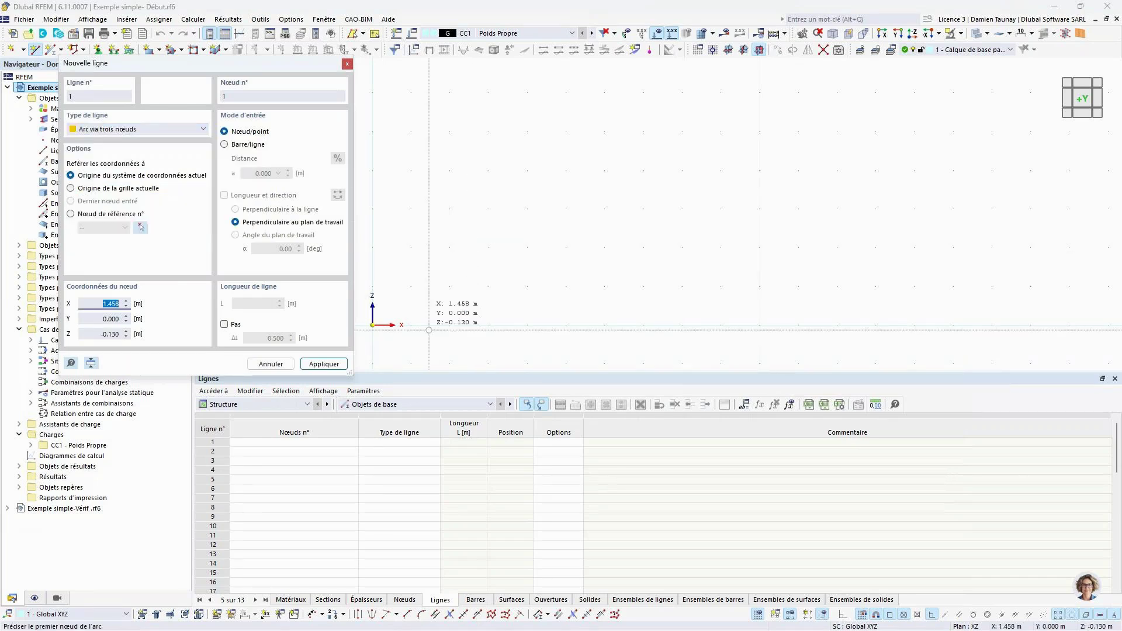
pyautogui.click(373, 325)
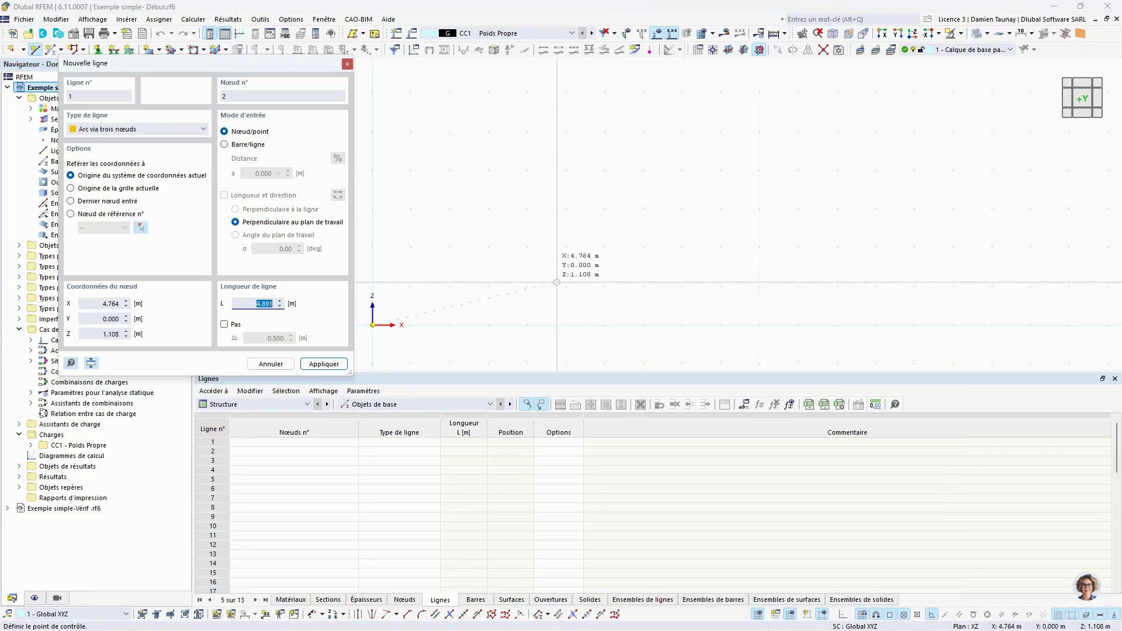
pyautogui.click(565, 286)
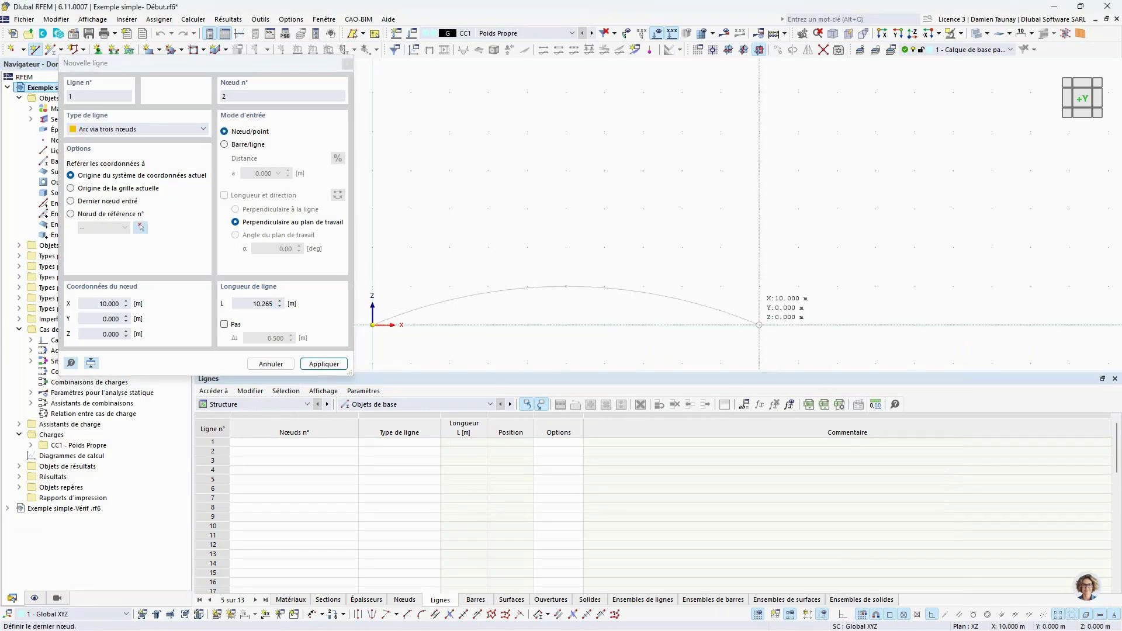
pyautogui.click(759, 325)
# Step: Mirror the arc as a copy about the XY plane passing through point (5, 0, 2) m
pyautogui.click(615, 289)
pyautogui.click(807, 50)
pyautogui.click(399, 218)
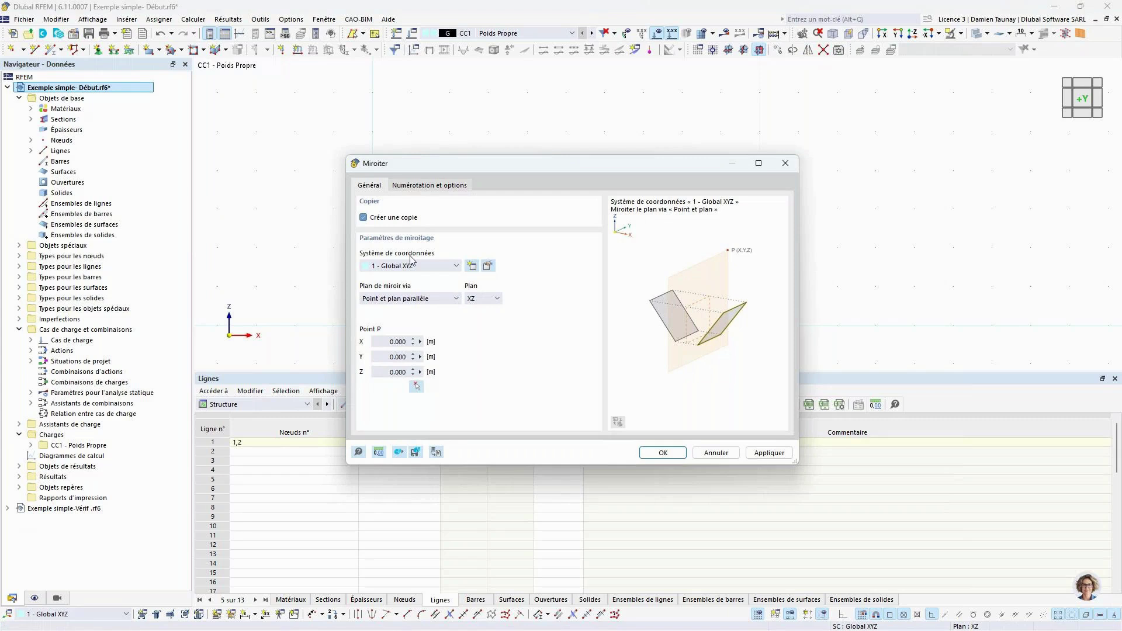
pyautogui.click(482, 299)
pyautogui.click(479, 309)
pyautogui.click(416, 386)
pyautogui.click(566, 248)
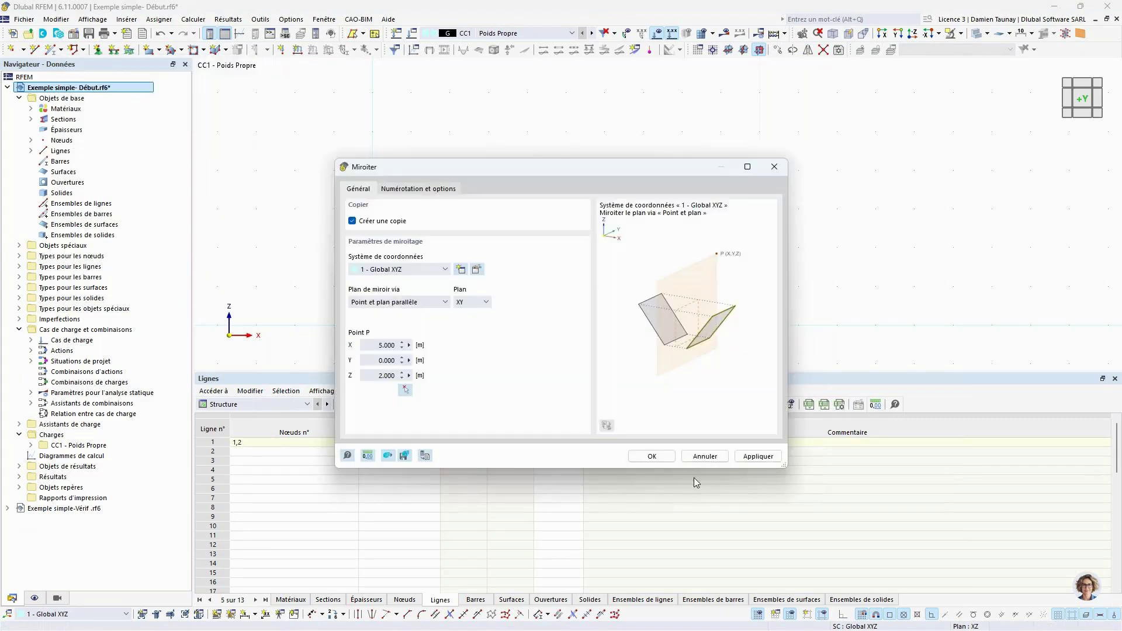
pyautogui.click(650, 456)
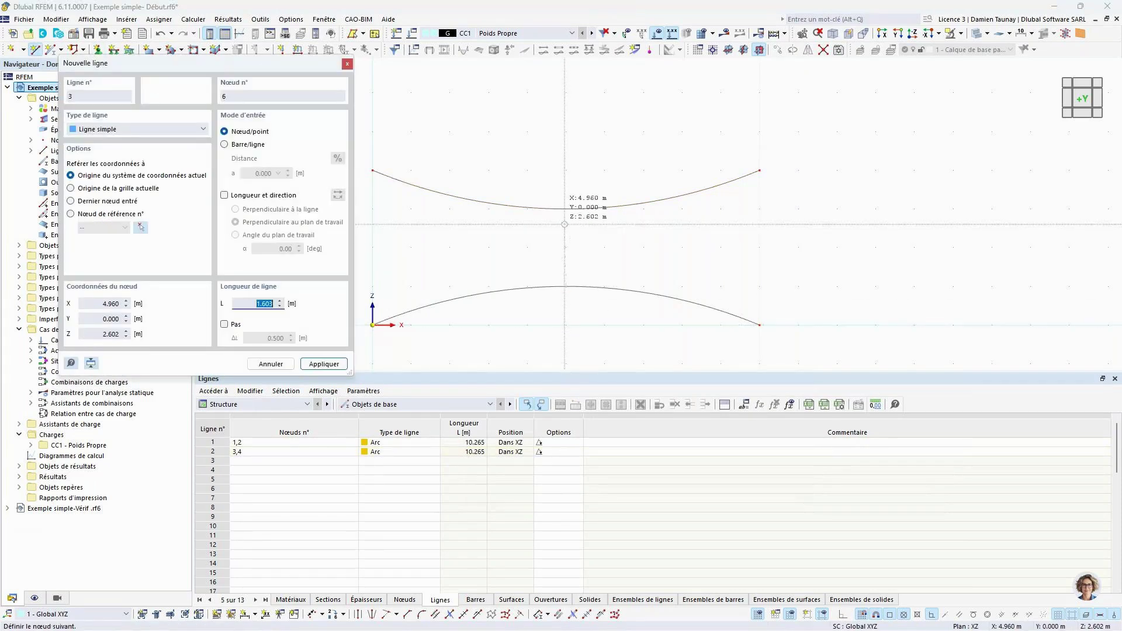
# Step: Join the midpoints of both arcs with a vertical line and copy it 4 times with an X displacement of -1 m
pyautogui.click(566, 209)
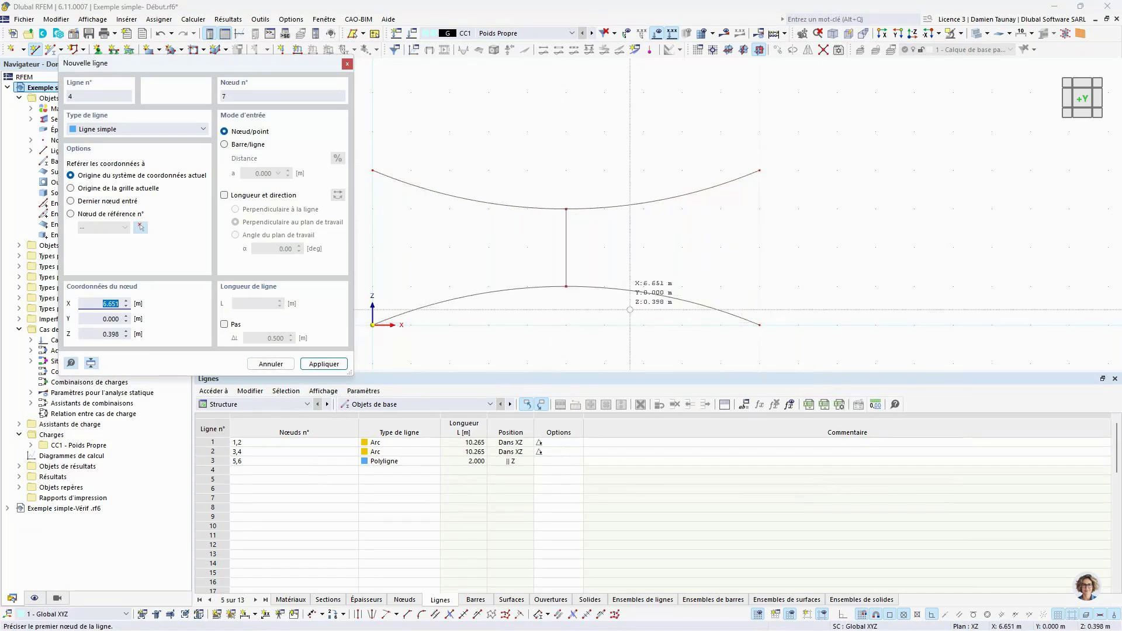
pyautogui.press('Escape')
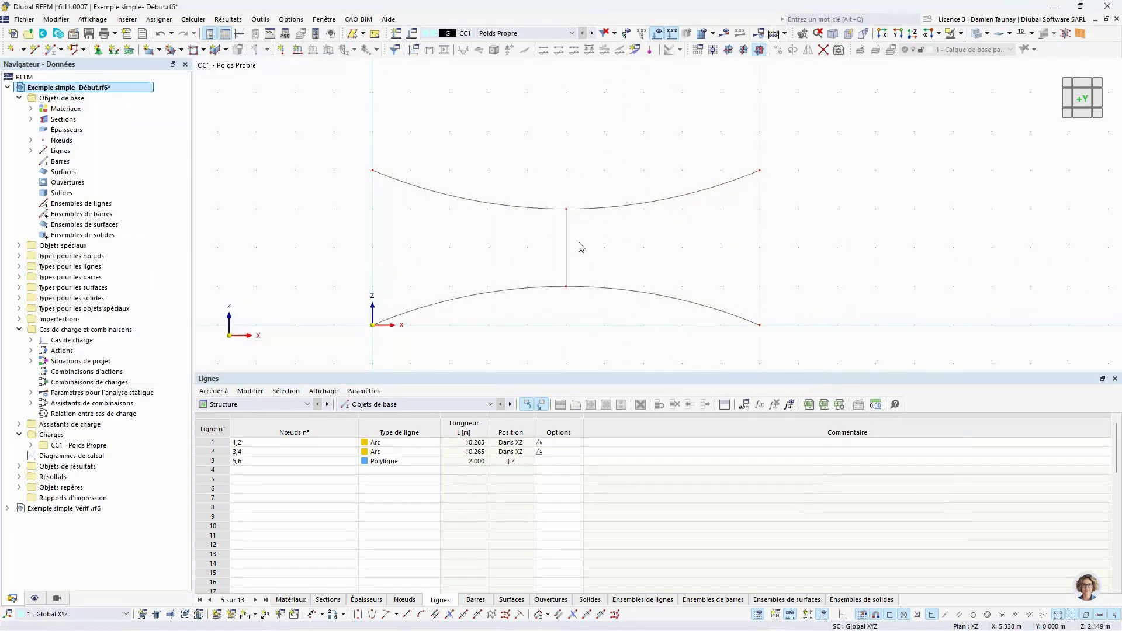
pyautogui.click(569, 249)
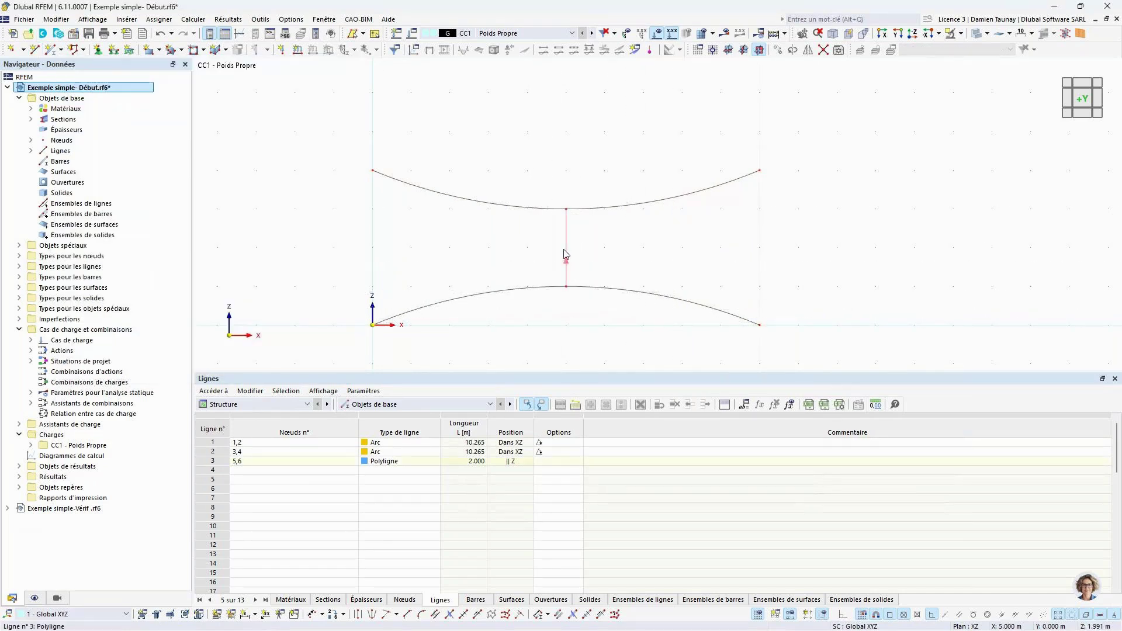
pyautogui.click(777, 50)
pyautogui.click(364, 218)
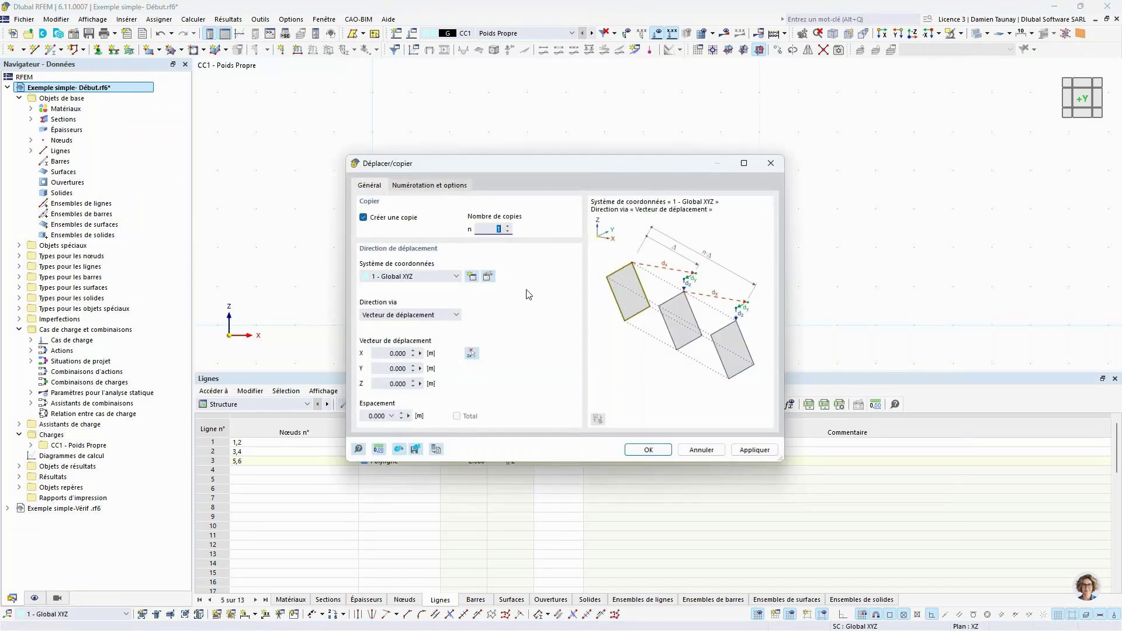
pyautogui.write('4')
pyautogui.press('Tab')
pyautogui.click(646, 450)
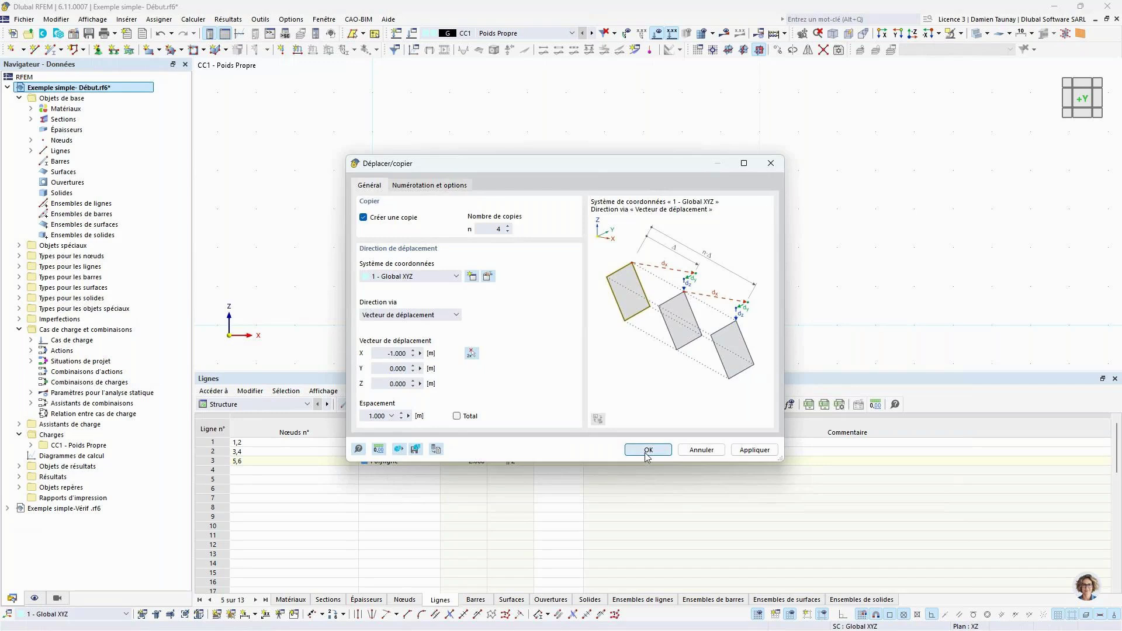
# Step: Copy the middle vertical line 4 times with an X displacement of 1 m
pyautogui.click(566, 245)
pyautogui.click(778, 50)
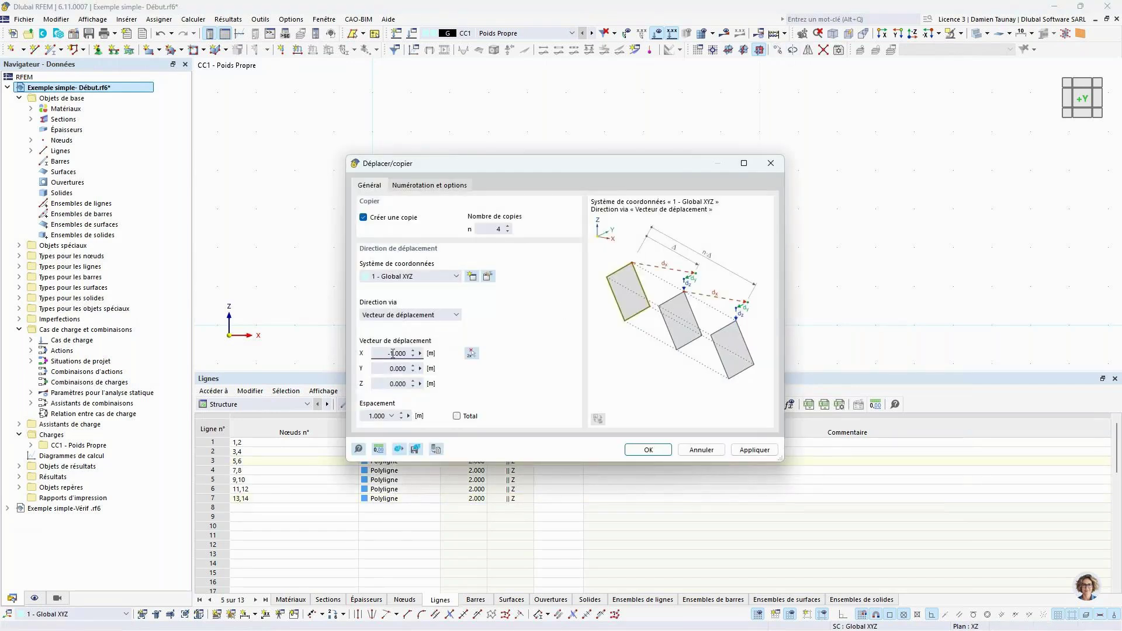
pyautogui.click(646, 450)
pyautogui.click(721, 124)
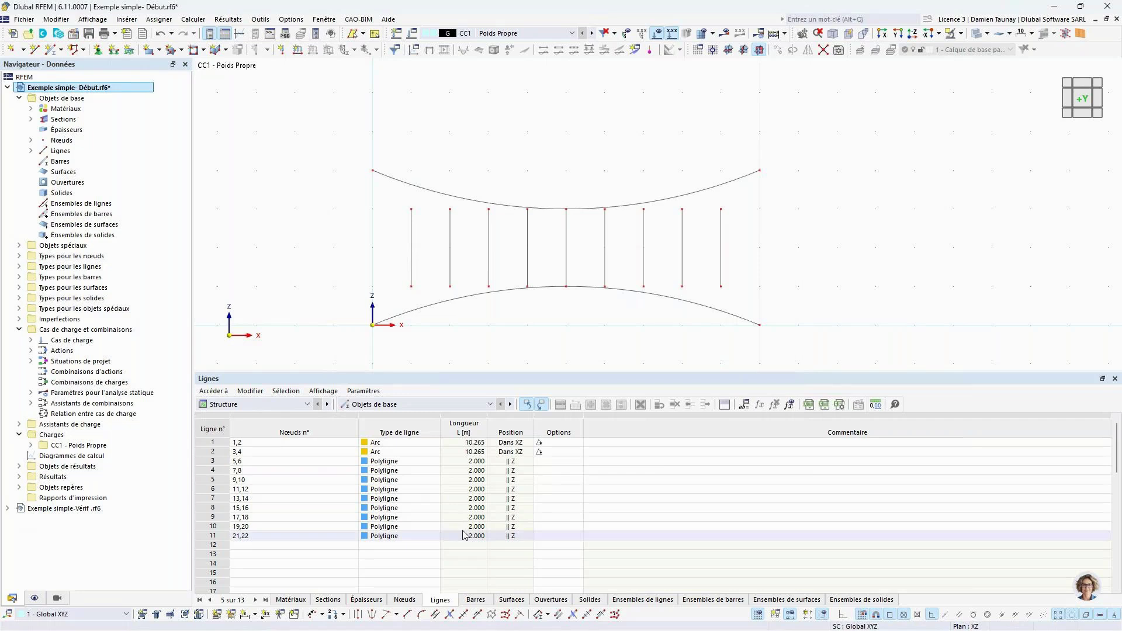
# Step: Extend both ends of the four vertical lines between the origin side and mid-span to the upper and lower arcs
pyautogui.click(390, 608)
pyautogui.click(411, 246)
pyautogui.click(410, 286)
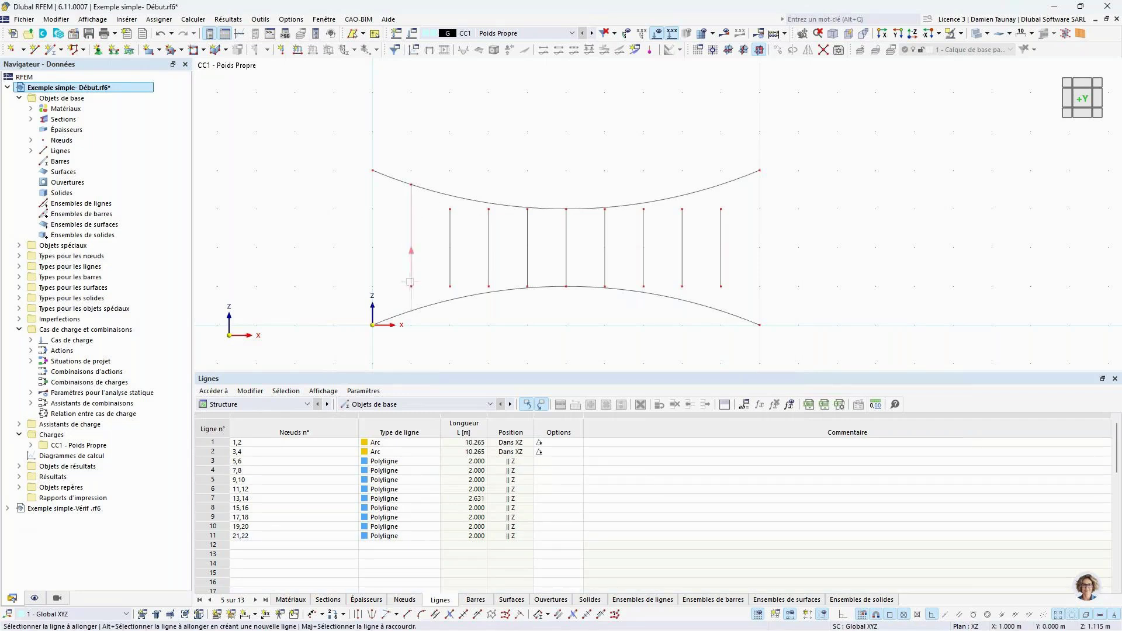
pyautogui.click(449, 214)
pyautogui.click(450, 283)
pyautogui.click(488, 216)
pyautogui.click(488, 290)
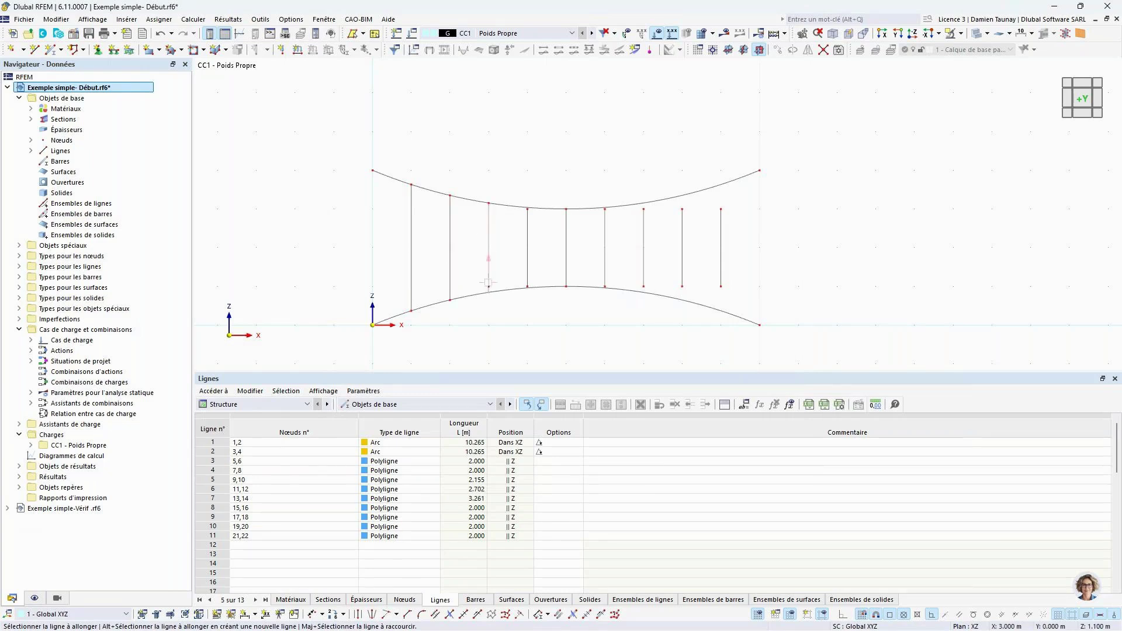
pyautogui.click(527, 214)
pyautogui.click(527, 280)
# Step: Extend both ends of the four vertical lines beyond mid-span to the upper and lower arcs
pyautogui.click(605, 217)
pyautogui.click(605, 279)
pyautogui.click(643, 217)
pyautogui.click(643, 280)
pyautogui.click(683, 275)
pyautogui.click(720, 234)
pyautogui.click(719, 272)
pyautogui.click(721, 287)
pyautogui.press('Escape')
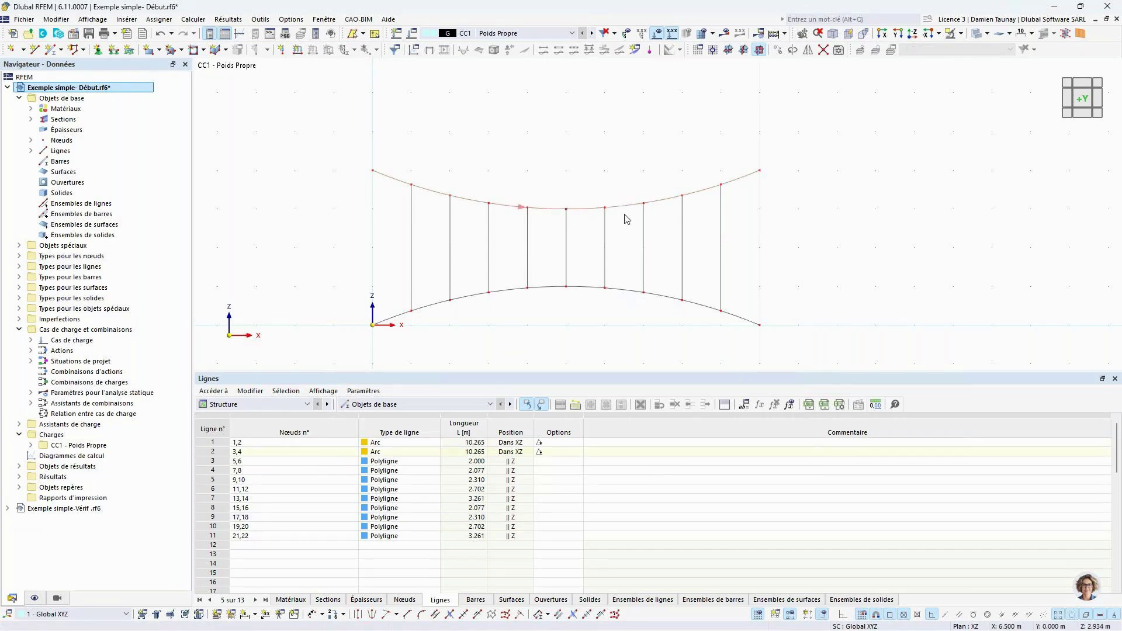
# Step: Connect all lines of the model so both arcs are split at the ends of the vertical lines
pyautogui.click(626, 291)
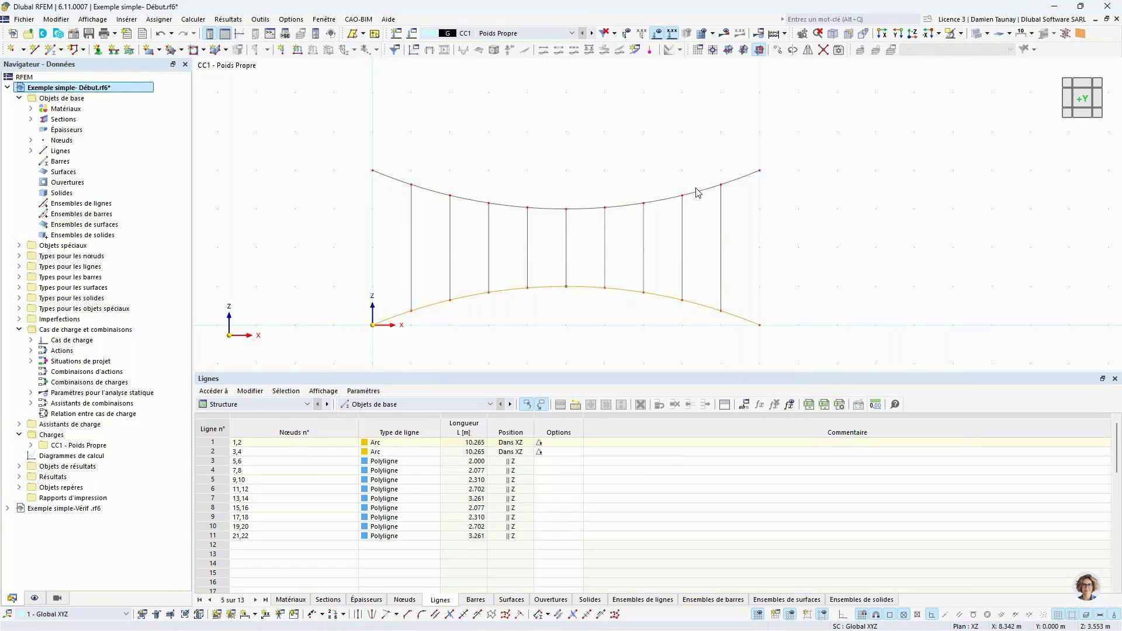
pyautogui.press('Escape')
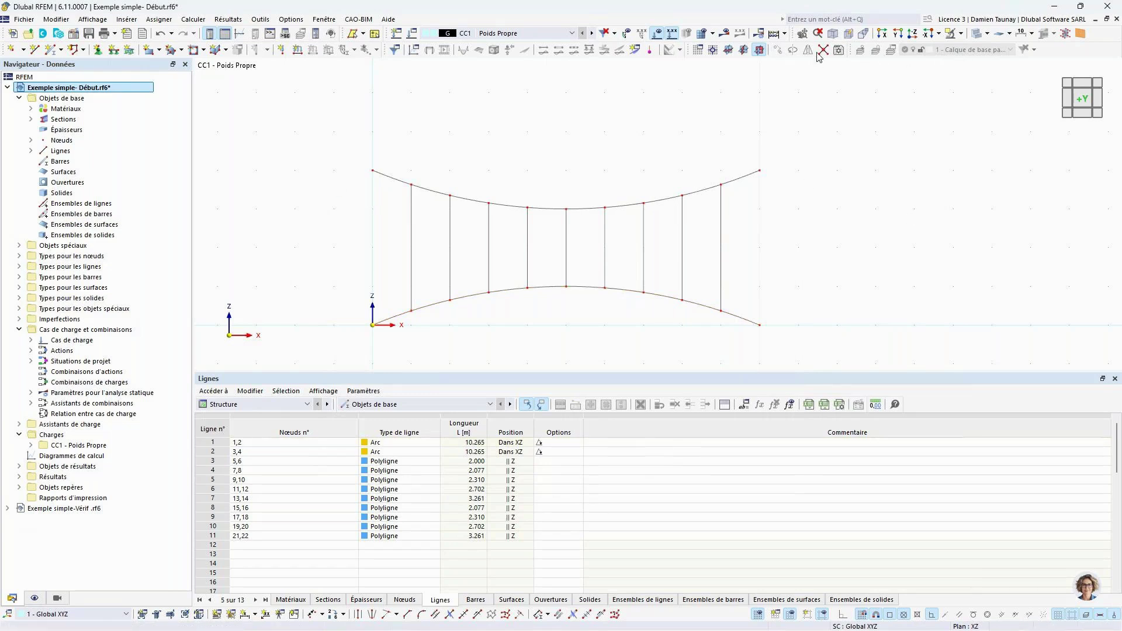
pyautogui.moveTo(752, 352); pyautogui.dragTo(407, 105)
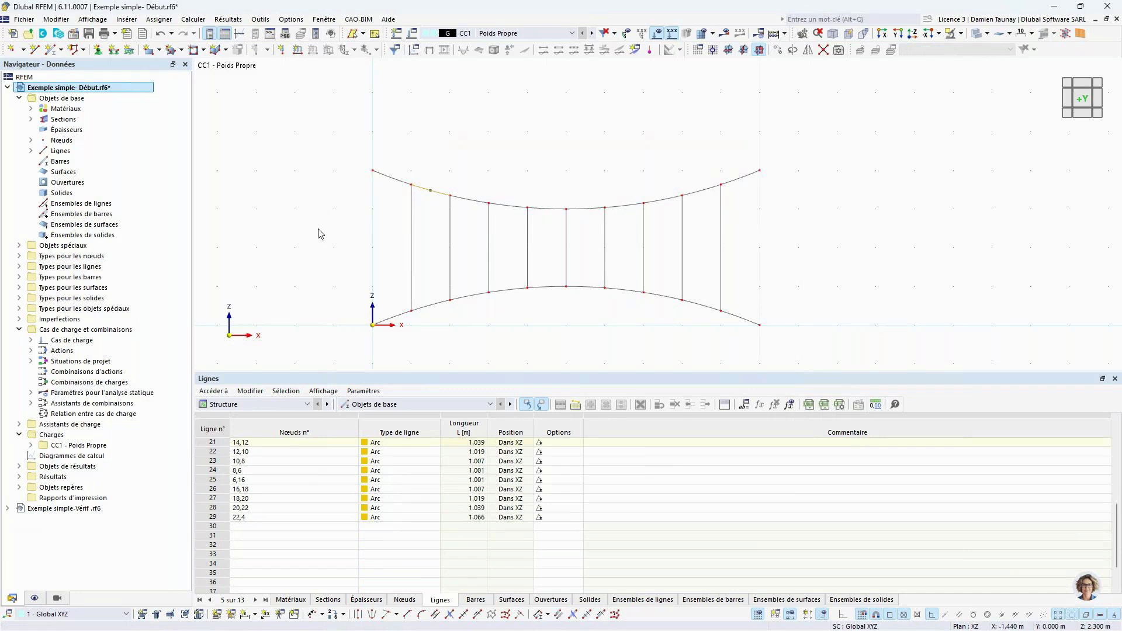
# Step: Assign nodal supports to the four end nodes of the upper and lower arcs
pyautogui.click(97, 50)
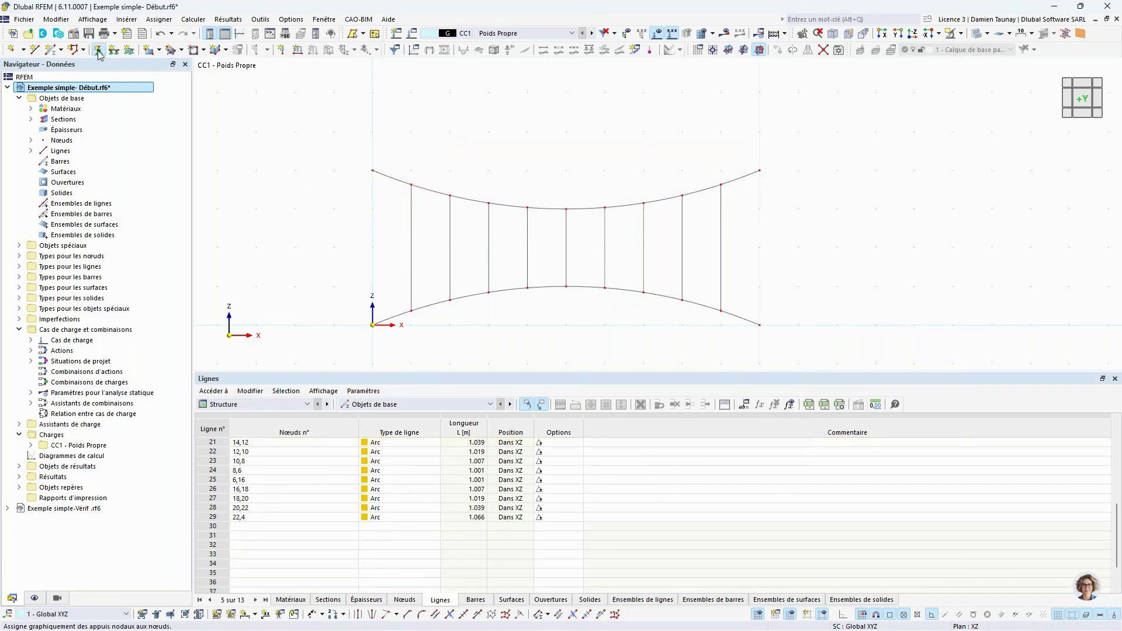
pyautogui.click(638, 449)
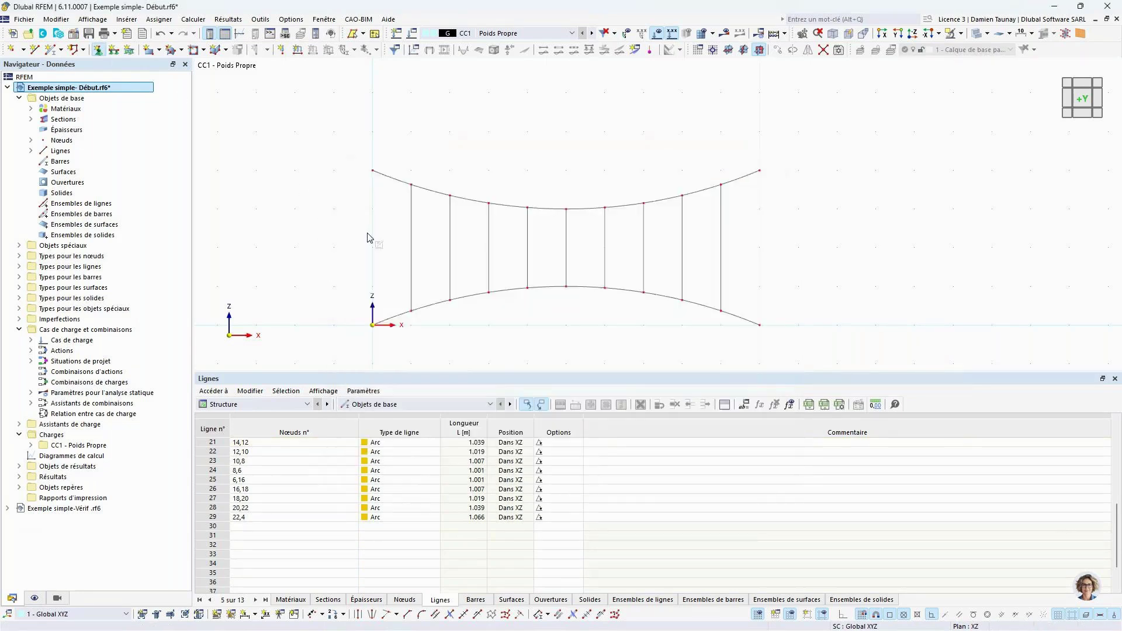
pyautogui.moveTo(339, 139); pyautogui.dragTo(412, 359)
pyautogui.moveTo(751, 130); pyautogui.dragTo(806, 345)
pyautogui.press('Escape')
# Step: Select all lines 1-29 and assign them new members of type Câble
pyautogui.moveTo(264, 119); pyautogui.dragTo(838, 313)
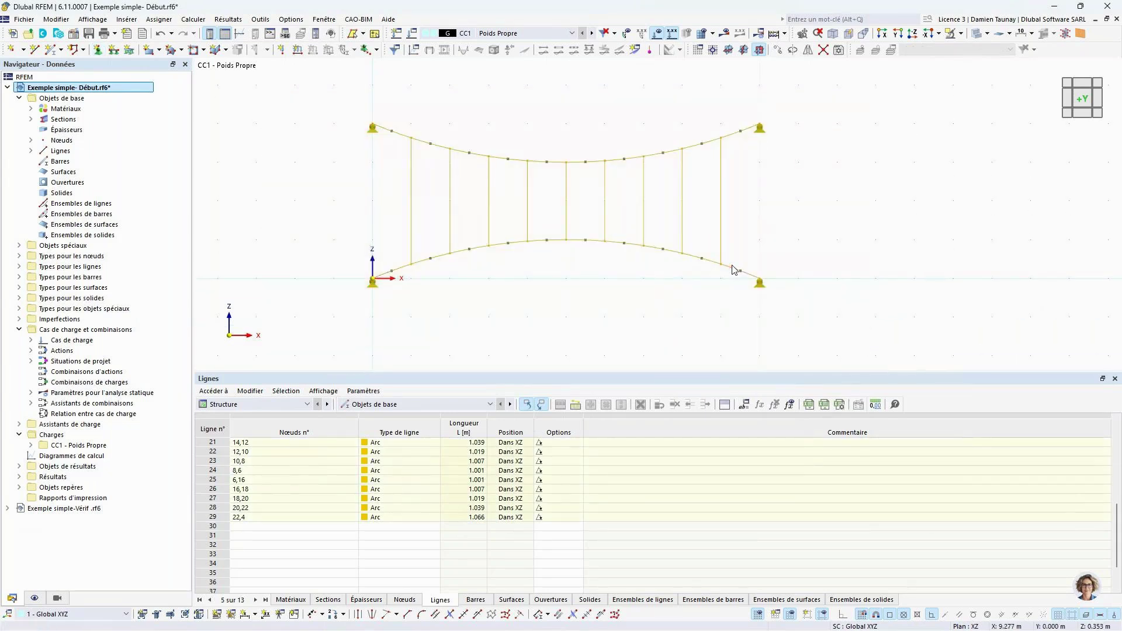
pyautogui.moveTo(316, 91); pyautogui.dragTo(847, 336)
pyautogui.doubleClick(698, 286)
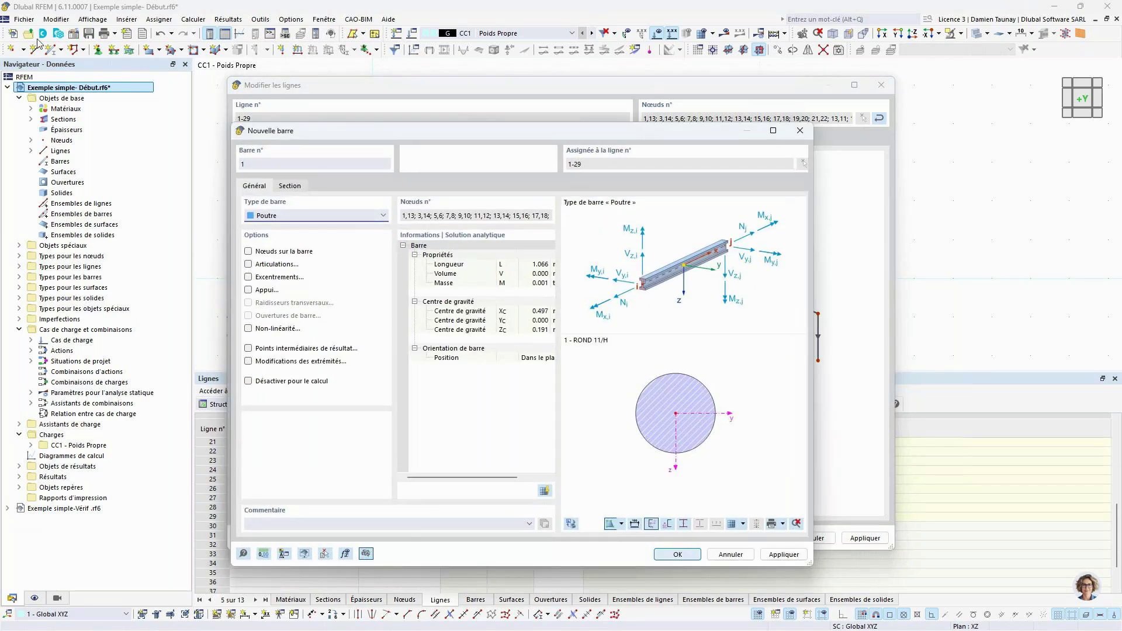
pyautogui.click(287, 188)
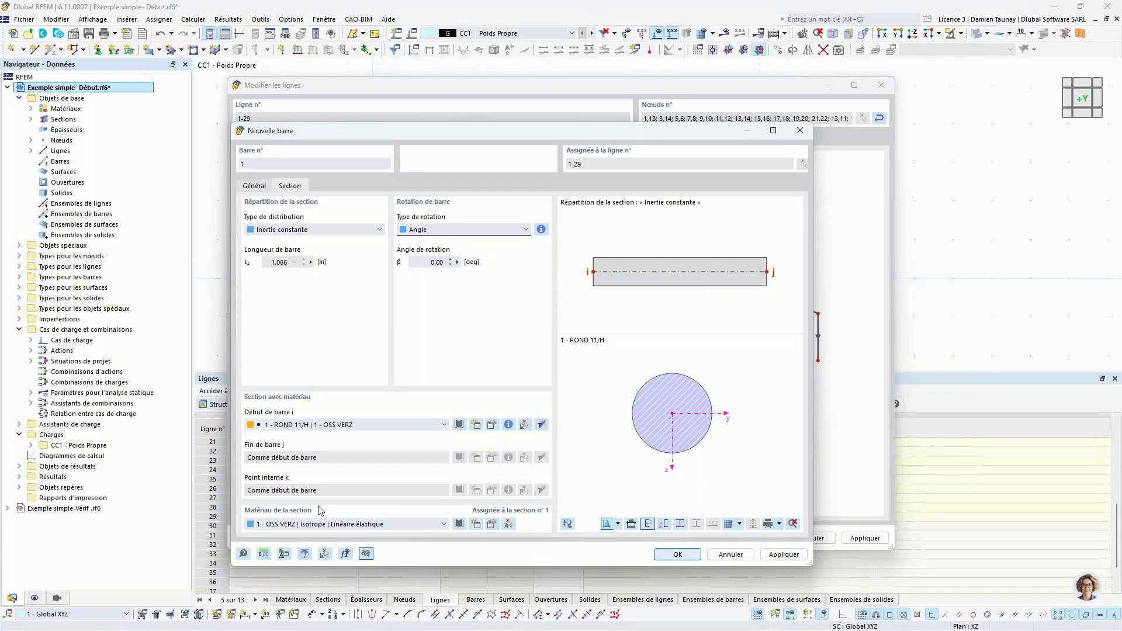
pyautogui.click(255, 186)
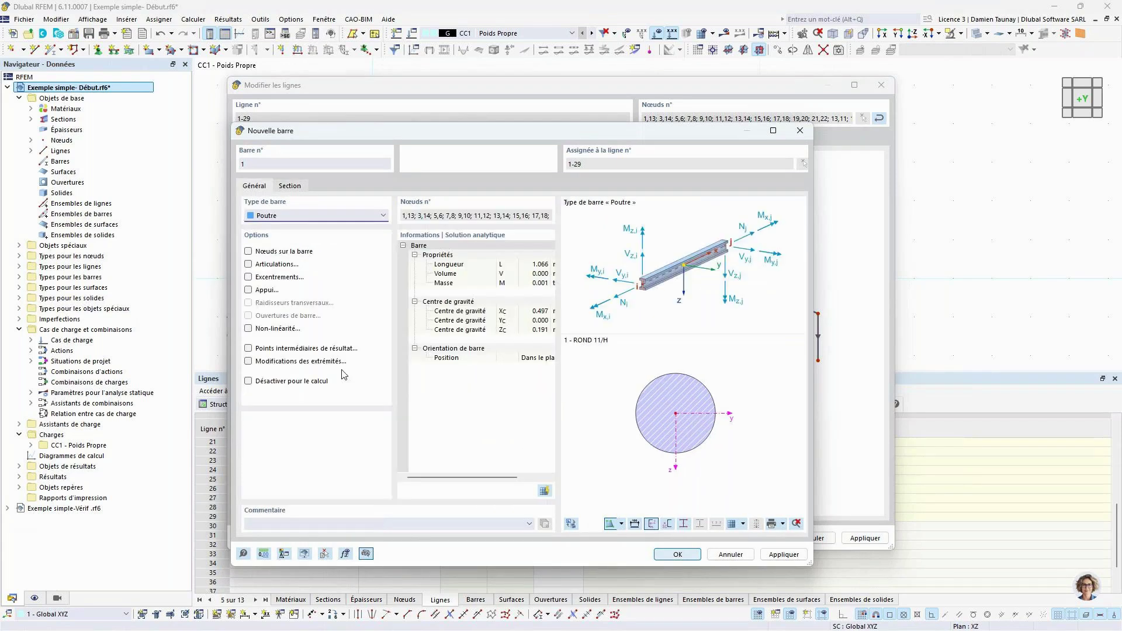
pyautogui.click(287, 216)
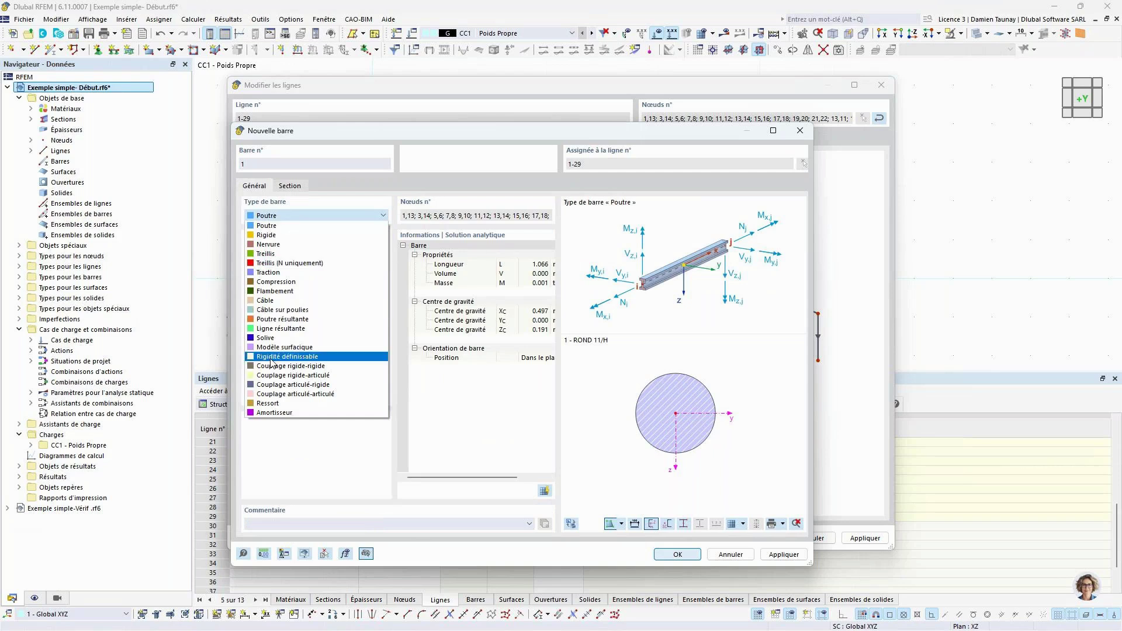
pyautogui.click(266, 300)
pyautogui.click(679, 555)
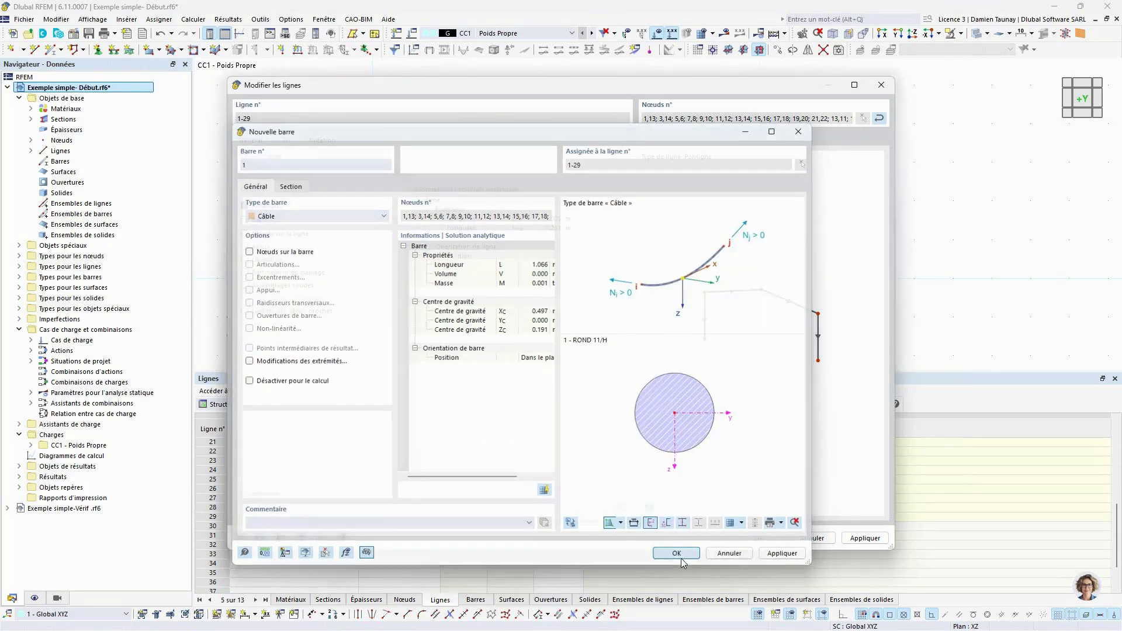
pyautogui.click(766, 538)
# Step: Name load case CC1 Précontrainte, set its action category to Précontrainte and deactivate its self-weight
pyautogui.moveTo(538, 371); pyautogui.dragTo(538, 450)
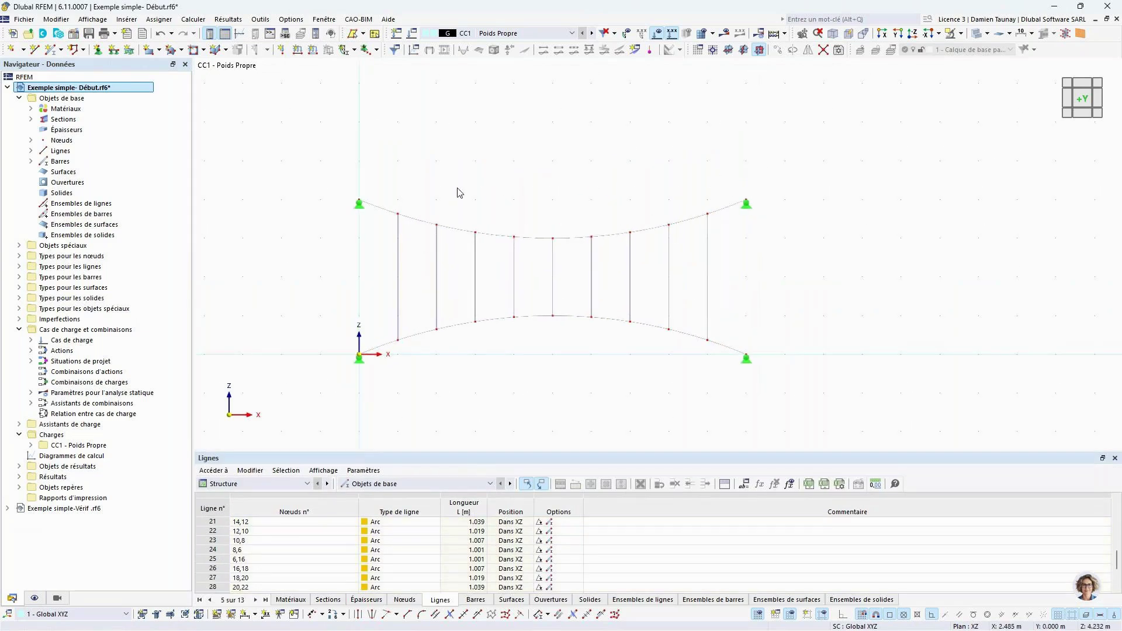
pyautogui.doubleClick(577, 287)
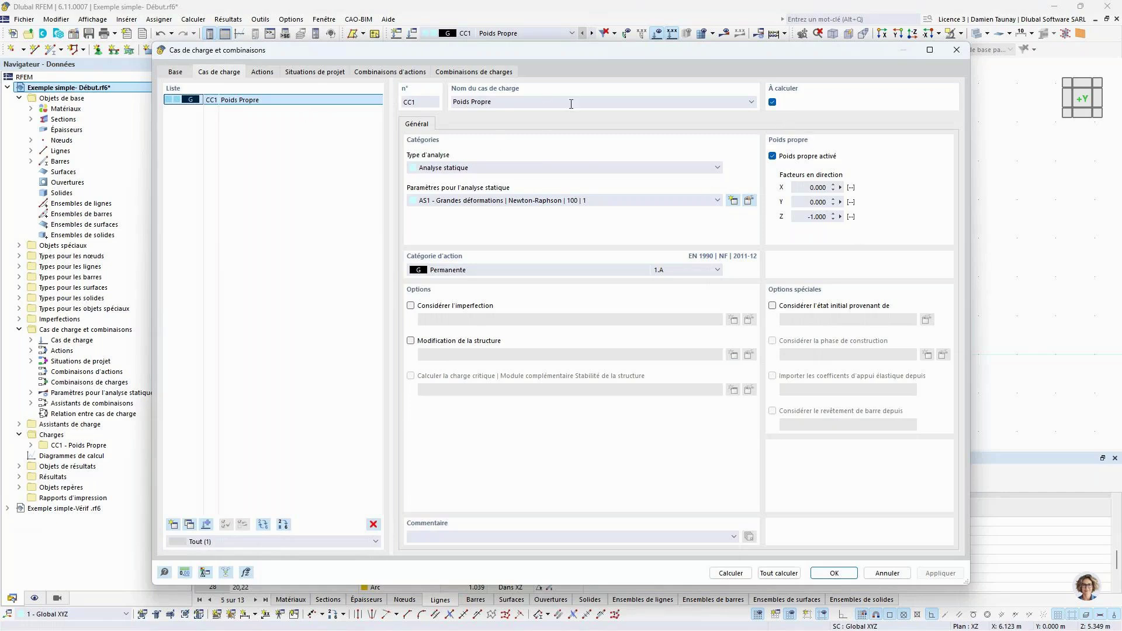
pyautogui.click(751, 102)
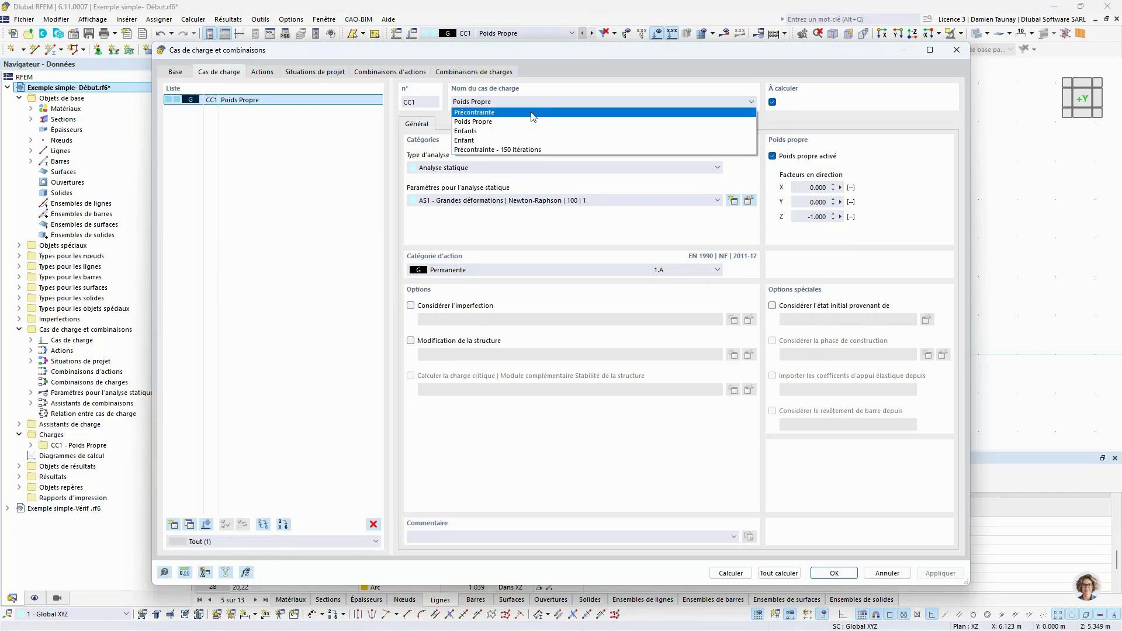
pyautogui.click(533, 112)
pyautogui.click(466, 269)
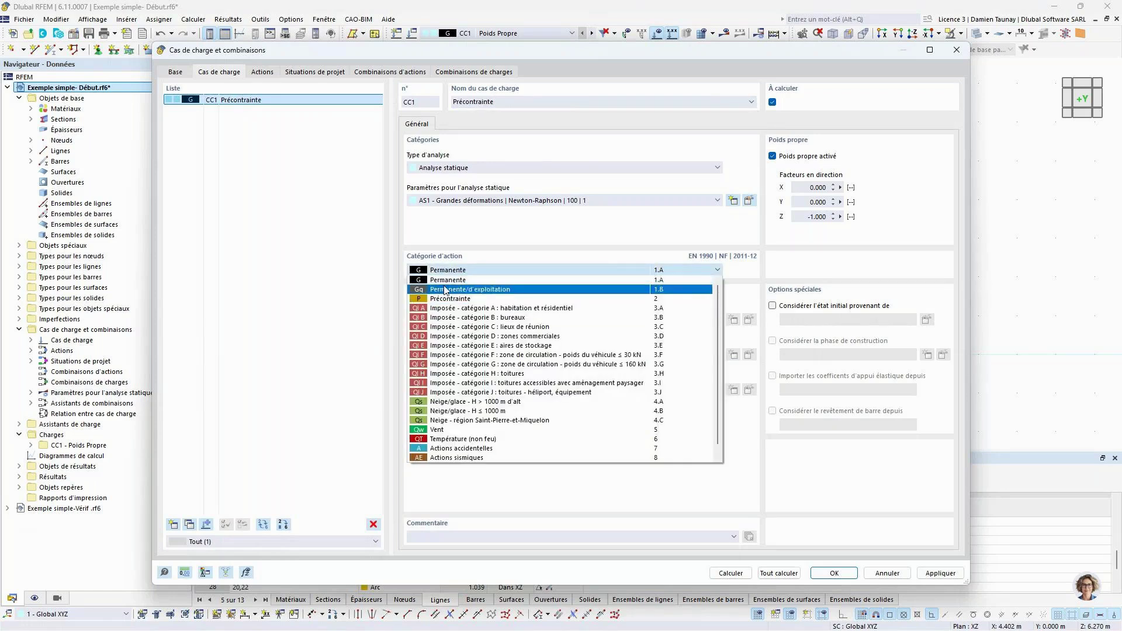
pyautogui.click(451, 299)
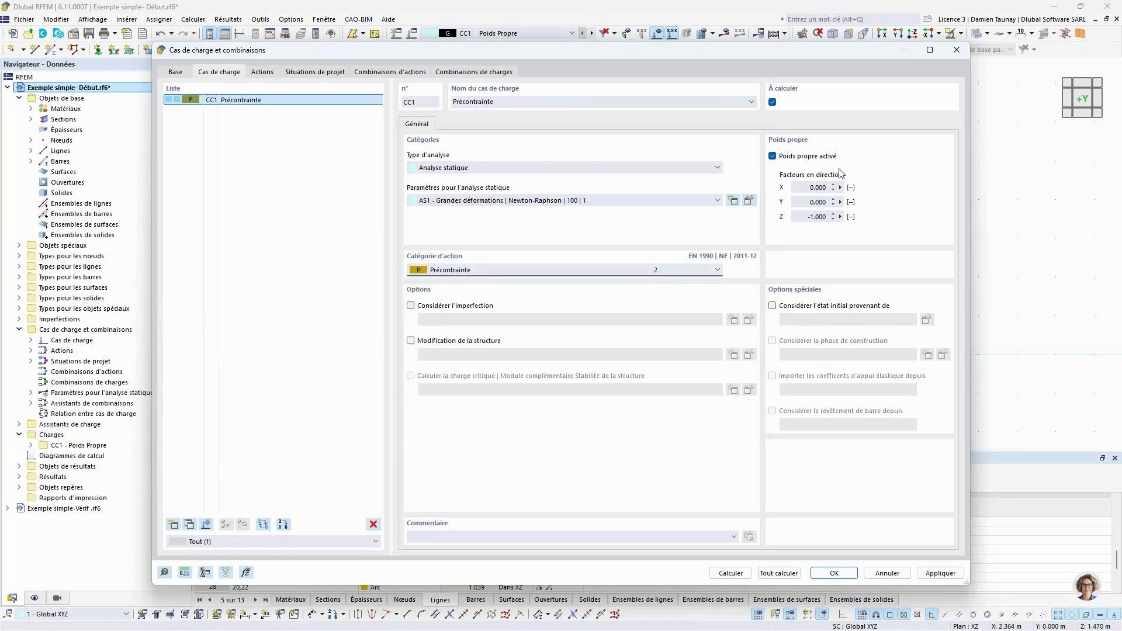
pyautogui.click(773, 156)
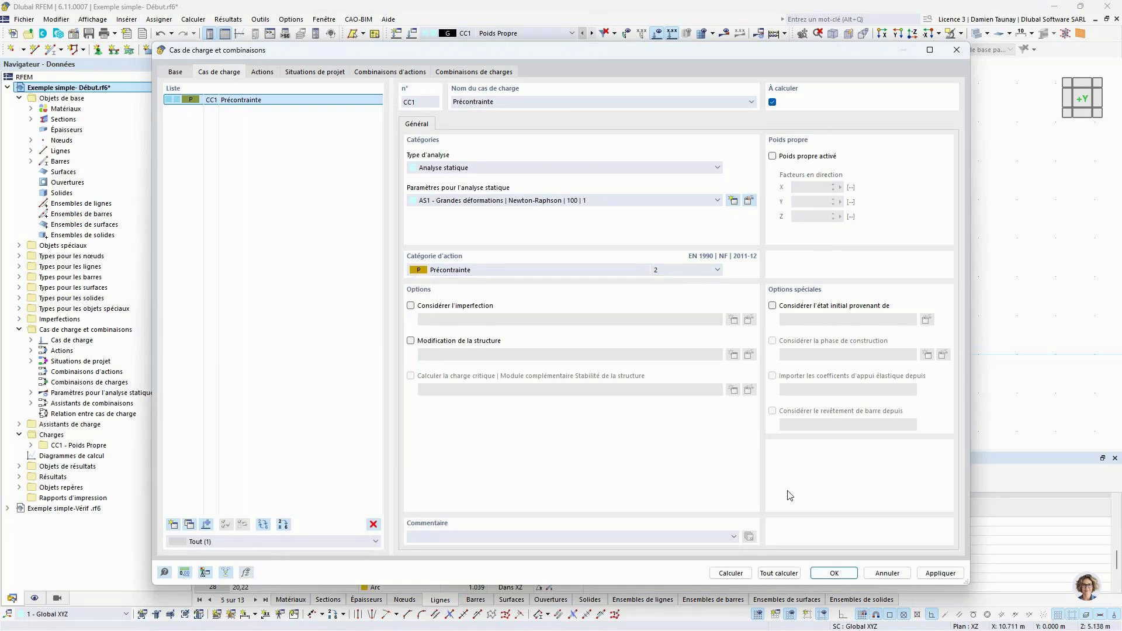
# Step: Confirm the load case settings, start a new member load in CC1 and set its load type to Recherche de forme
pyautogui.click(835, 574)
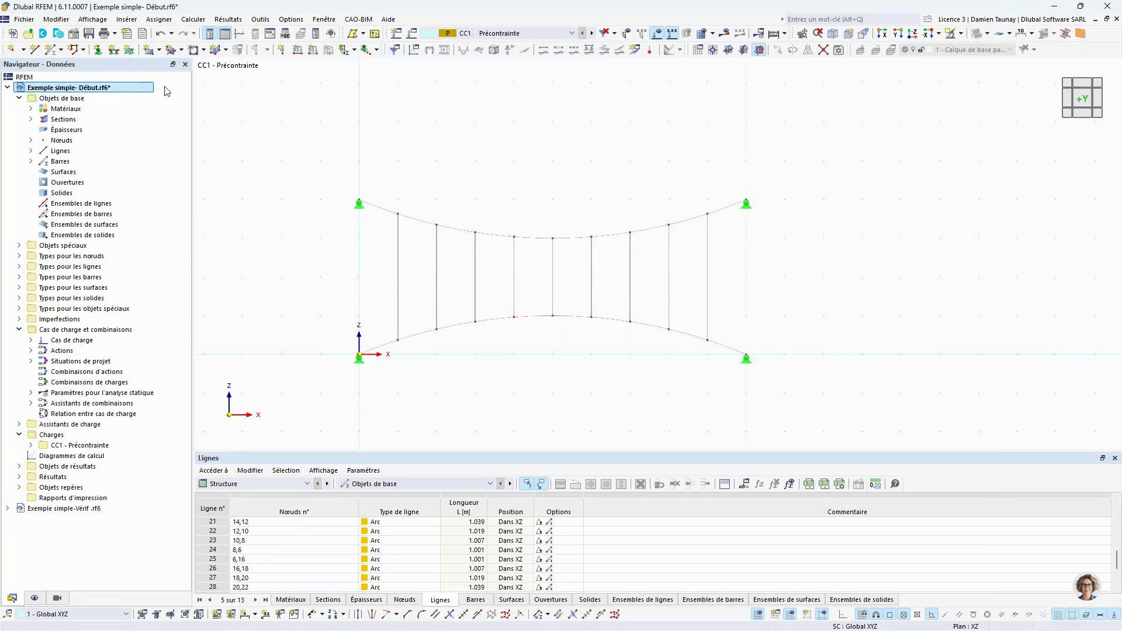
pyautogui.click(313, 52)
pyautogui.click(345, 187)
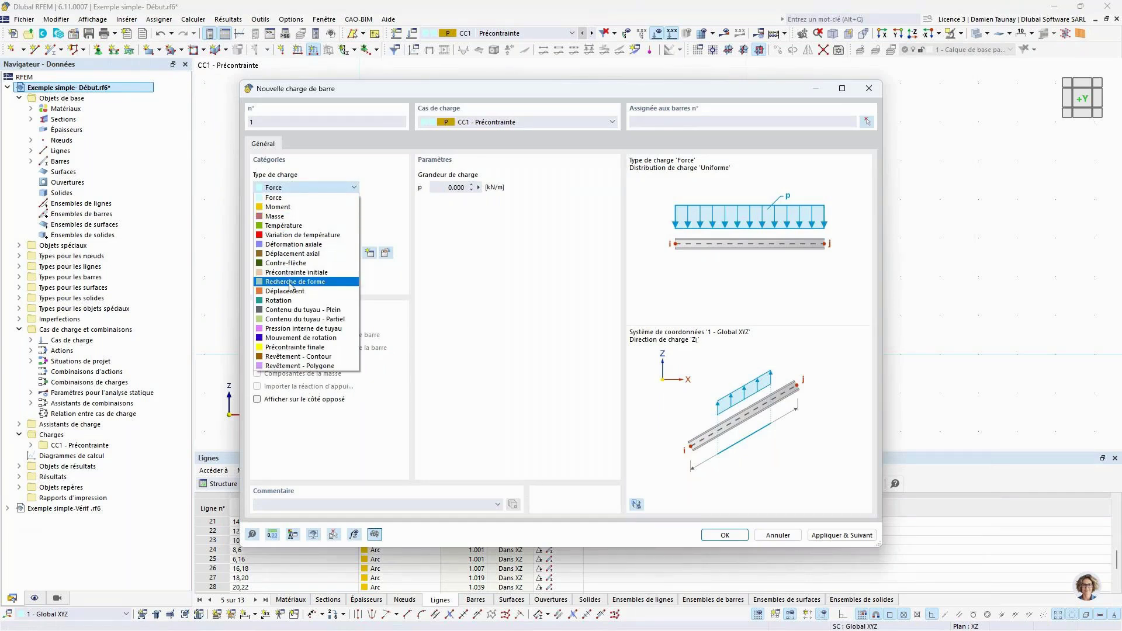
pyautogui.click(290, 281)
# Step: Review the available definition types and geometry definitions for the form-finding load
pyautogui.click(473, 188)
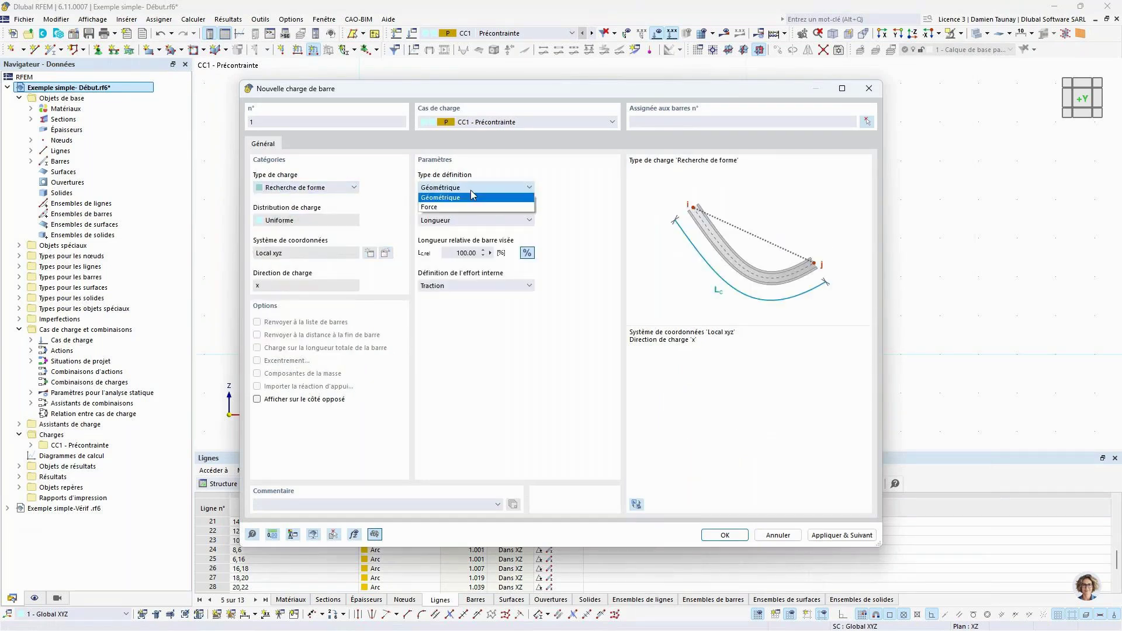
pyautogui.click(455, 202)
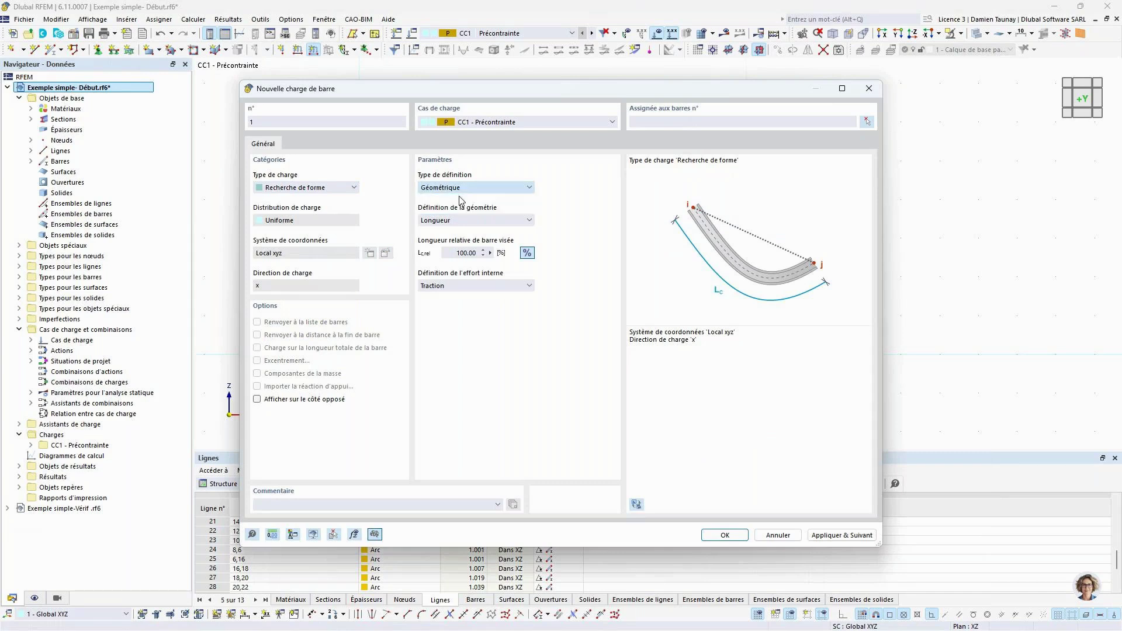
pyautogui.click(476, 221)
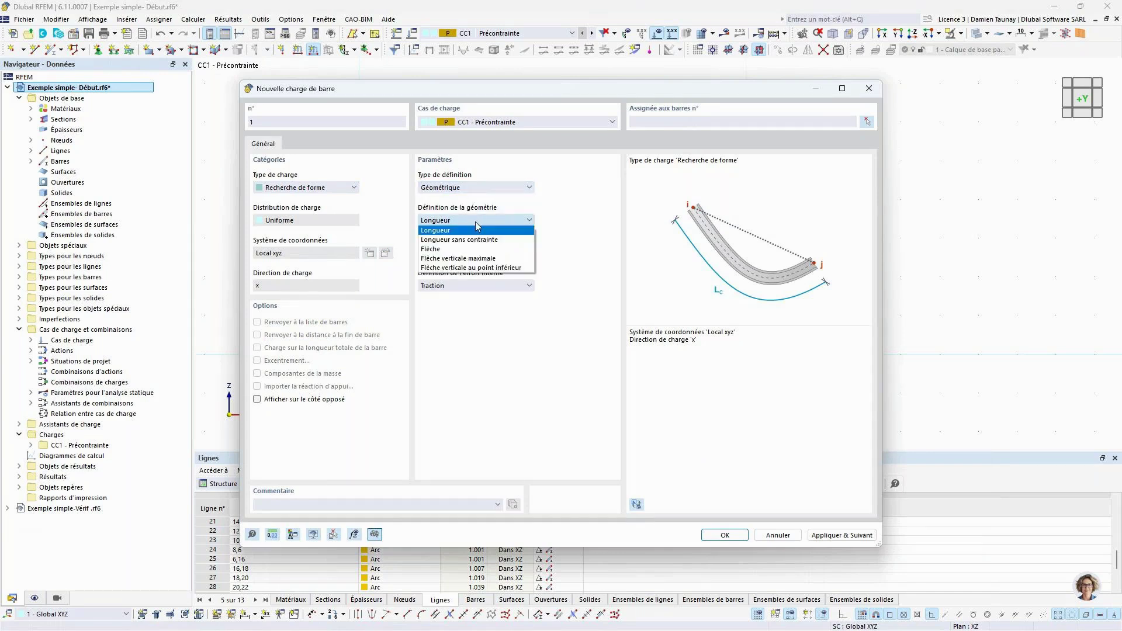
pyautogui.click(571, 218)
# Step: Define the form-finding load as a force with an average member force of 1 kN and assign it to the middle vertical cable
pyautogui.click(465, 188)
pyautogui.click(454, 207)
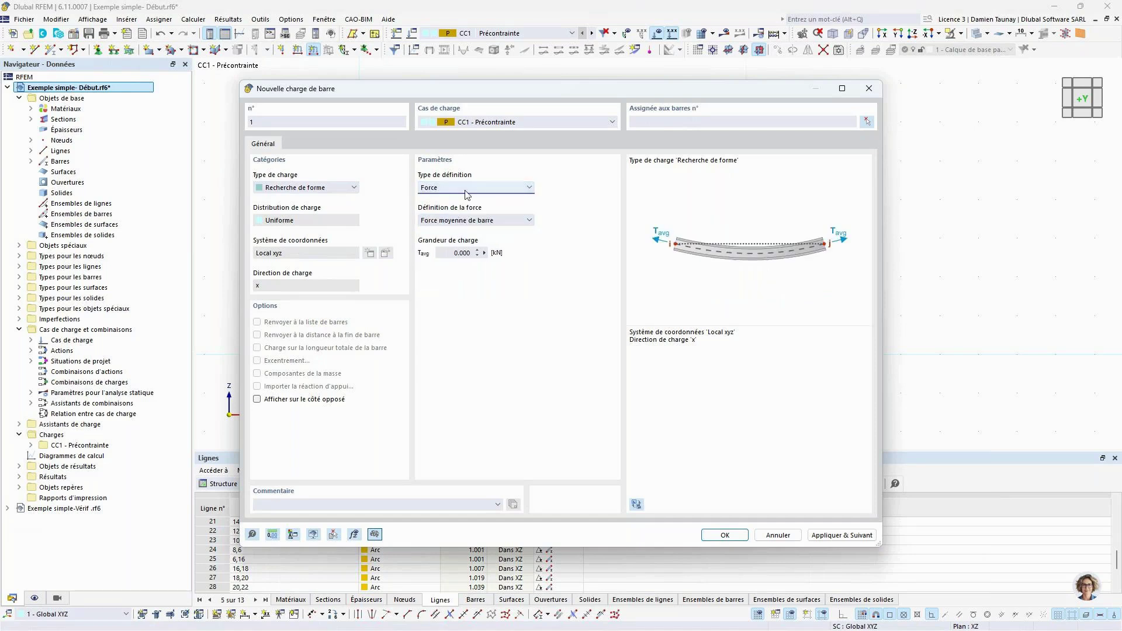
pyautogui.click(456, 221)
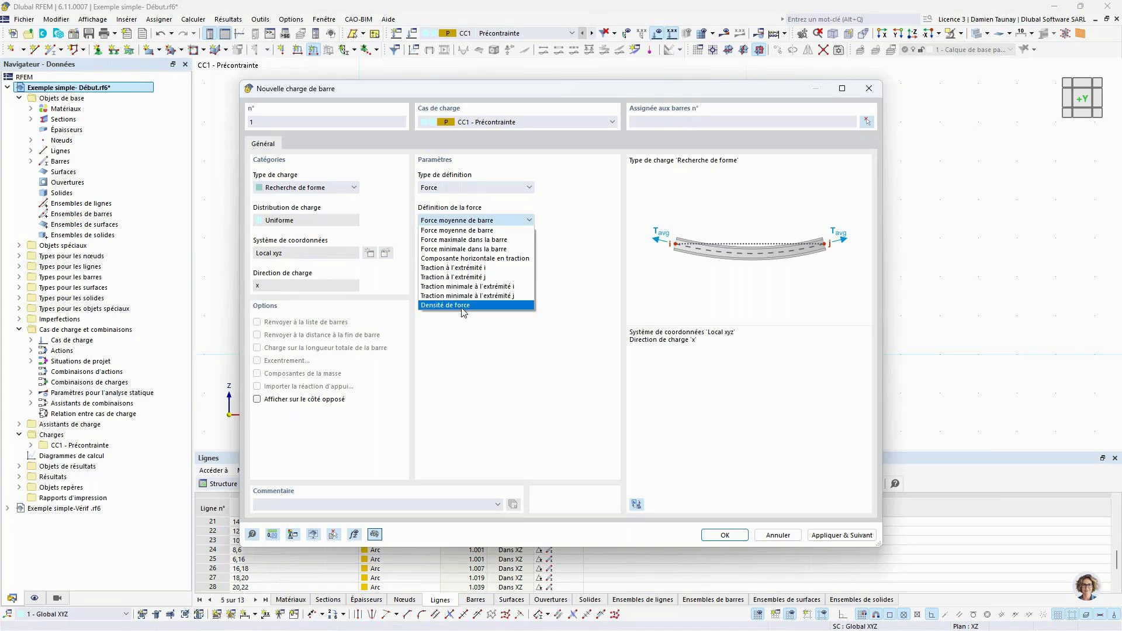
pyautogui.click(455, 222)
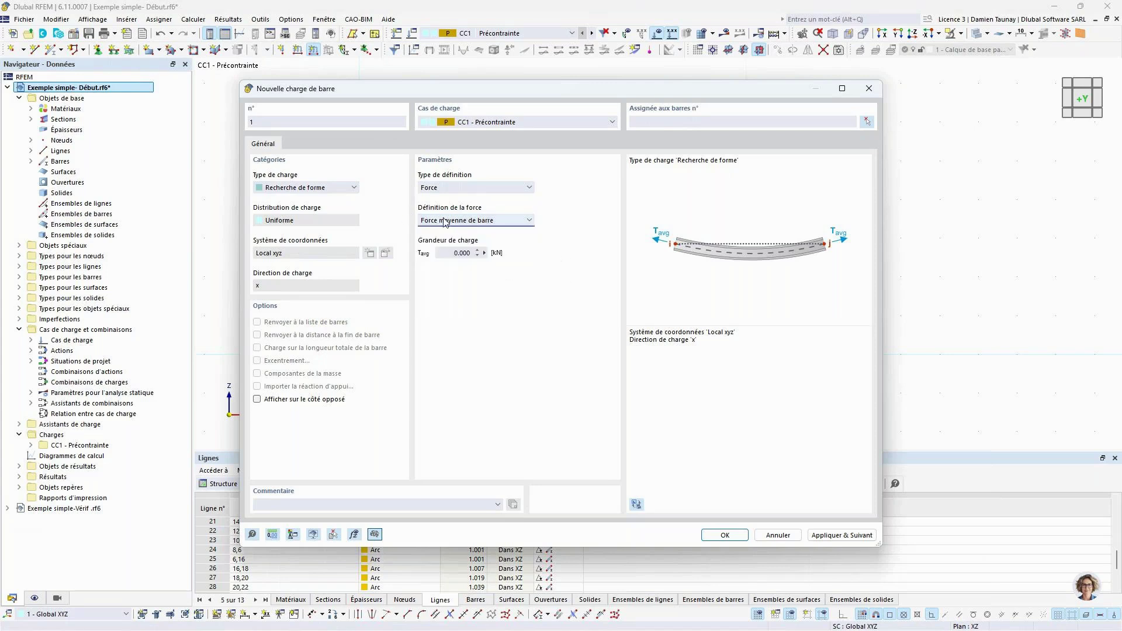
pyautogui.click(455, 254)
pyautogui.click(739, 539)
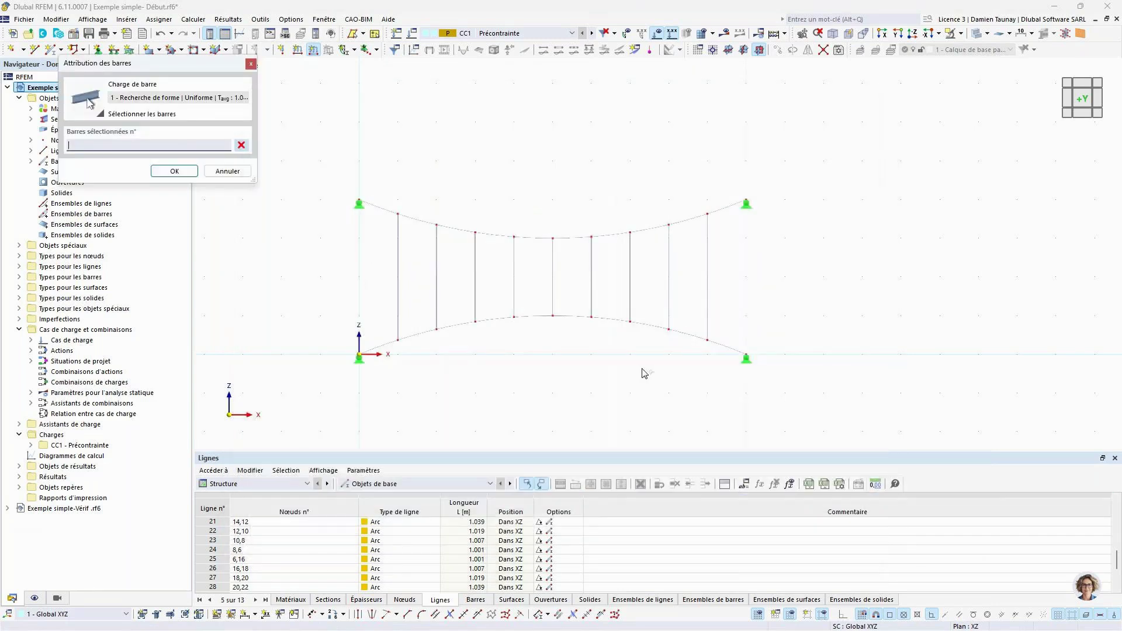
pyautogui.click(551, 288)
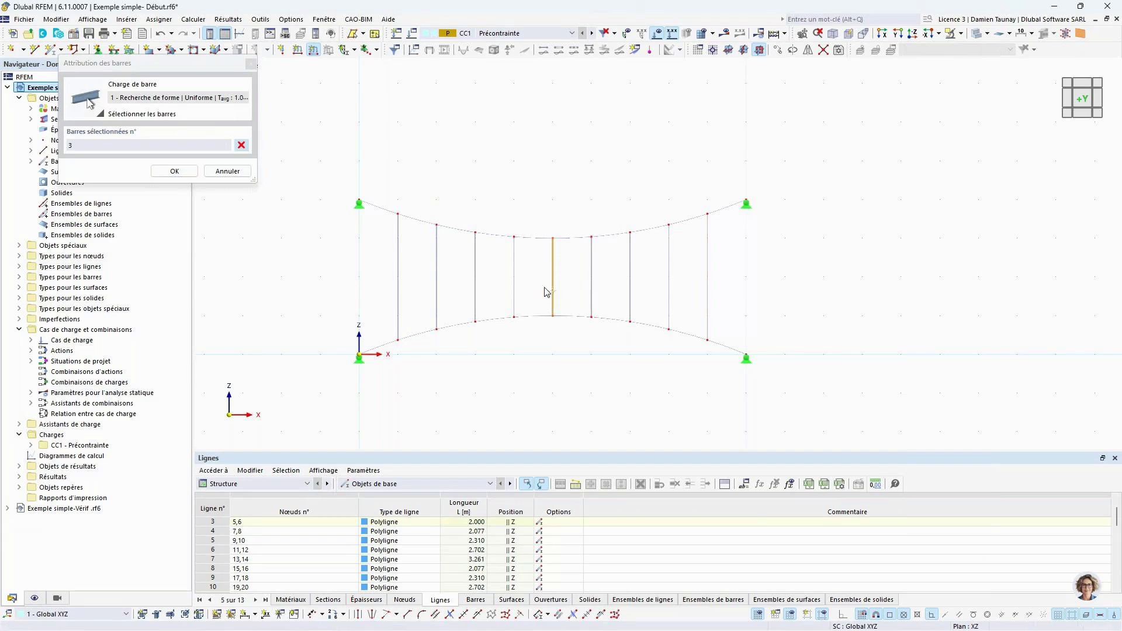
pyautogui.click(174, 171)
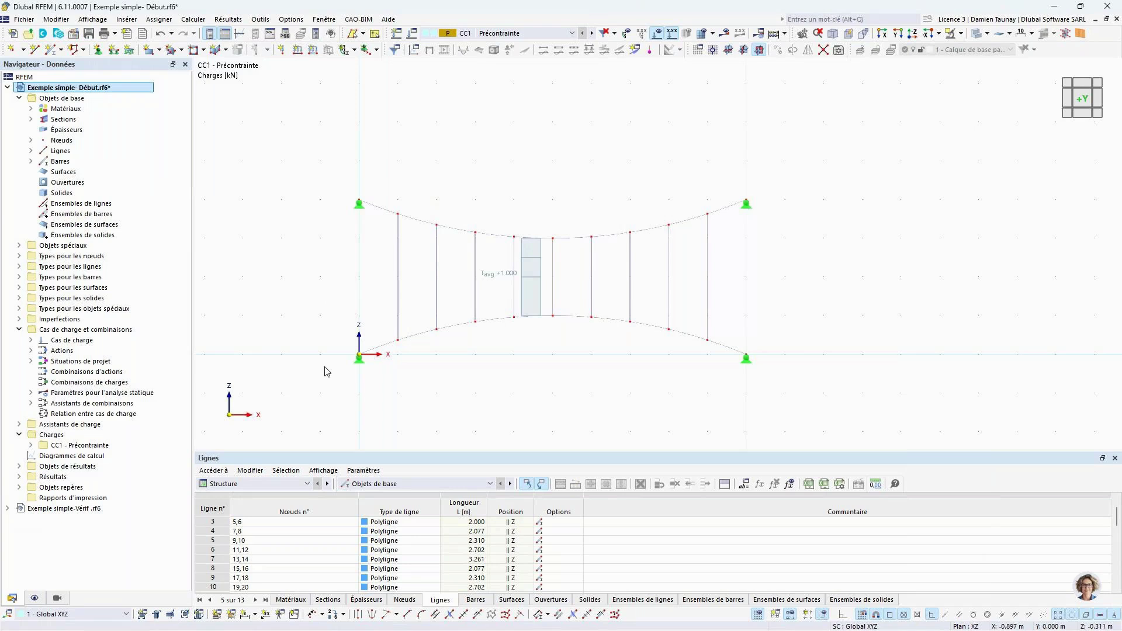
# Step: Add a geometric form-finding load with 100 % relative length and assign it to all remaining members 1,2,4-29
pyautogui.click(313, 49)
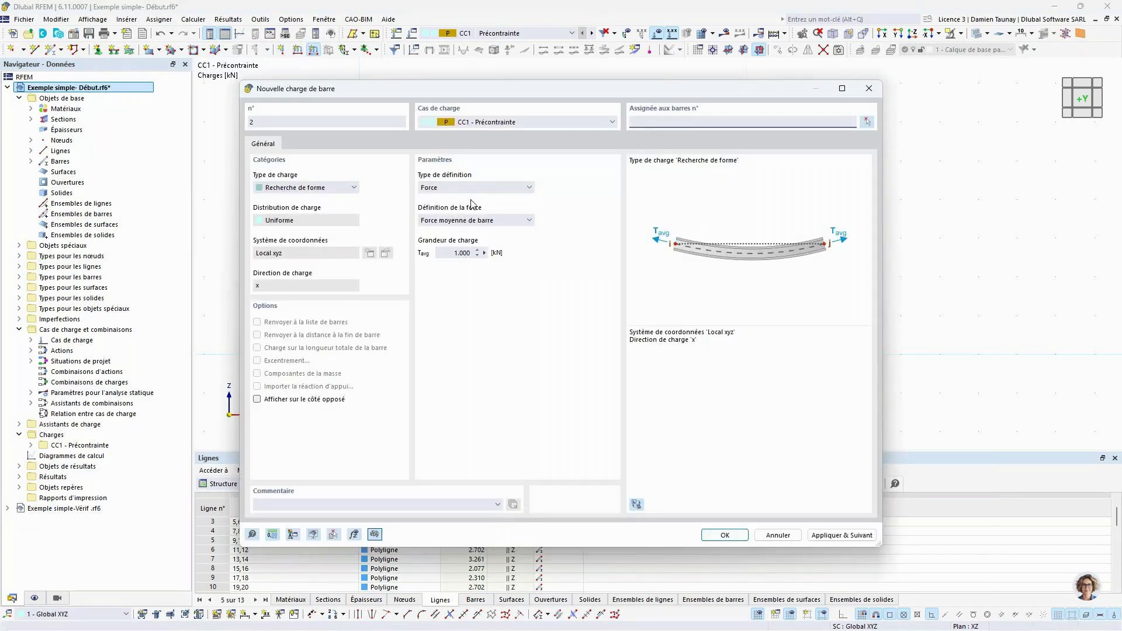
pyautogui.click(491, 188)
pyautogui.click(447, 208)
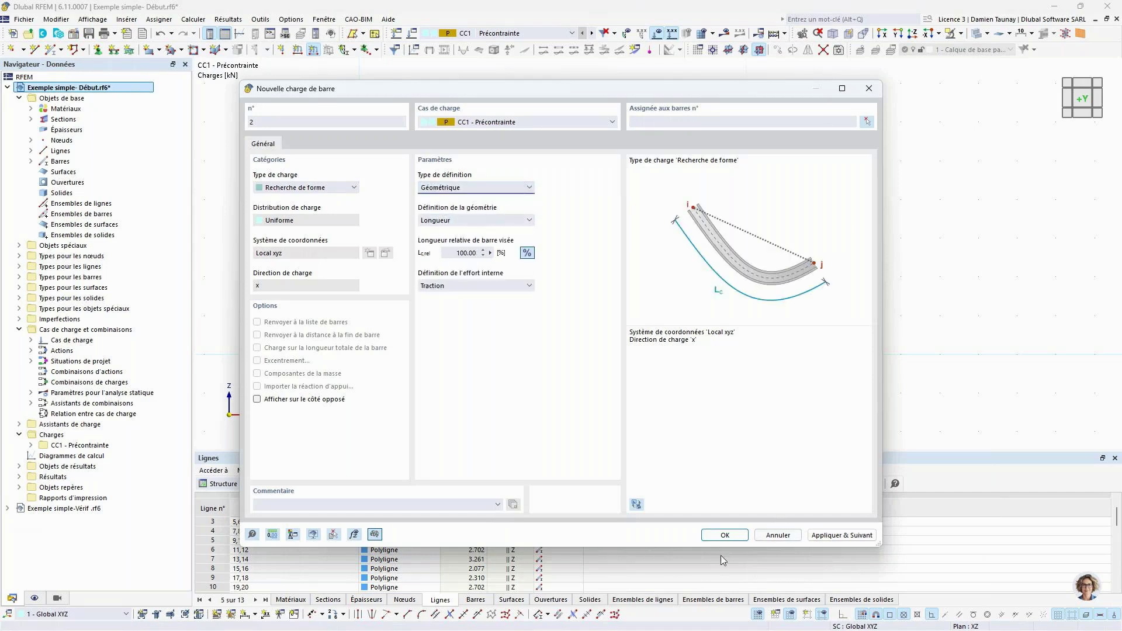
pyautogui.click(723, 534)
pyautogui.moveTo(322, 142); pyautogui.dragTo(921, 420)
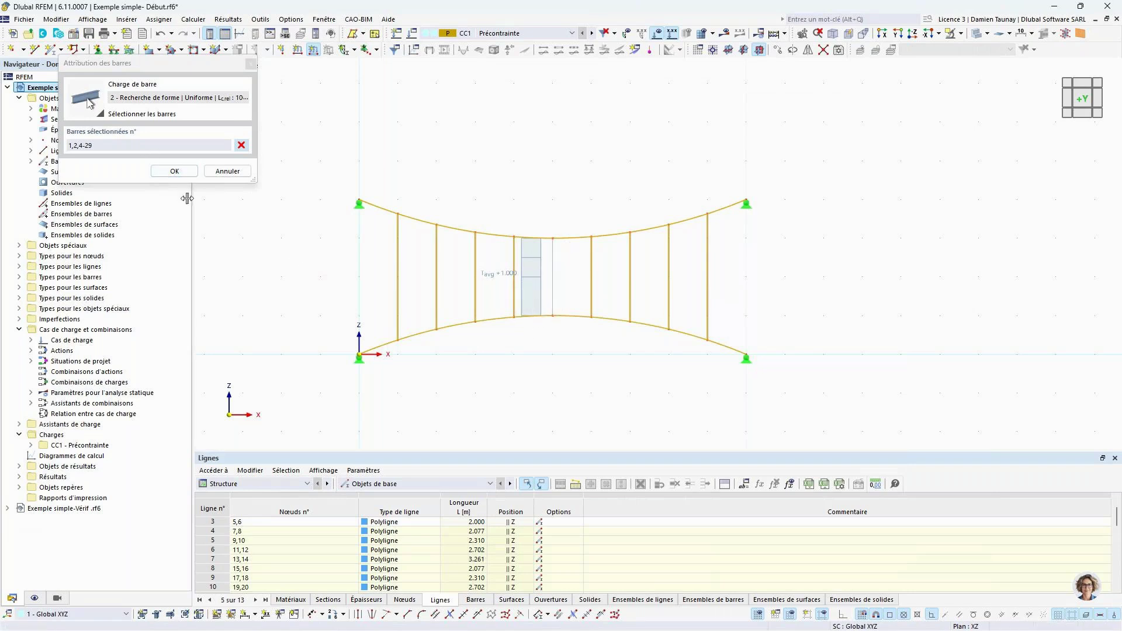
pyautogui.click(174, 171)
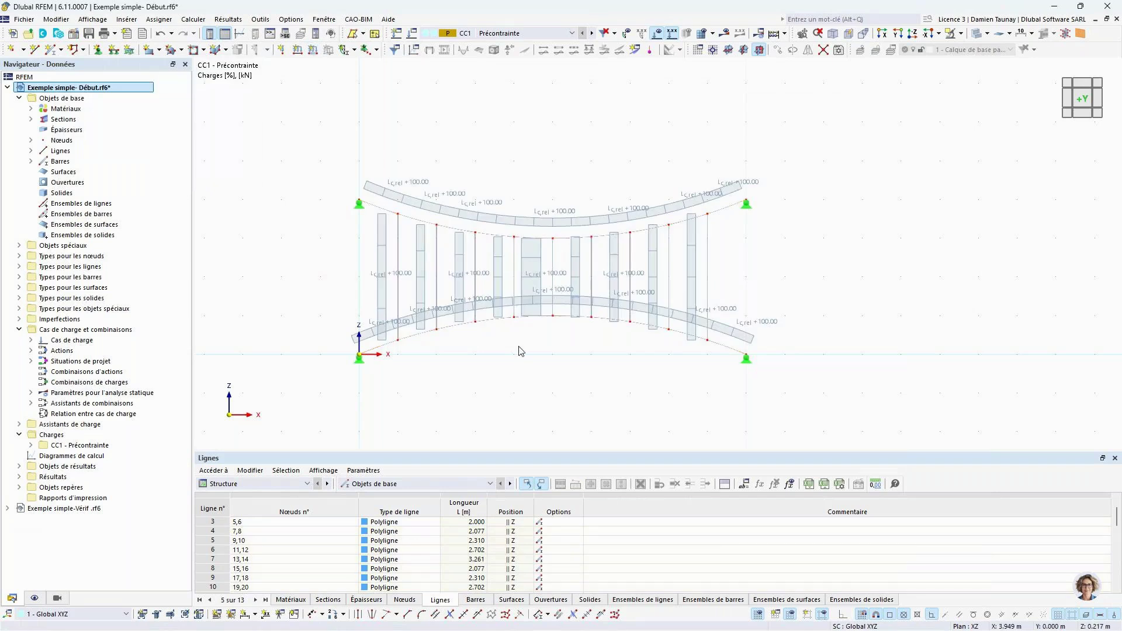
# Step: Check the form-finding load settings of the middle hanger and of another vertical cable without applying changes
pyautogui.doubleClick(527, 261)
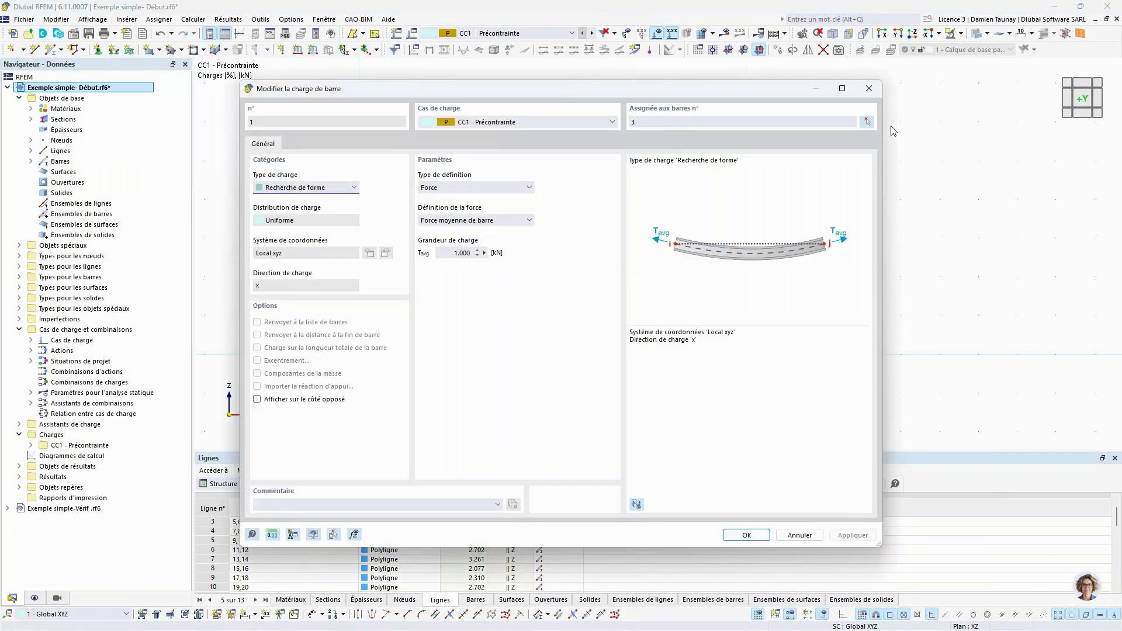
pyautogui.click(869, 88)
pyautogui.doubleClick(615, 260)
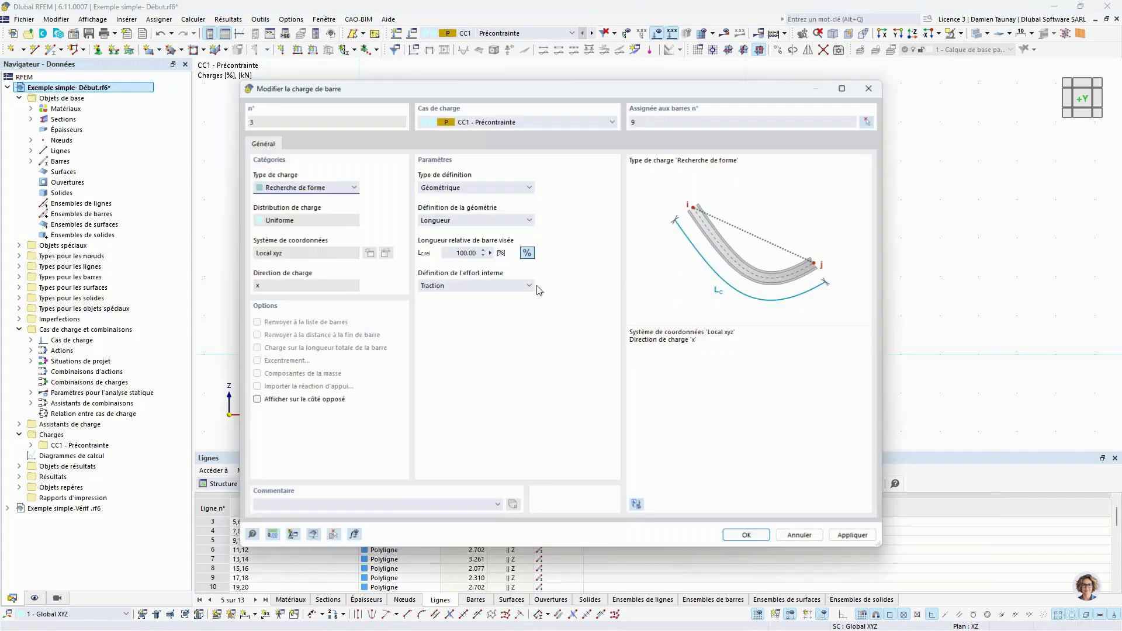
pyautogui.click(869, 91)
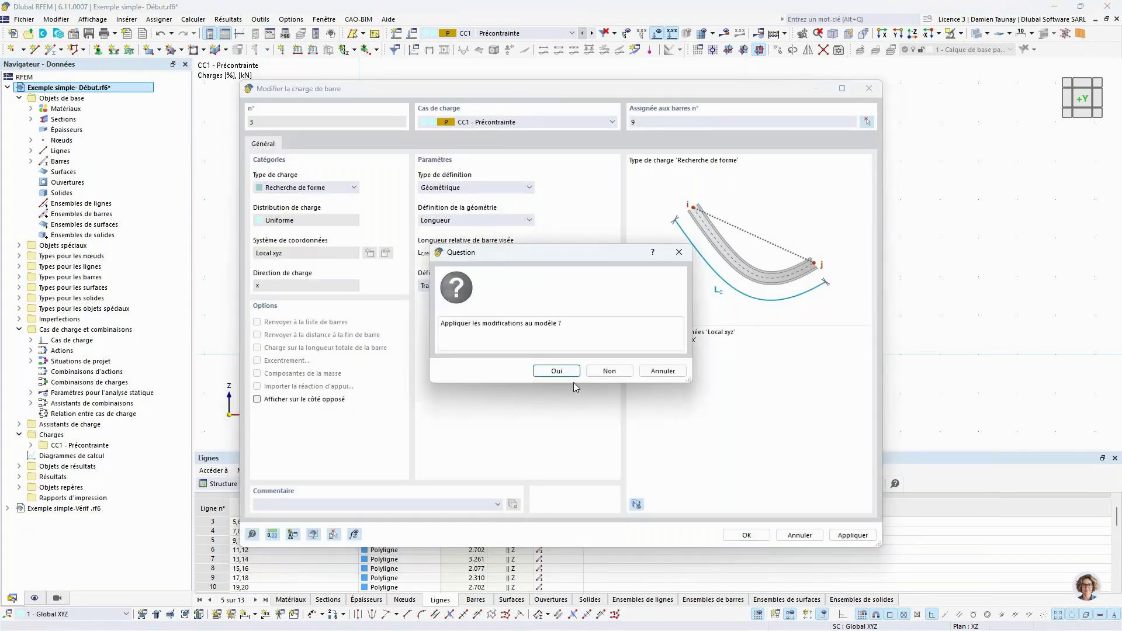
pyautogui.click(617, 373)
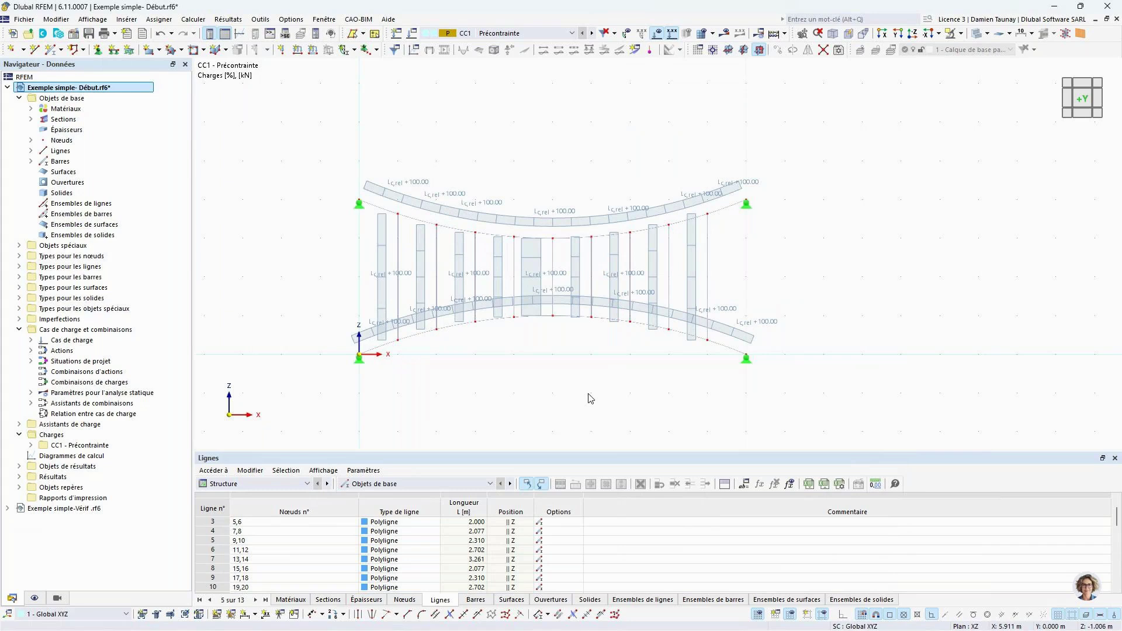
# Step: Calculate load case CC1 and display its global displacement results
pyautogui.click(725, 33)
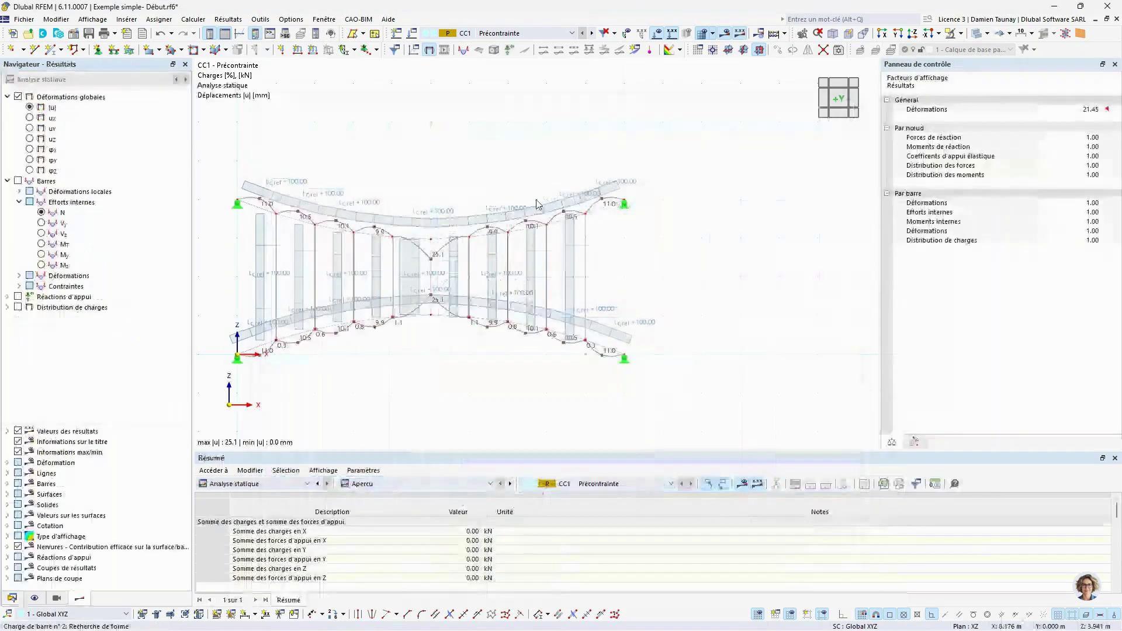
pyautogui.moveTo(498, 175); pyautogui.dragTo(607, 175, button='middle')
pyautogui.moveTo(633, 361); pyautogui.dragTo(594, 346, button='middle')
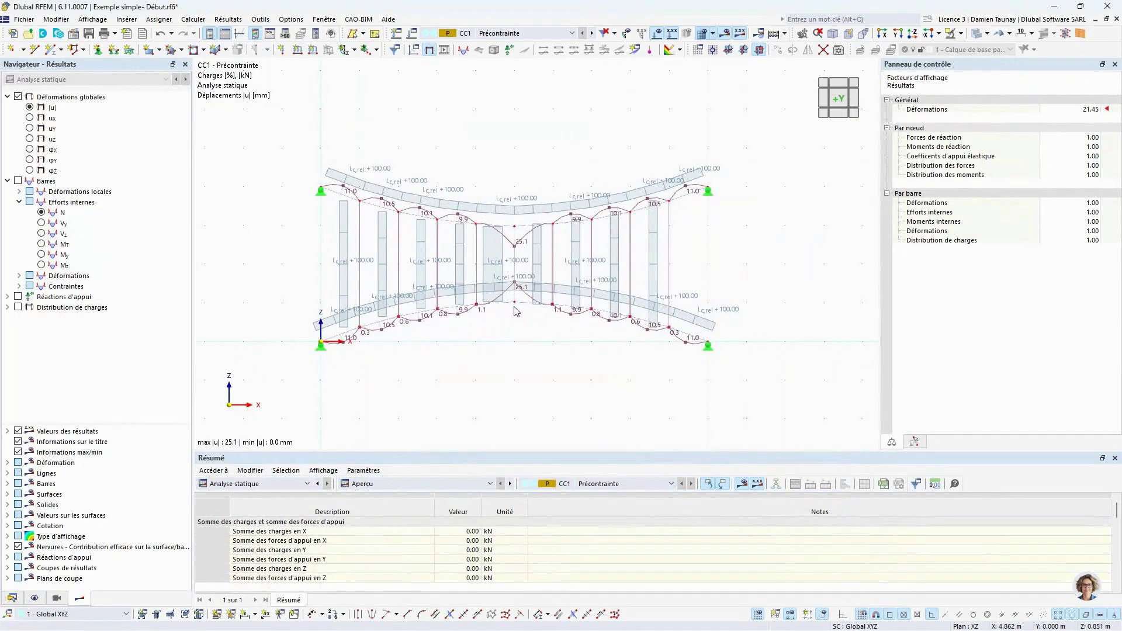
# Step: Set the deformation display factor to 1 and examine the true-scale shape of the cables along the lower arc
pyautogui.click(1090, 111)
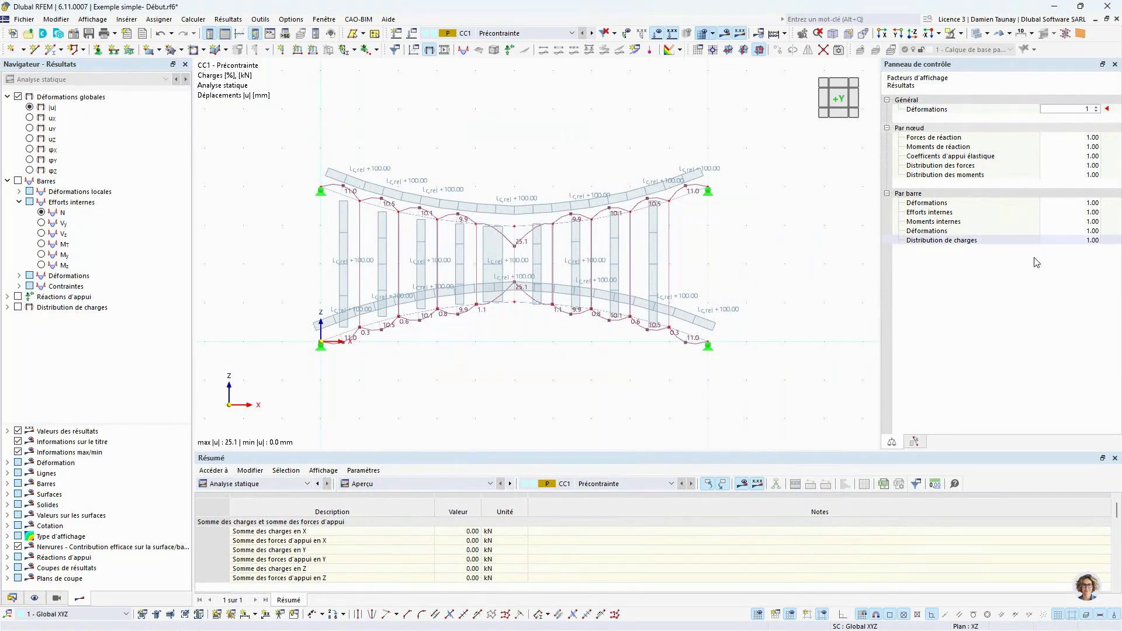
pyautogui.write('1')
pyautogui.press('Return')
pyautogui.scroll(4, 457, 312)
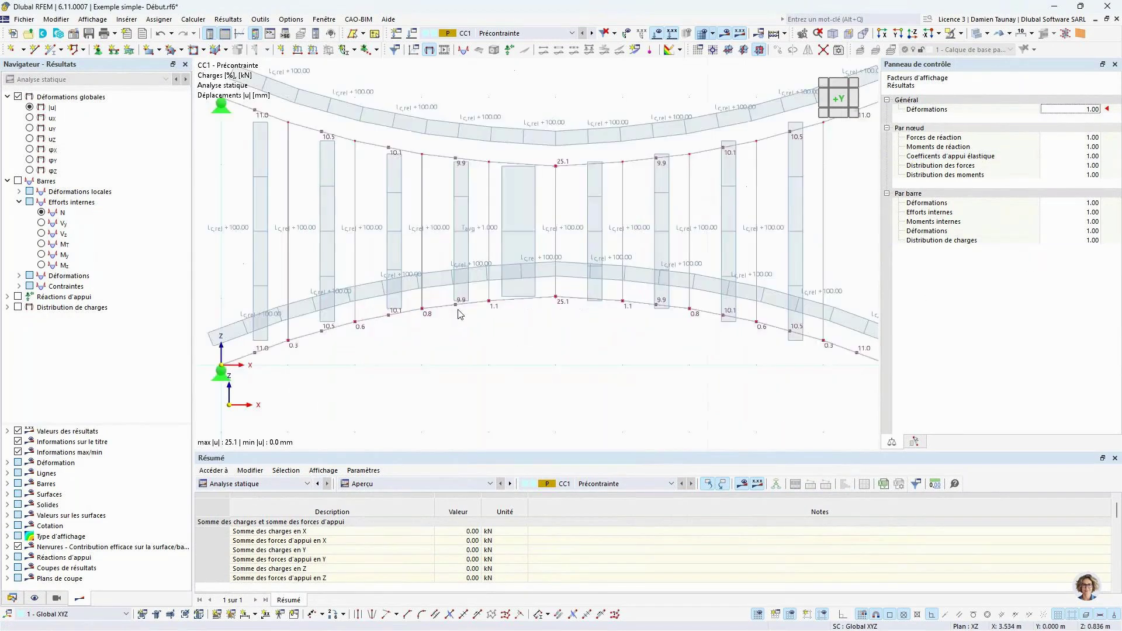
pyautogui.scroll(-4, 456, 289)
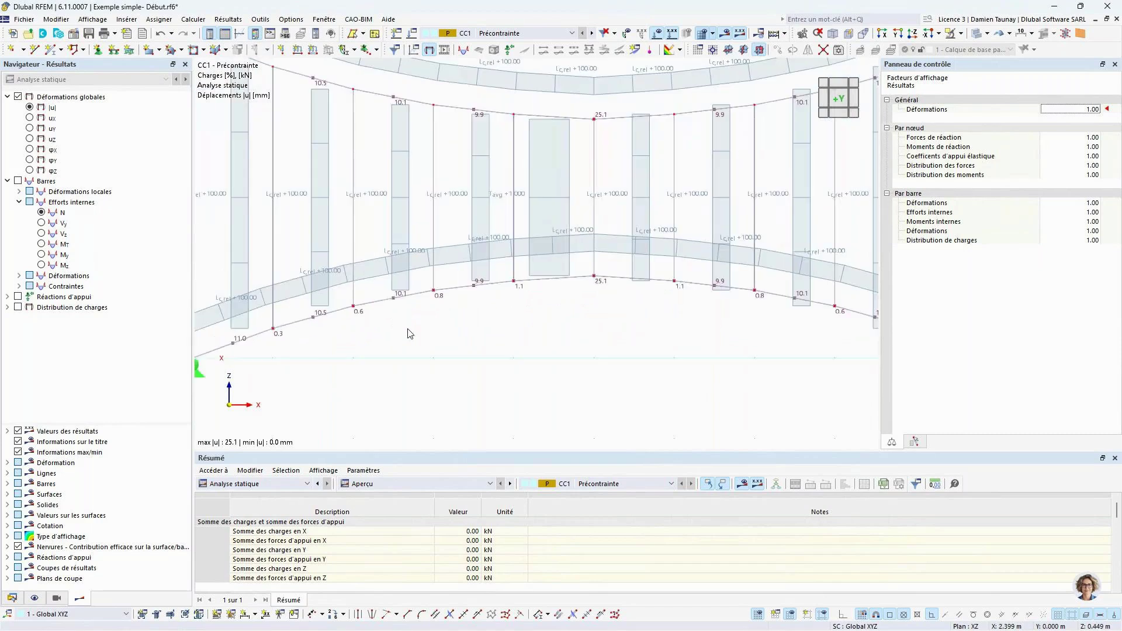
pyautogui.scroll(3, 387, 361)
pyautogui.scroll(3, 387, 360)
pyautogui.scroll(-3, 494, 302)
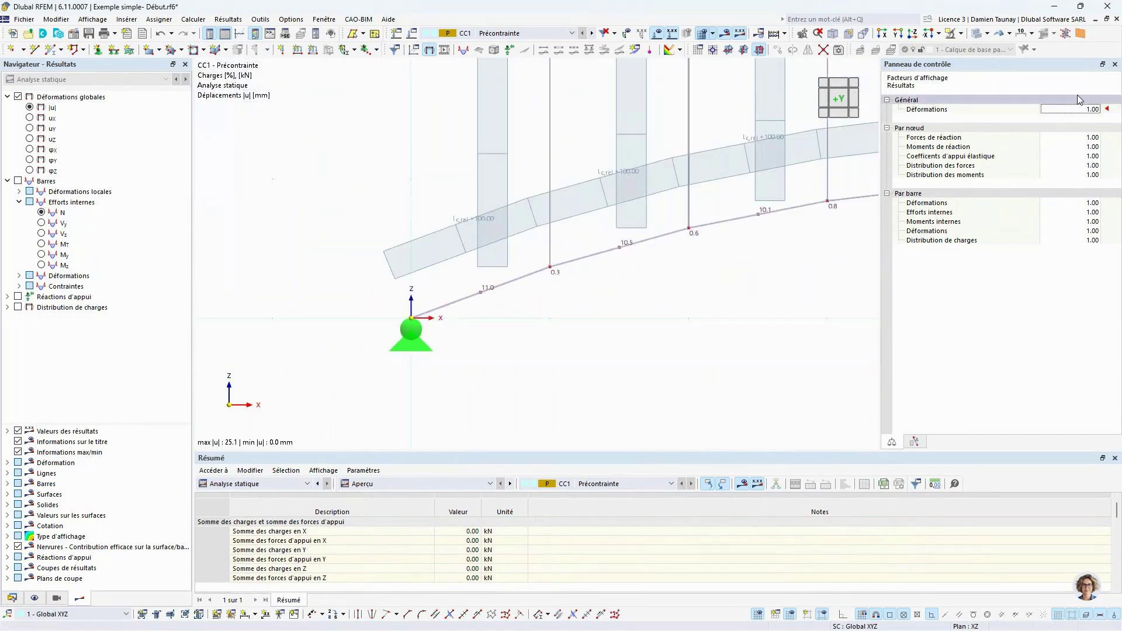
pyautogui.scroll(-1, 587, 341)
pyautogui.scroll(-2, 587, 342)
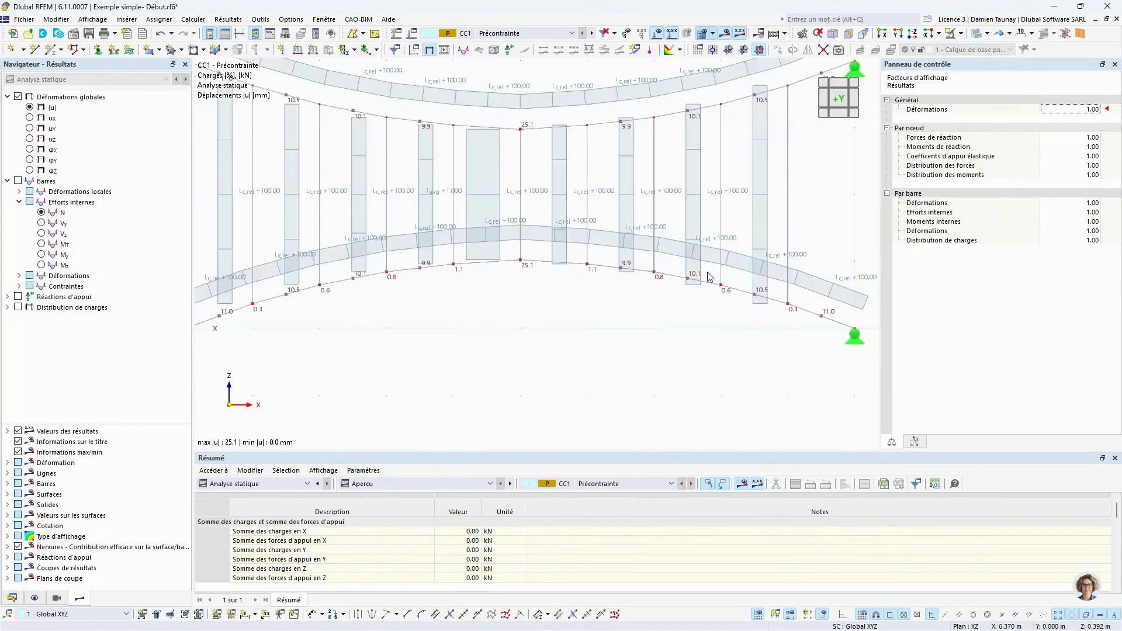
pyautogui.moveTo(446, 381); pyautogui.dragTo(457, 350, button='middle')
# Step: Set the deformation display factor to 8 and examine the displacement of the upper arc's segments near its support
pyautogui.click(1091, 109)
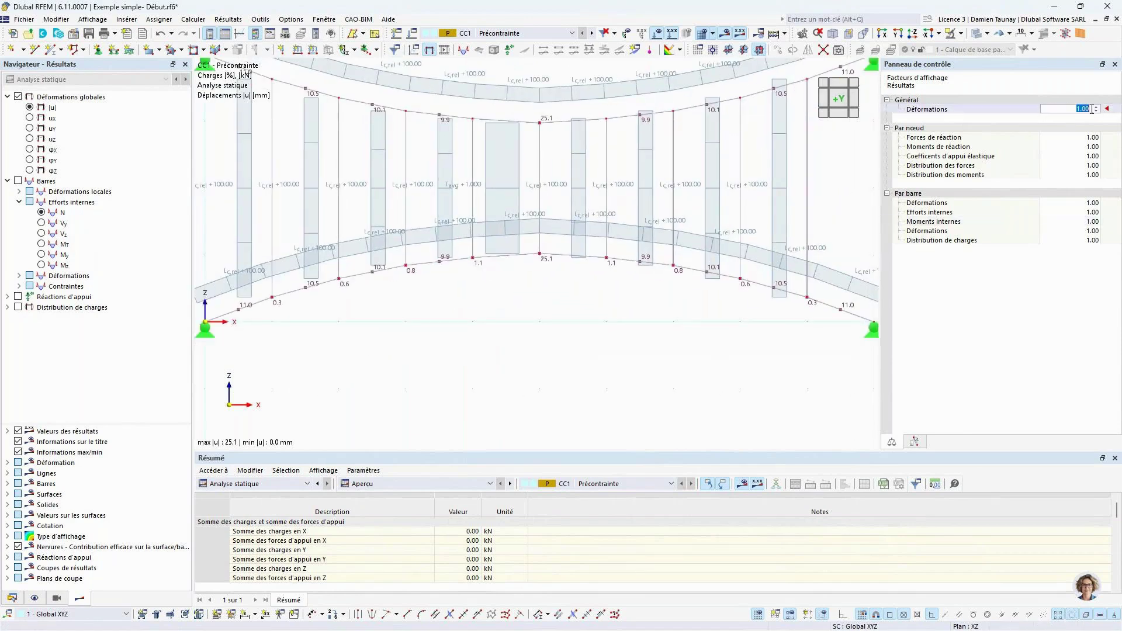
pyautogui.write('8')
pyautogui.press('Return')
pyautogui.scroll(-2, 565, 297)
pyautogui.moveTo(547, 306); pyautogui.dragTo(521, 329, button='middle')
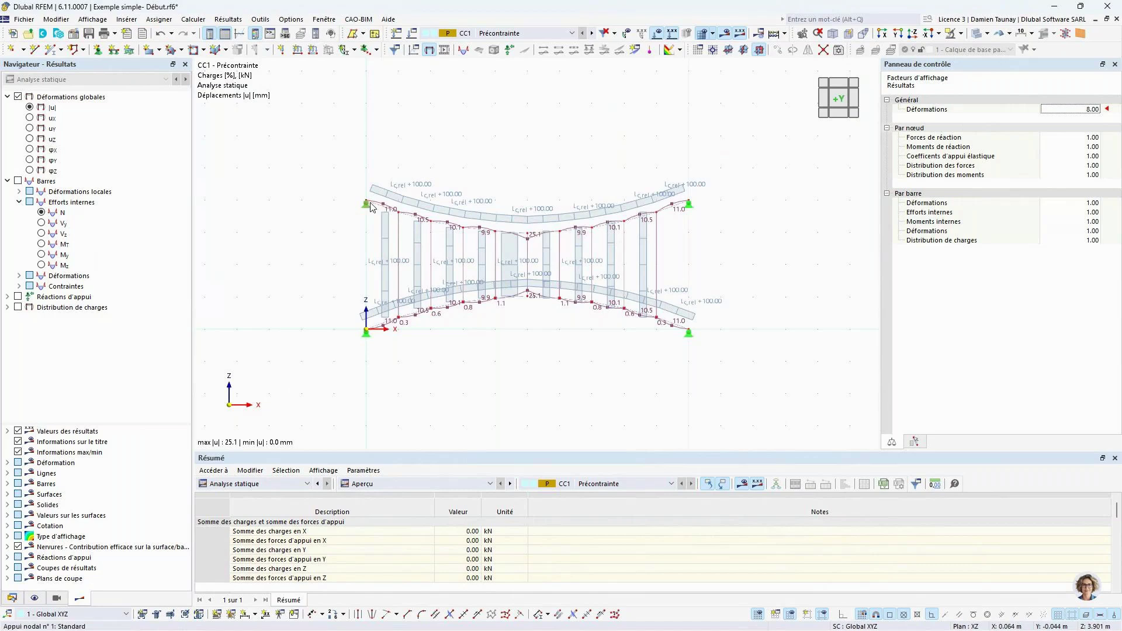
pyautogui.moveTo(382, 211)
pyautogui.scroll(5, 387, 208)
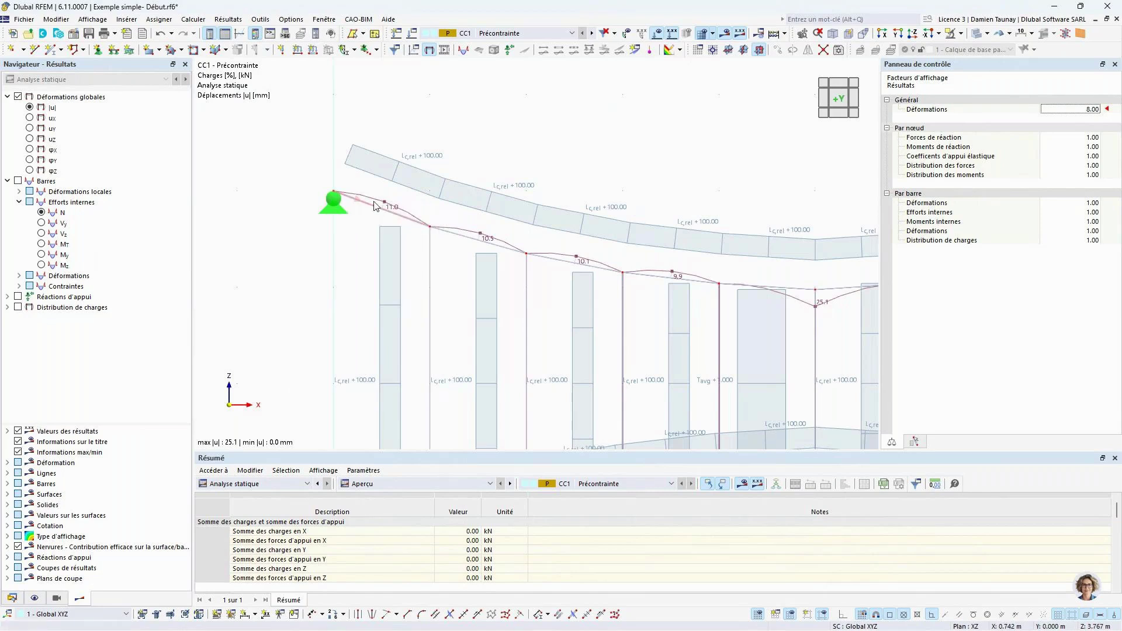
pyautogui.scroll(-2, 393, 198)
pyautogui.scroll(-2, 394, 199)
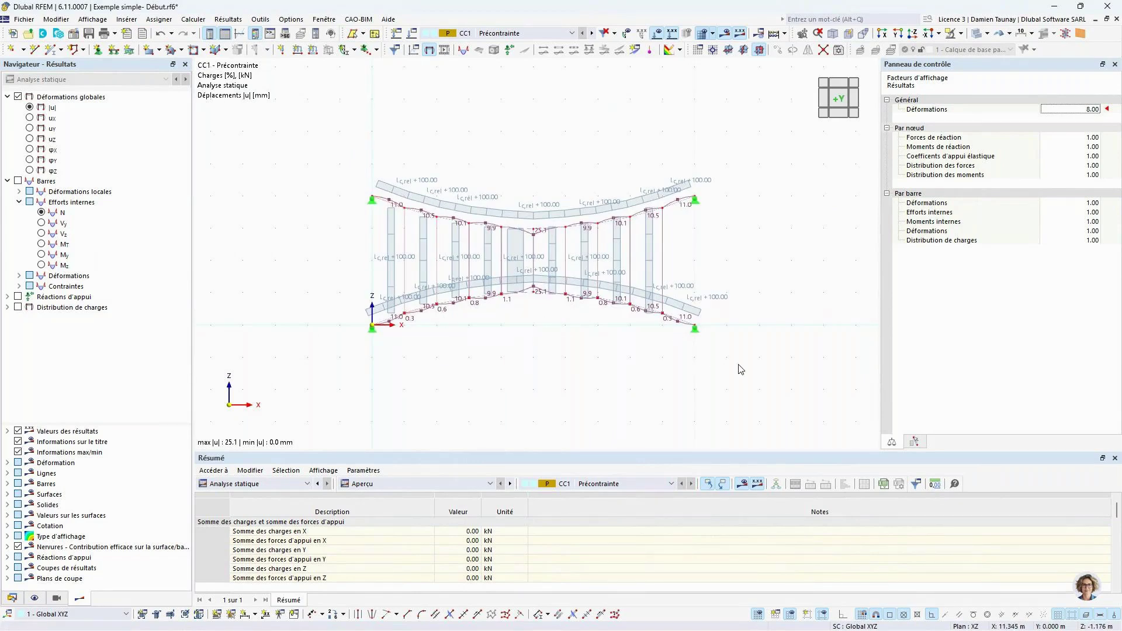
pyautogui.scroll(-2, 719, 313)
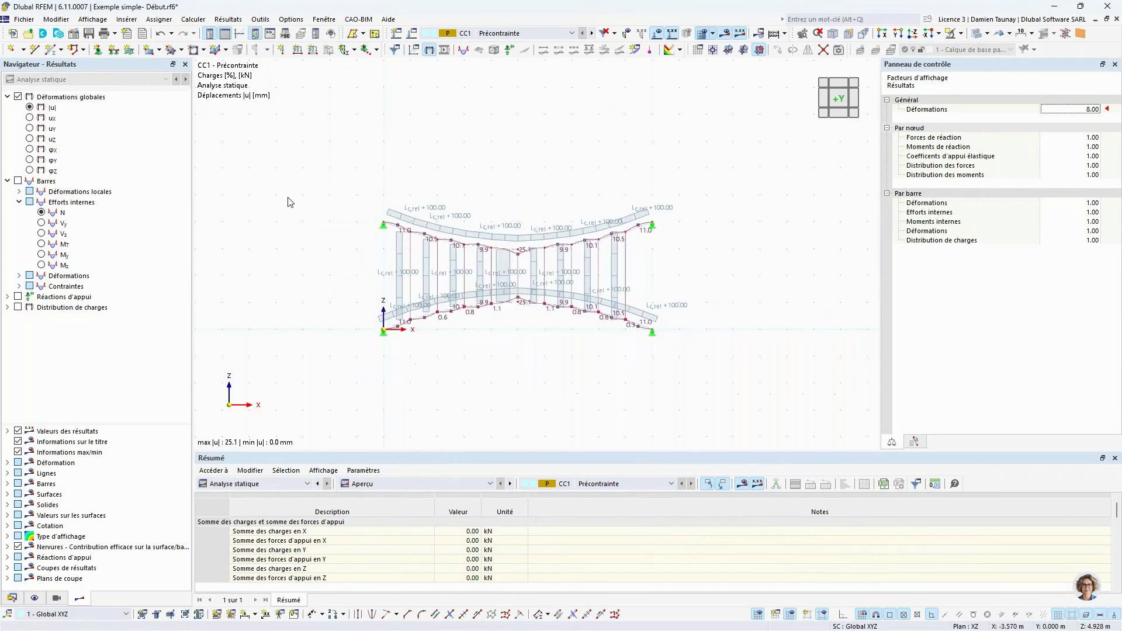
# Step: Remove the rotation option from all line segments of the upper and lower arcs
pyautogui.moveTo(294, 158); pyautogui.dragTo(702, 284)
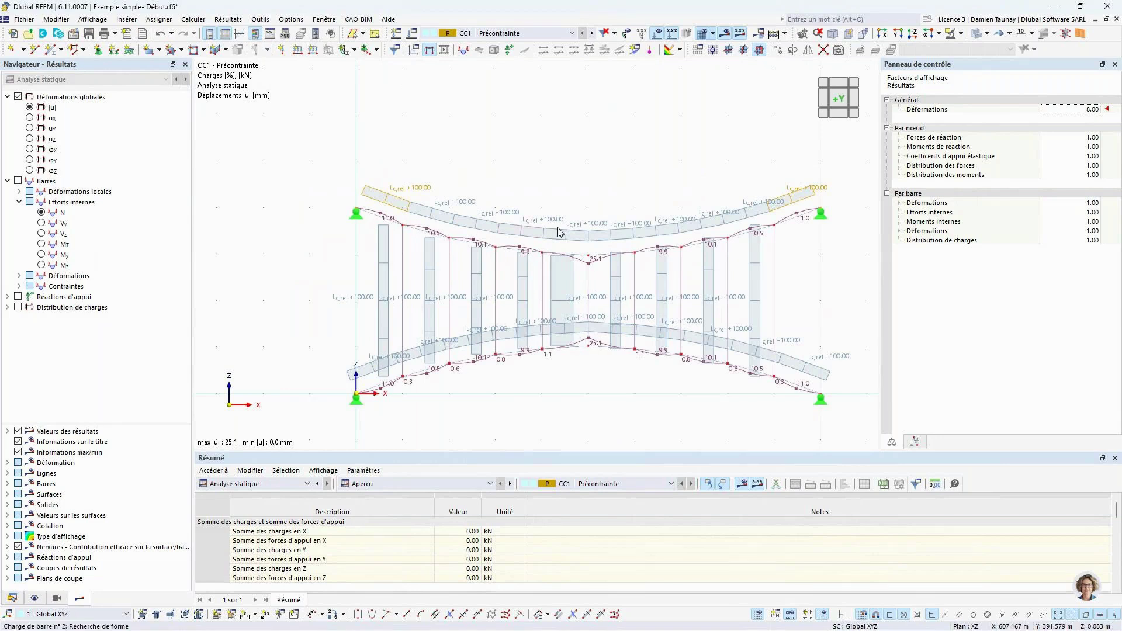
pyautogui.moveTo(571, 347); pyautogui.dragTo(510, 323, button='middle')
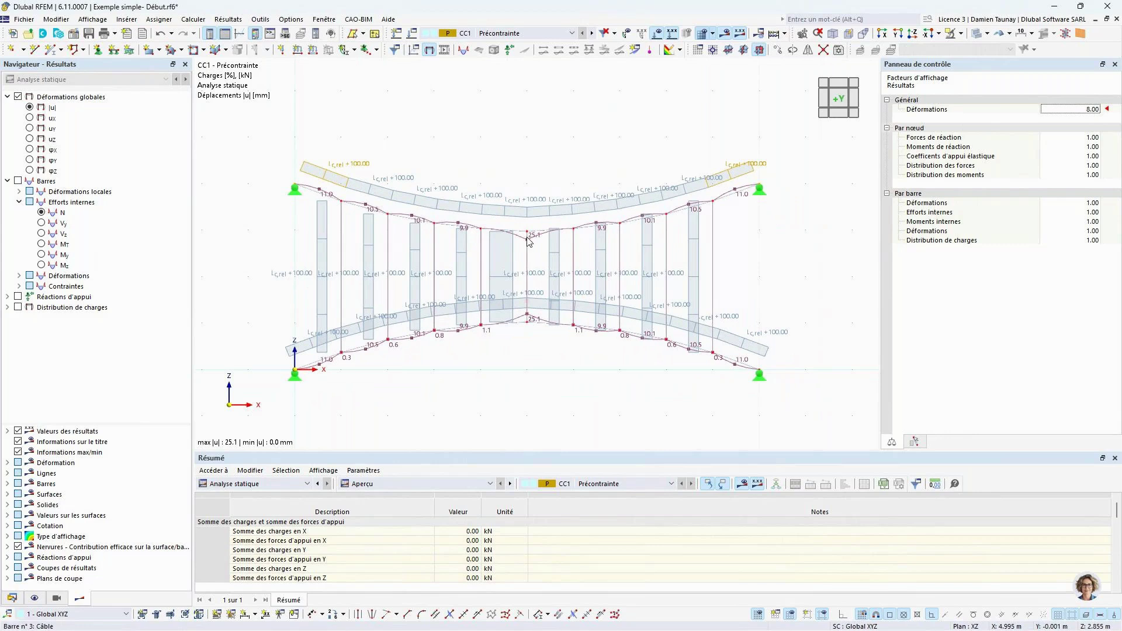
pyautogui.moveTo(270, 124); pyautogui.dragTo(826, 266)
pyautogui.moveTo(257, 291); pyautogui.dragTo(835, 412)
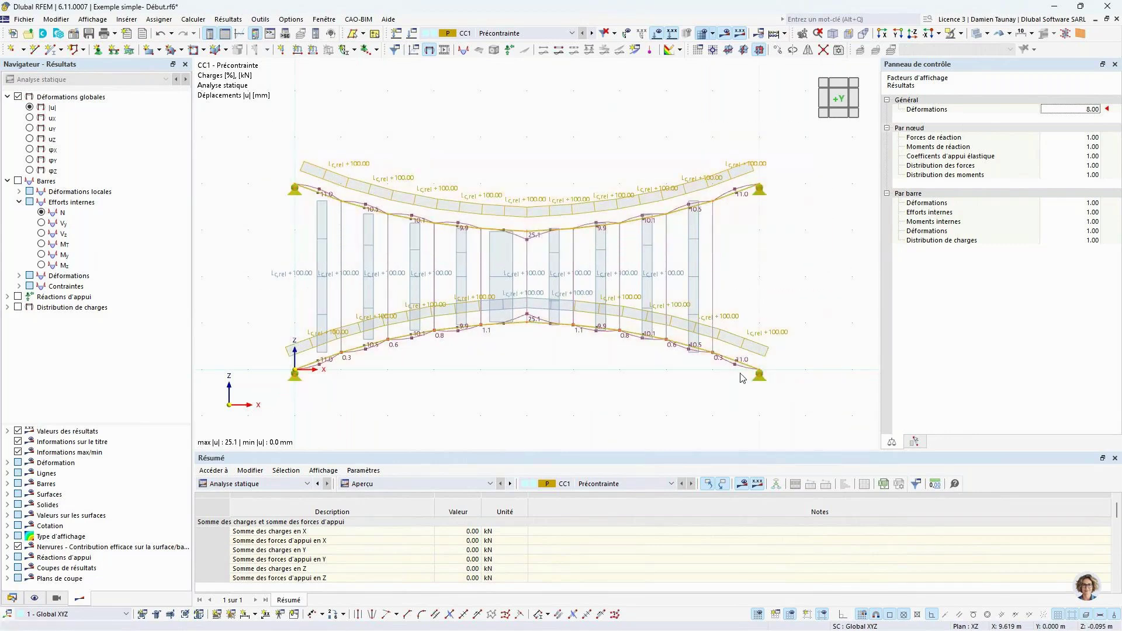
pyautogui.rightClick(518, 326)
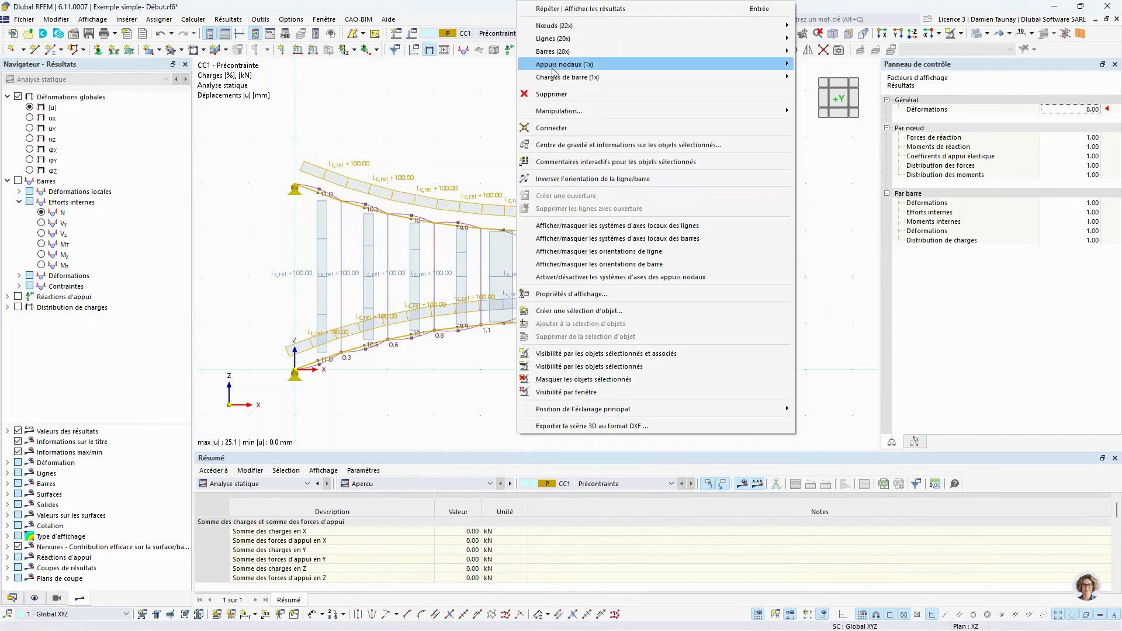
pyautogui.moveTo(557, 40)
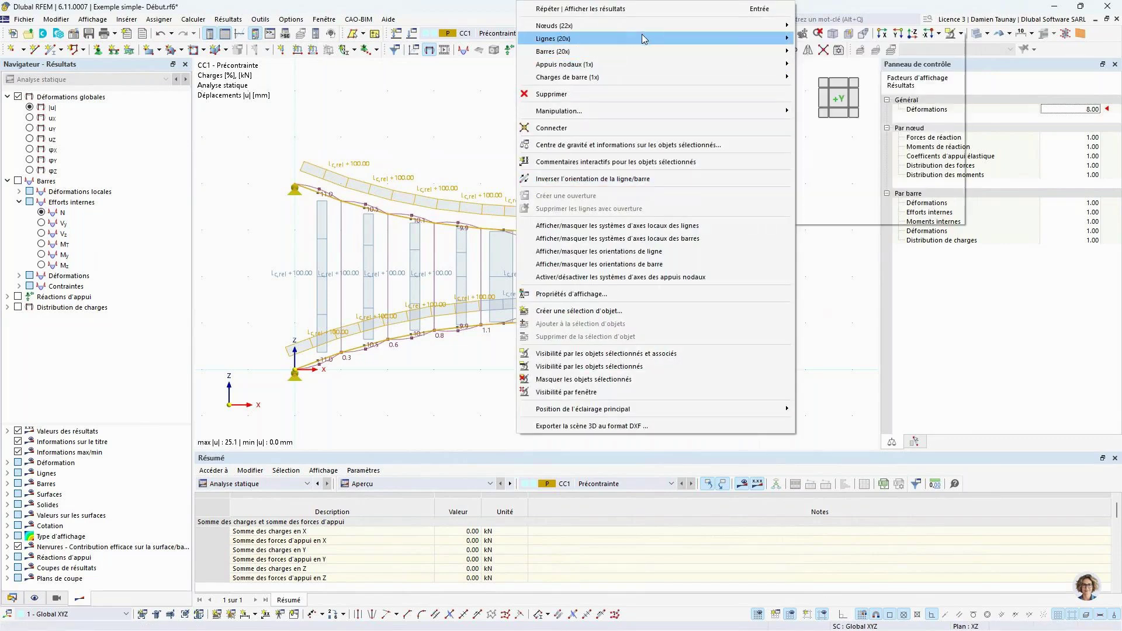
pyautogui.click(831, 39)
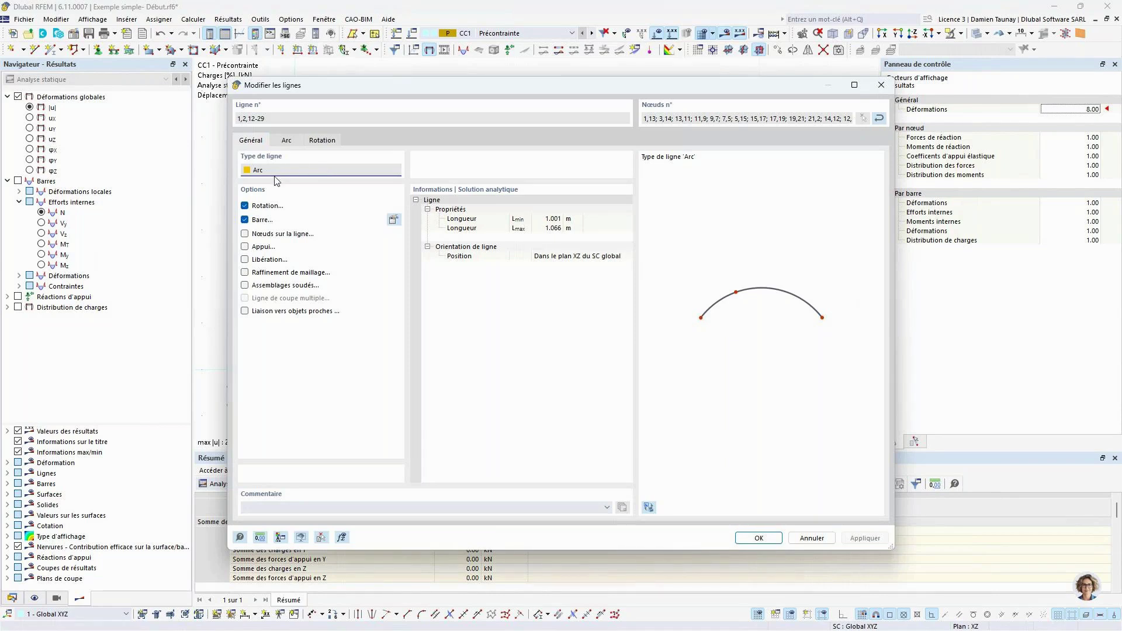
pyautogui.click(246, 206)
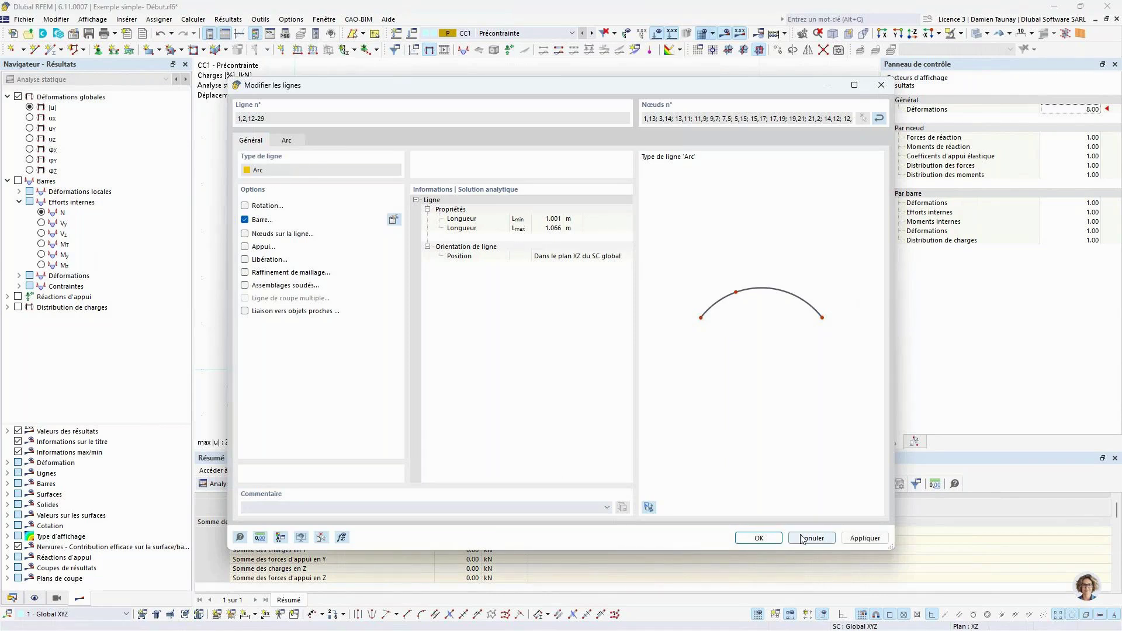
pyautogui.click(759, 538)
pyautogui.click(611, 372)
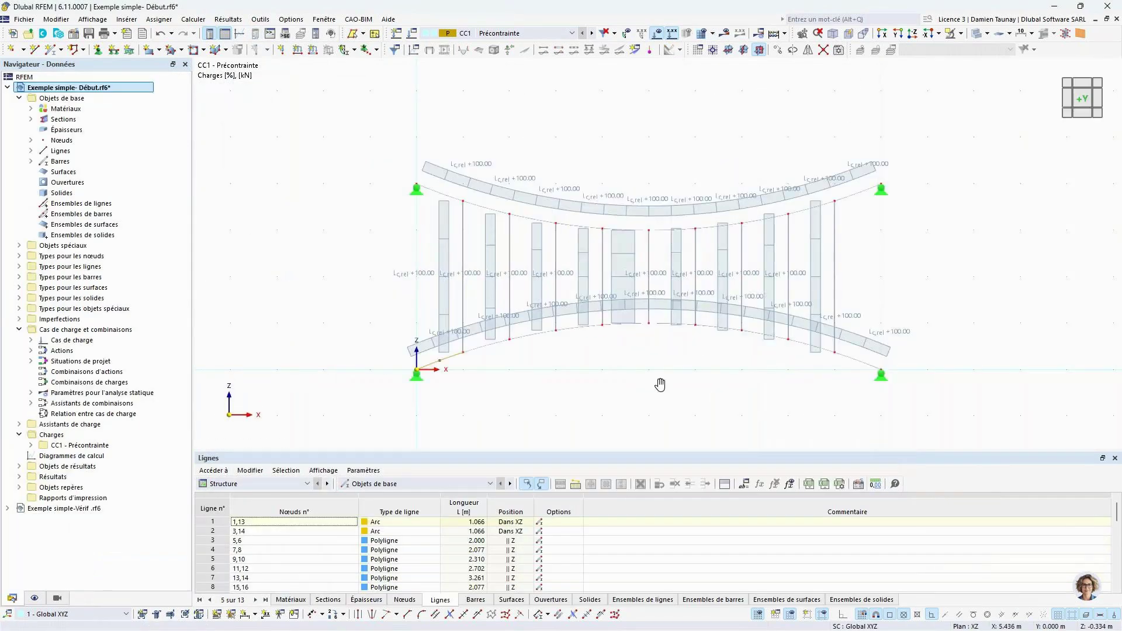
# Step: Select all segments of both arcs and restrict the enlarged lines table to the selected objects
pyautogui.moveTo(658, 386); pyautogui.dragTo(581, 371, button='middle')
pyautogui.moveTo(302, 102); pyautogui.dragTo(844, 243)
pyautogui.keyDown('ctrl'); pyautogui.click(543, 309); pyautogui.keyUp('ctrl')
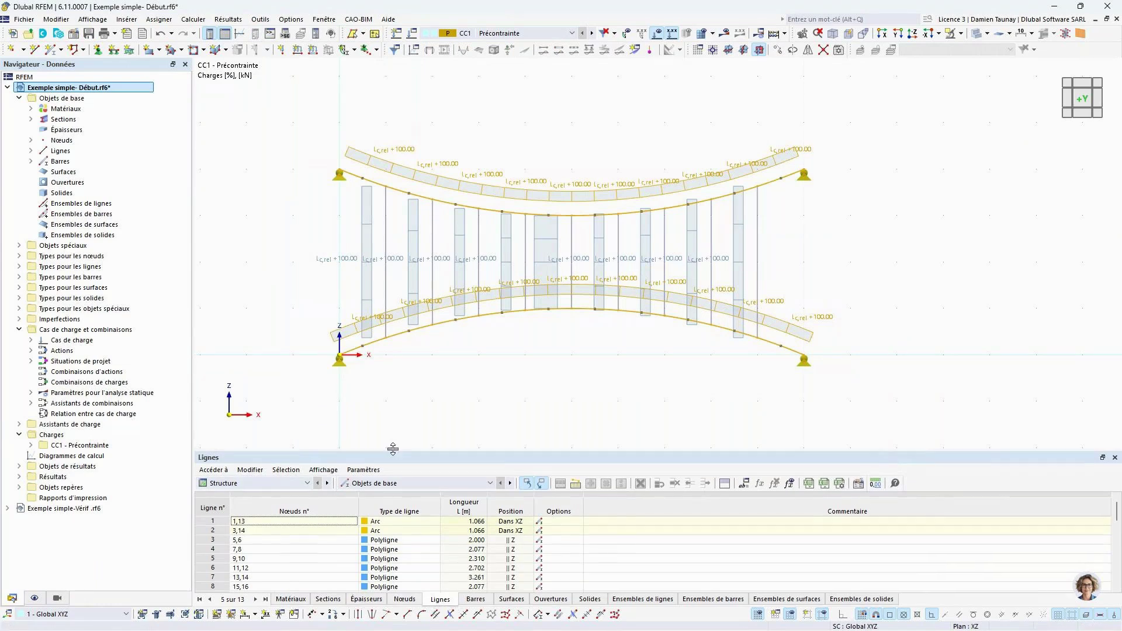
pyautogui.moveTo(393, 452); pyautogui.dragTo(393, 409)
pyautogui.click(575, 443)
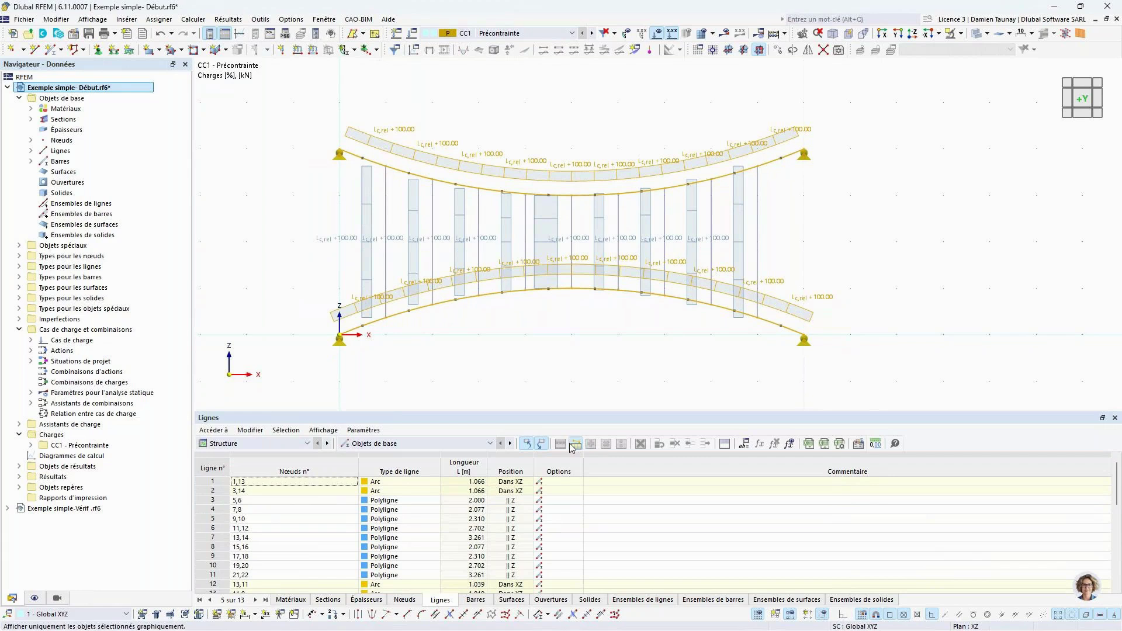
# Step: Change the line type of lines 1, 2 and 12 to 19 from arc to polyline
pyautogui.click(403, 482)
pyautogui.click(404, 481)
pyautogui.click(405, 493)
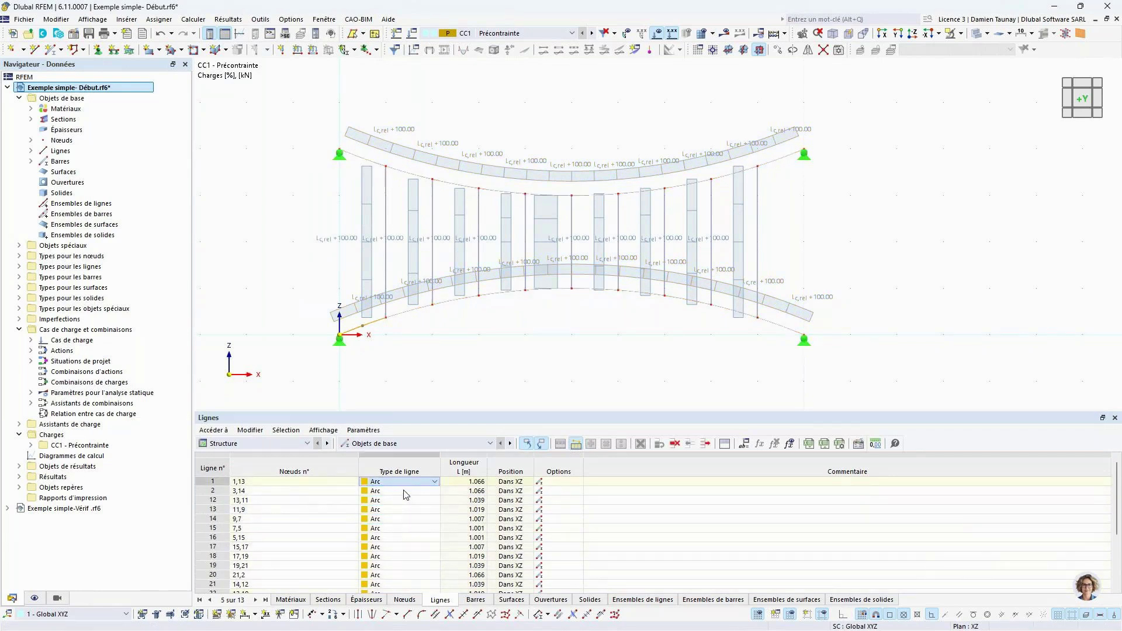
pyautogui.click(406, 492)
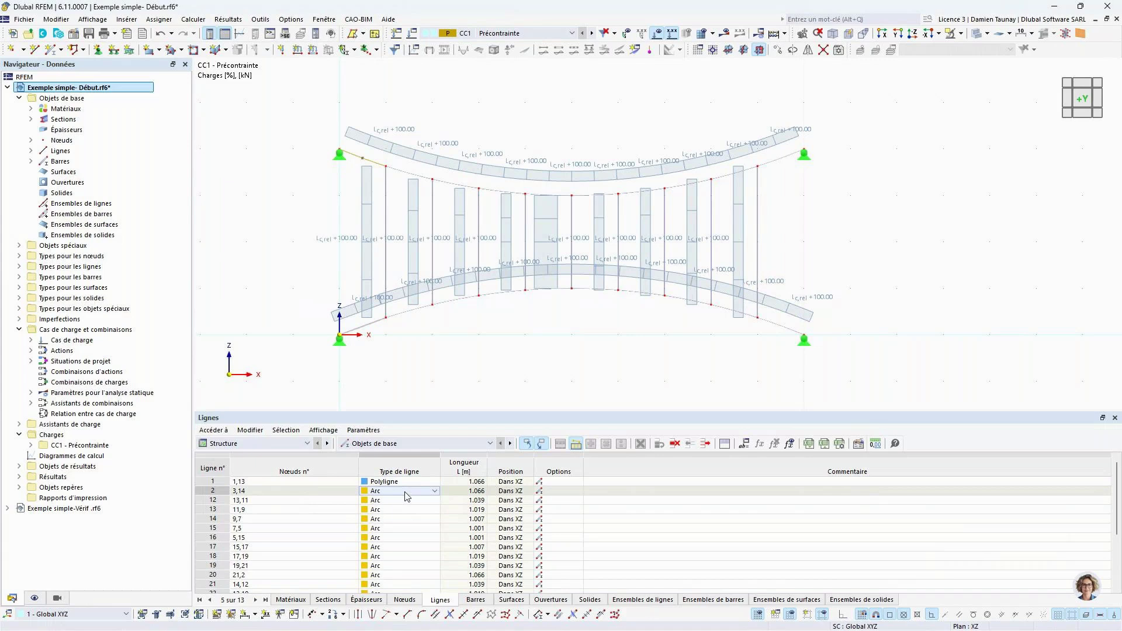
pyautogui.press('p')
pyautogui.press('Down')
pyautogui.press('p')
pyautogui.press('Down')
pyautogui.press('p')
pyautogui.press('Down')
pyautogui.press('p')
pyautogui.press('Down')
pyautogui.press('p')
pyautogui.press('Down')
pyautogui.press('p')
pyautogui.press('Down')
pyautogui.press('p')
pyautogui.press('Down')
pyautogui.press('p')
pyautogui.press('Down')
pyautogui.press('p')
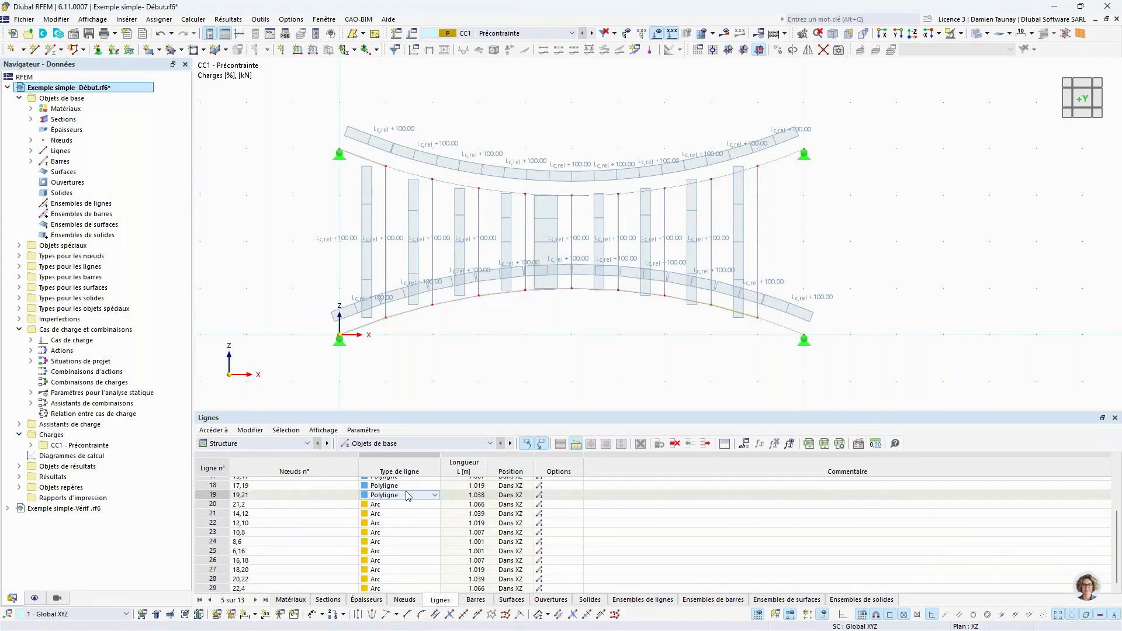
# Step: Change the line type of the remaining arc segments, lines 20 to 29, to polyline
pyautogui.click(390, 507)
pyautogui.click(390, 506)
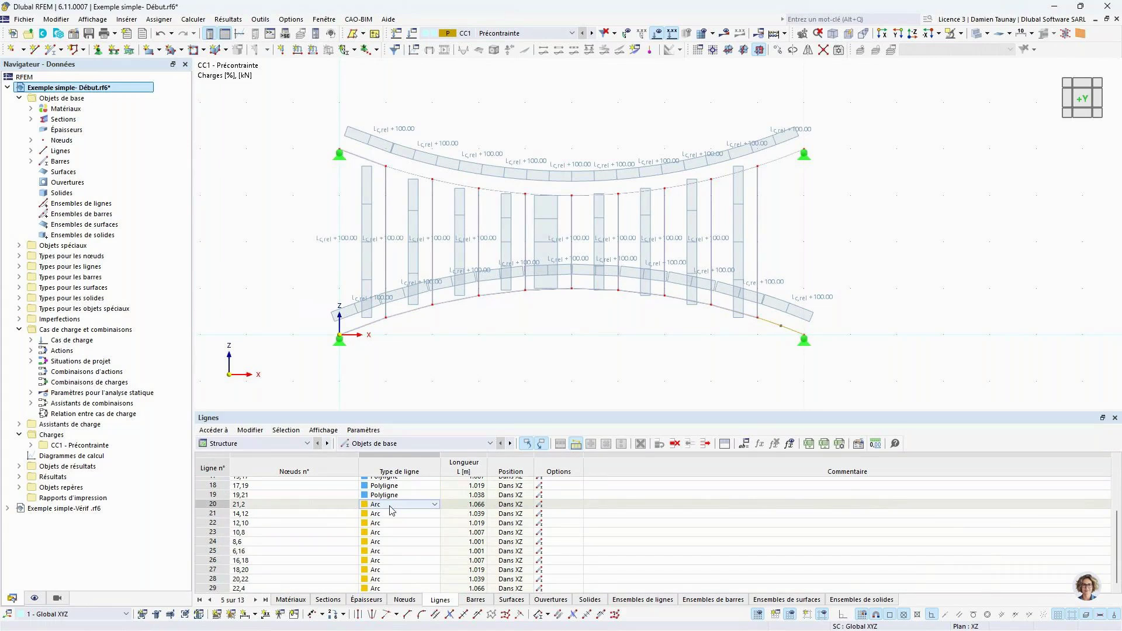
pyautogui.press('p')
pyautogui.click(395, 514)
pyautogui.click(402, 519)
pyautogui.press('p')
pyautogui.click(399, 525)
pyautogui.press('F8')
pyautogui.press('F8')
pyautogui.press('F8')
pyautogui.press('F8')
pyautogui.press('F8')
pyautogui.press('F8')
pyautogui.press('F8')
pyautogui.press('F8')
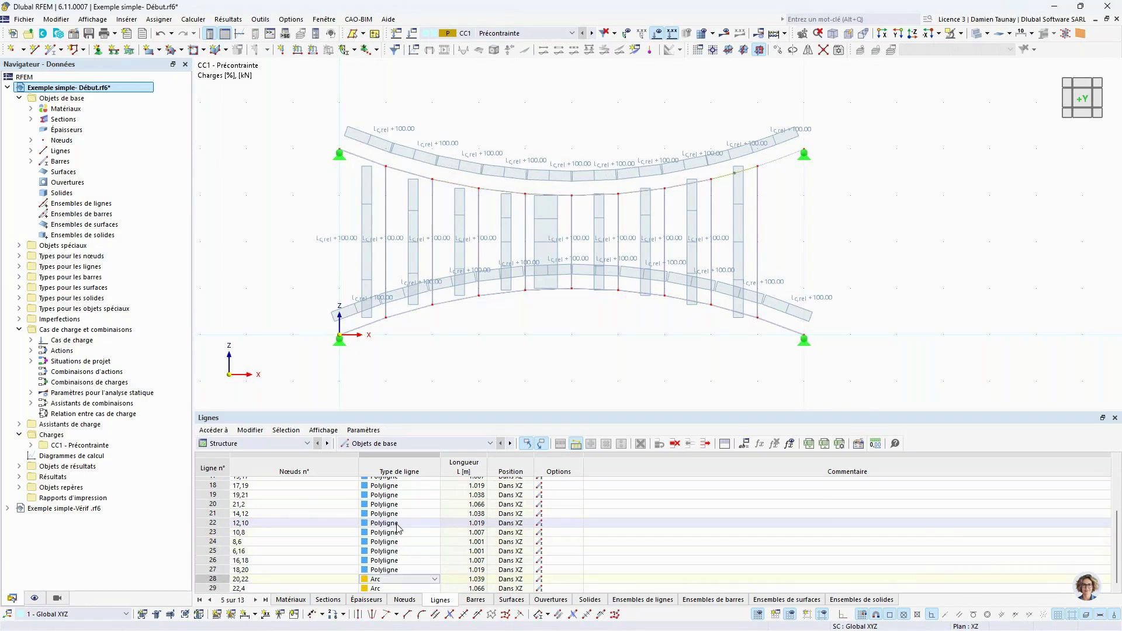
pyautogui.scroll(5, 427, 529)
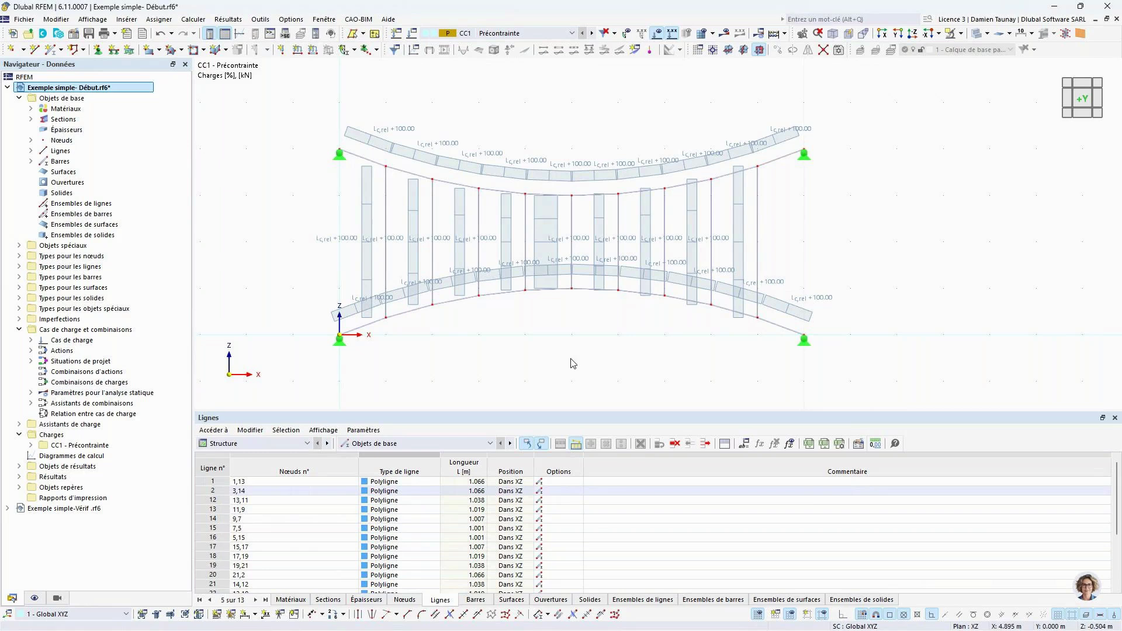
# Step: Calculate load case CC1 with the polyline segments and examine the displacements at the middle hanger
pyautogui.click(725, 34)
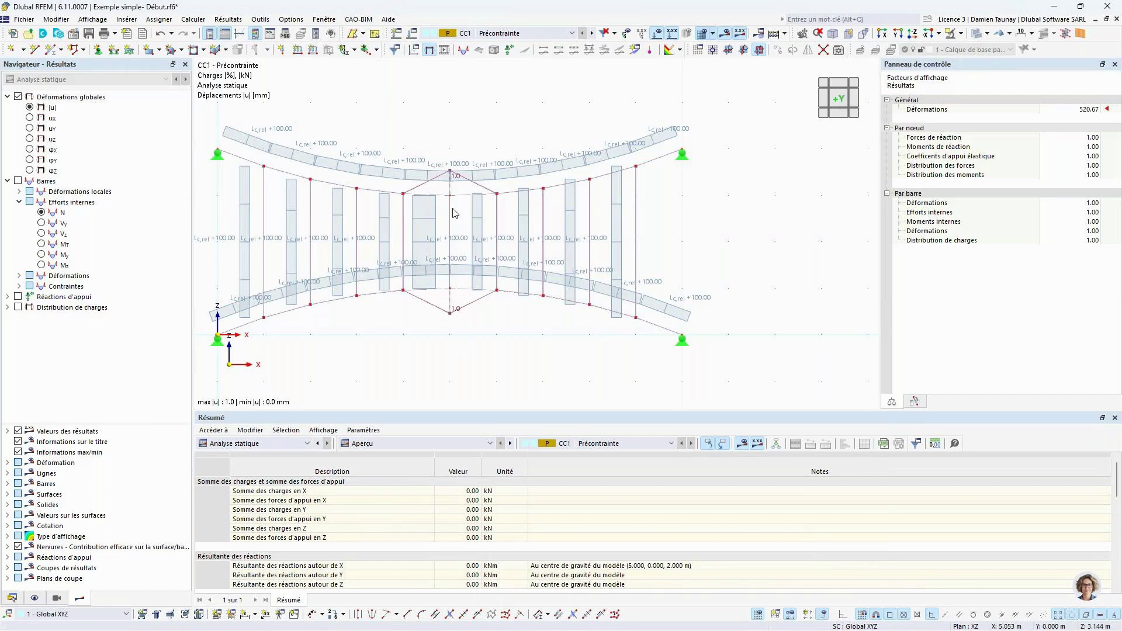
pyautogui.moveTo(391, 368); pyautogui.dragTo(473, 373, button='middle')
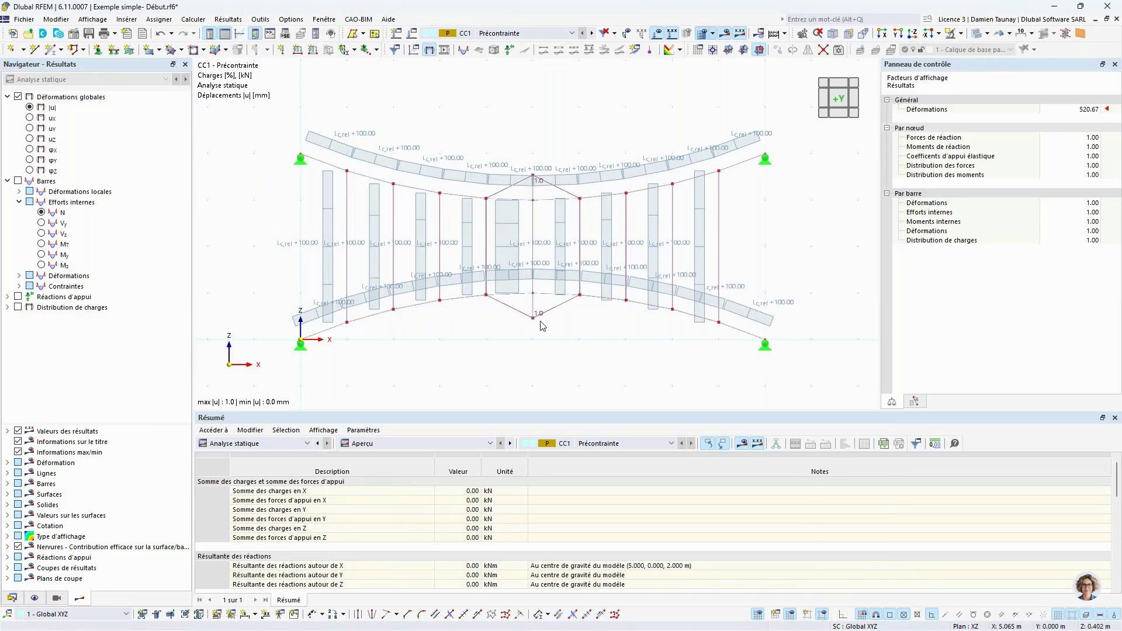
# Step: Set the number of form-finding iterations for prestress loads to 60 in analysis settings AS1 and recalculate load case CC1
pyautogui.click(411, 35)
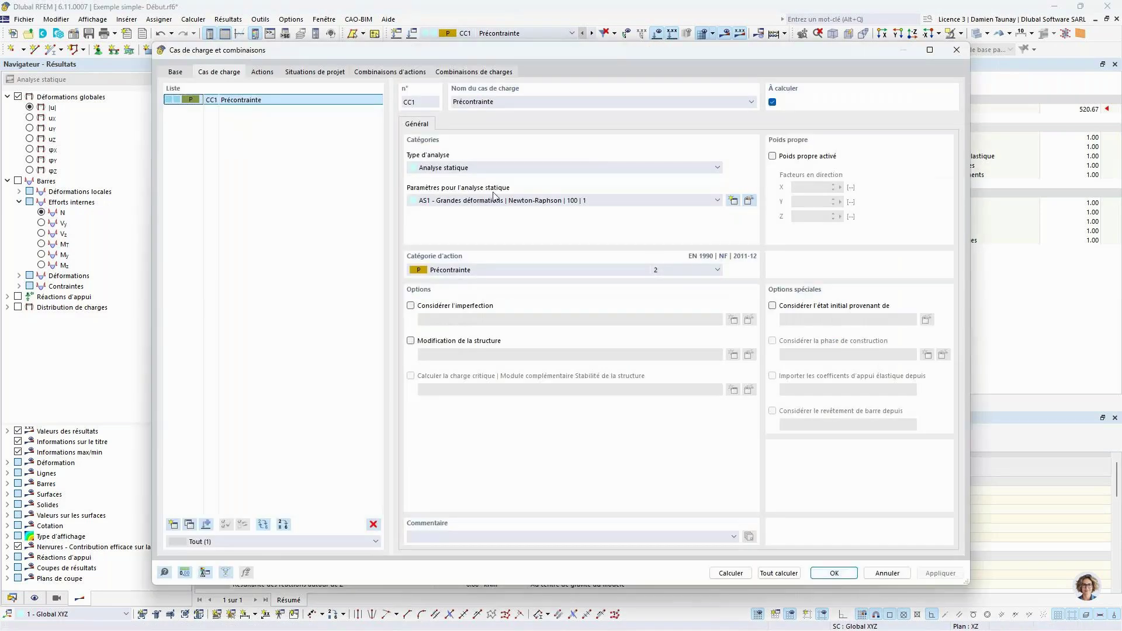
pyautogui.click(748, 200)
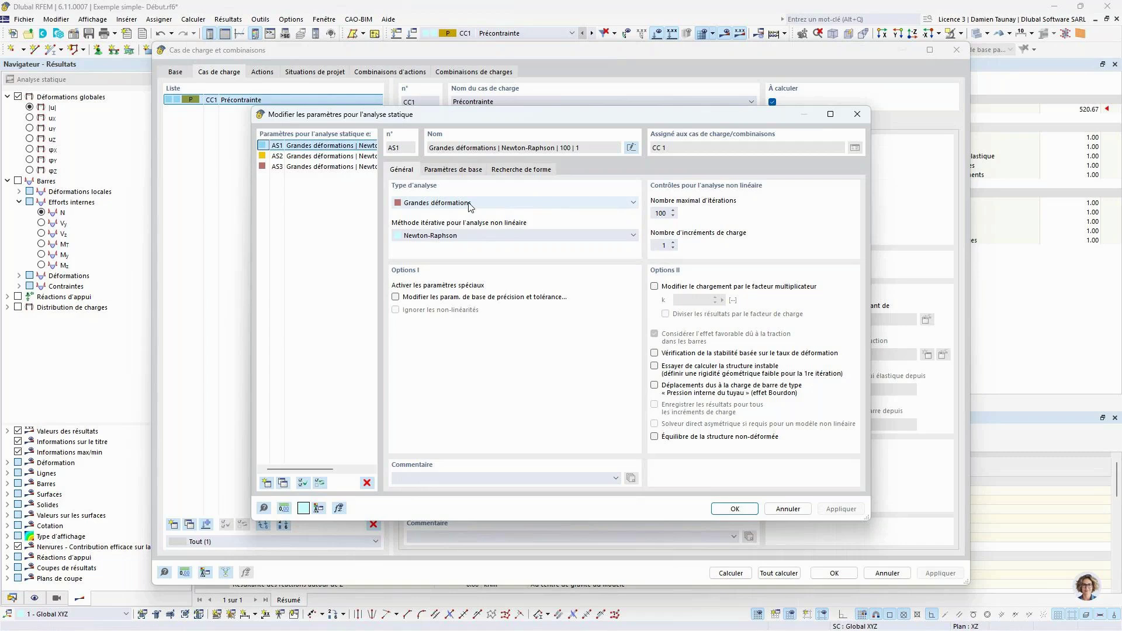
pyautogui.click(509, 170)
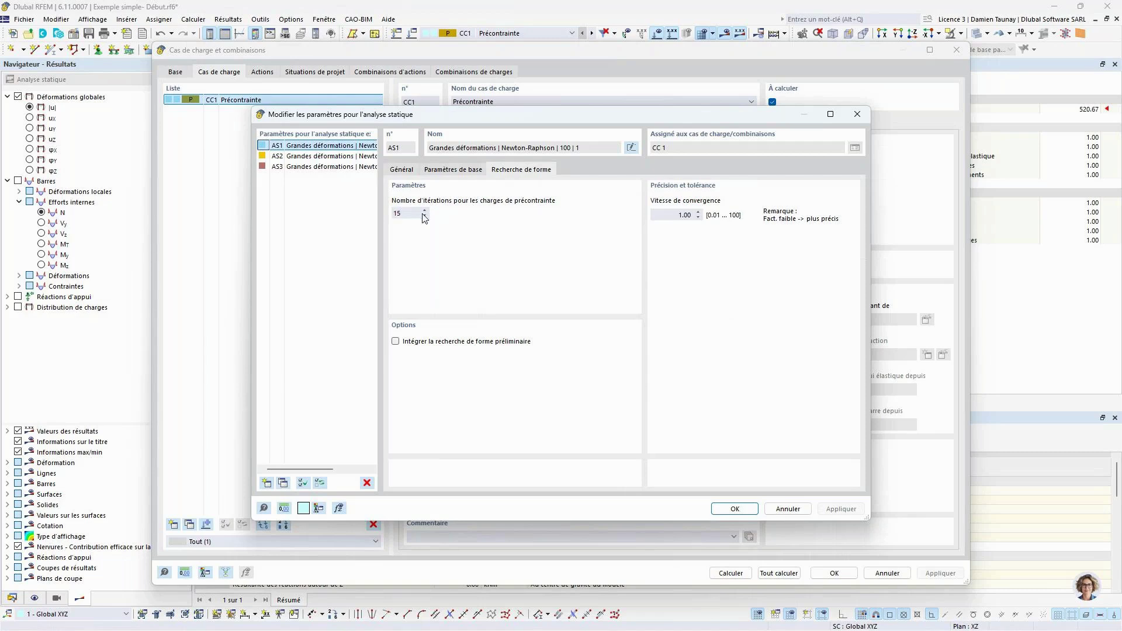
pyautogui.moveTo(409, 215); pyautogui.dragTo(391, 226)
pyautogui.press('BackSpace')
pyautogui.doubleClick(684, 215)
pyautogui.doubleClick(412, 213)
pyautogui.moveTo(681, 215); pyautogui.dragTo(691, 218)
pyautogui.click(734, 509)
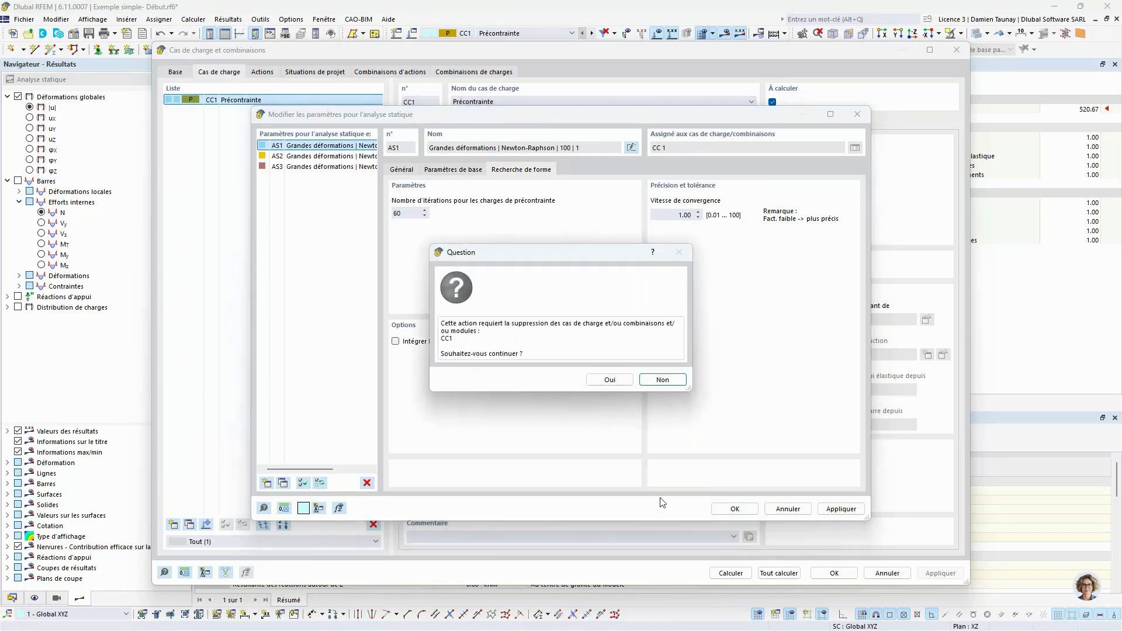
pyautogui.click(605, 378)
pyautogui.click(732, 574)
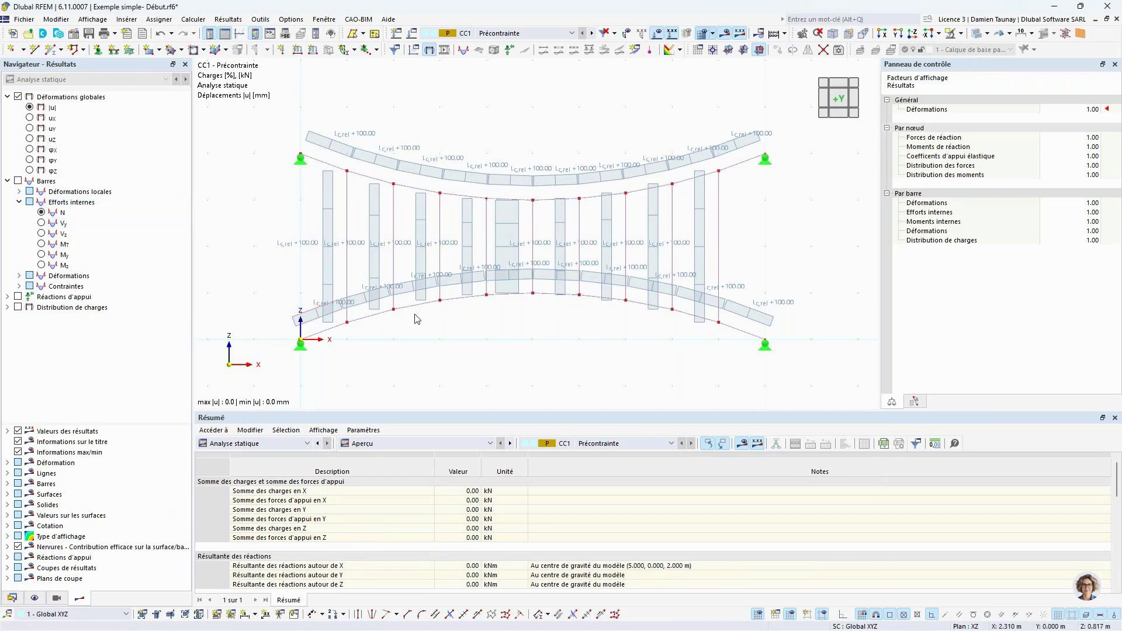
# Step: Display the CC1 axial forces N and compare them with the member loads of CC2 in model Exemple simple-Vérif .rf6
pyautogui.click(44, 214)
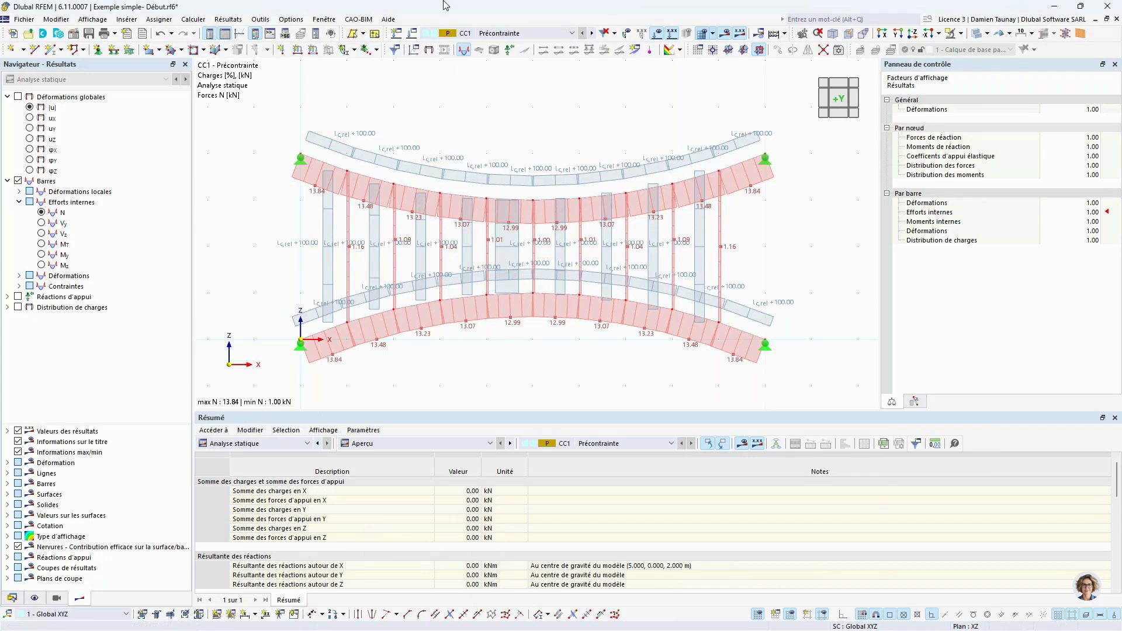
pyautogui.click(11, 597)
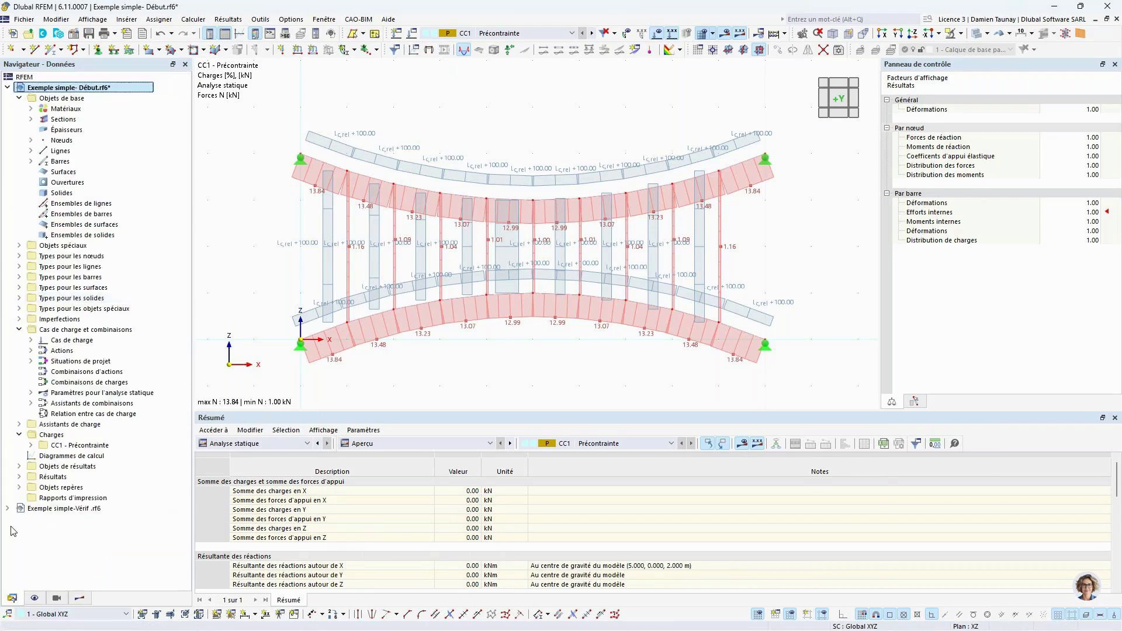
pyautogui.click(86, 509)
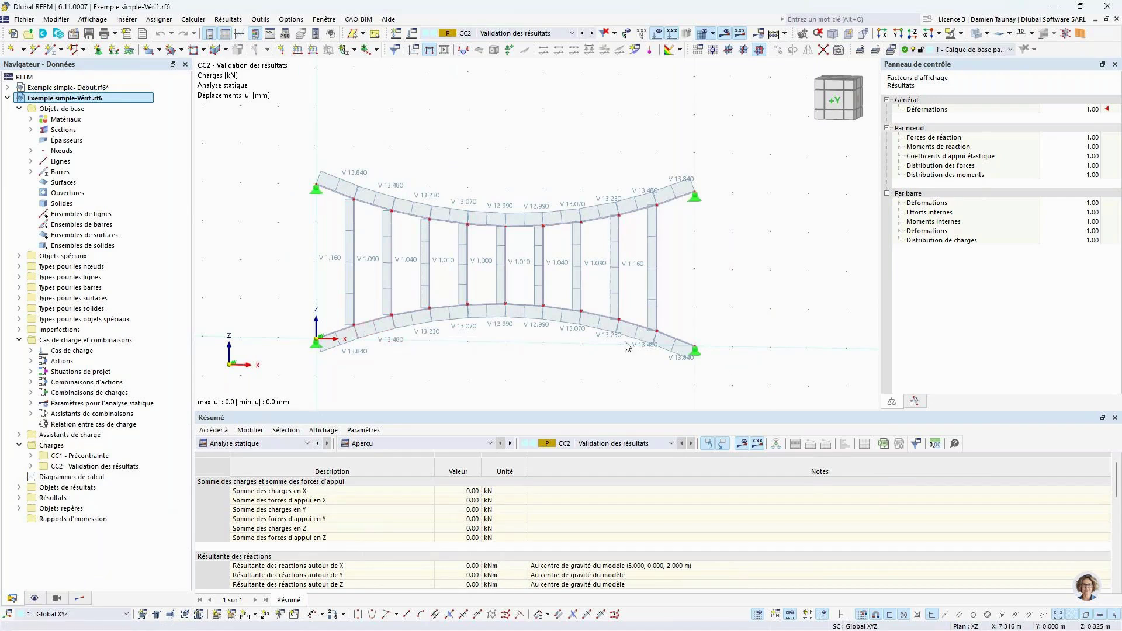
pyautogui.moveTo(429, 344); pyautogui.dragTo(478, 329, button='middle')
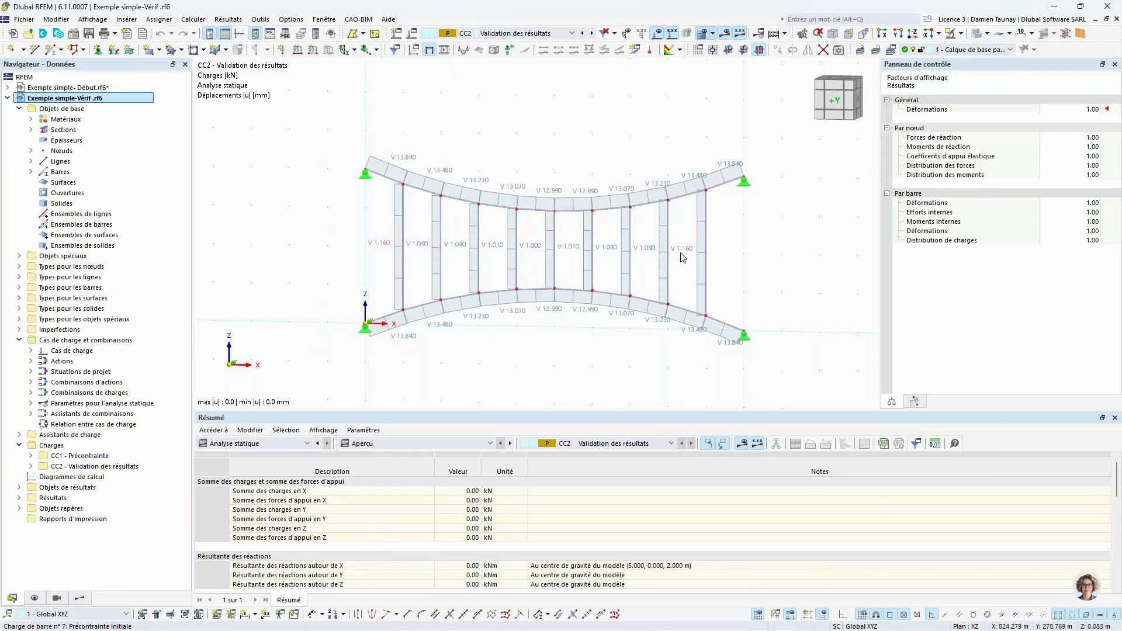
pyautogui.click(45, 89)
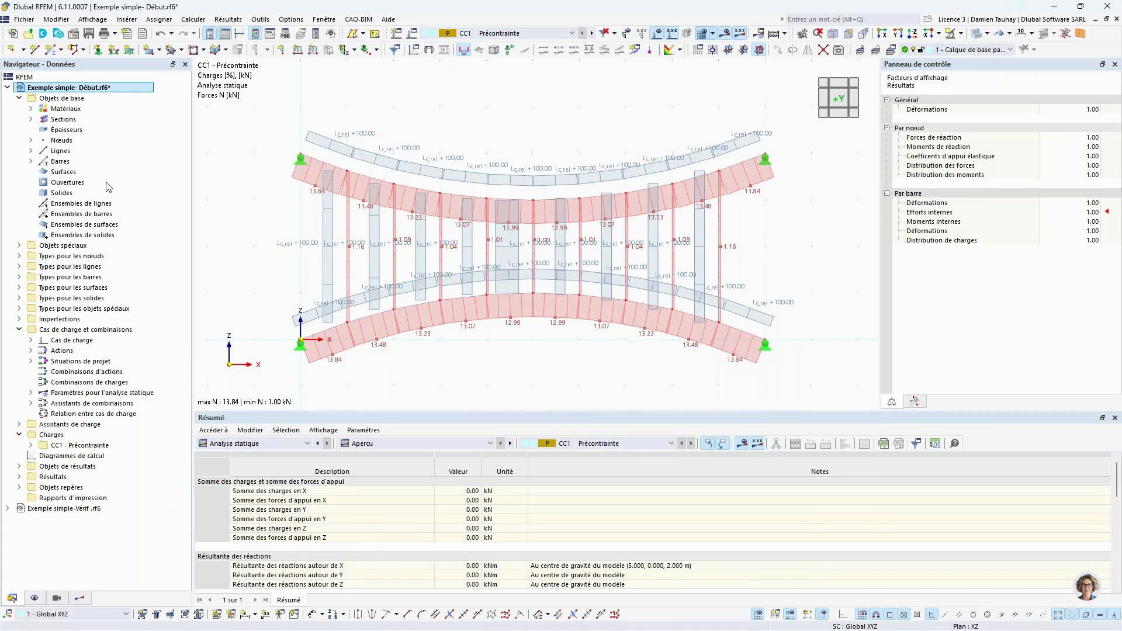
pyautogui.doubleClick(64, 508)
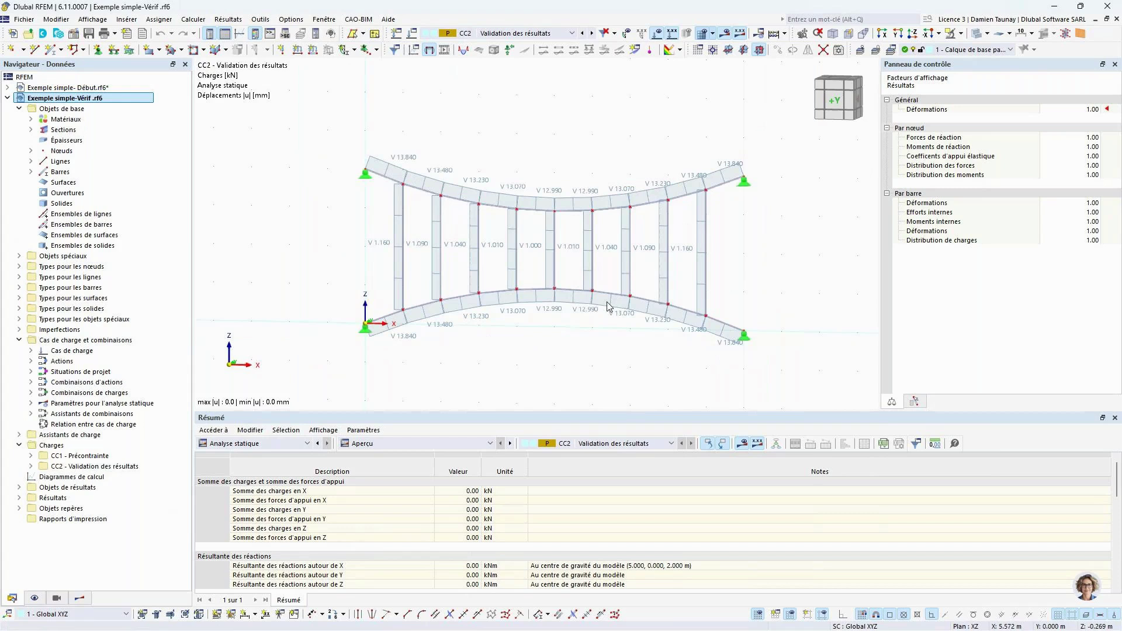
# Step: Check the initial prestress load on the upper arc's end segment and the settings of load case CC2 without changing them
pyautogui.doubleClick(384, 168)
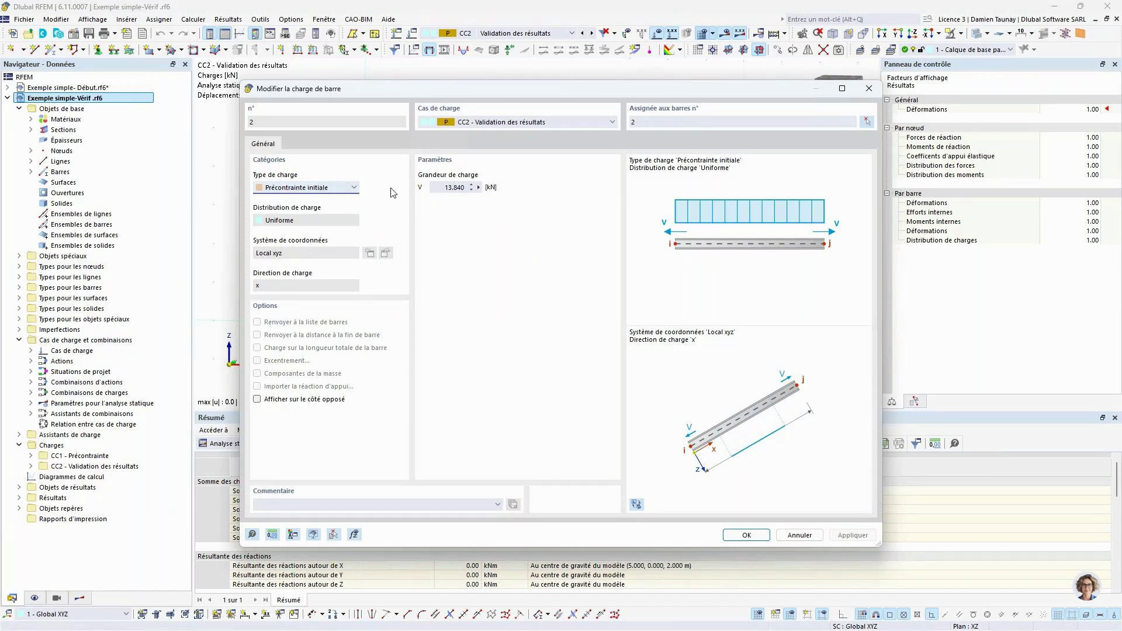
pyautogui.click(867, 89)
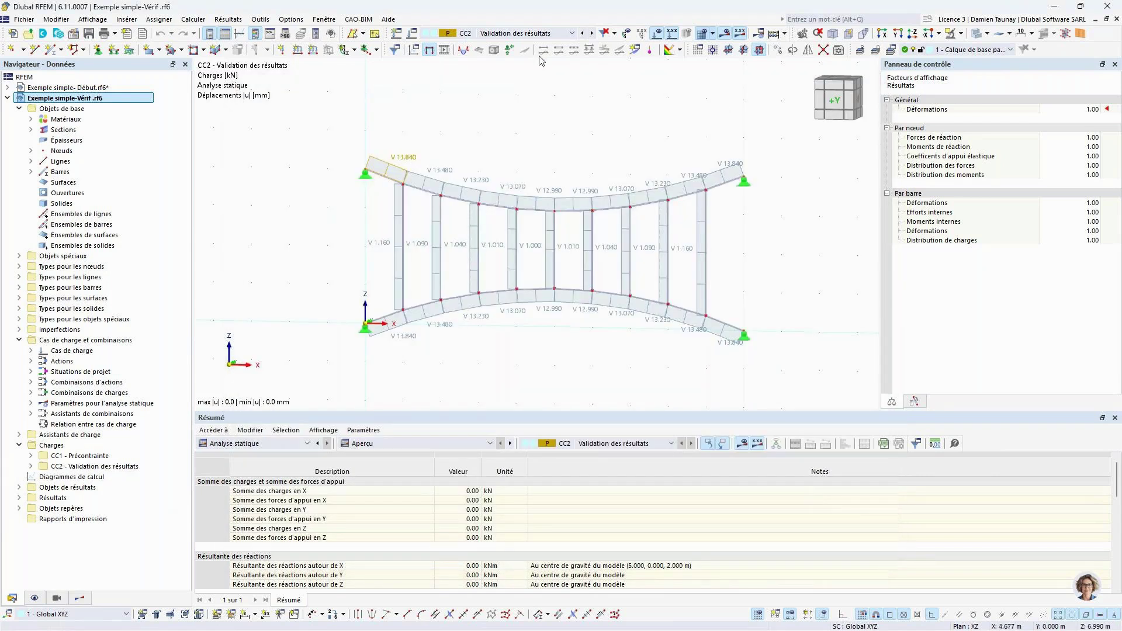
pyautogui.click(526, 33)
pyautogui.click(491, 58)
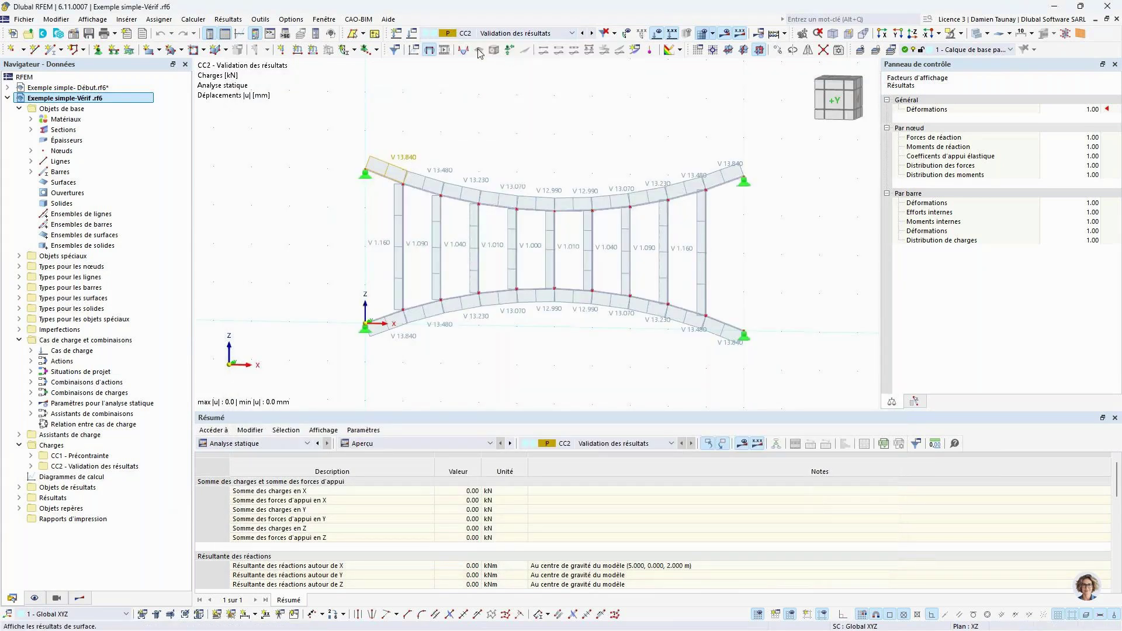
pyautogui.doubleClick(431, 33)
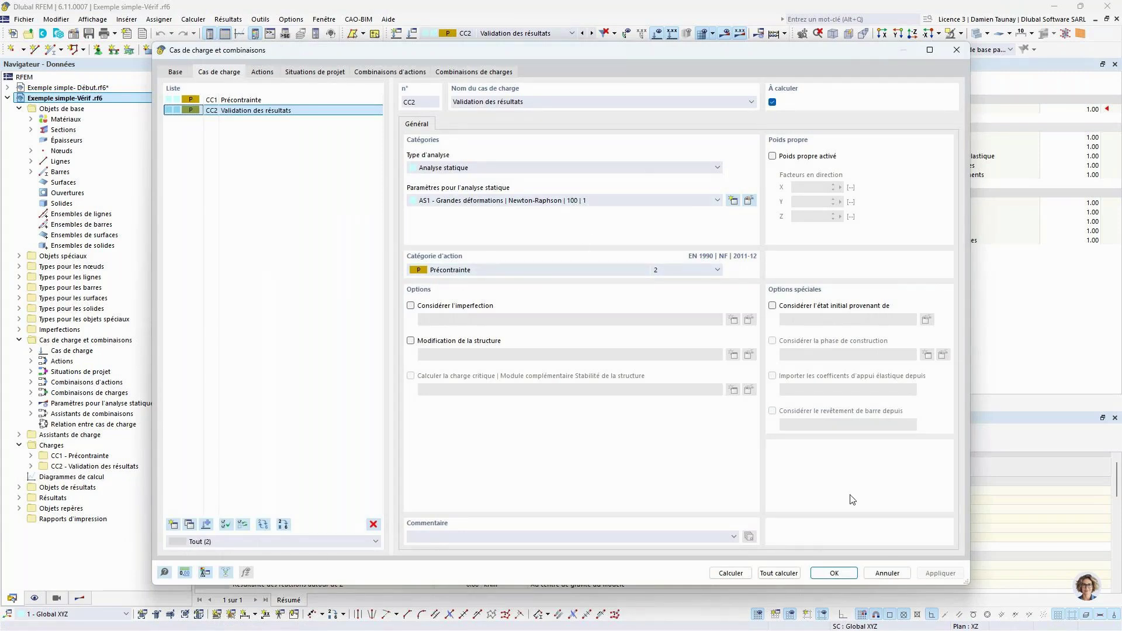
pyautogui.click(956, 51)
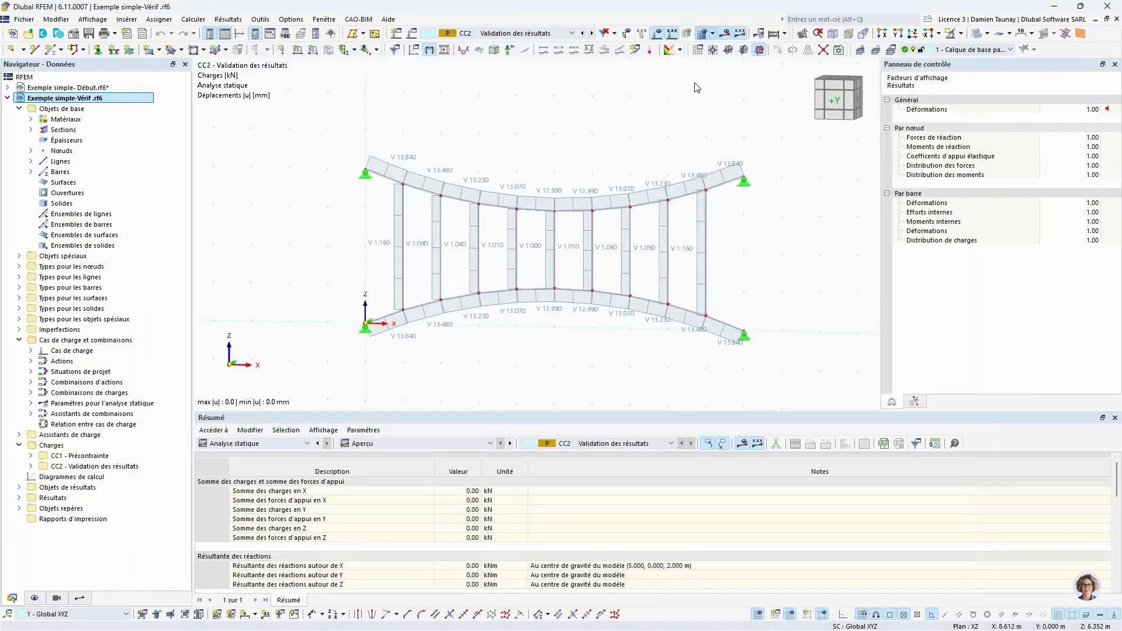
# Step: Display the CC2 axial forces N in the members and compare them with the applied member loads
pyautogui.click(725, 32)
pyautogui.click(725, 32)
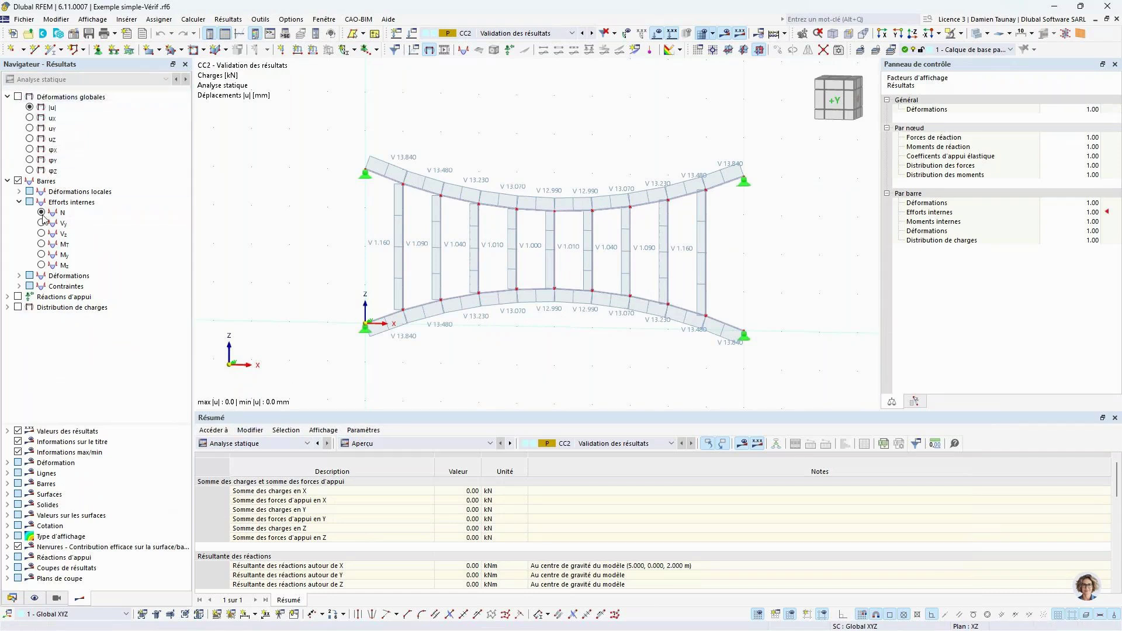
pyautogui.click(63, 212)
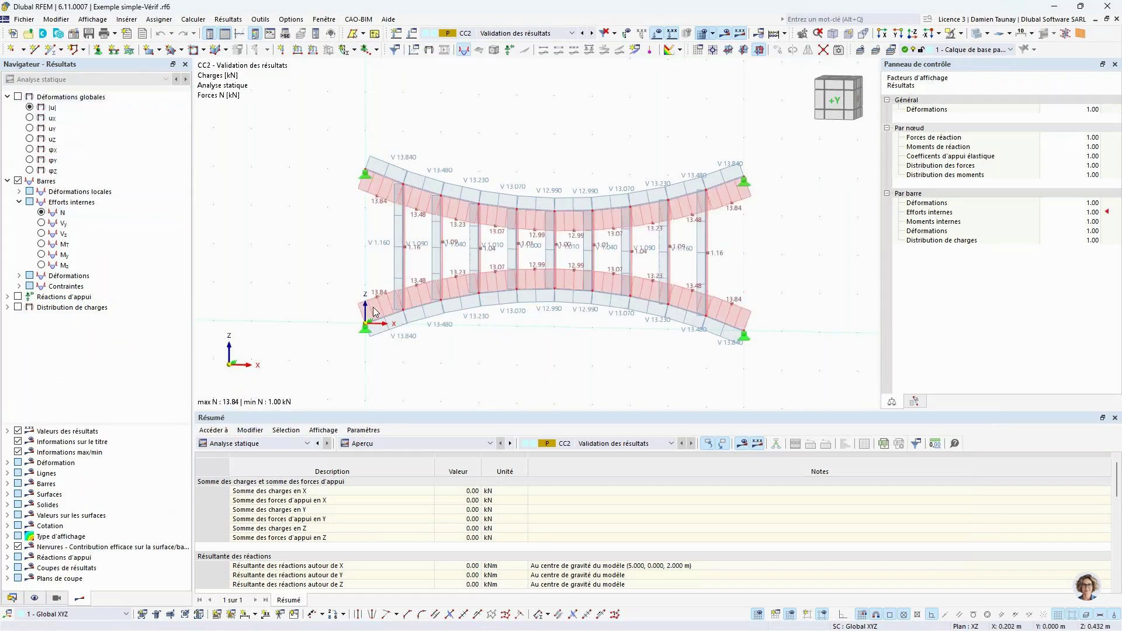
pyautogui.scroll(1, 579, 289)
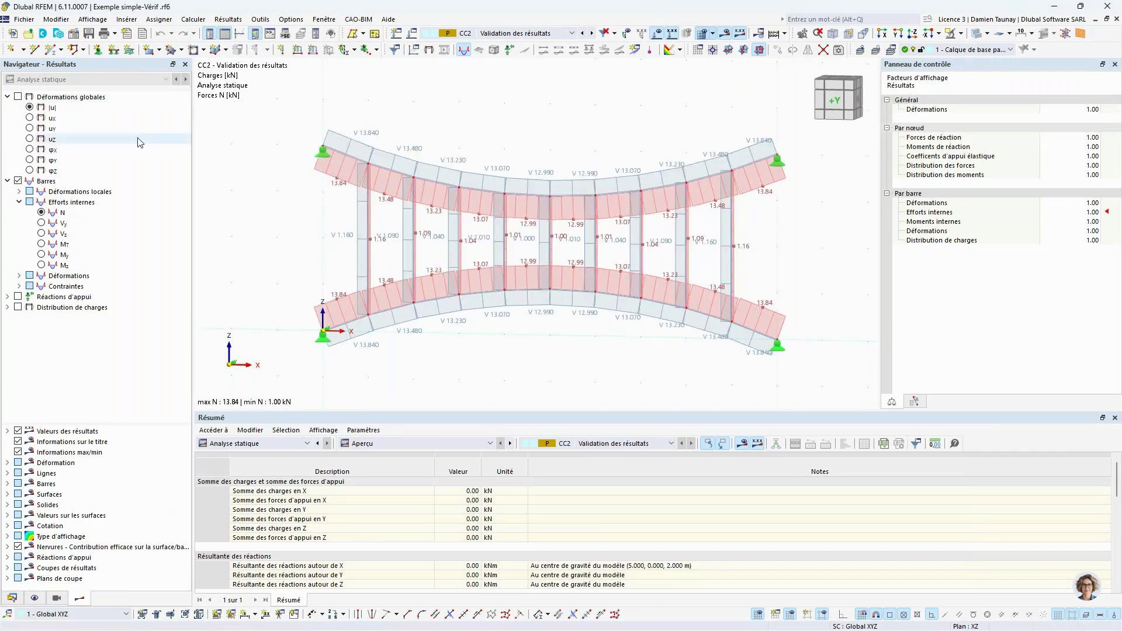
# Step: Display the global displacements |u| of CC2 and compare the deformed shape with the prestress loads of CC1
pyautogui.click(29, 107)
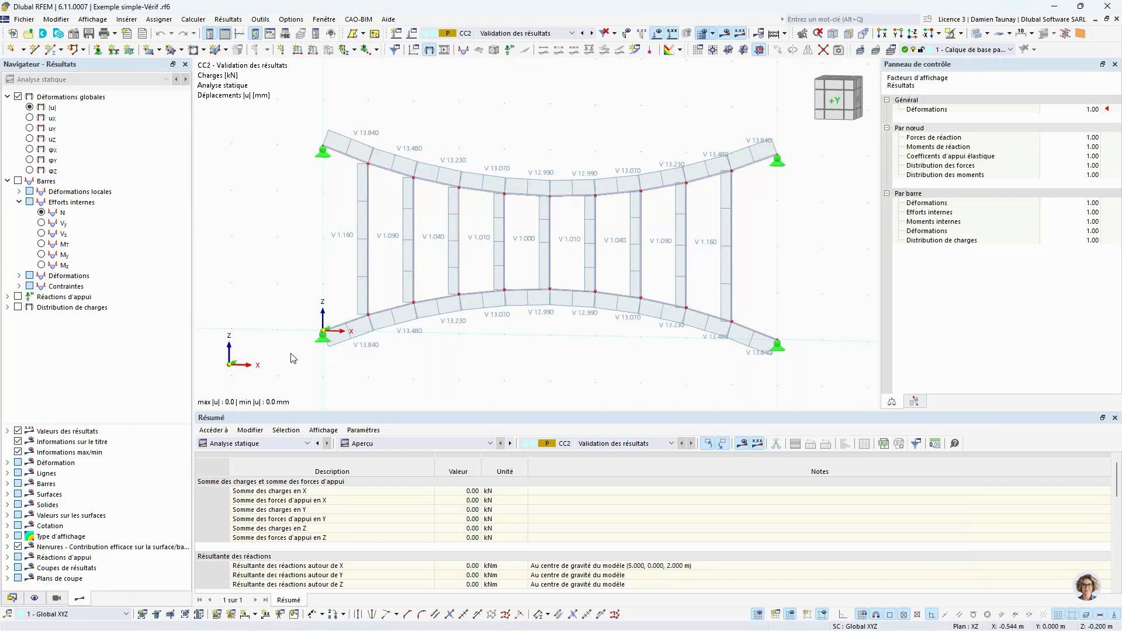
pyautogui.click(583, 34)
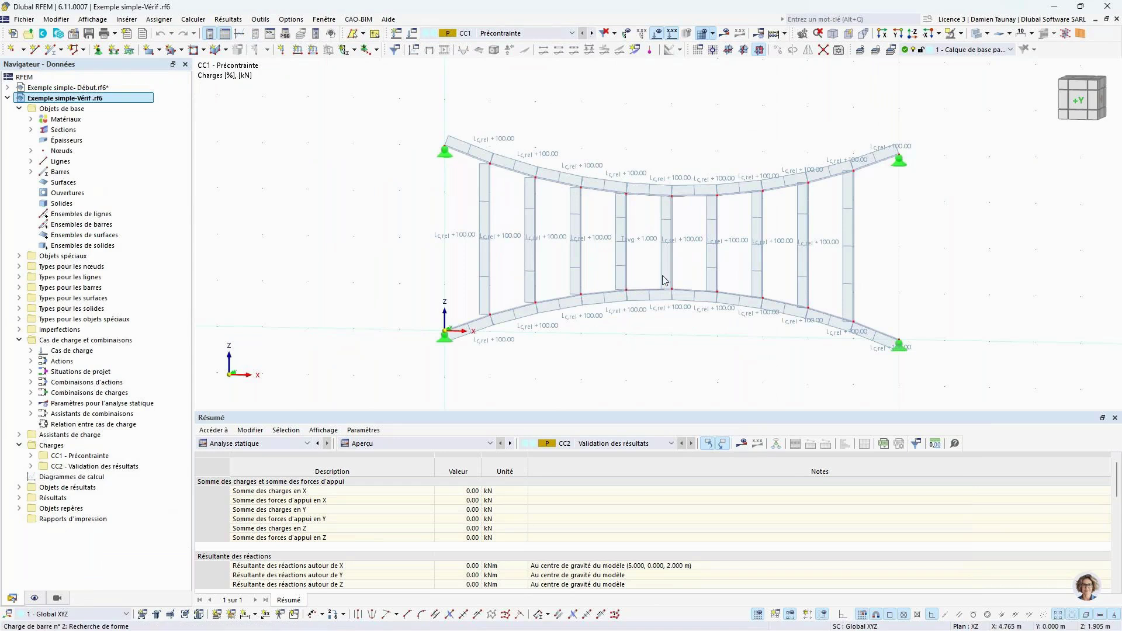
pyautogui.moveTo(752, 332); pyautogui.dragTo(694, 328, button='middle')
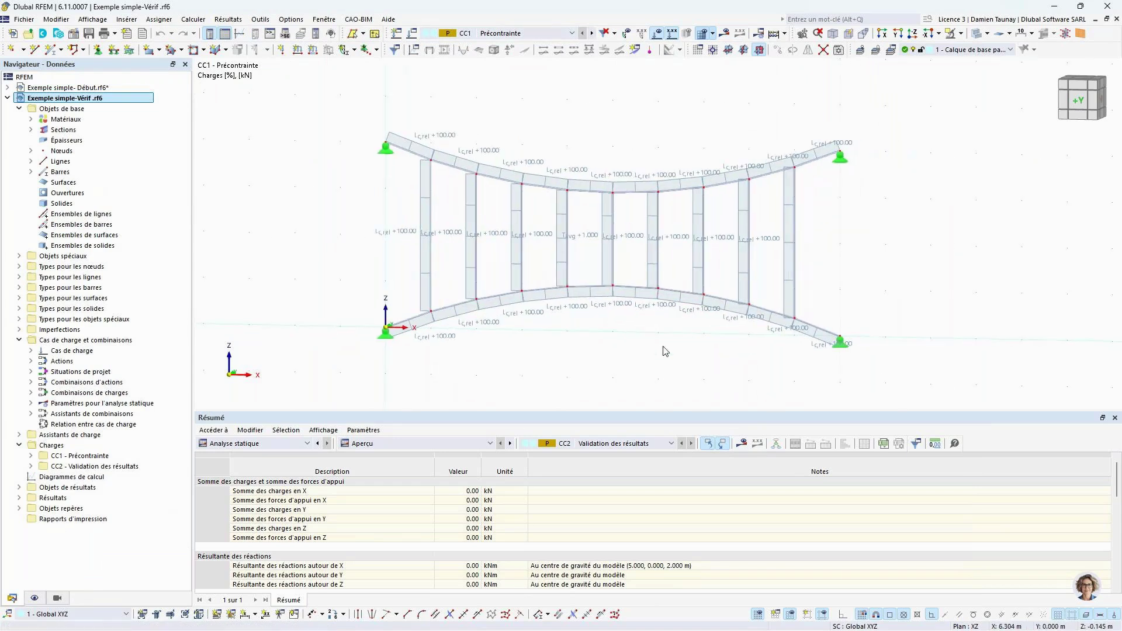
pyautogui.click(591, 33)
pyautogui.moveTo(497, 196); pyautogui.dragTo(528, 200, button='middle')
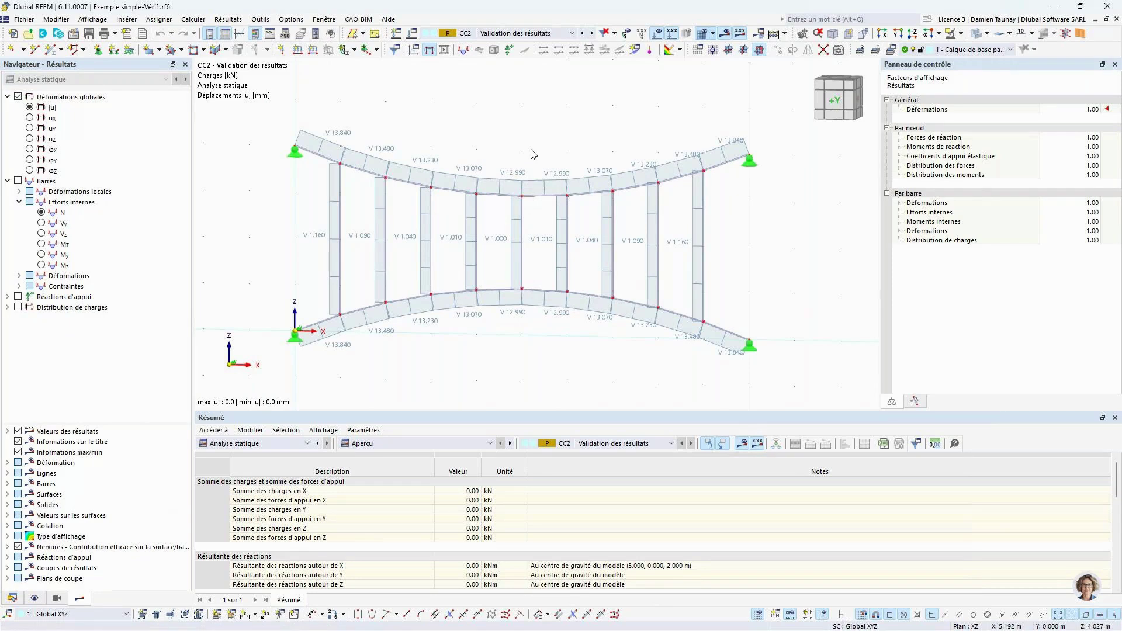
pyautogui.moveTo(531, 155); pyautogui.dragTo(554, 157, button='middle')
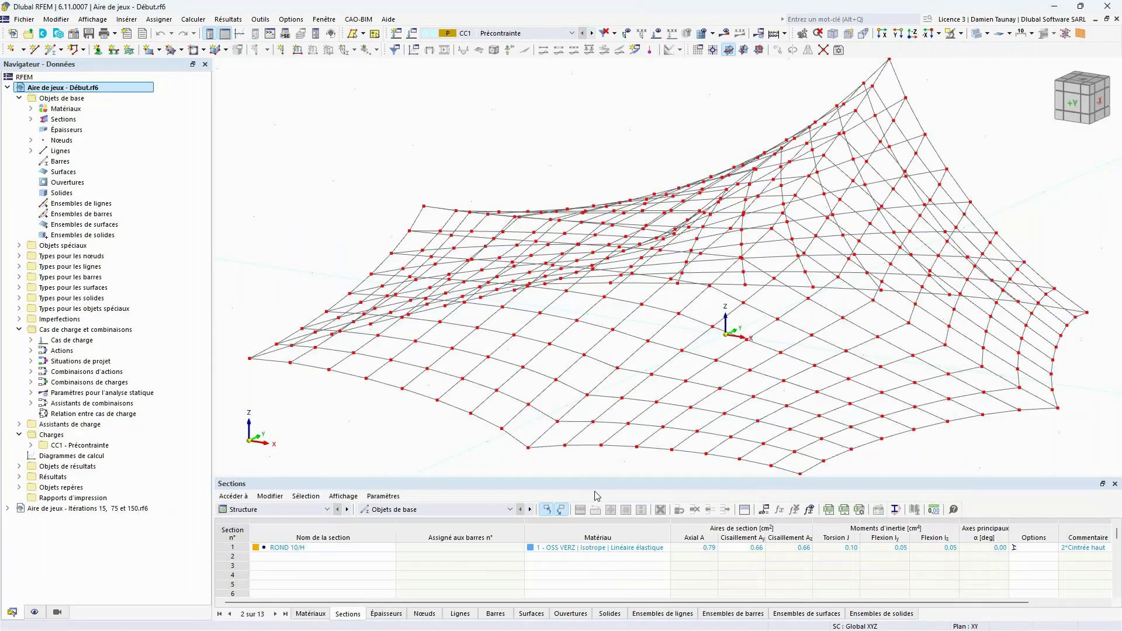
# Step: In model Aire de jeux - Début.rf6, review the DXF import option and check the activated add-ons in the model's base data
pyautogui.scroll(-2, 443, 178)
pyautogui.keyDown('ctrl'); pyautogui.moveTo(619, 351); pyautogui.dragTo(605, 377, button='middle'); pyautogui.keyUp('ctrl')
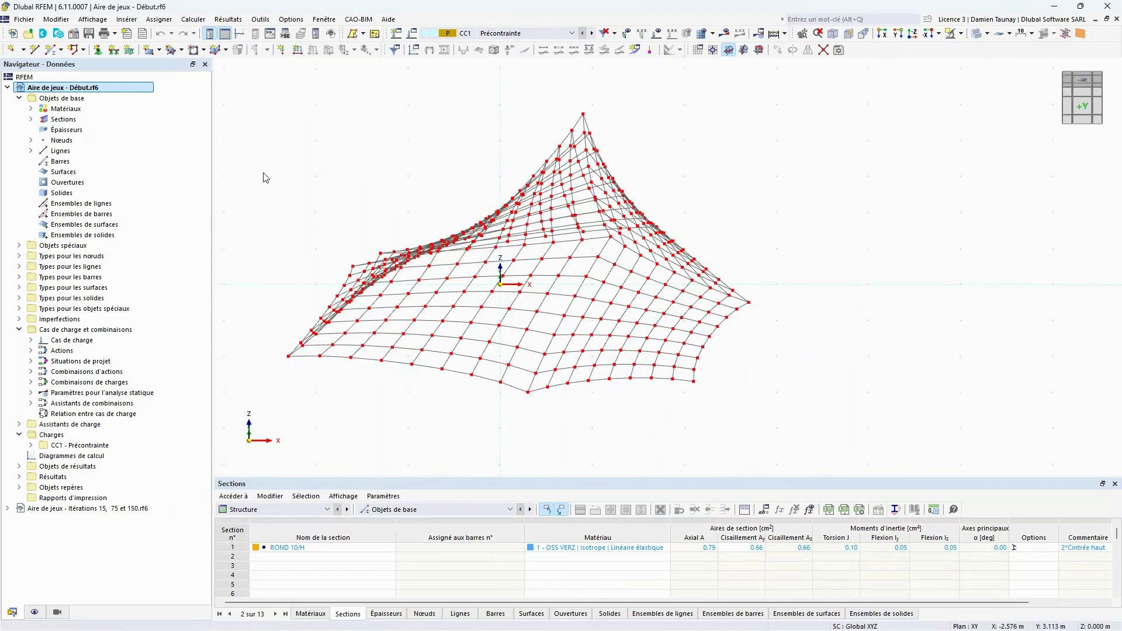
pyautogui.click(24, 19)
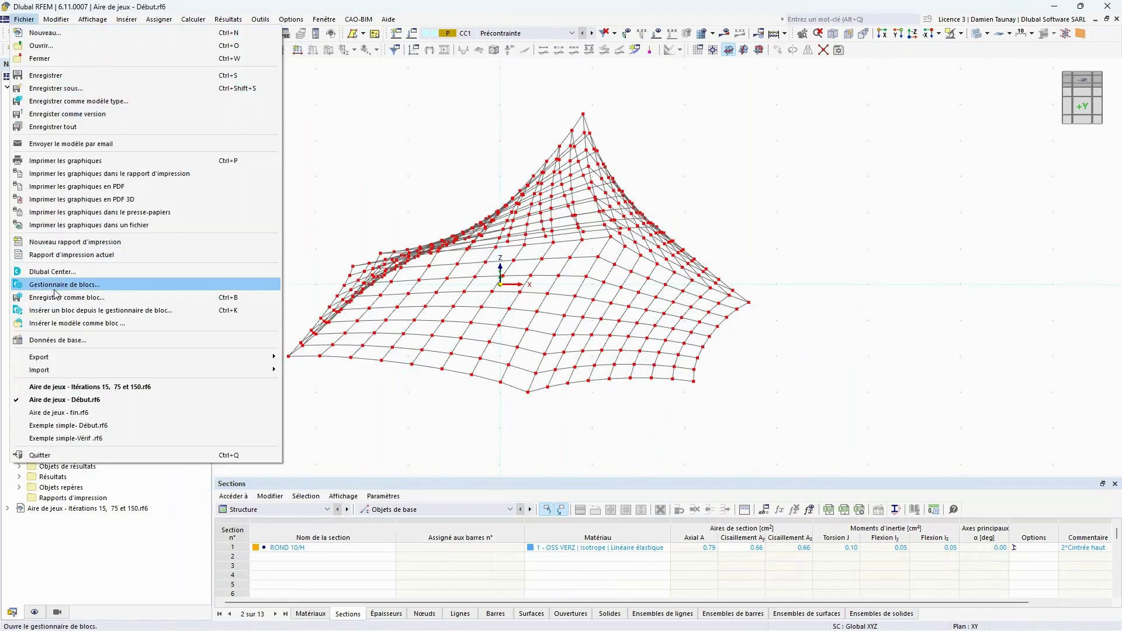
pyautogui.moveTo(73, 372)
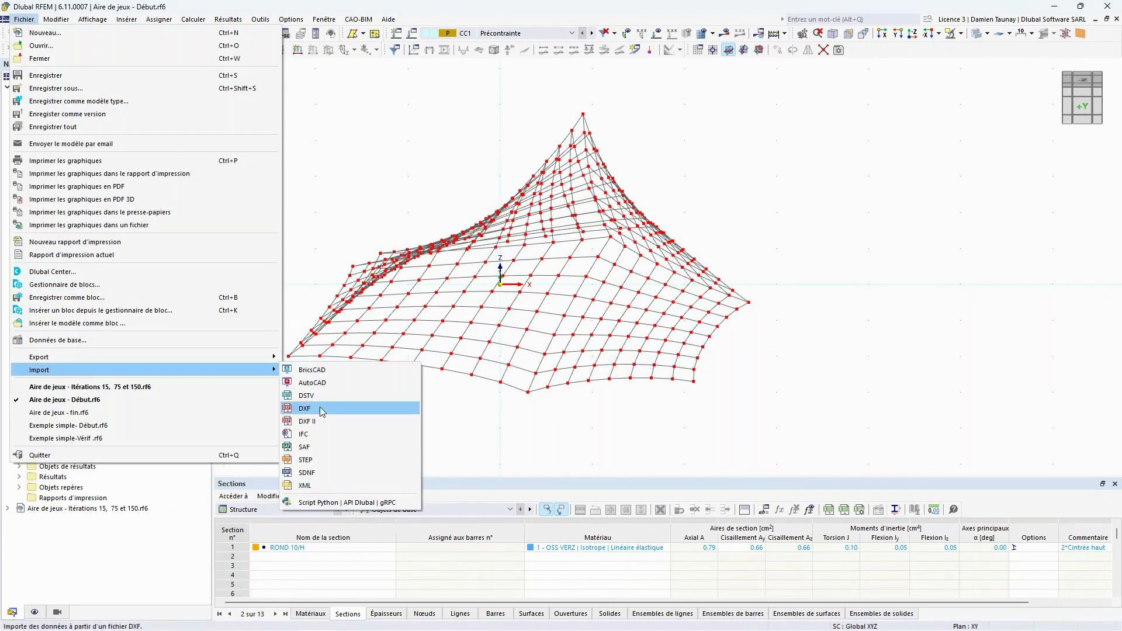
pyautogui.click(371, 167)
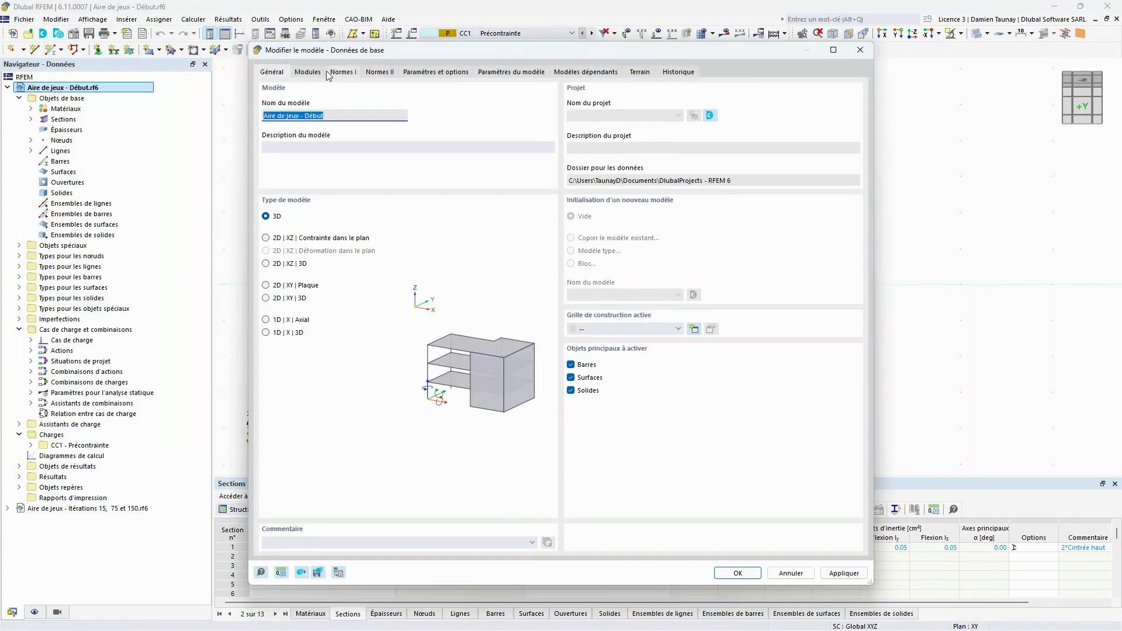
pyautogui.click(307, 72)
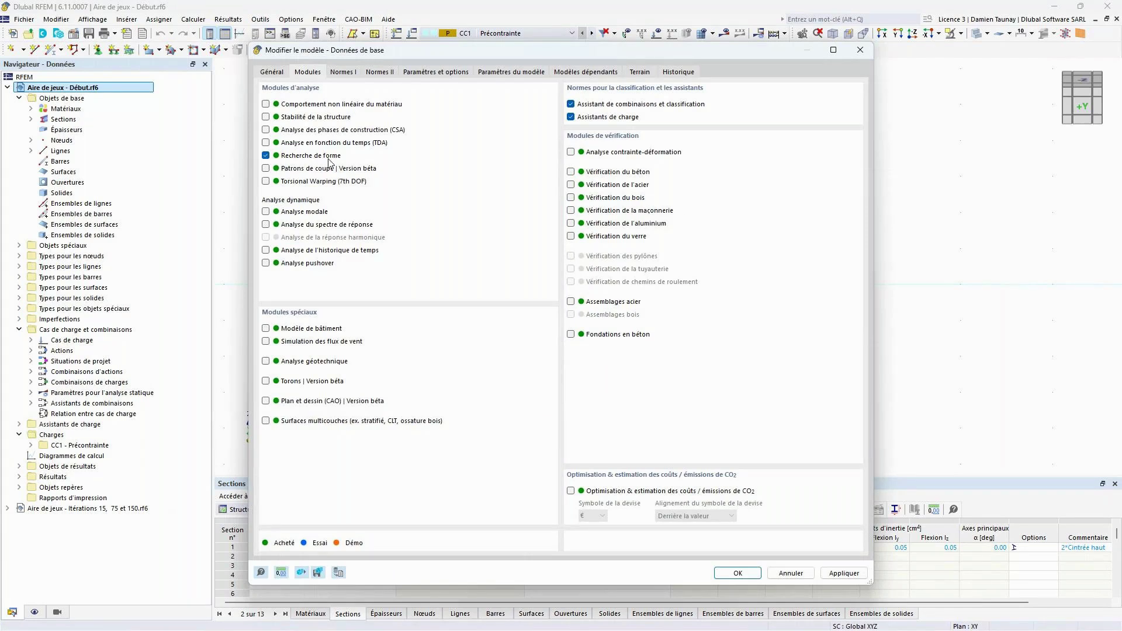
pyautogui.click(859, 49)
# Step: Assign members of type Câble with section ROND 10/H in OSS VERZ to all lines 1-792 of the net
pyautogui.keyDown('ctrl'); pyautogui.moveTo(347, 413); pyautogui.dragTo(593, 404, button='middle'); pyautogui.keyUp('ctrl')
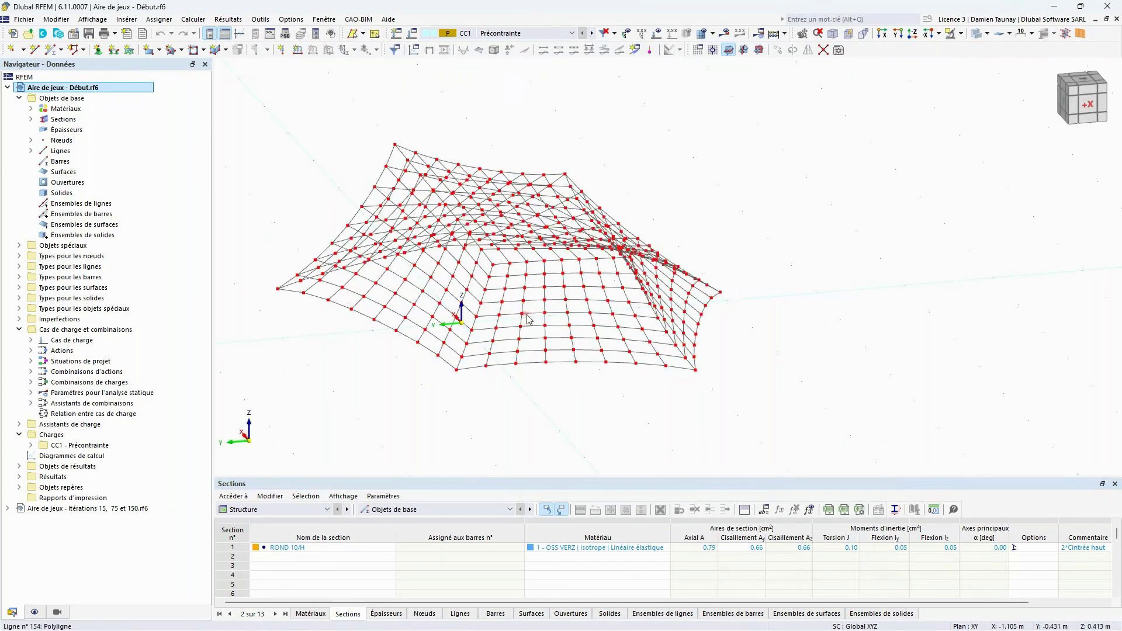
pyautogui.keyDown('ctrl'); pyautogui.moveTo(701, 451); pyautogui.dragTo(648, 443, button='middle'); pyautogui.keyUp('ctrl')
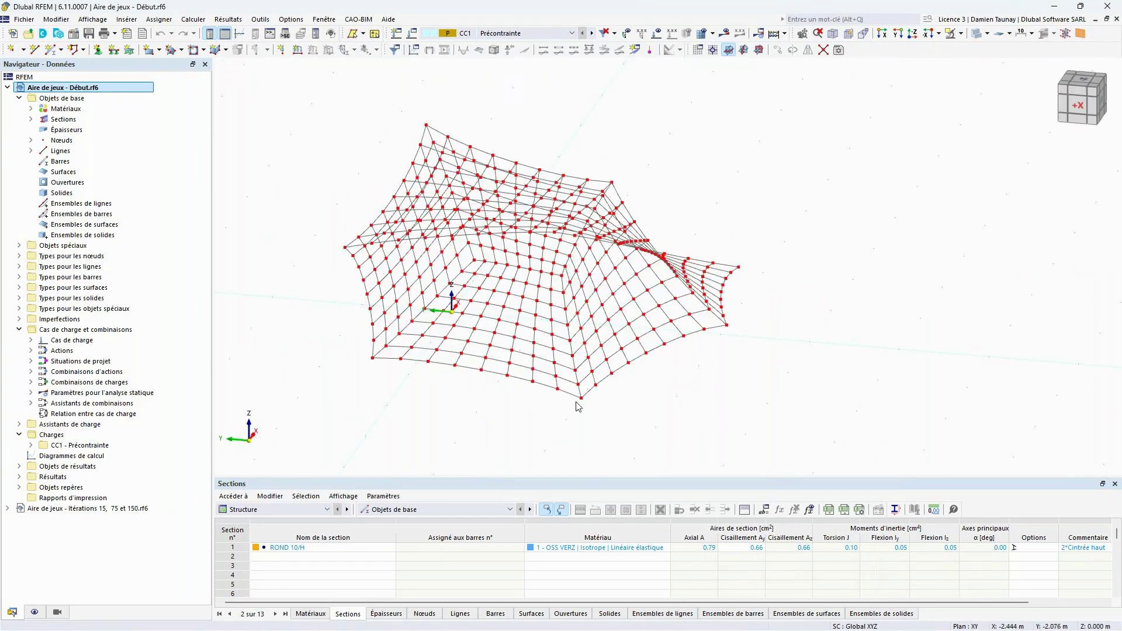
pyautogui.moveTo(282, 76)
pyautogui.mouseDown()
pyautogui.moveTo(923, 394)
pyautogui.moveTo(910, 431)
pyautogui.mouseUp()
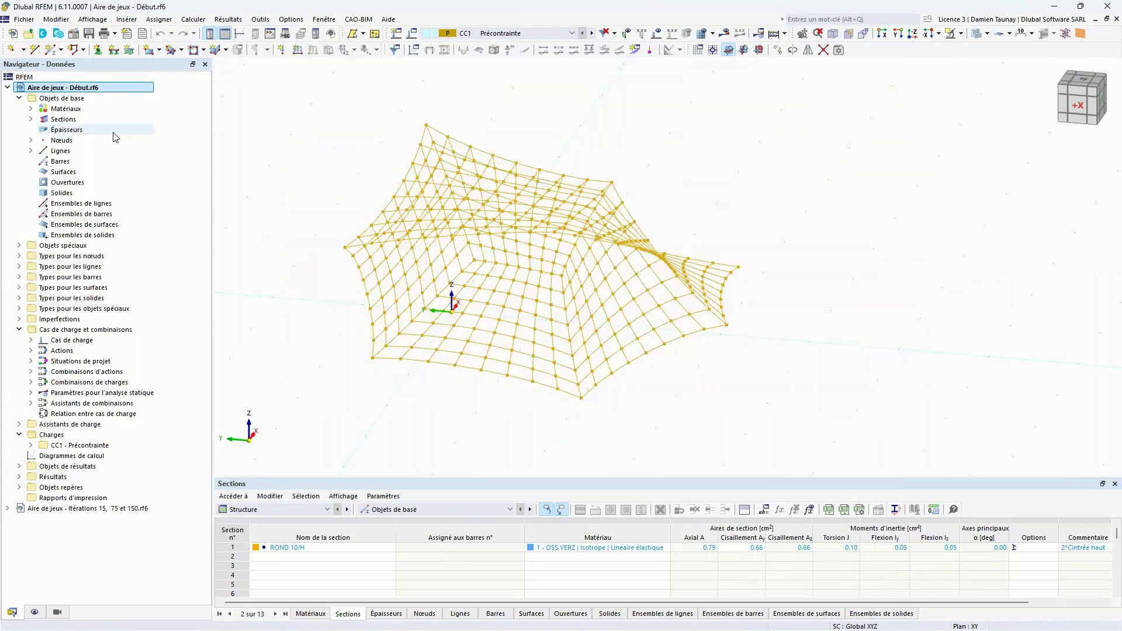
pyautogui.doubleClick(390, 213)
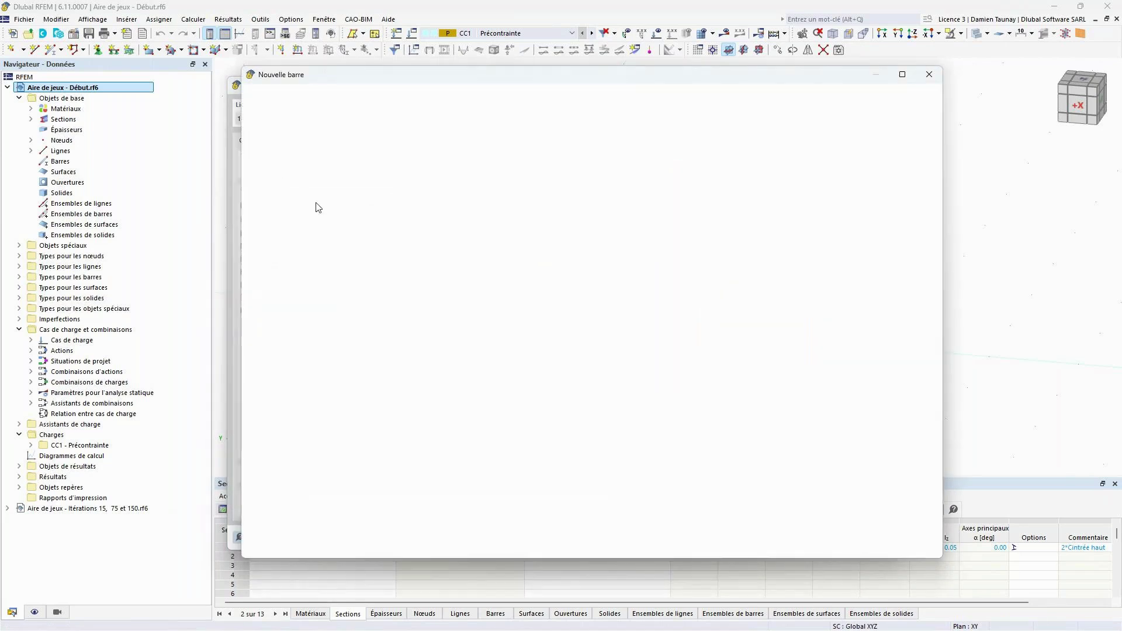
pyautogui.click(293, 159)
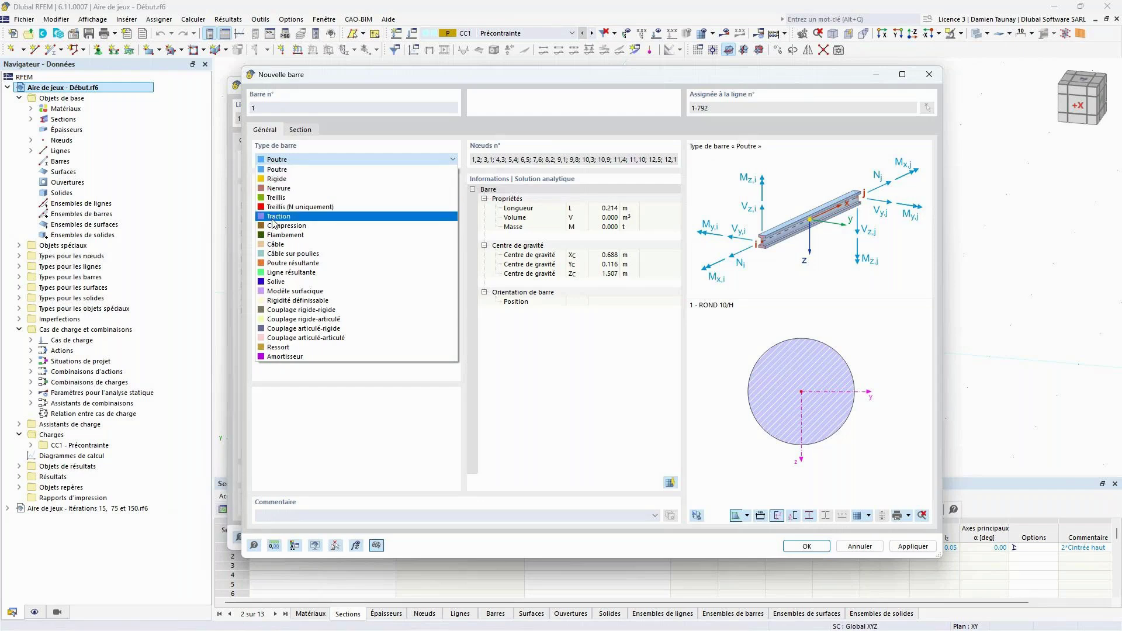
pyautogui.click(274, 245)
pyautogui.click(300, 129)
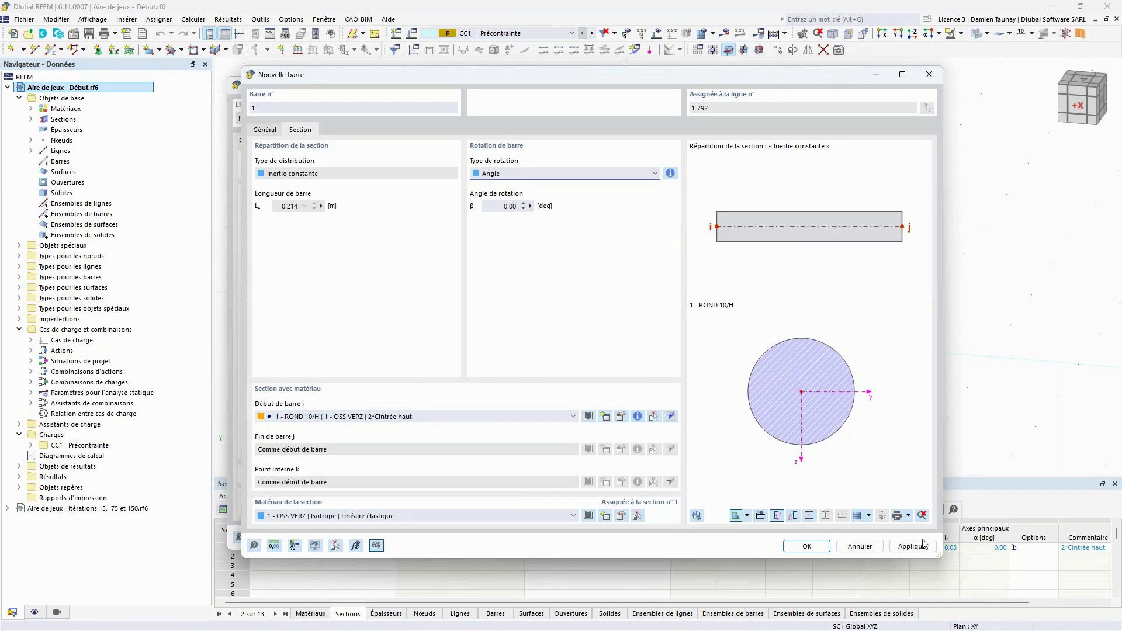
pyautogui.click(806, 547)
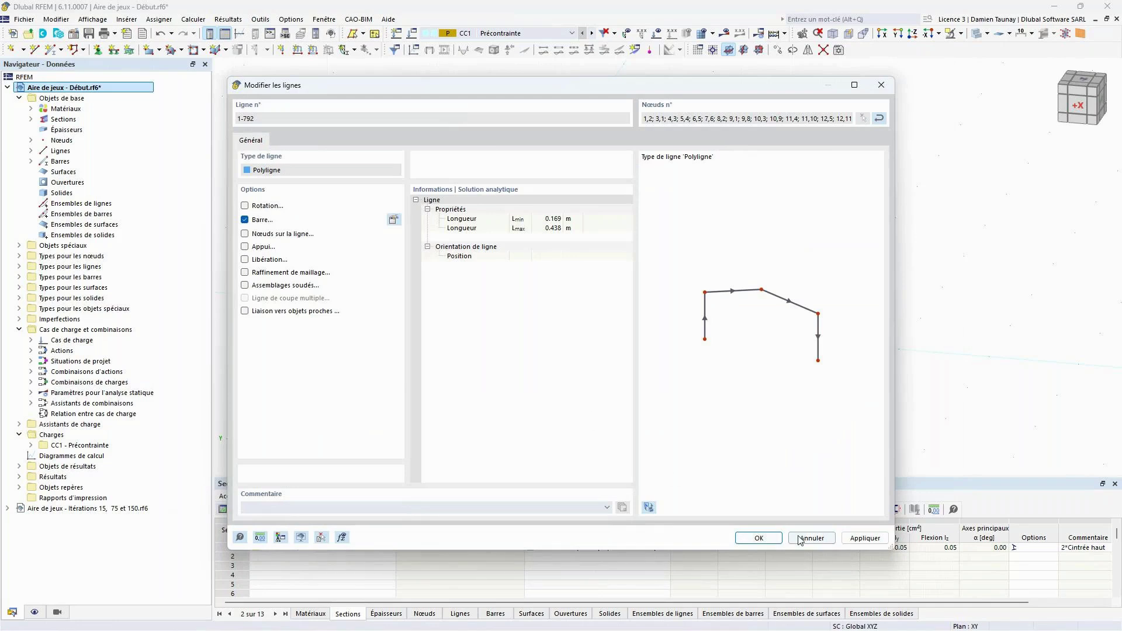
pyautogui.click(760, 538)
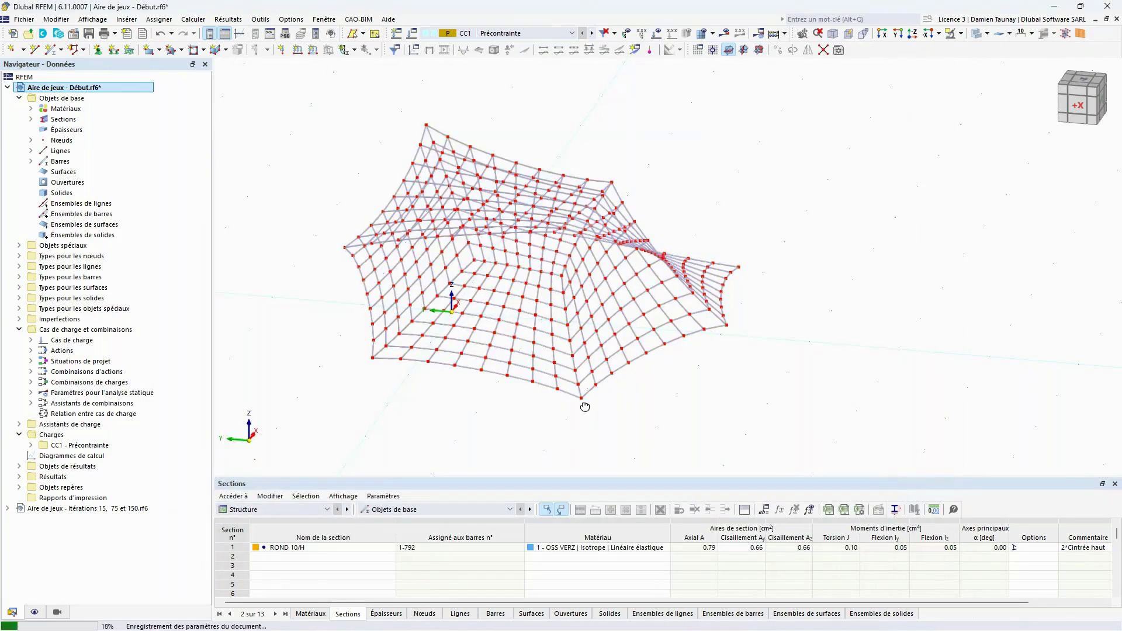
# Step: Check the analysis settings and self-weight option of load case CC1 Précontrainte without changing them
pyautogui.keyDown('ctrl'); pyautogui.moveTo(584, 406); pyautogui.dragTo(558, 408, button='middle'); pyautogui.keyUp('ctrl')
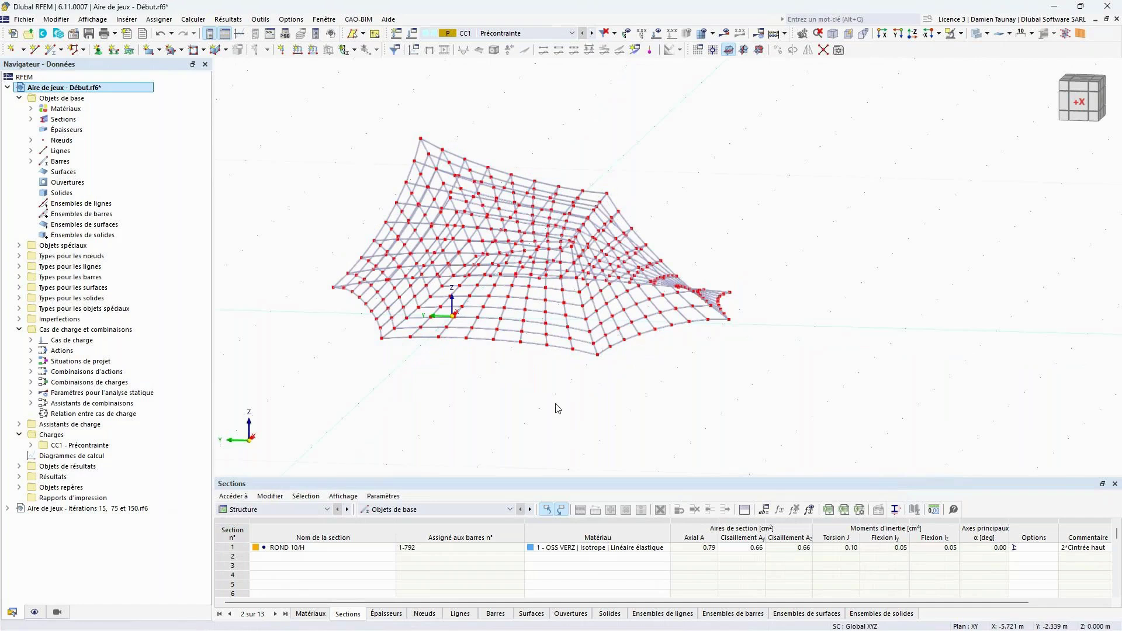
pyautogui.click(479, 341)
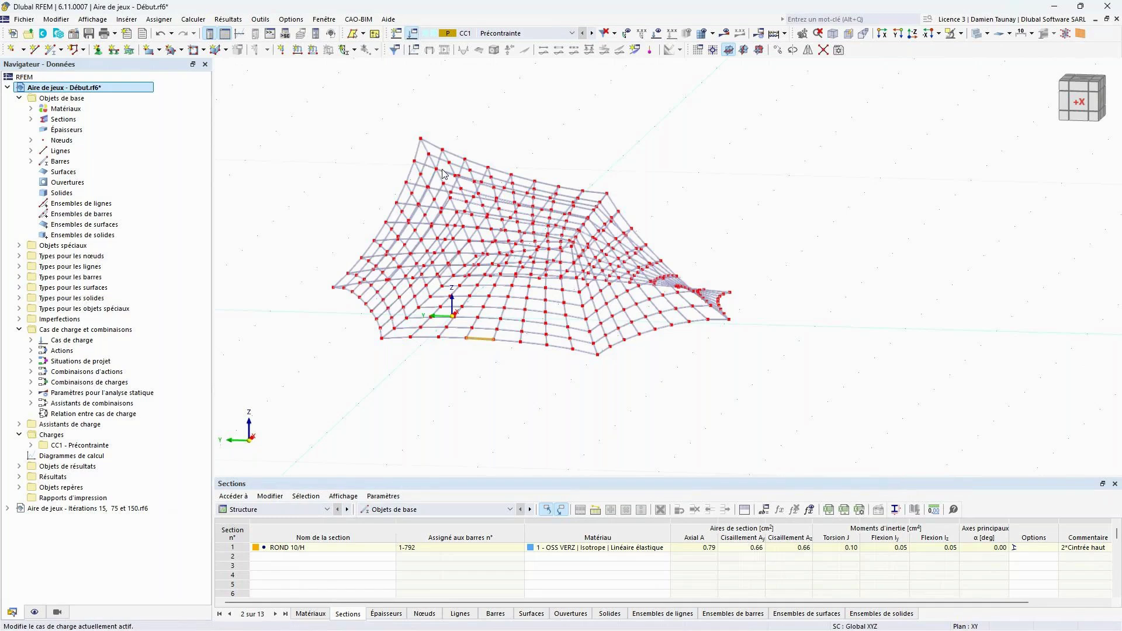
pyautogui.click(506, 35)
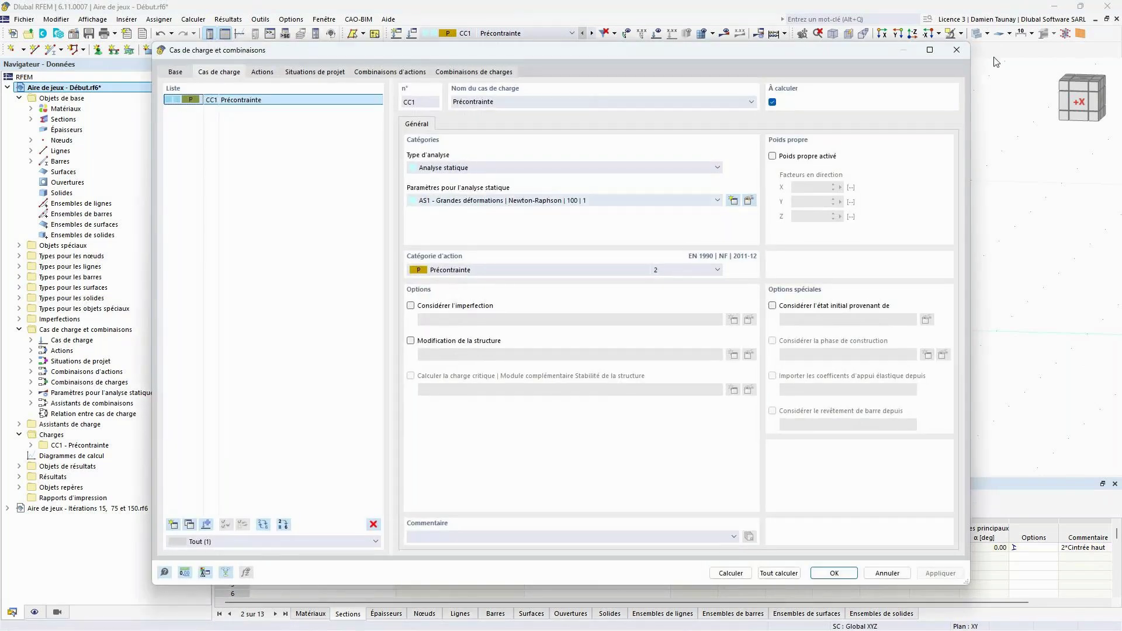
pyautogui.click(958, 50)
pyautogui.moveTo(718, 381); pyautogui.dragTo(697, 426, button='middle')
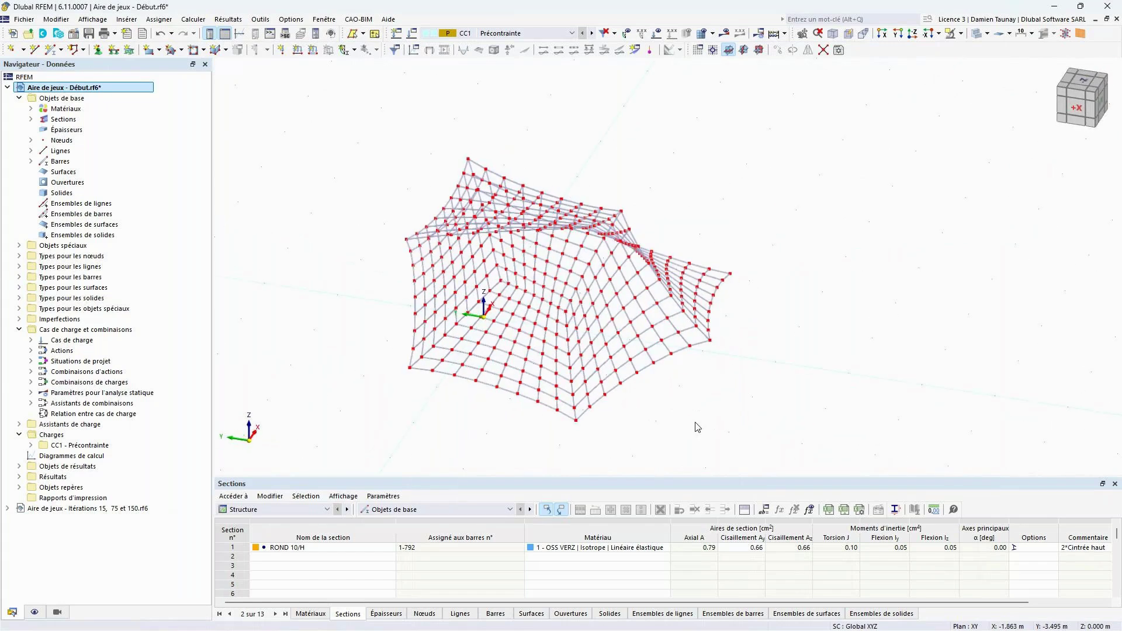
# Step: Assign nodal support 1 (Articulé) to the ten corner nodes of the cable net
pyautogui.click(98, 50)
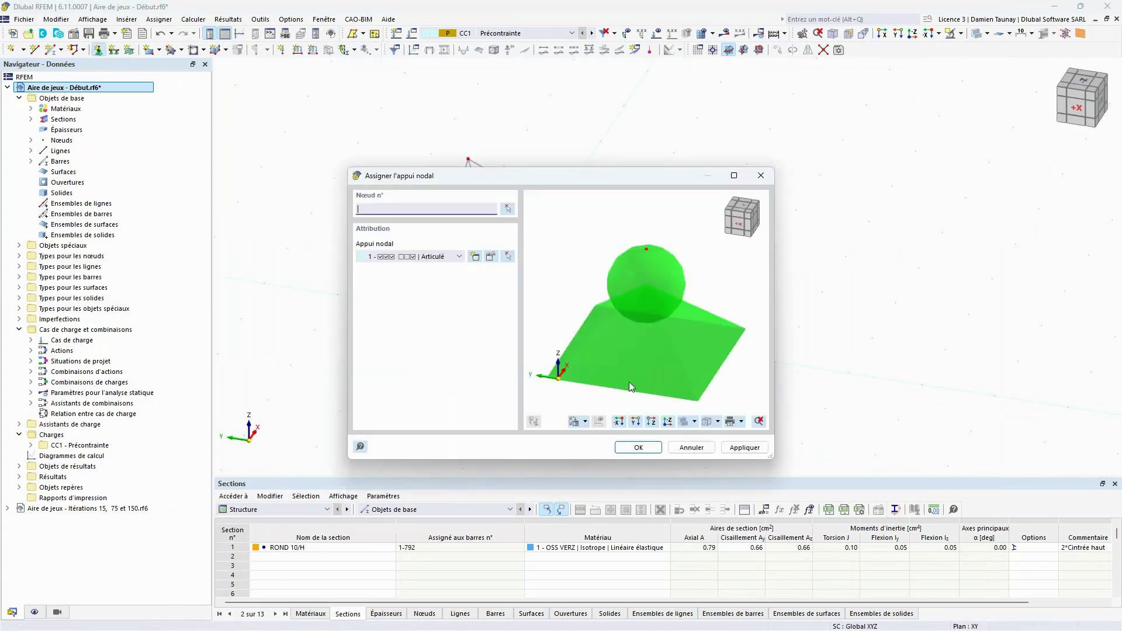
pyautogui.click(638, 447)
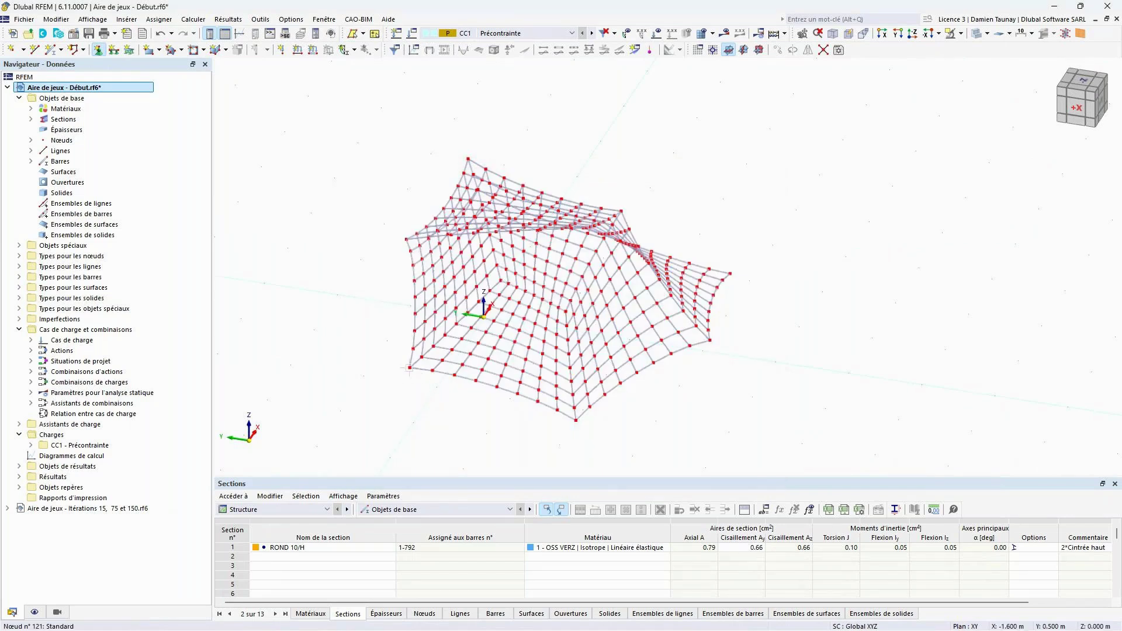
pyautogui.click(411, 235)
pyautogui.click(468, 158)
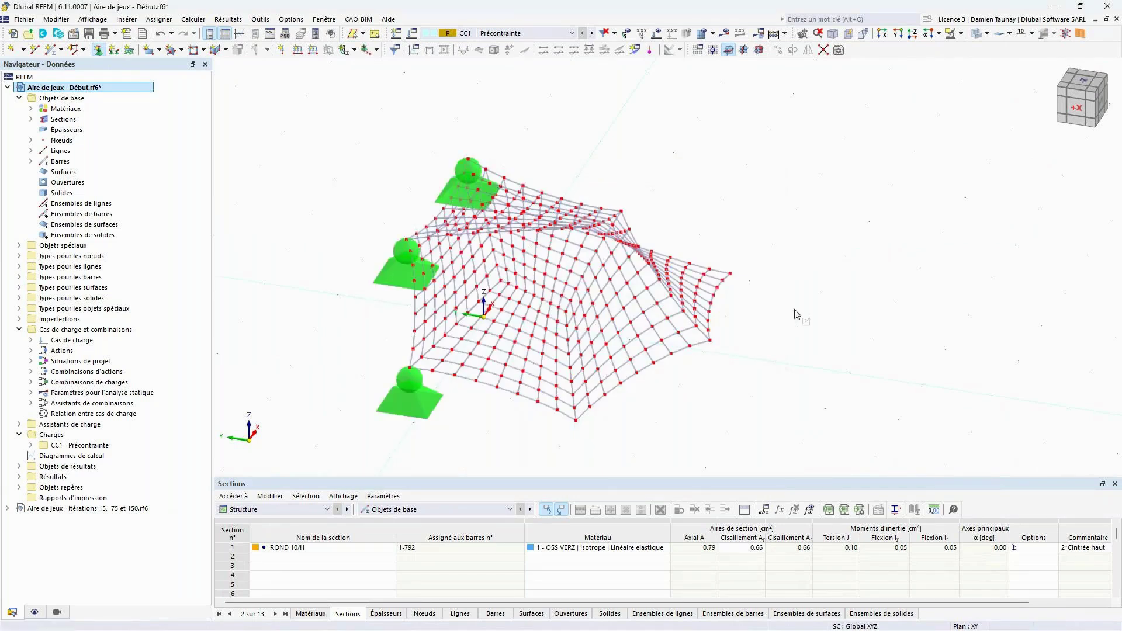
pyautogui.click(731, 278)
pyautogui.click(710, 340)
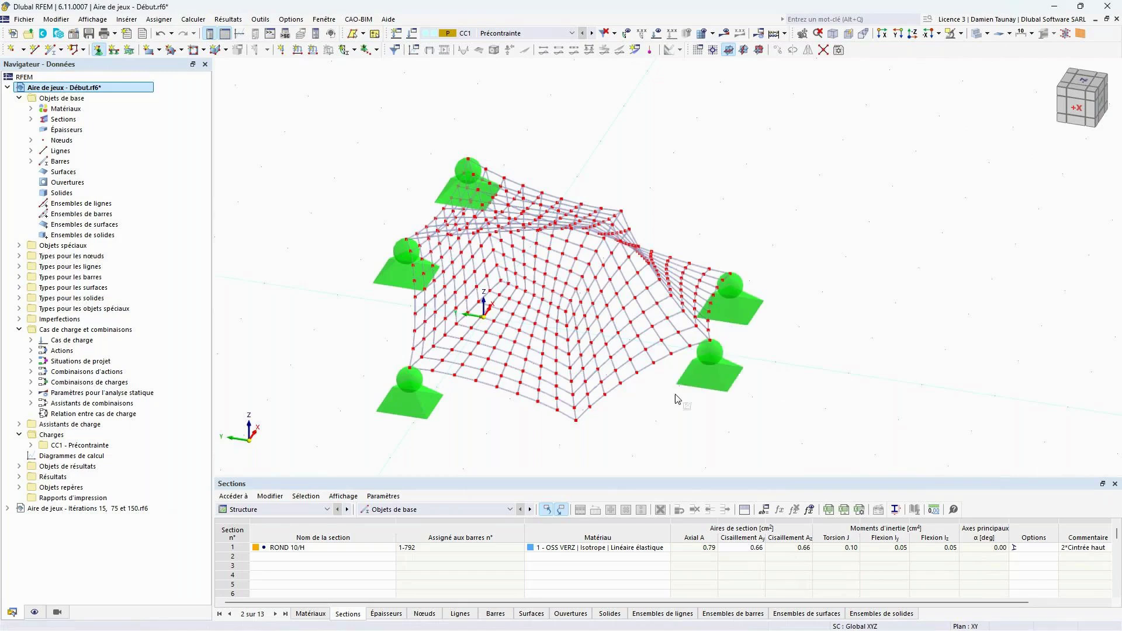
pyautogui.click(575, 419)
pyautogui.keyDown('ctrl'); pyautogui.moveTo(649, 443); pyautogui.dragTo(279, 399, button='middle'); pyautogui.keyUp('ctrl')
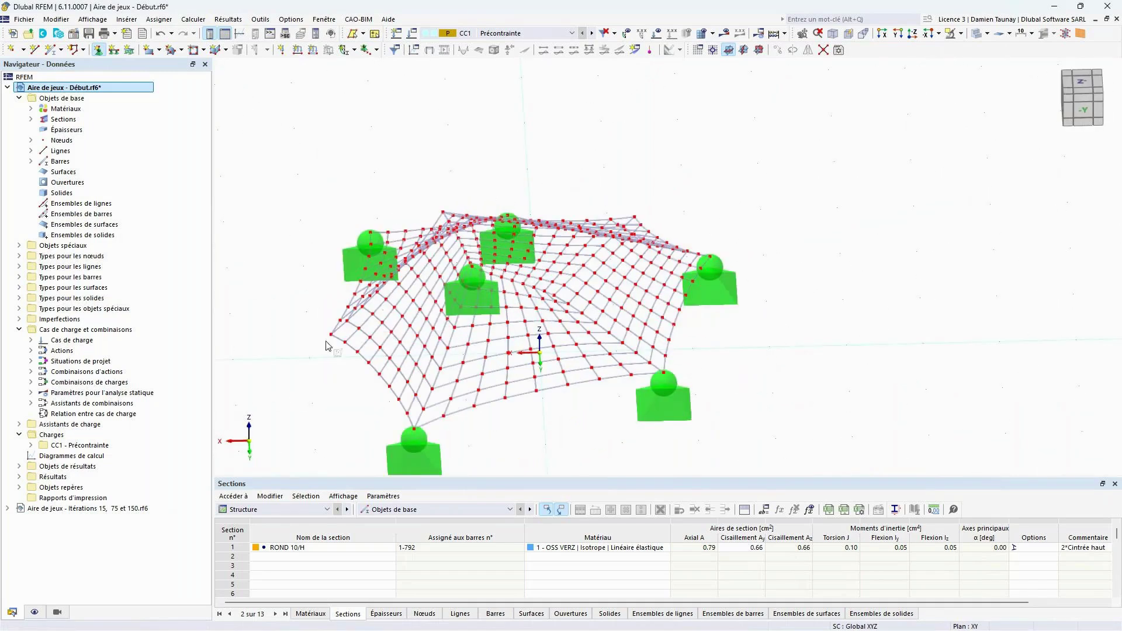
pyautogui.keyDown('ctrl'); pyautogui.moveTo(334, 349); pyautogui.dragTo(561, 248, button='middle'); pyautogui.keyUp('ctrl')
pyautogui.keyDown('ctrl'); pyautogui.moveTo(703, 250); pyautogui.dragTo(517, 363, button='middle'); pyautogui.keyUp('ctrl')
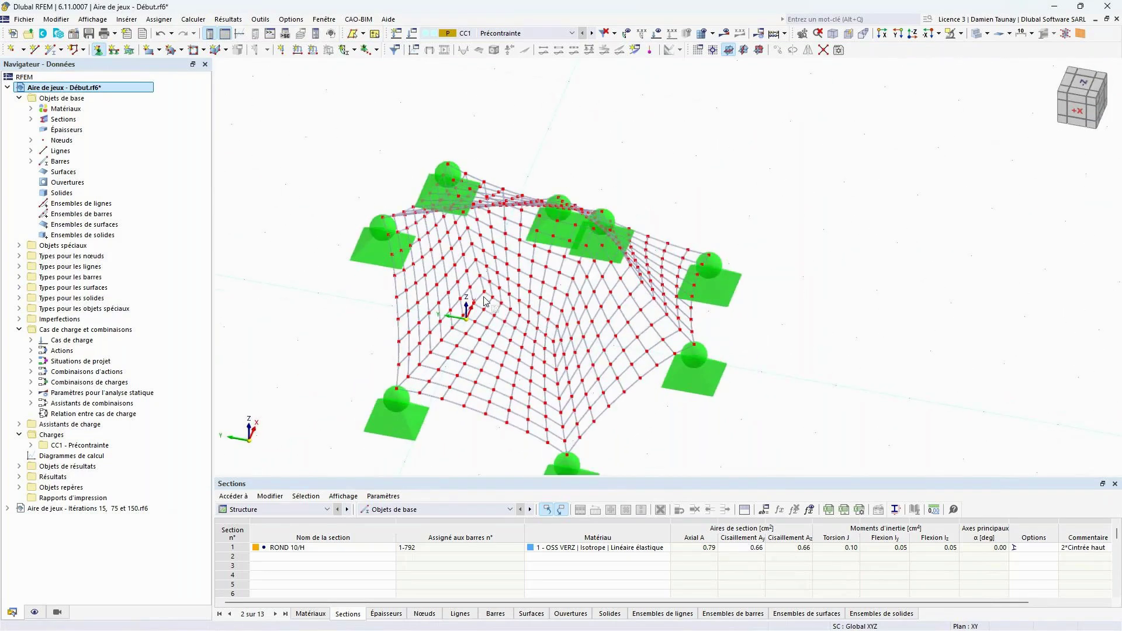
pyautogui.keyDown('ctrl'); pyautogui.moveTo(555, 386); pyautogui.dragTo(544, 350, button='middle'); pyautogui.keyUp('ctrl')
pyautogui.keyDown('ctrl'); pyautogui.moveTo(629, 426); pyautogui.dragTo(447, 374, button='middle'); pyautogui.keyUp('ctrl')
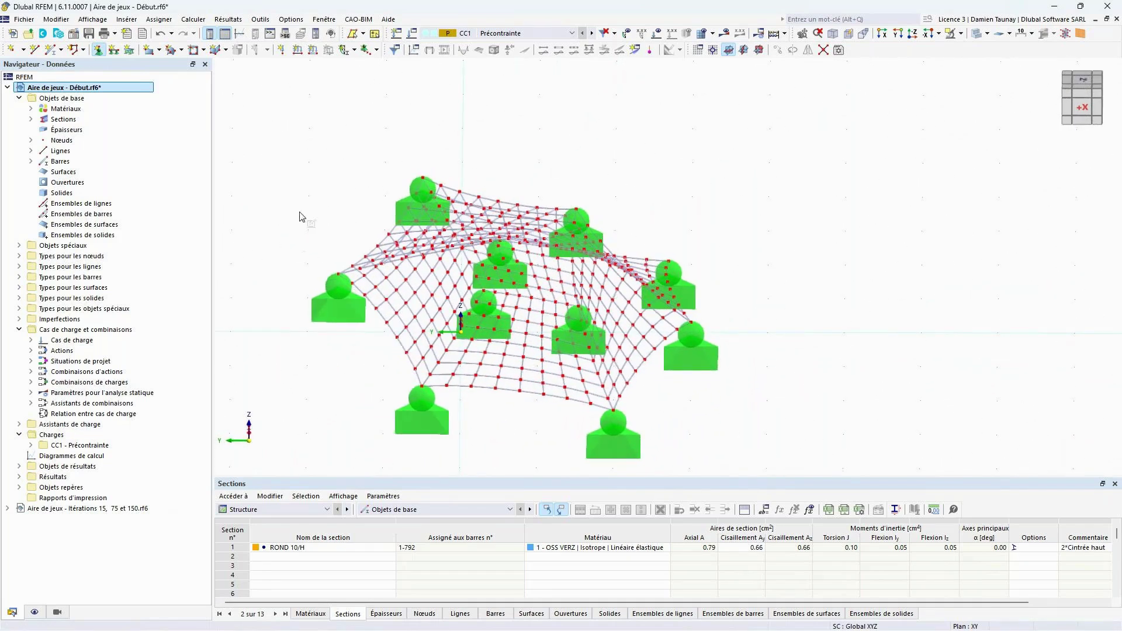
pyautogui.rightClick(332, 307)
pyautogui.moveTo(437, 417); pyautogui.dragTo(402, 427)
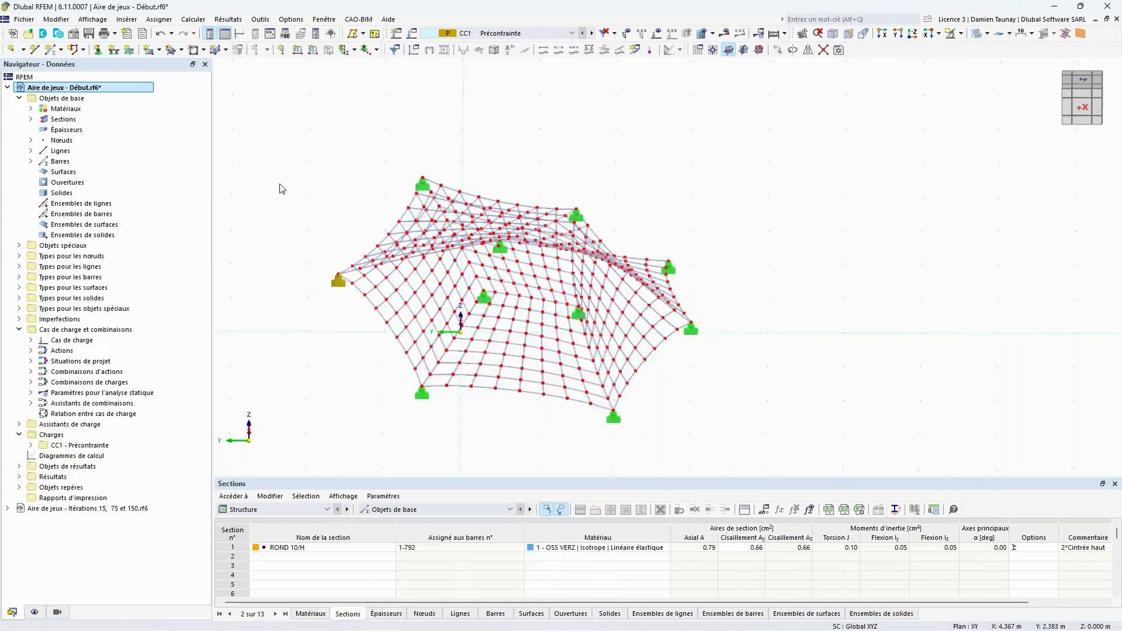
# Step: Create a global parameter named Niv_precontrainte, without an accented letter
pyautogui.keyDown('ctrl'); pyautogui.moveTo(403, 421); pyautogui.dragTo(438, 334, button='middle'); pyautogui.keyUp('ctrl')
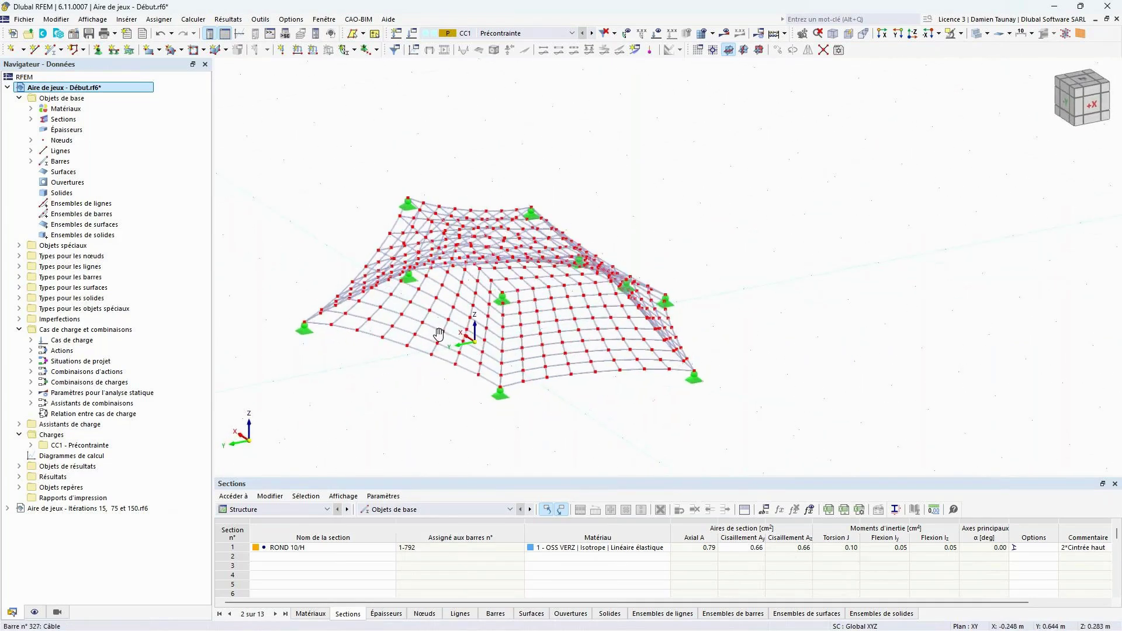
pyautogui.click(764, 509)
pyautogui.click(186, 133)
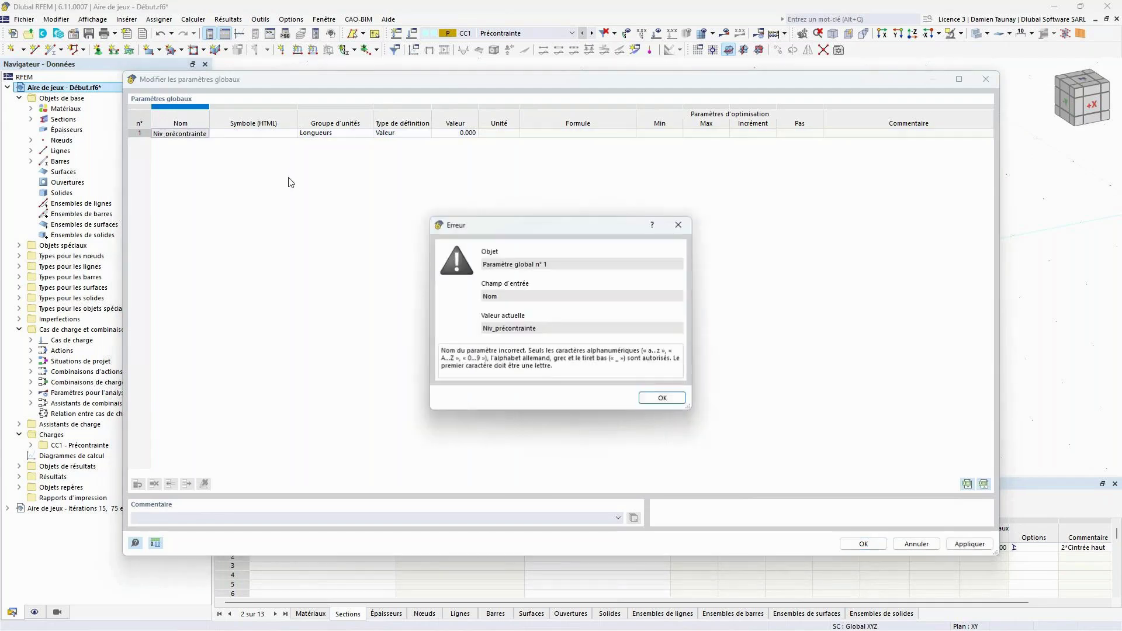
pyautogui.click(659, 396)
pyautogui.click(173, 134)
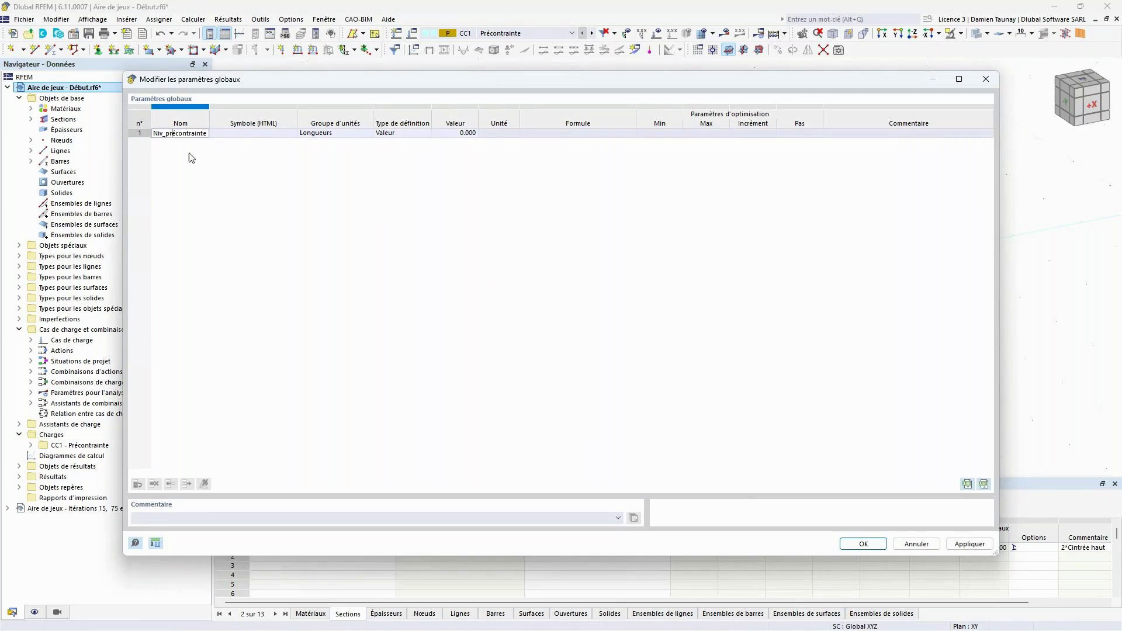
pyautogui.press('Delete')
pyautogui.write('e')
pyautogui.press('Return')
# Step: Set the unit group of the Niv_precontrainte parameter to Facteurs
pyautogui.click(345, 136)
pyautogui.click(367, 134)
pyautogui.scroll(-3, 342, 374)
pyautogui.scroll(-2, 343, 387)
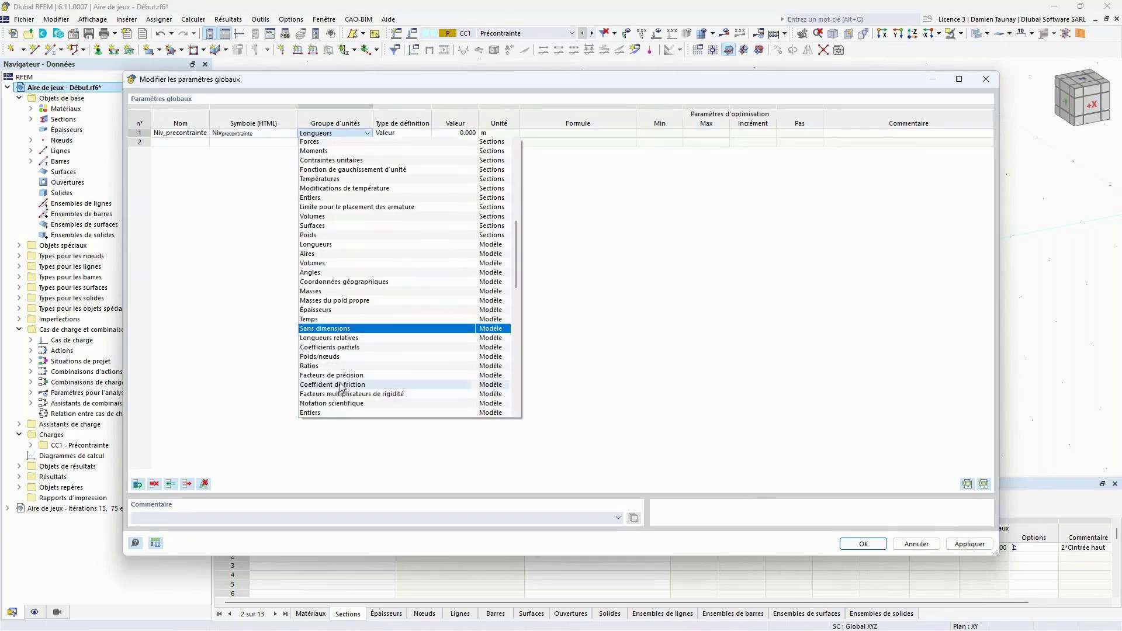
pyautogui.scroll(1, 322, 407)
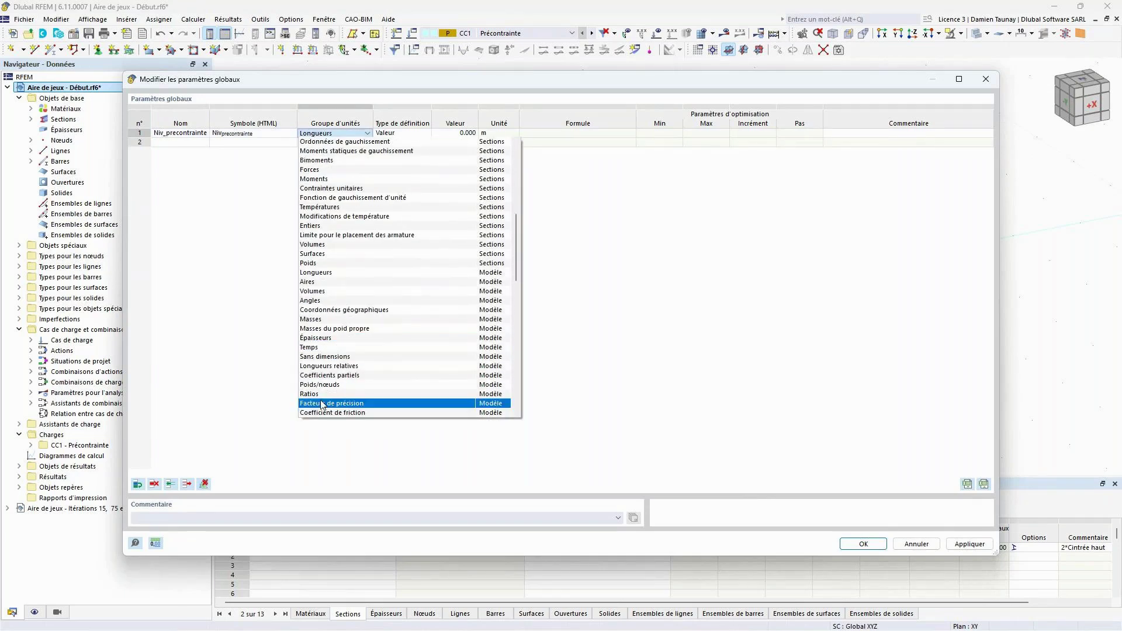
pyautogui.scroll(-9, 325, 403)
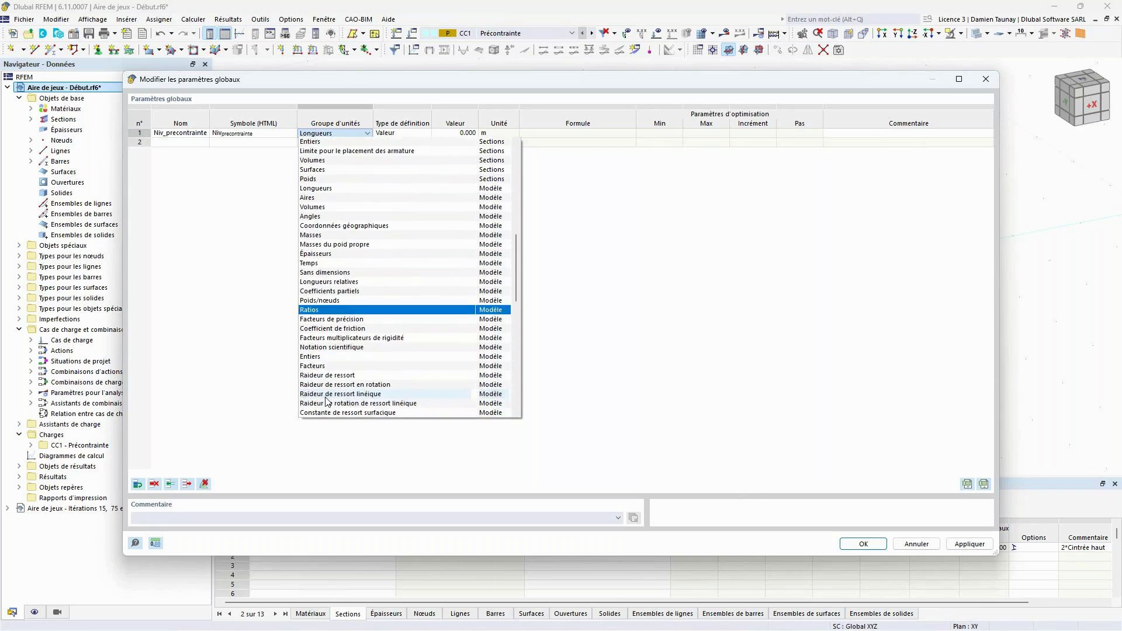
pyautogui.scroll(-5, 326, 400)
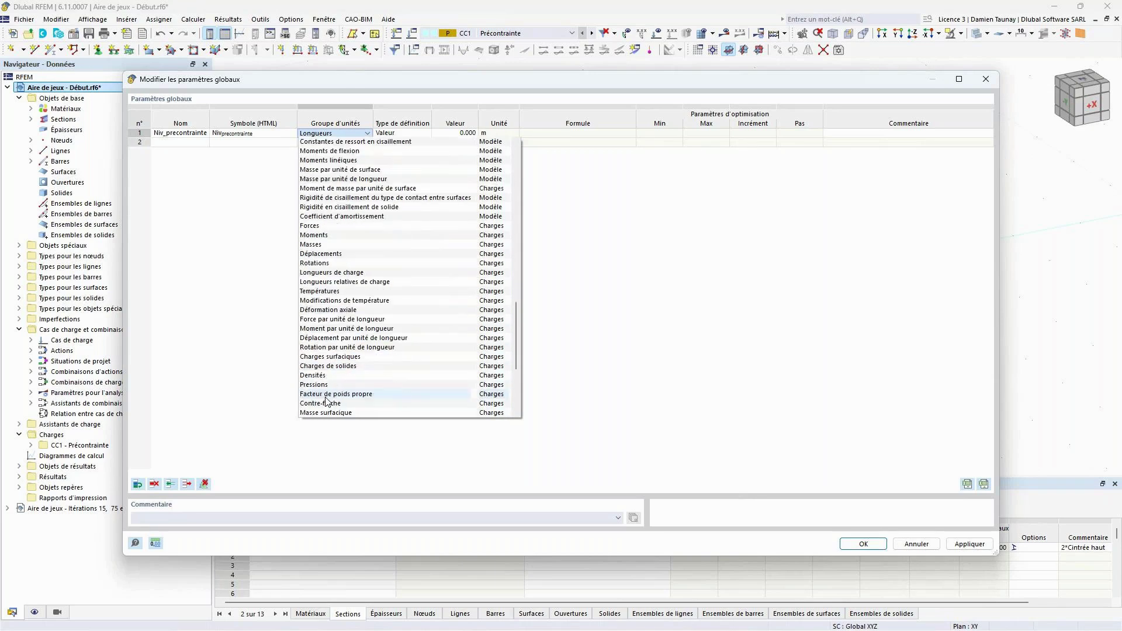
pyautogui.scroll(-5, 327, 380)
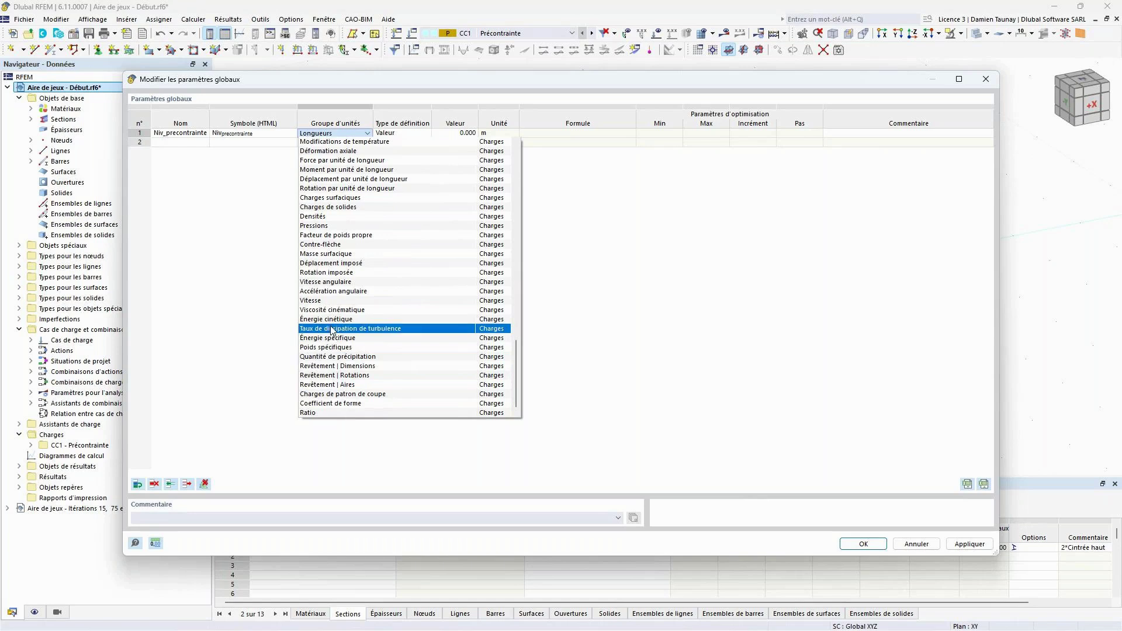
pyautogui.scroll(4, 331, 330)
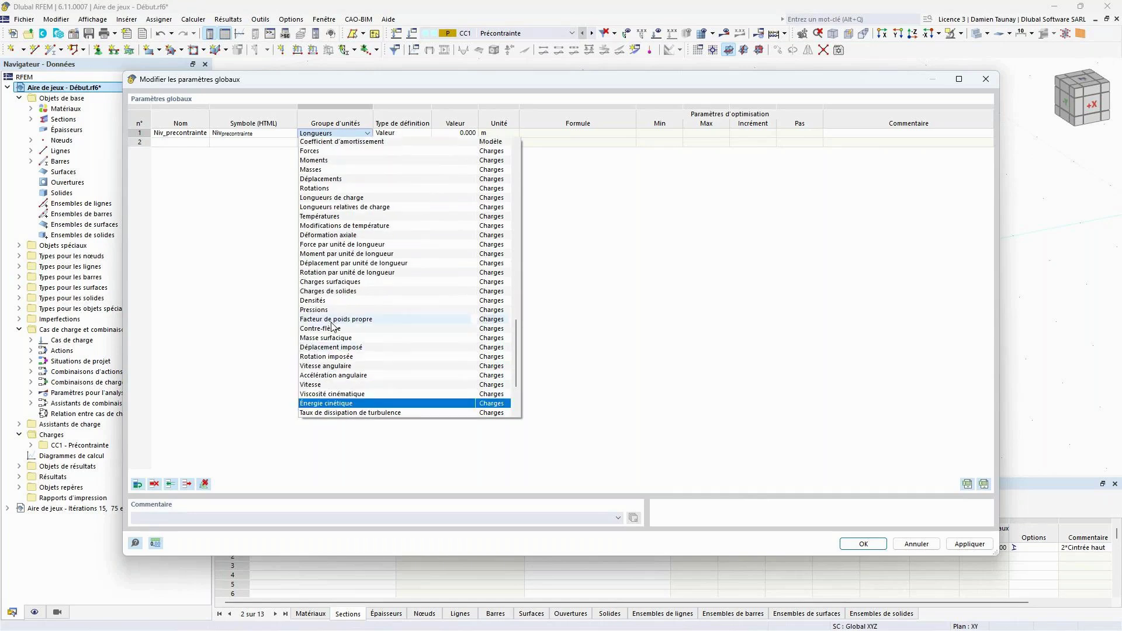
pyautogui.scroll(5, 331, 326)
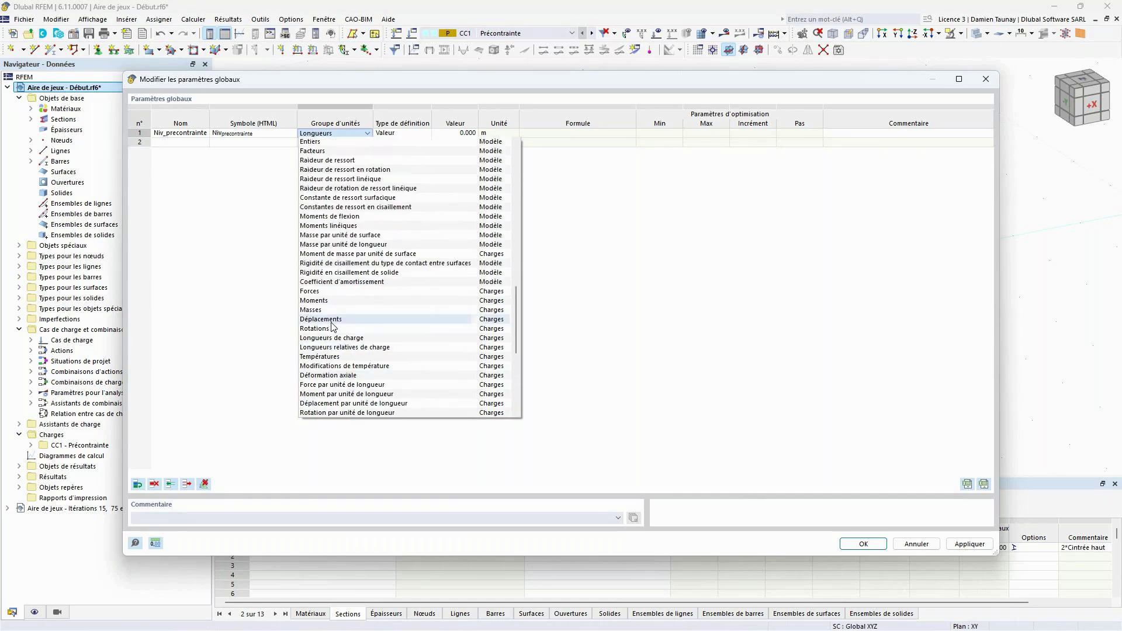
pyautogui.click(319, 178)
# Step: Give the Niv_precontrainte parameter a value of 0.1 and save the global parameters
pyautogui.click(458, 133)
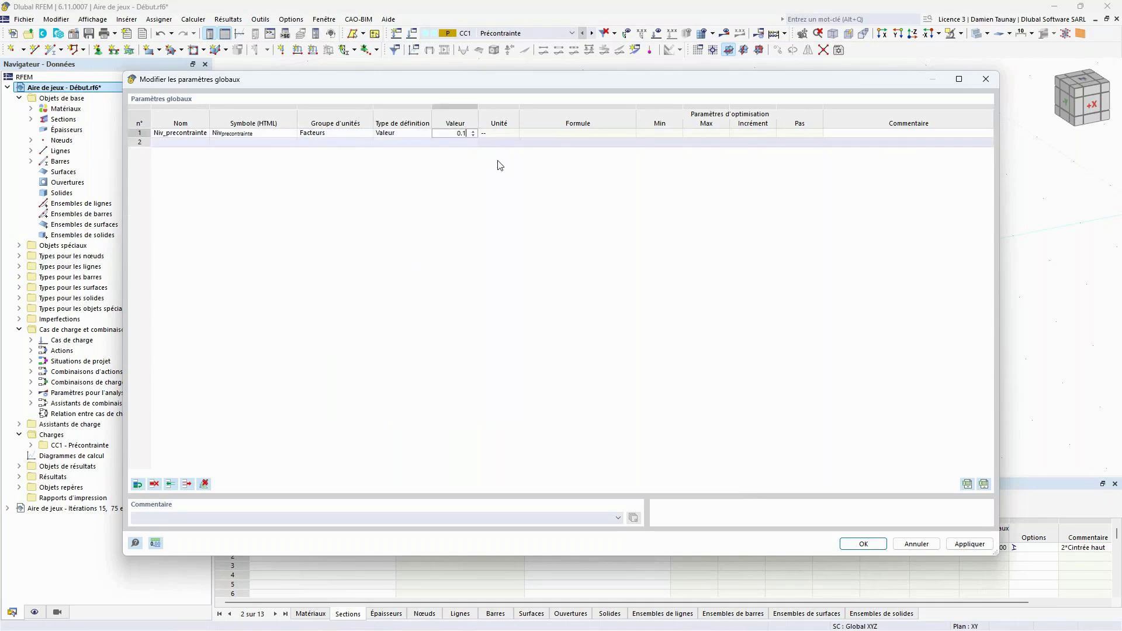
pyautogui.press('Return')
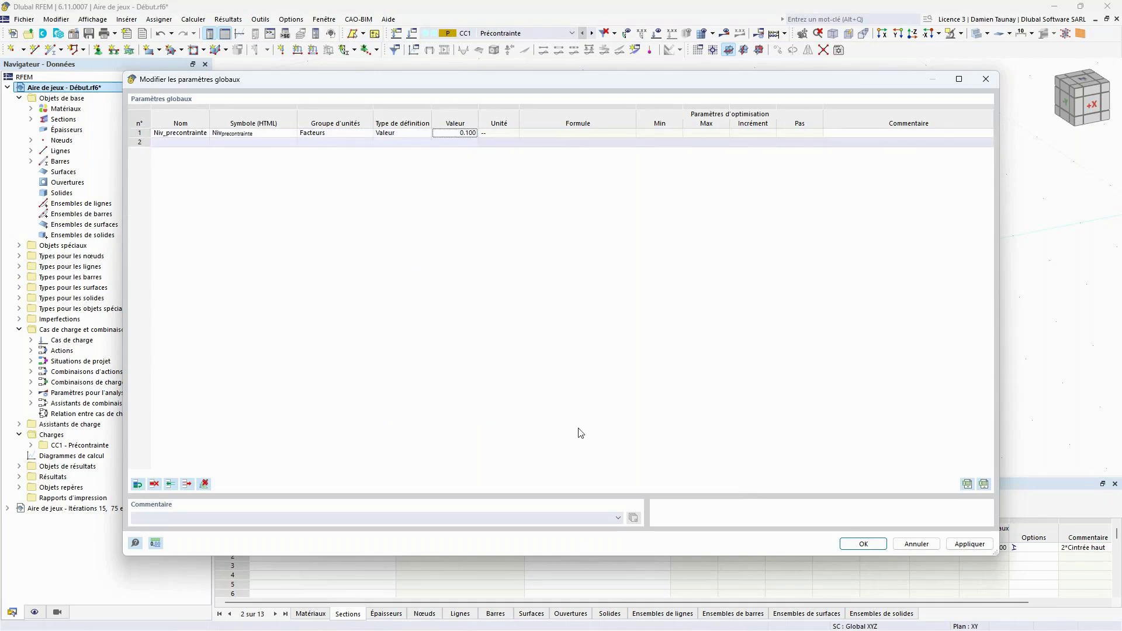
pyautogui.click(868, 545)
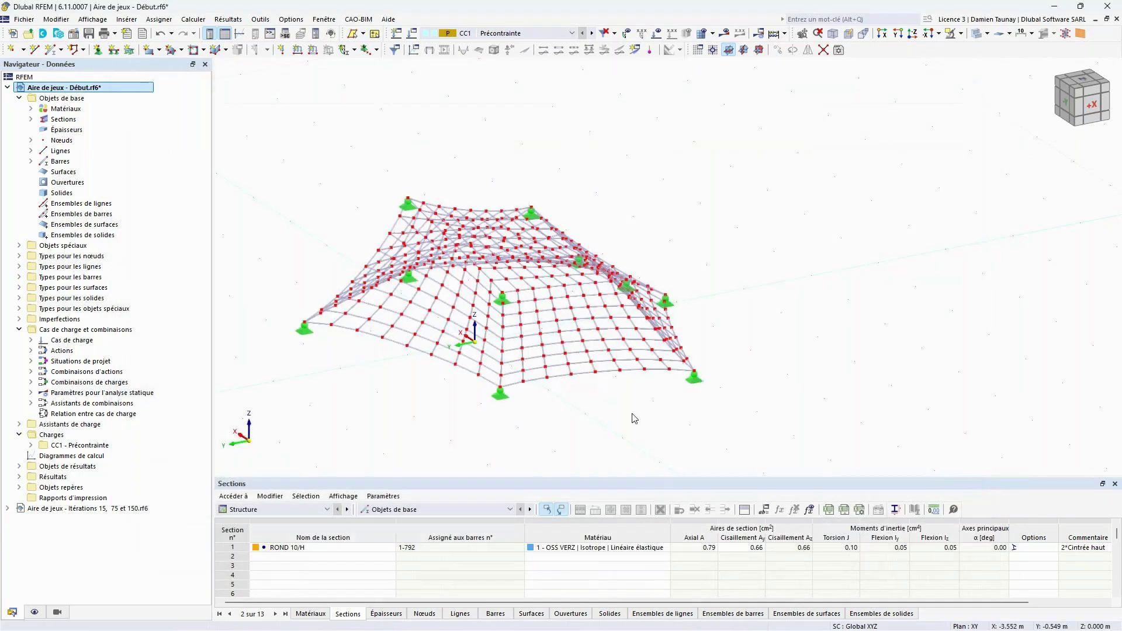
# Step: Start a new member load in CC1 Précontrainte with load type Recherche de forme and definition type Force
pyautogui.keyDown('ctrl'); pyautogui.moveTo(736, 383); pyautogui.dragTo(683, 415, button='middle'); pyautogui.keyUp('ctrl')
pyautogui.keyDown('ctrl'); pyautogui.moveTo(626, 196); pyautogui.dragTo(761, 185, button='middle'); pyautogui.keyUp('ctrl')
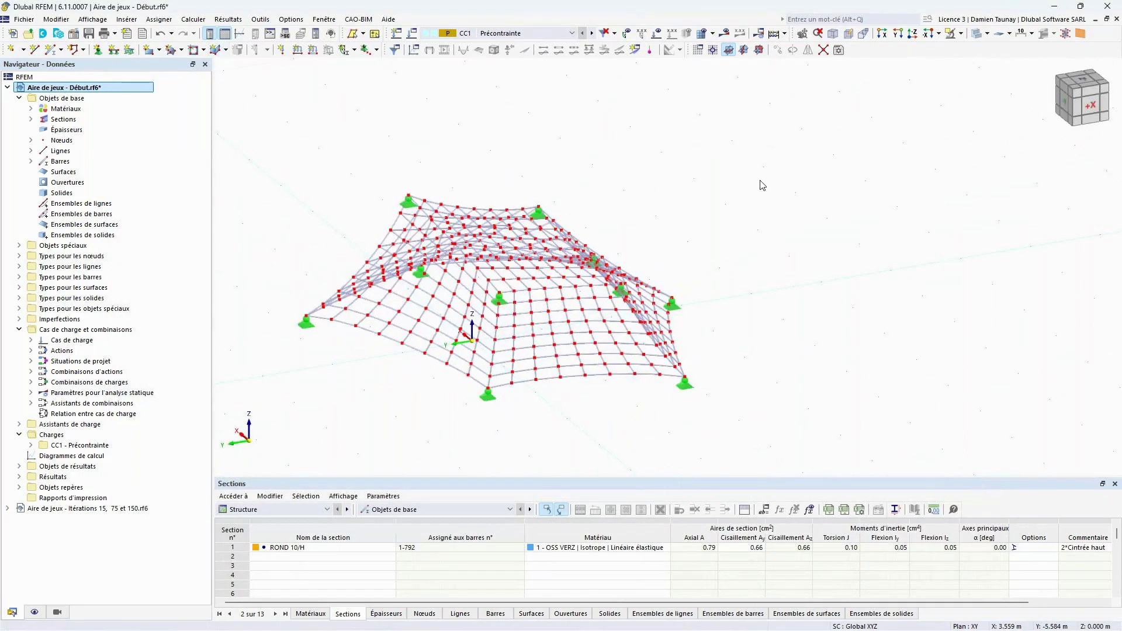
pyautogui.click(313, 50)
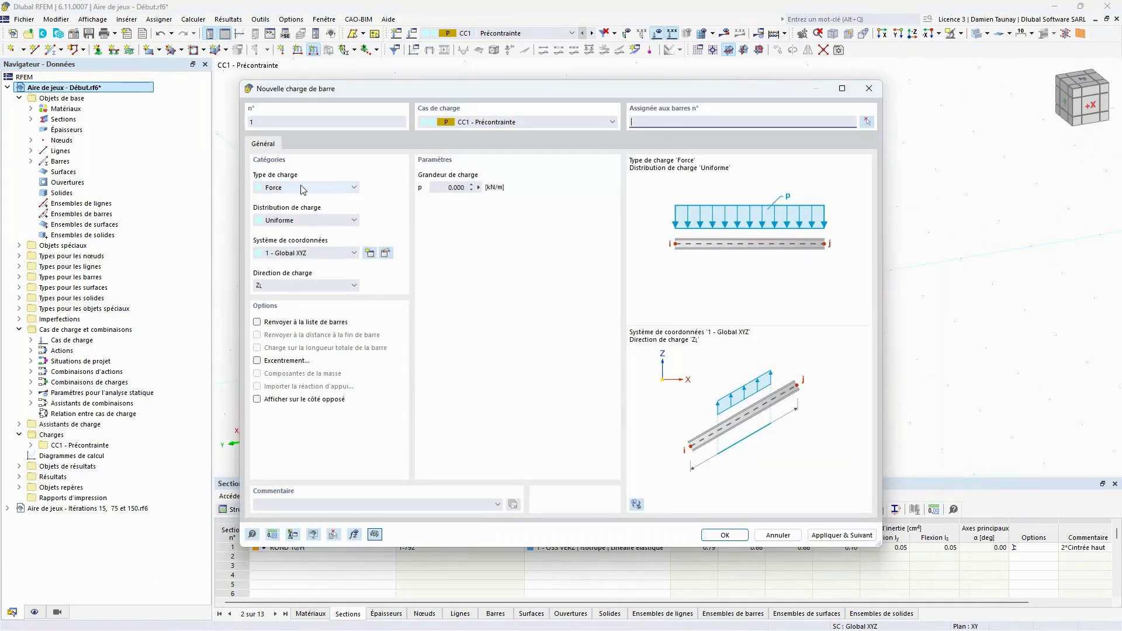
pyautogui.click(303, 187)
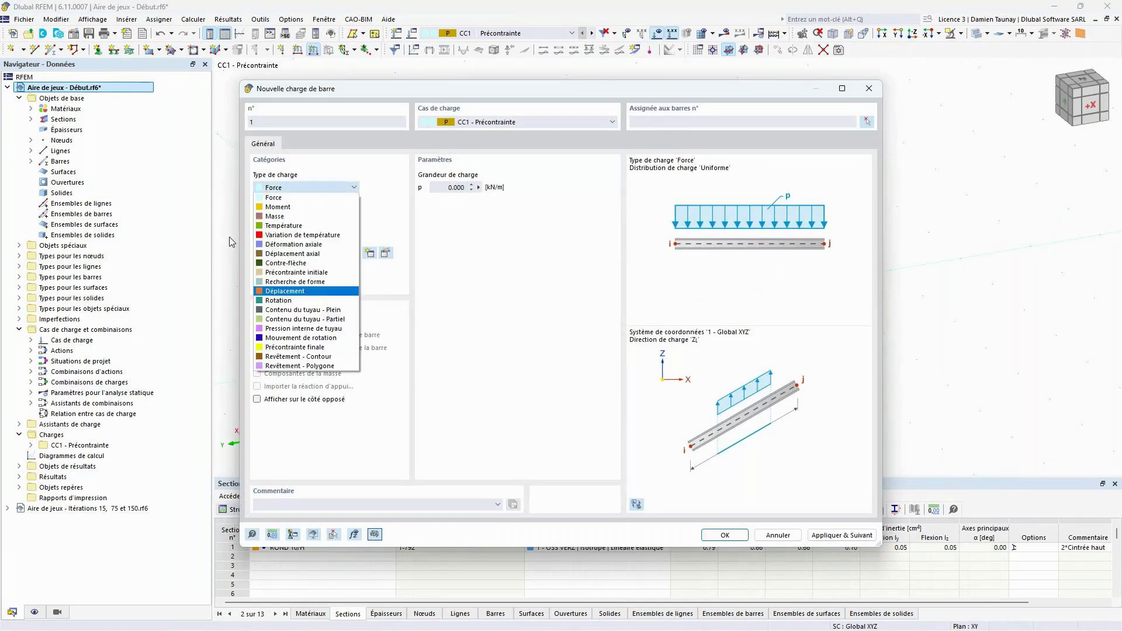
pyautogui.click(295, 282)
pyautogui.click(475, 187)
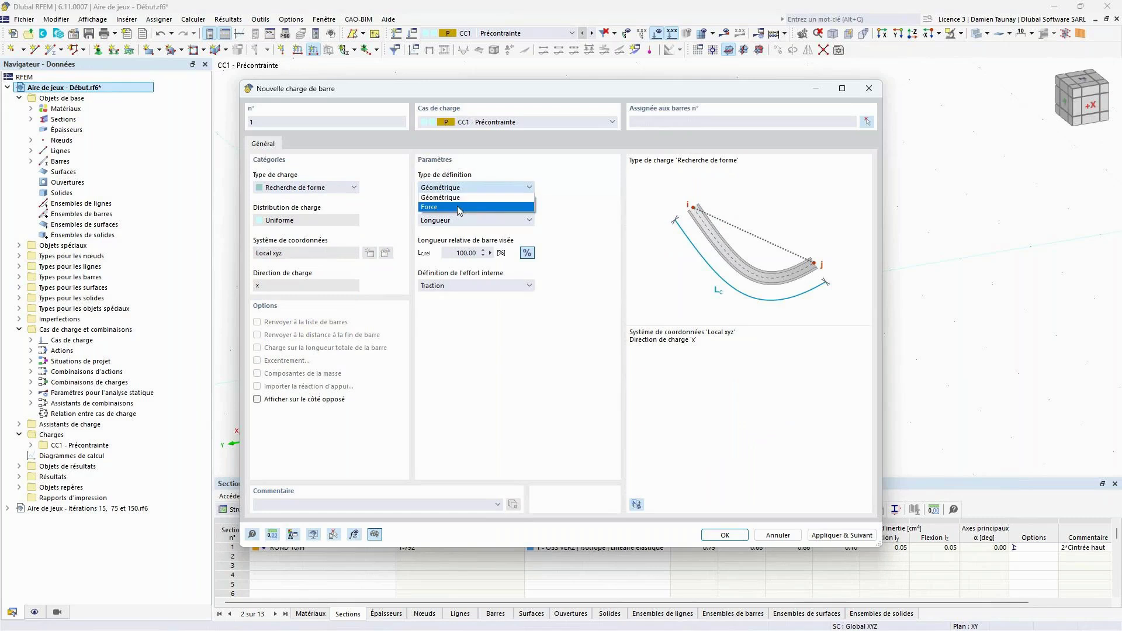
pyautogui.click(462, 206)
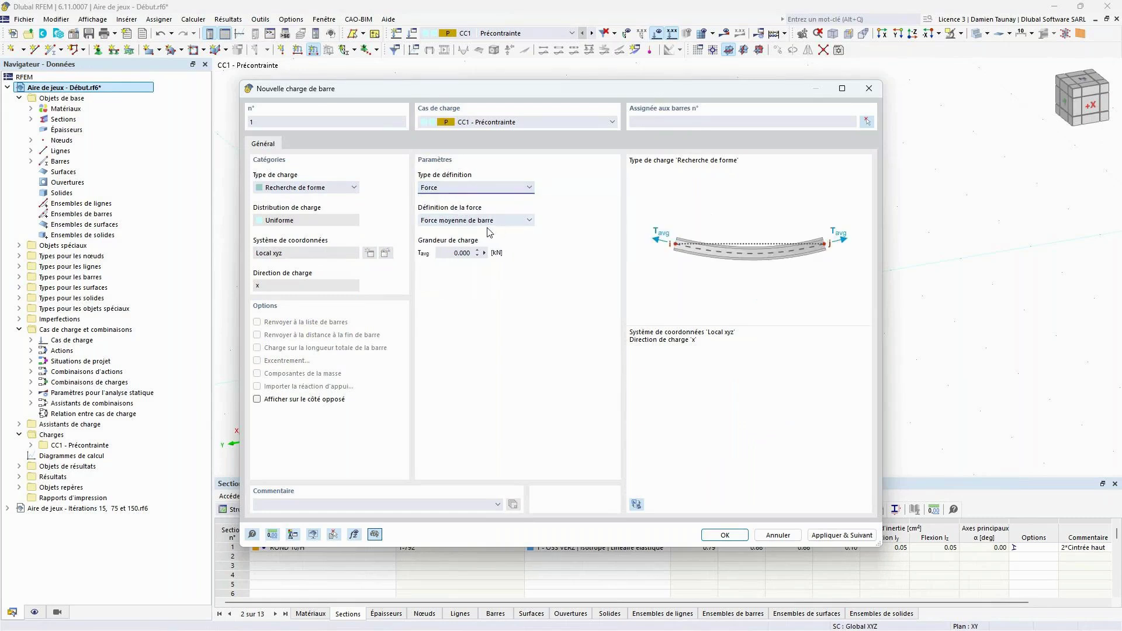
# Step: Begin a formula for the average member force Tavg with the parameter Niv_precontrainte followed by a multiplication sign
pyautogui.click(450, 254)
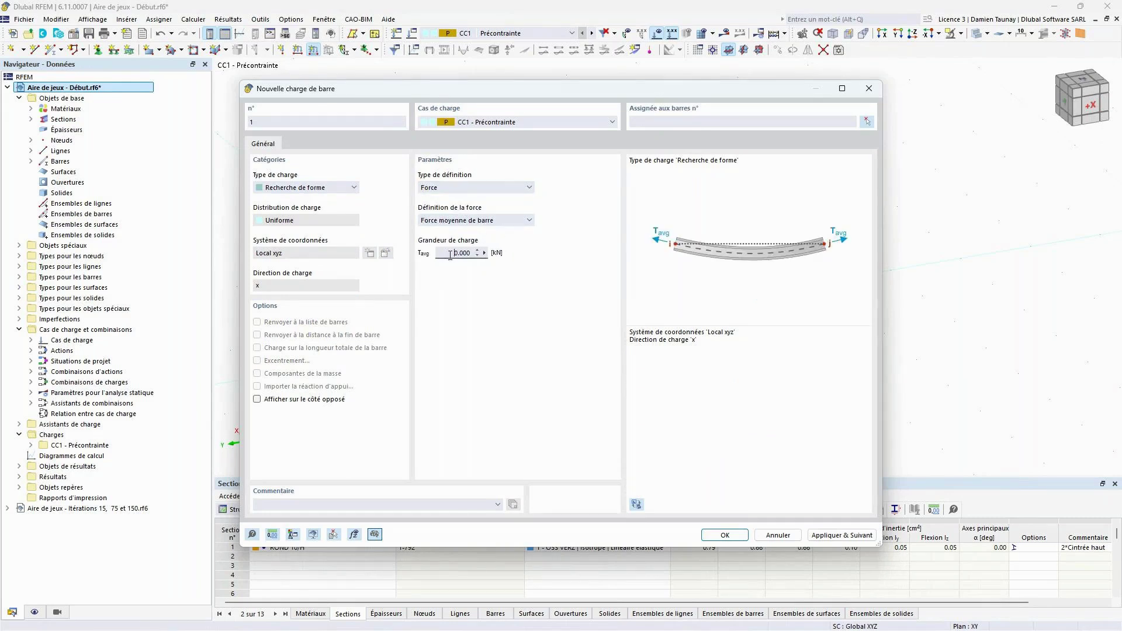
pyautogui.click(484, 252)
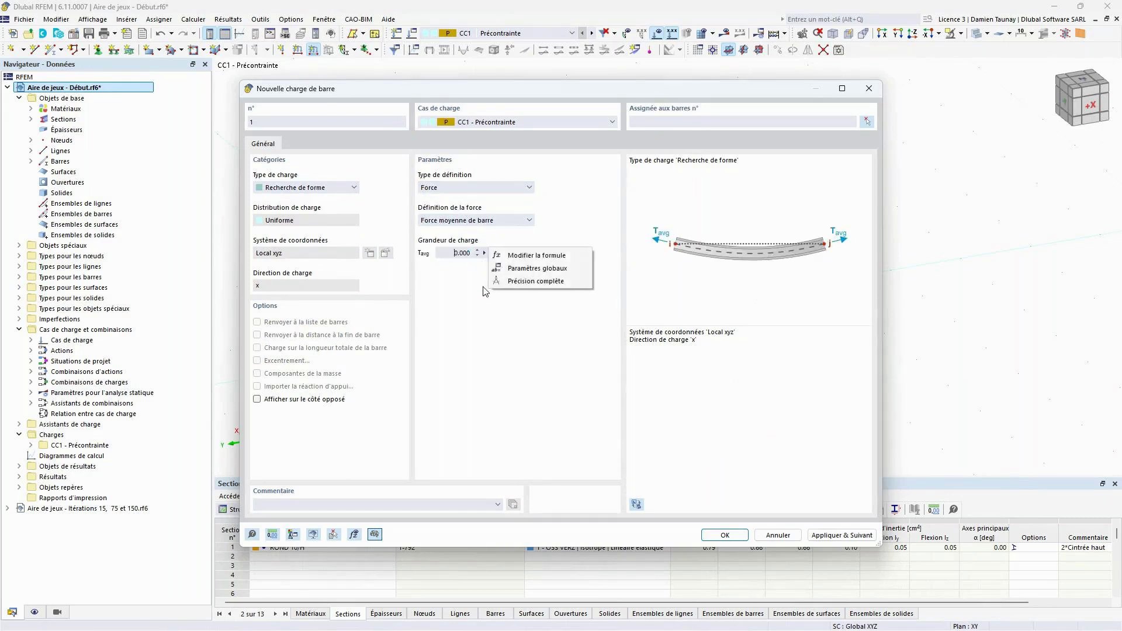
pyautogui.click(517, 258)
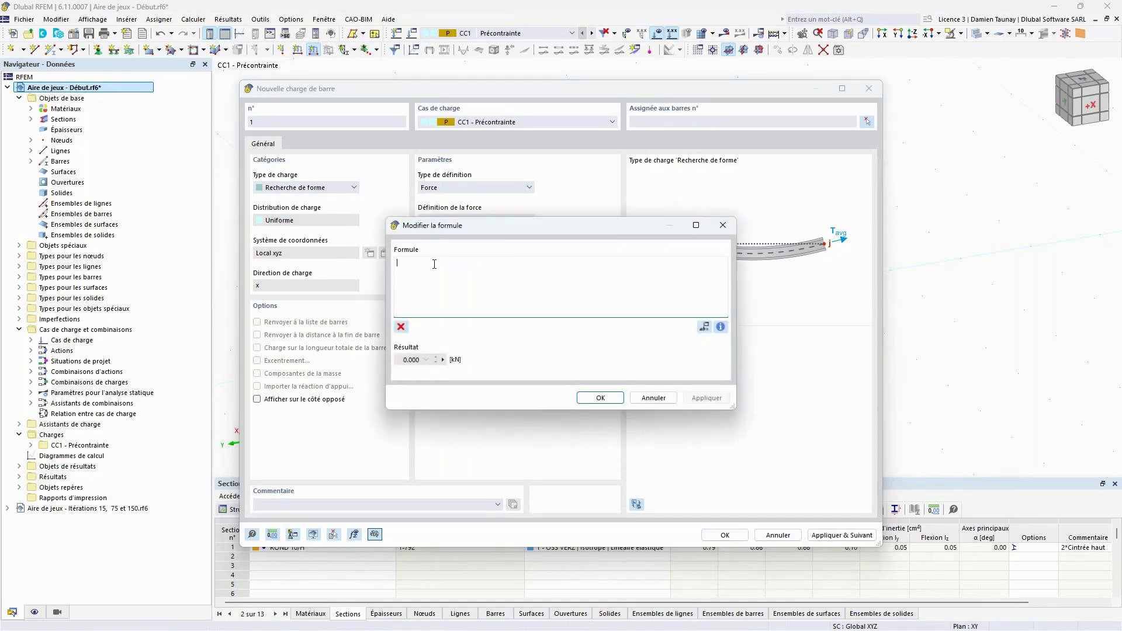
pyautogui.write('Niv')
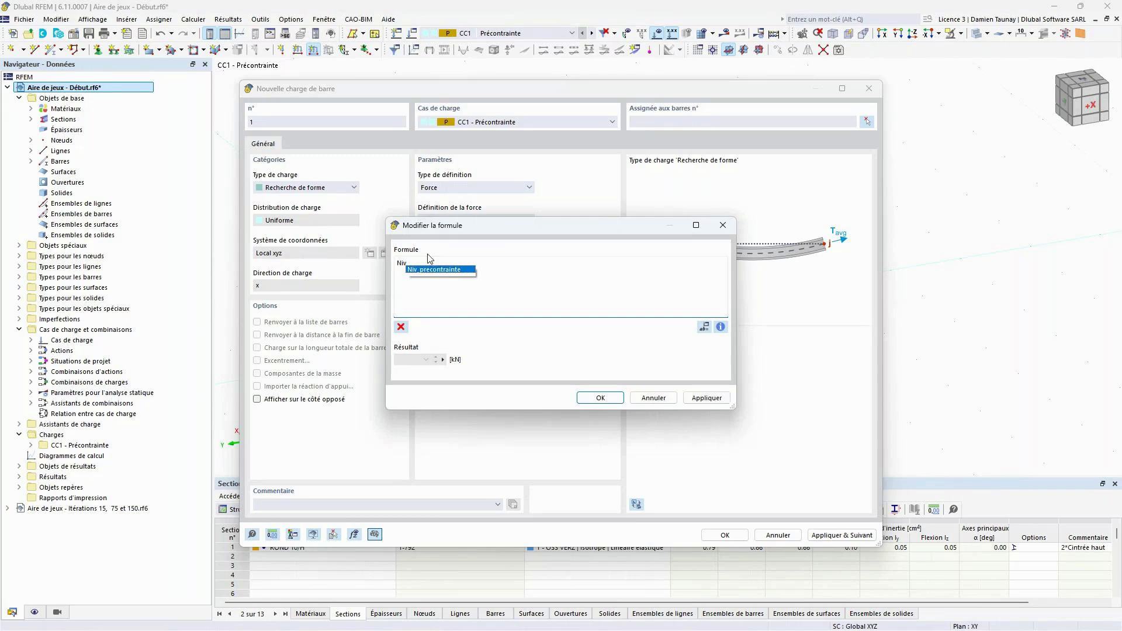
pyautogui.click(448, 271)
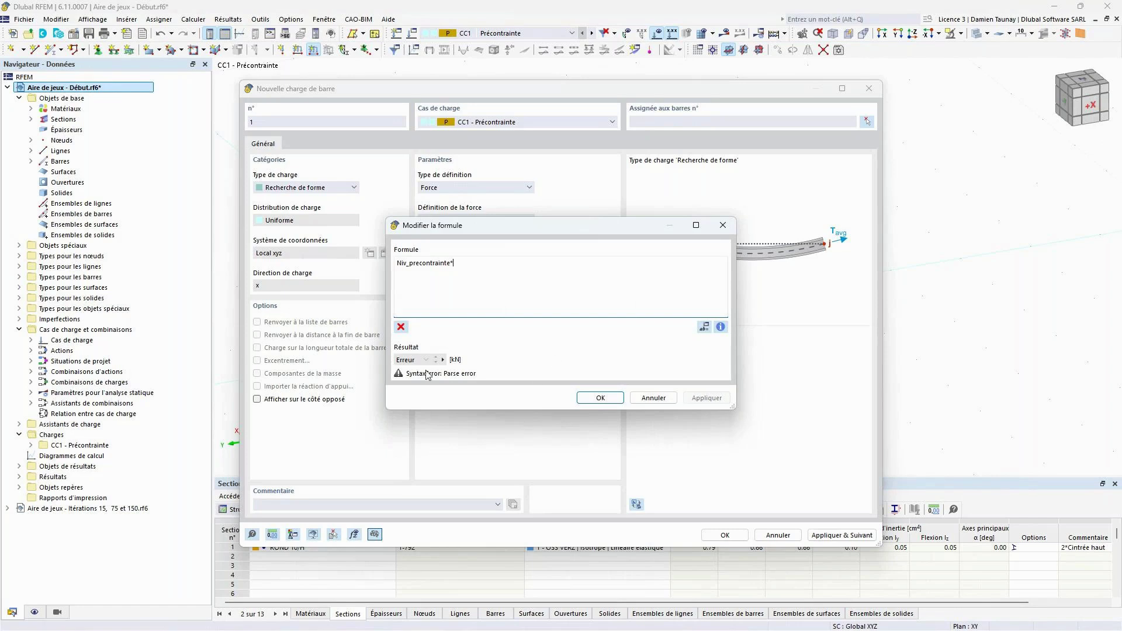
# Step: Insert the section area object property into the formula and reference section 1, as sections[1].A
pyautogui.click(719, 327)
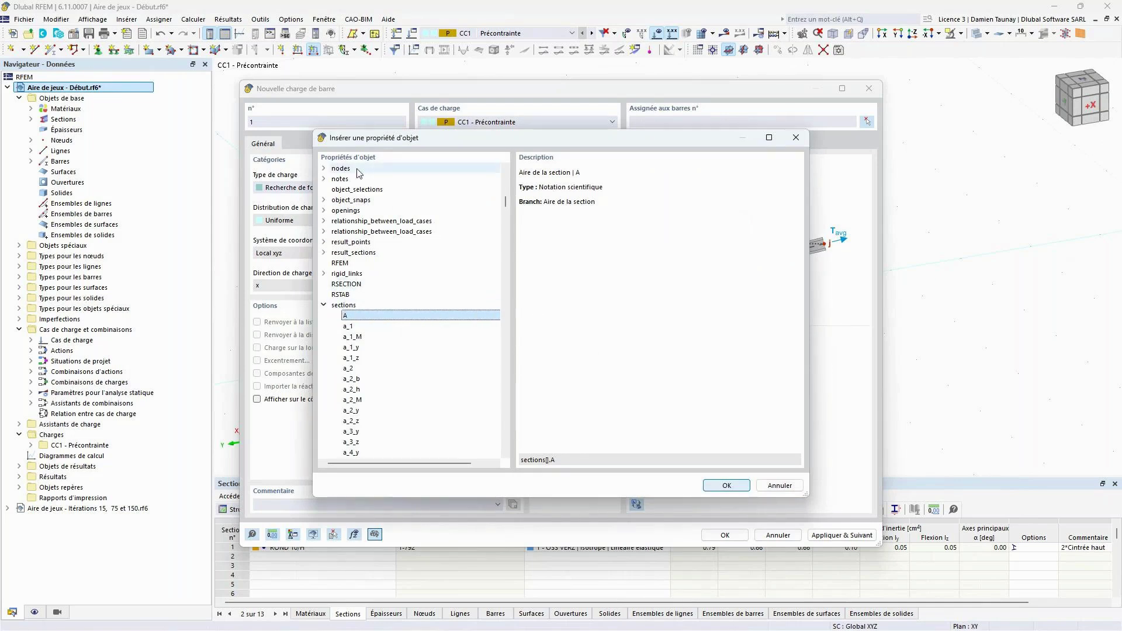
pyautogui.scroll(5, 354, 211)
pyautogui.scroll(-6, 354, 210)
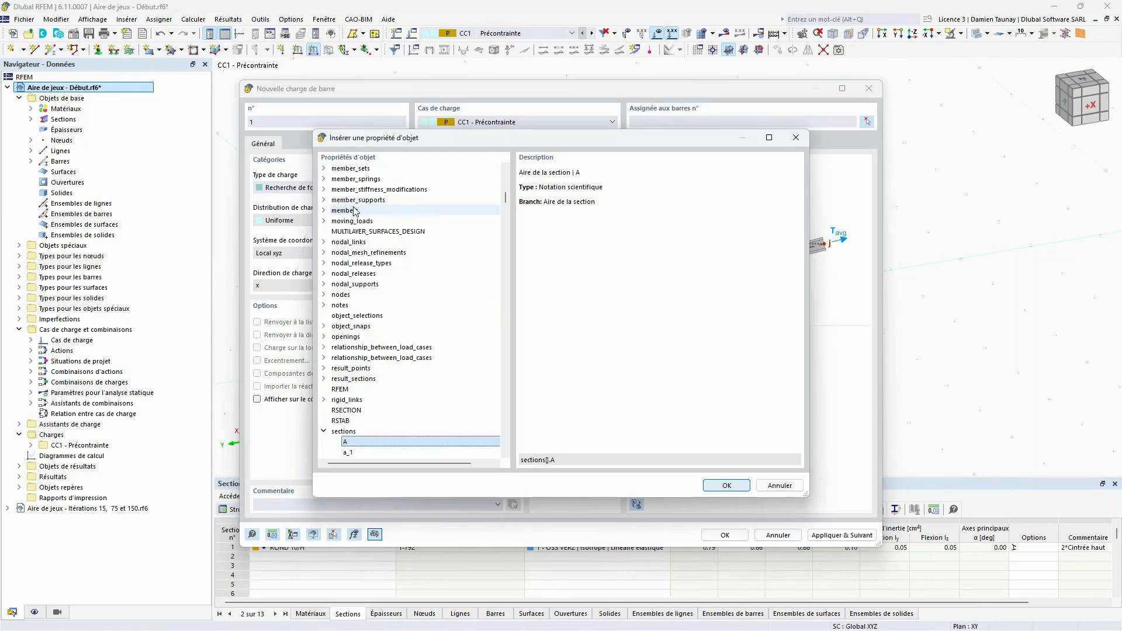
pyautogui.scroll(-2, 353, 212)
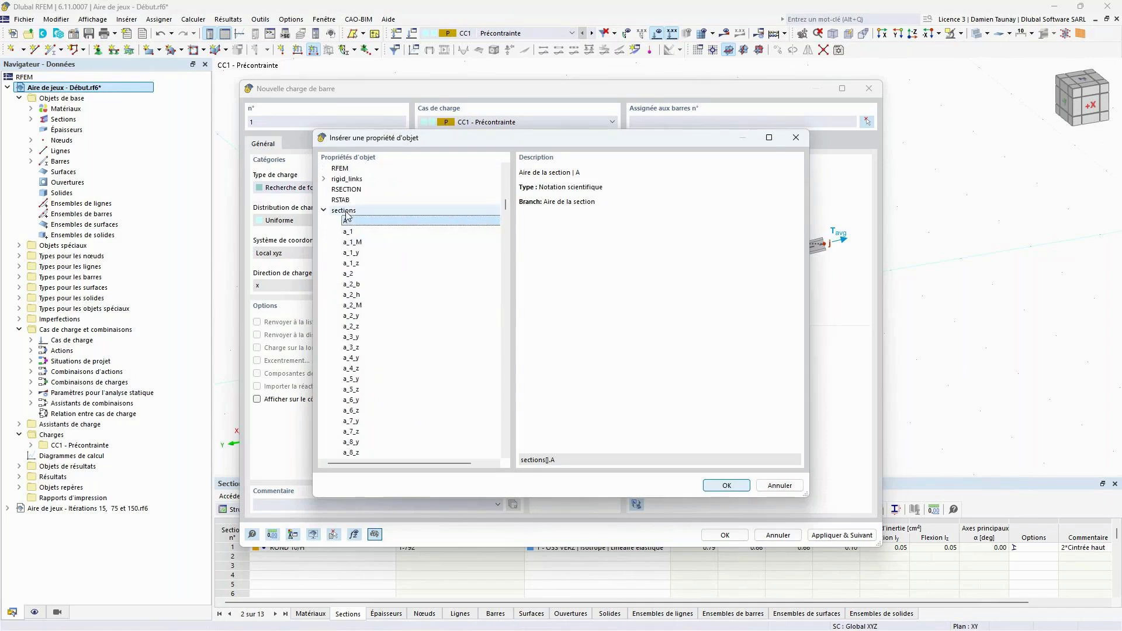
pyautogui.scroll(-4, 375, 377)
pyautogui.scroll(-10, 374, 381)
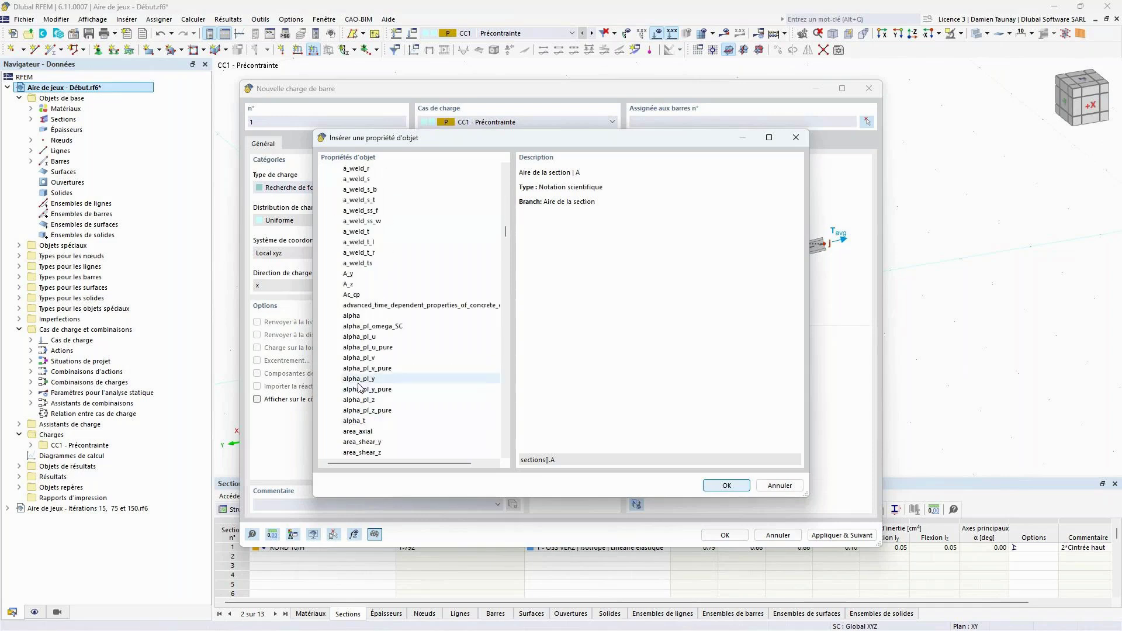
pyautogui.scroll(6, 359, 389)
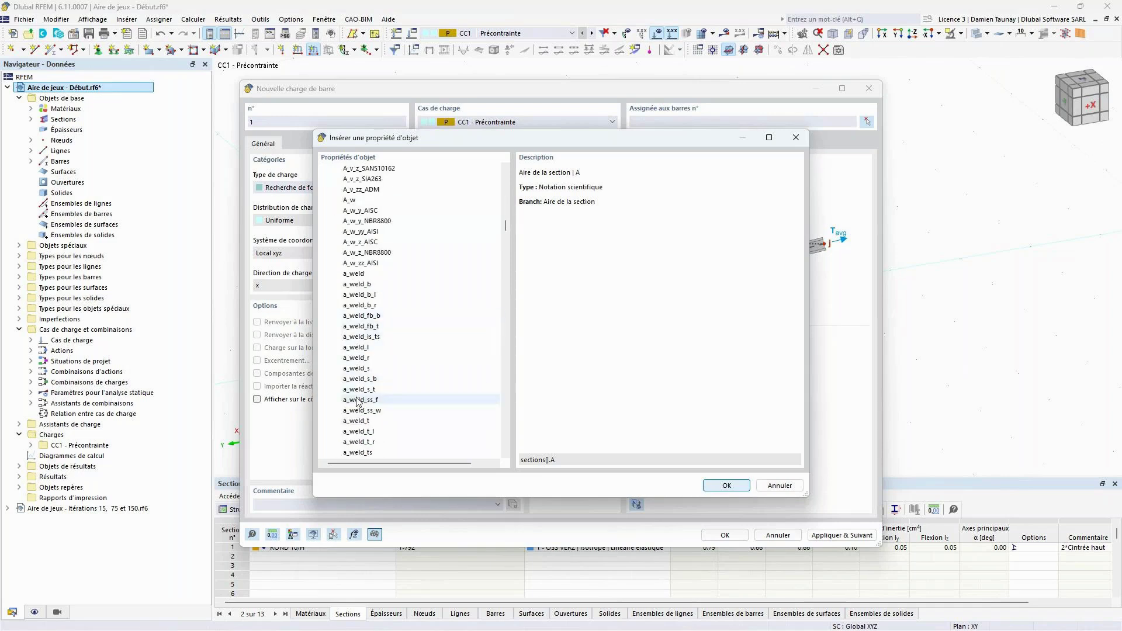
pyautogui.scroll(-6, 357, 403)
pyautogui.scroll(-5, 356, 409)
pyautogui.scroll(20, 362, 330)
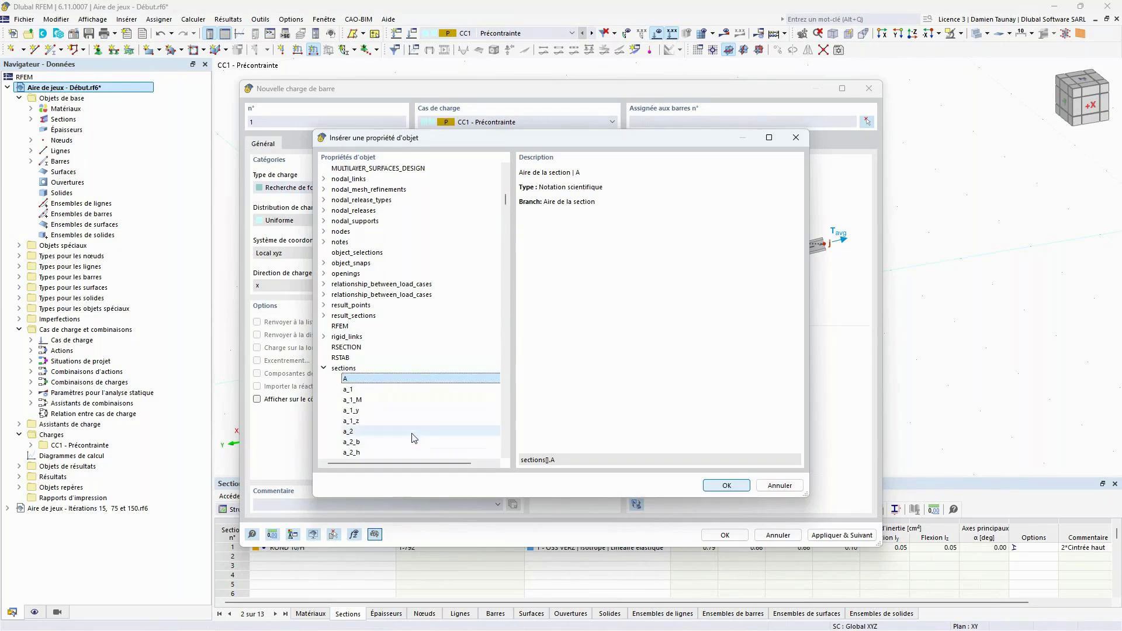
pyautogui.click(726, 486)
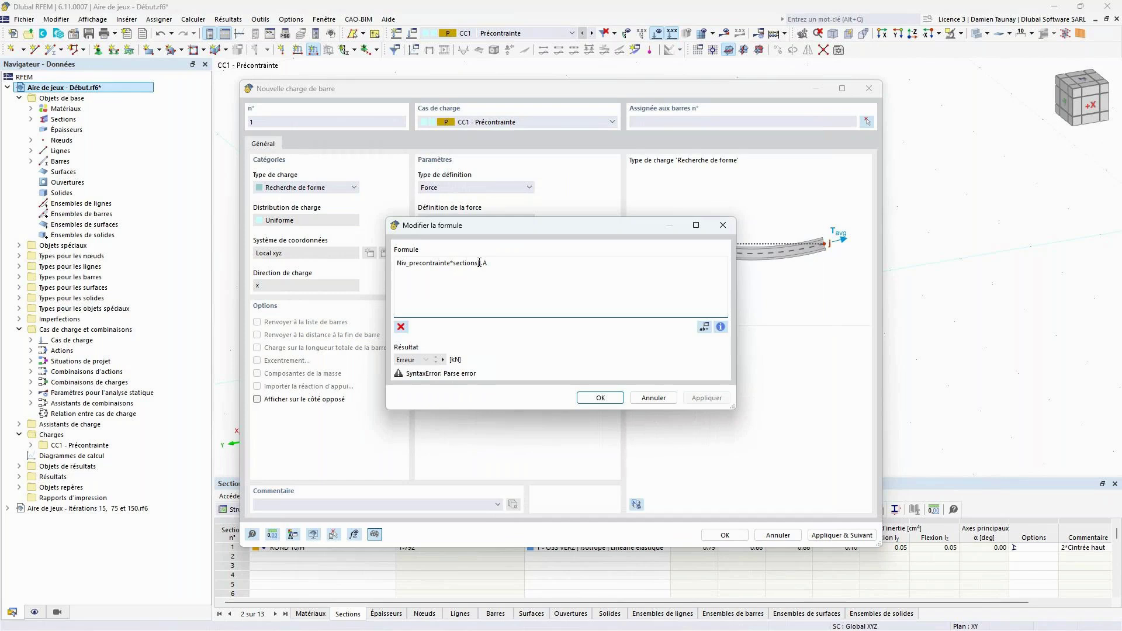
pyautogui.write('1')
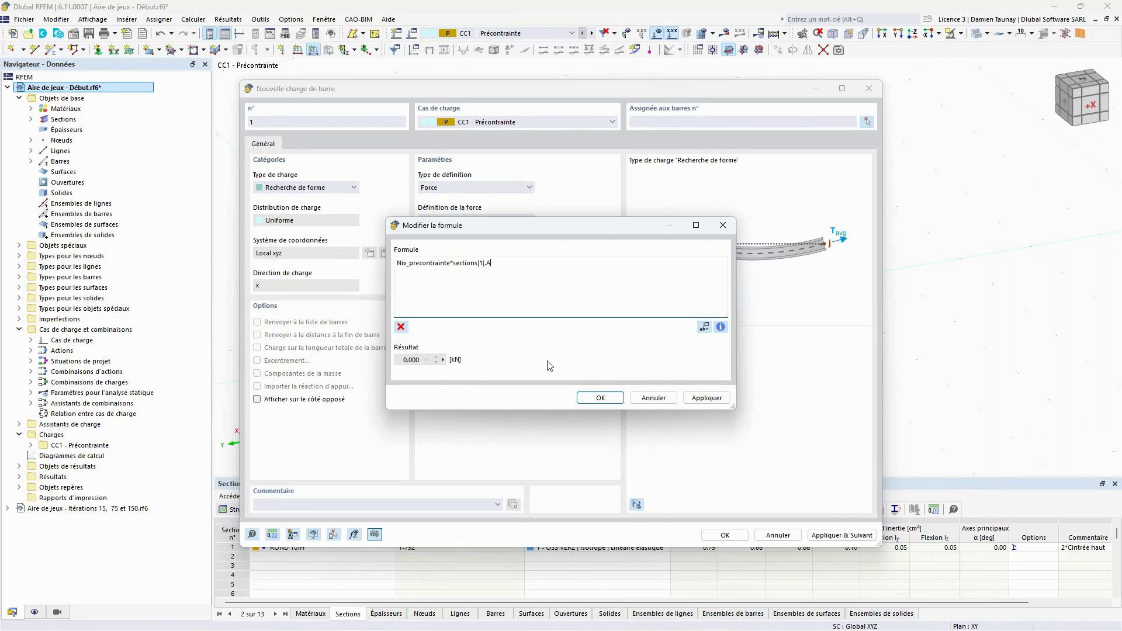
# Step: Complete the formula as Niv_precontrainte*sections[1].A*1770 MPa and accept it as the load magnitude
pyautogui.write('*1')
pyautogui.write('770 P')
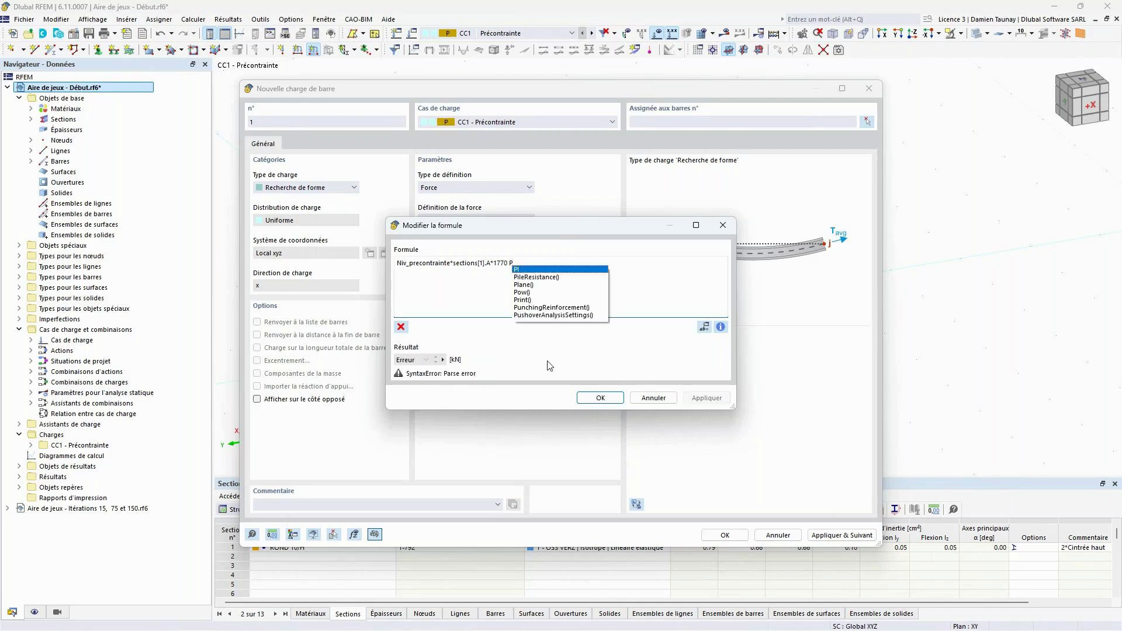
pyautogui.press('BackSpace')
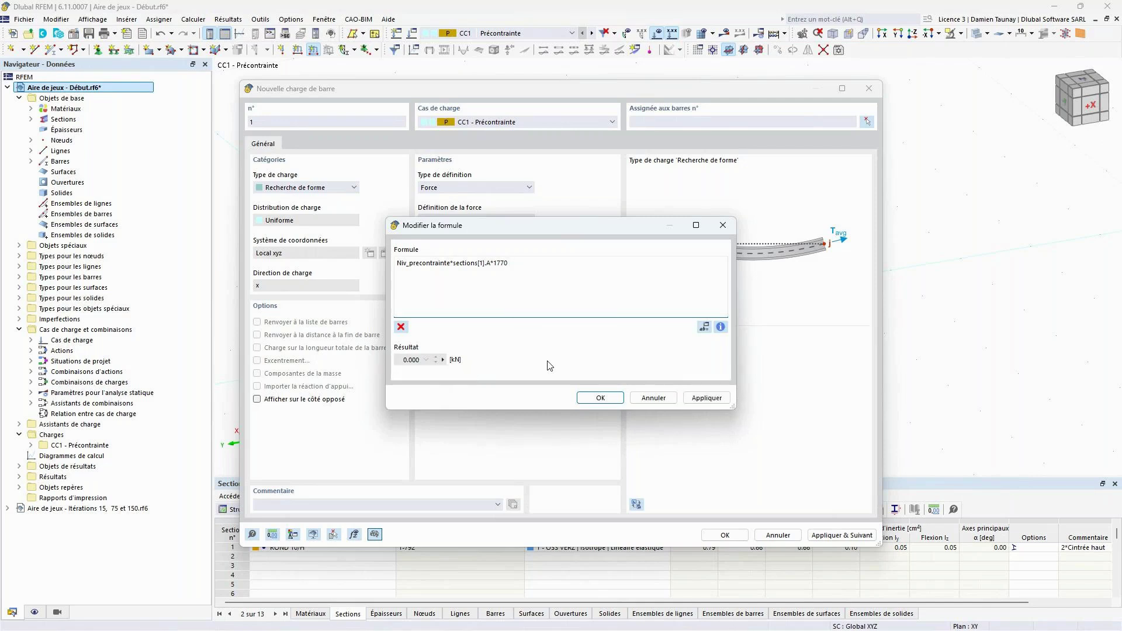
pyautogui.write('MPa')
pyautogui.moveTo(476, 227); pyautogui.dragTo(489, 276)
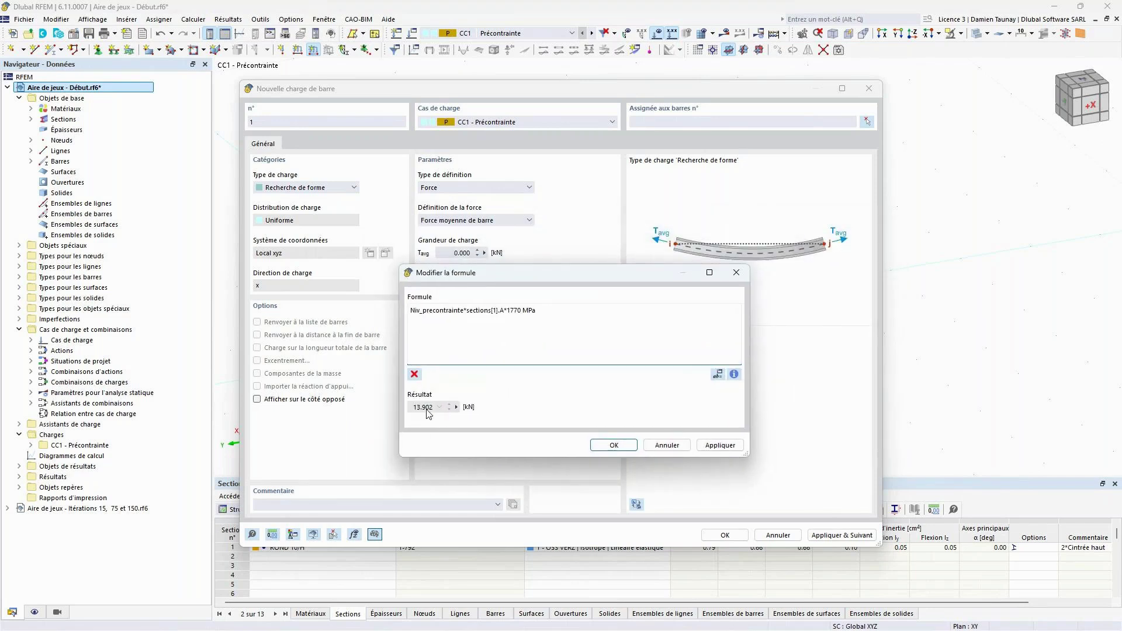
pyautogui.click(613, 445)
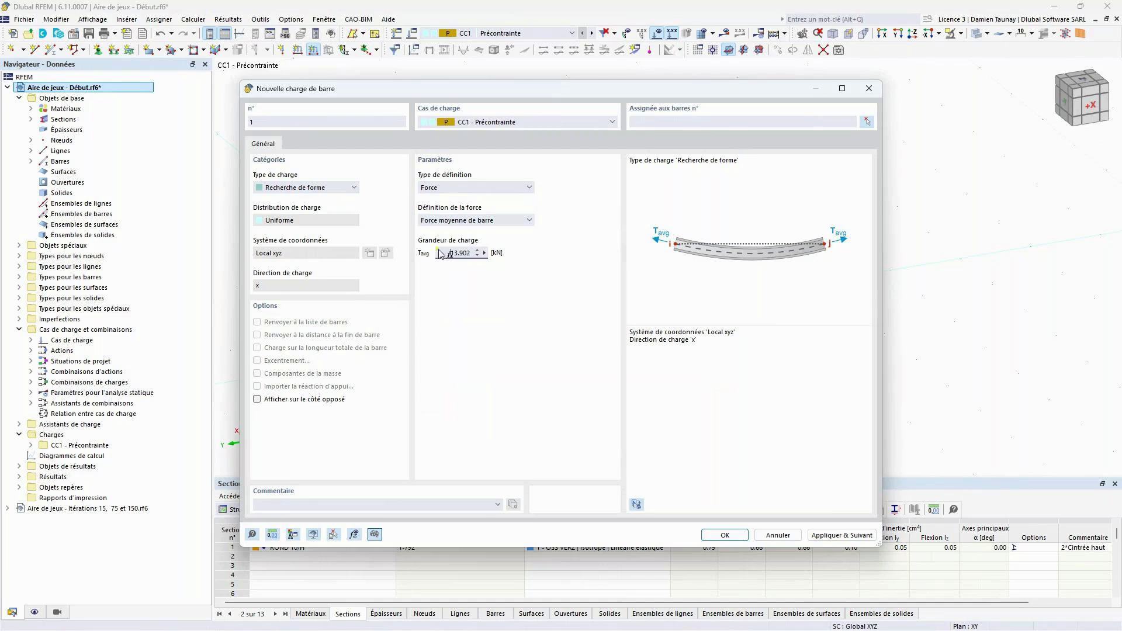
# Step: Confirm the form-finding force load and assign it to the single edge cable next to the corner support
pyautogui.moveTo(439, 254)
pyautogui.click(725, 535)
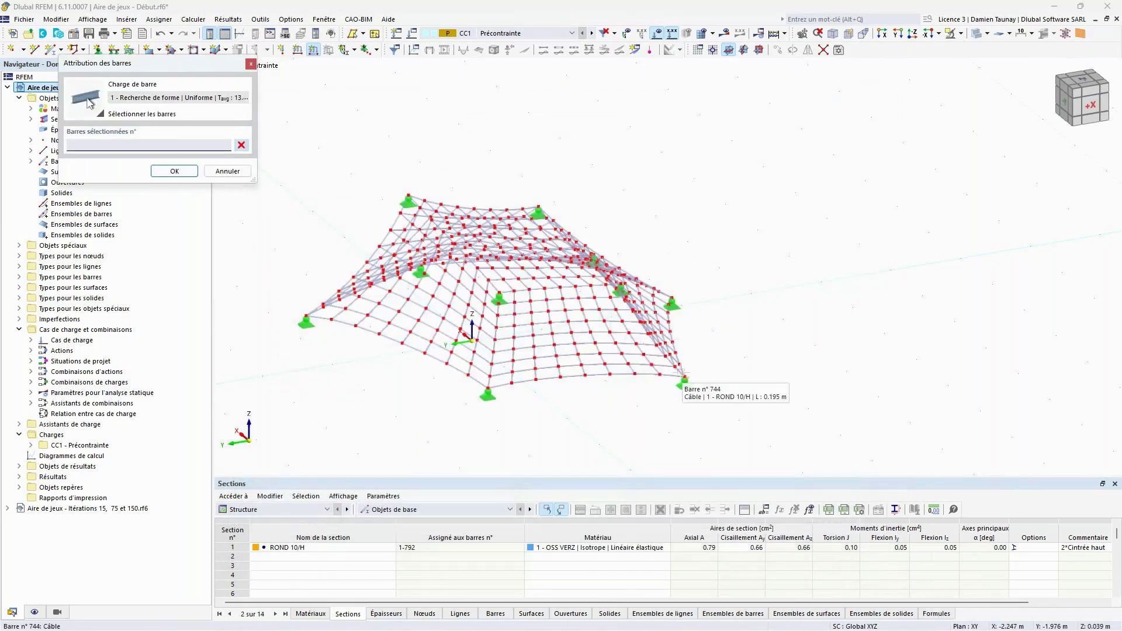
pyautogui.click(680, 370)
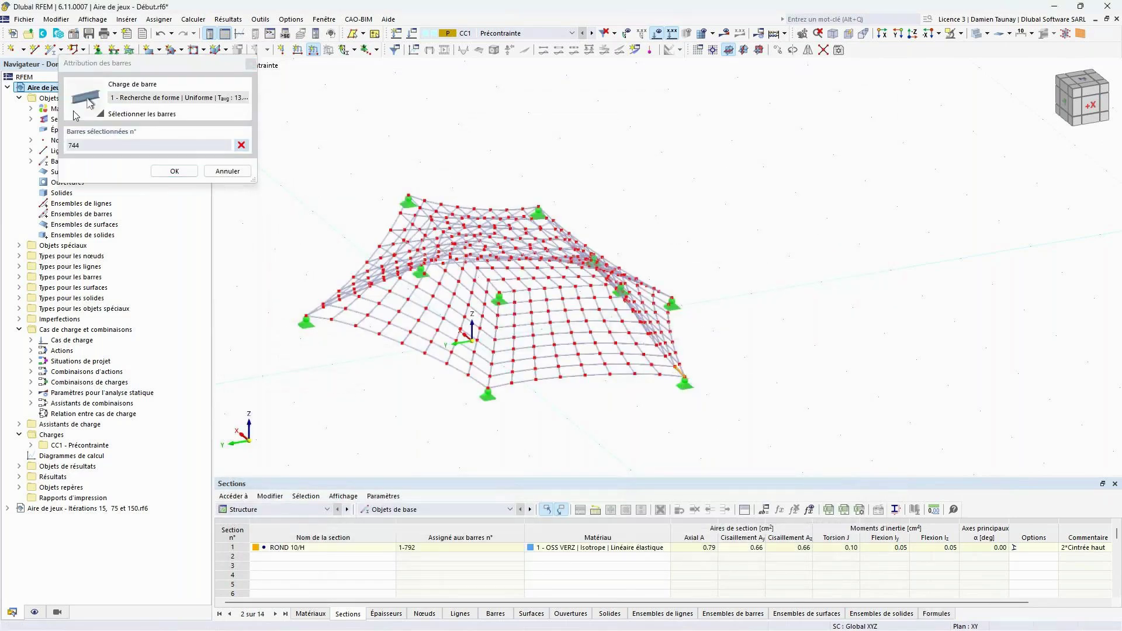
pyautogui.click(174, 171)
# Step: Add a geometric form-finding member load defined by Longueur at 100 % relative length and assign it to the members of the whole net
pyautogui.keyDown('ctrl'); pyautogui.moveTo(632, 430); pyautogui.dragTo(675, 433, button='middle'); pyautogui.keyUp('ctrl')
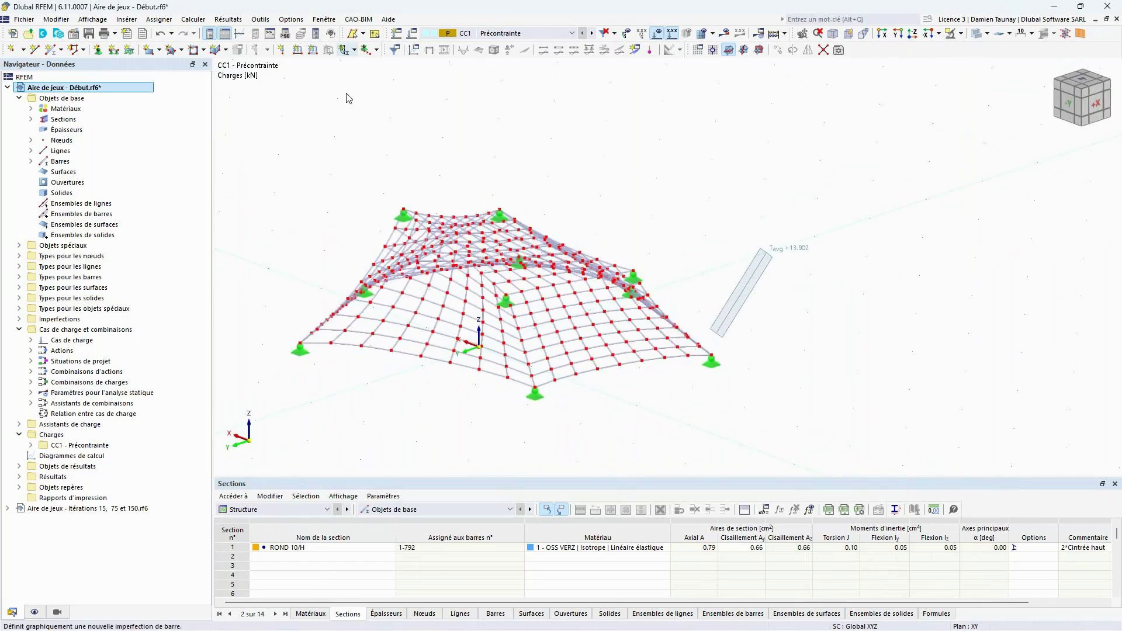
pyautogui.click(313, 49)
pyautogui.click(481, 189)
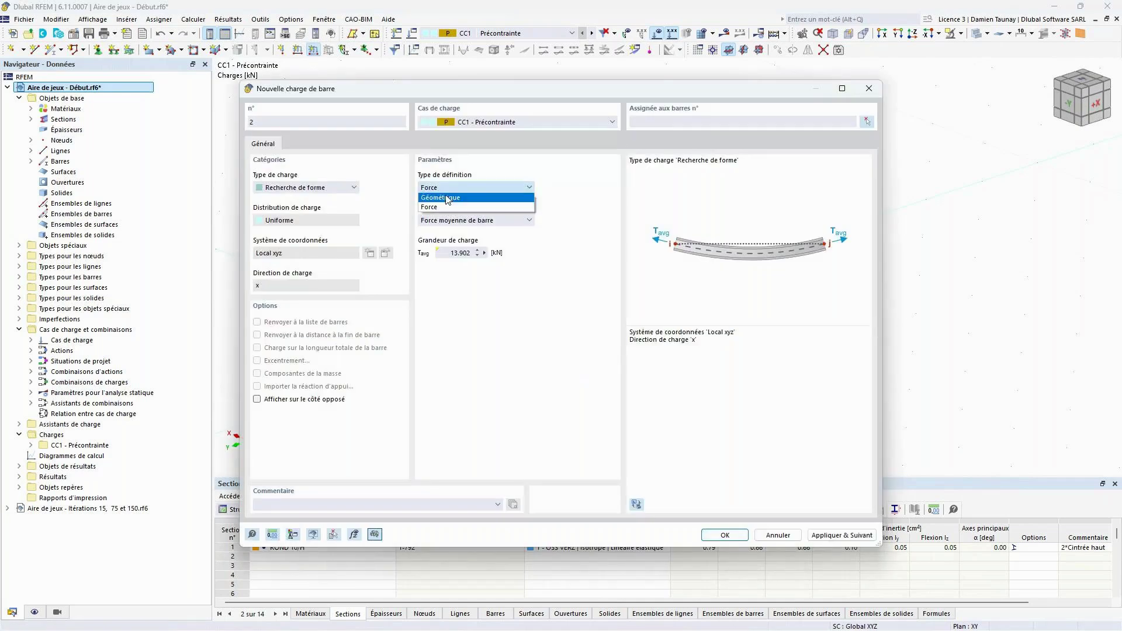
pyautogui.click(473, 208)
pyautogui.click(473, 221)
pyautogui.click(473, 230)
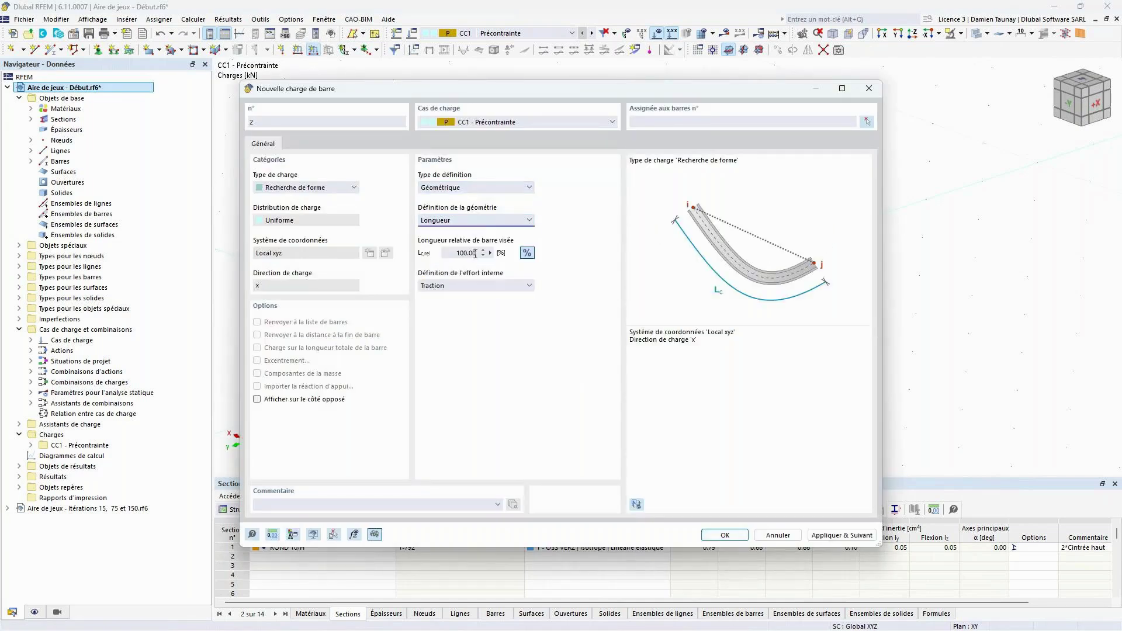
pyautogui.click(724, 535)
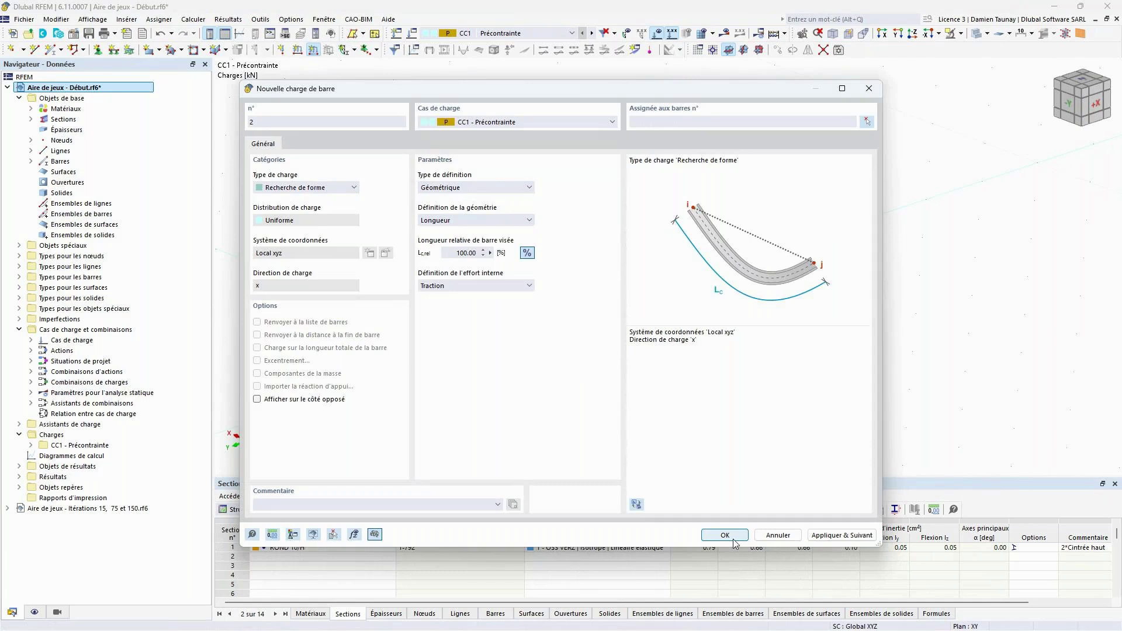
pyautogui.moveTo(276, 148); pyautogui.dragTo(889, 447)
pyautogui.click(174, 171)
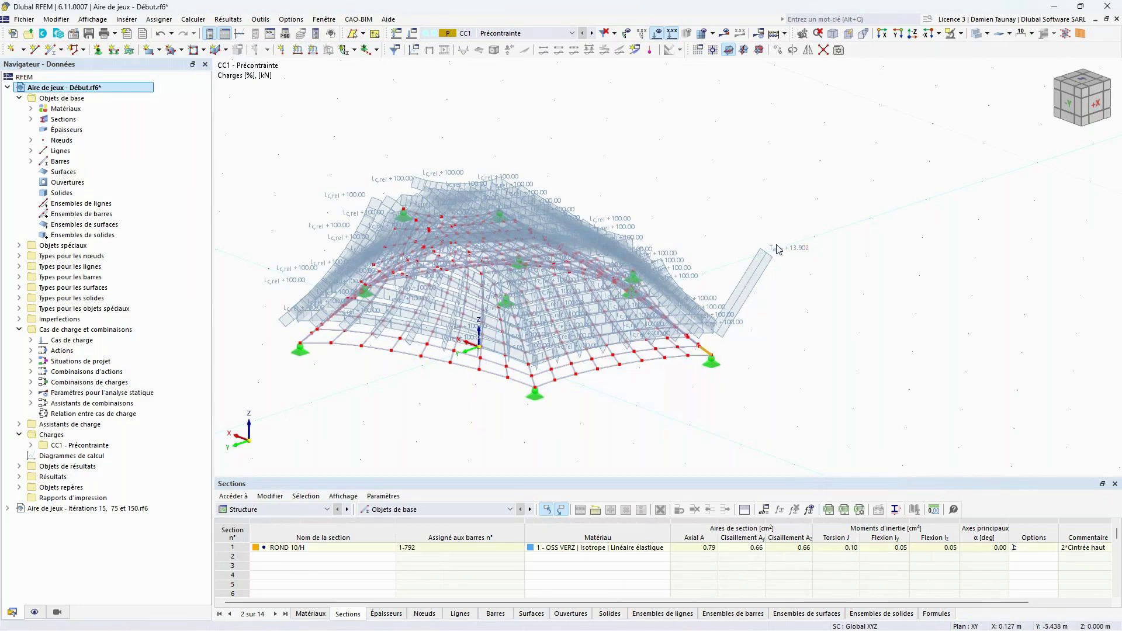
# Step: Review the form-finding parameters of static analysis settings AS1 and calculate load case CC1 Précontrainte
pyautogui.moveTo(771, 265); pyautogui.dragTo(576, 197, button='middle')
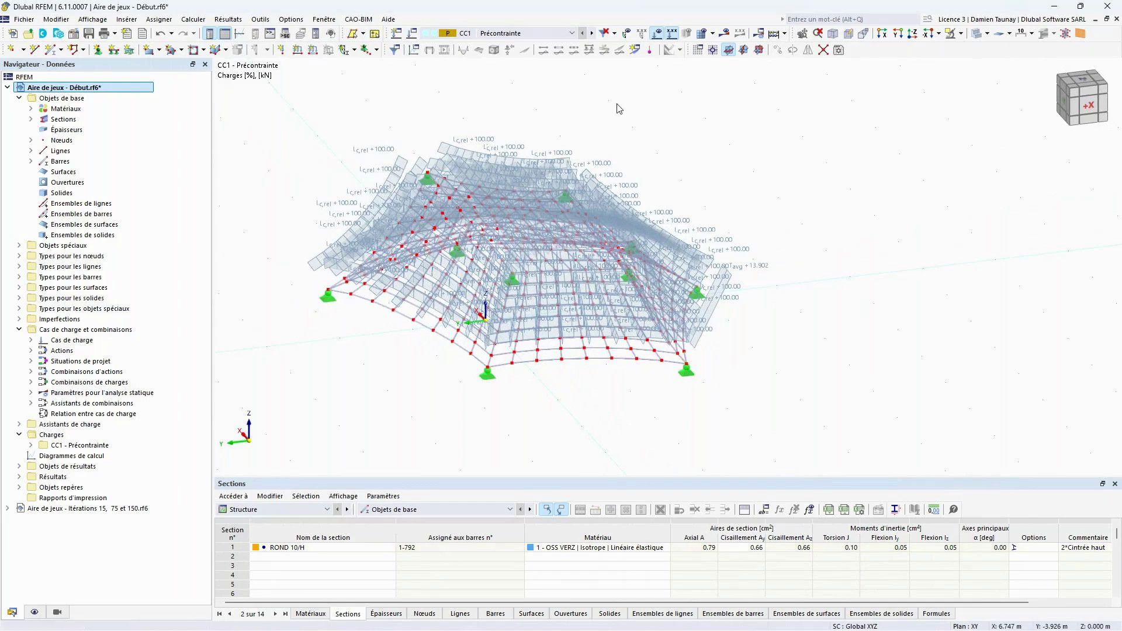
pyautogui.click(412, 33)
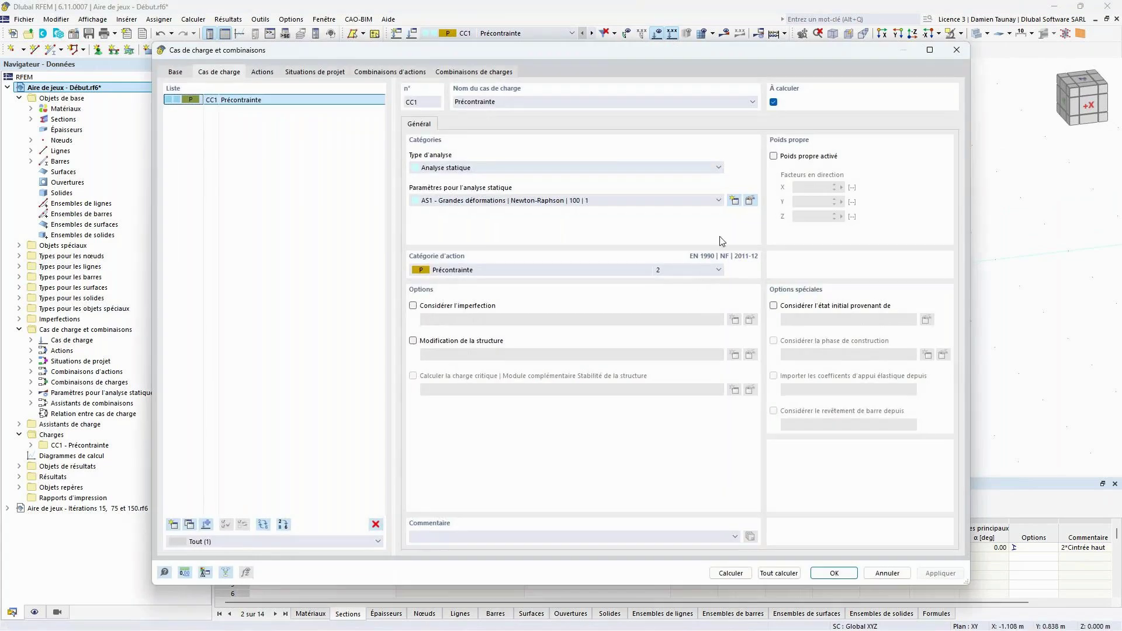
pyautogui.click(750, 200)
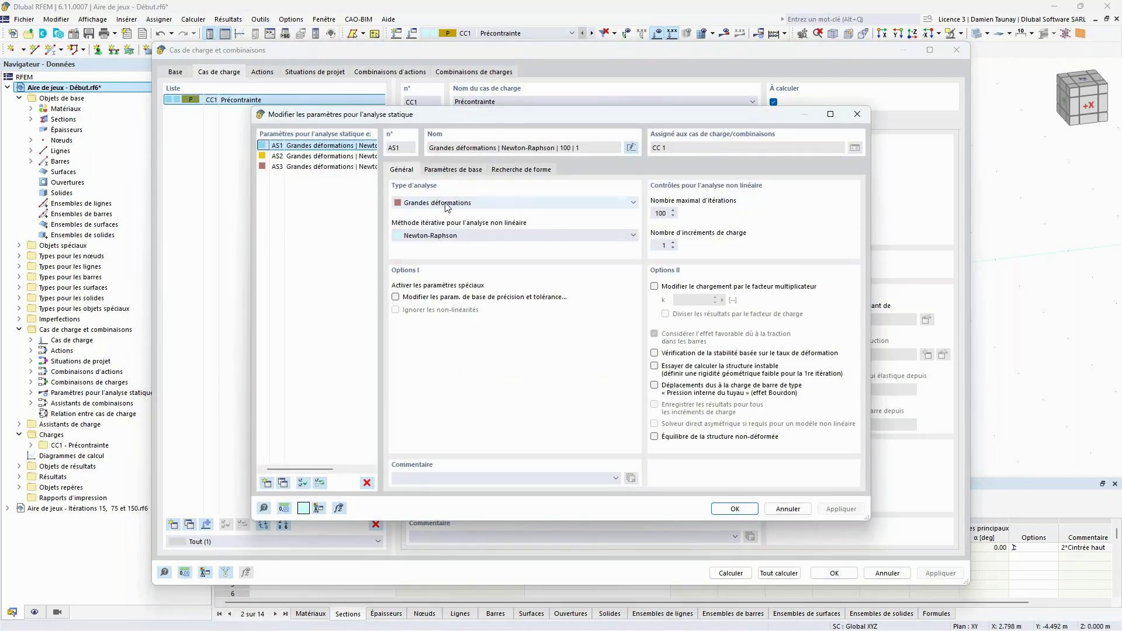
pyautogui.click(519, 170)
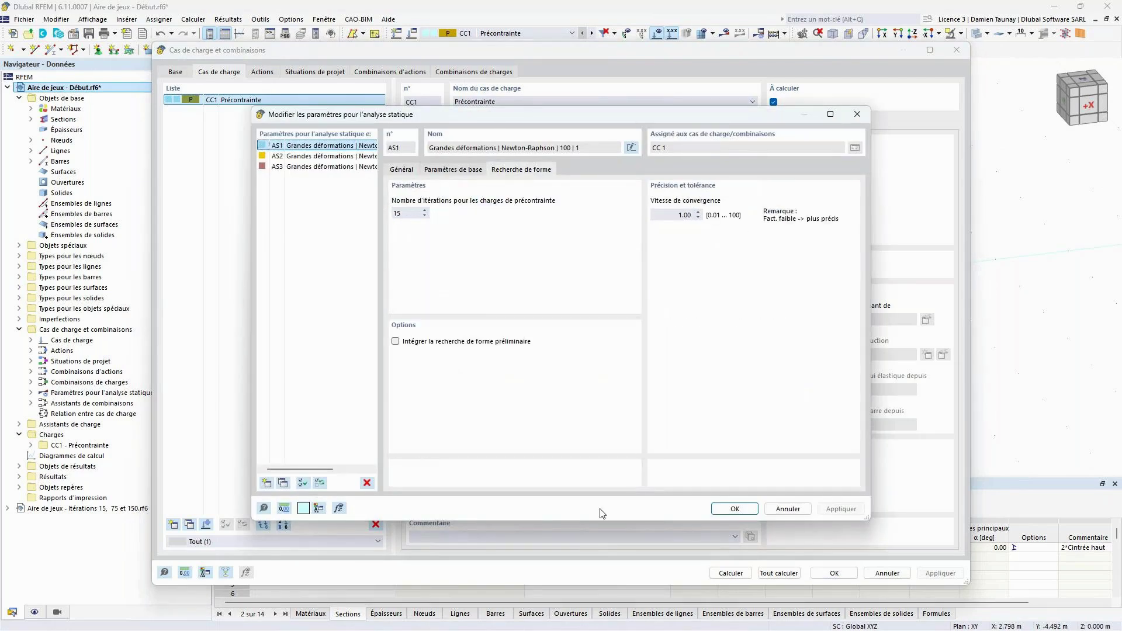
pyautogui.click(735, 509)
pyautogui.click(729, 574)
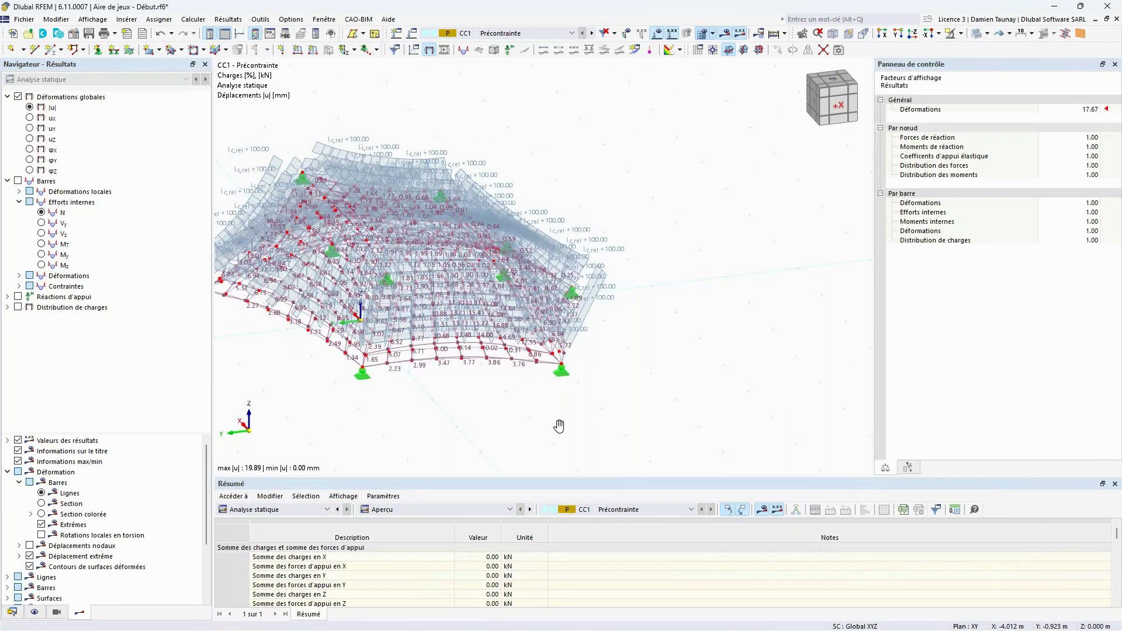
# Step: Hide the loads and display the member deformations as Section colorée with the colour scale
pyautogui.scroll(-2, 601, 431)
pyautogui.moveTo(601, 431); pyautogui.dragTo(556, 403, button='middle')
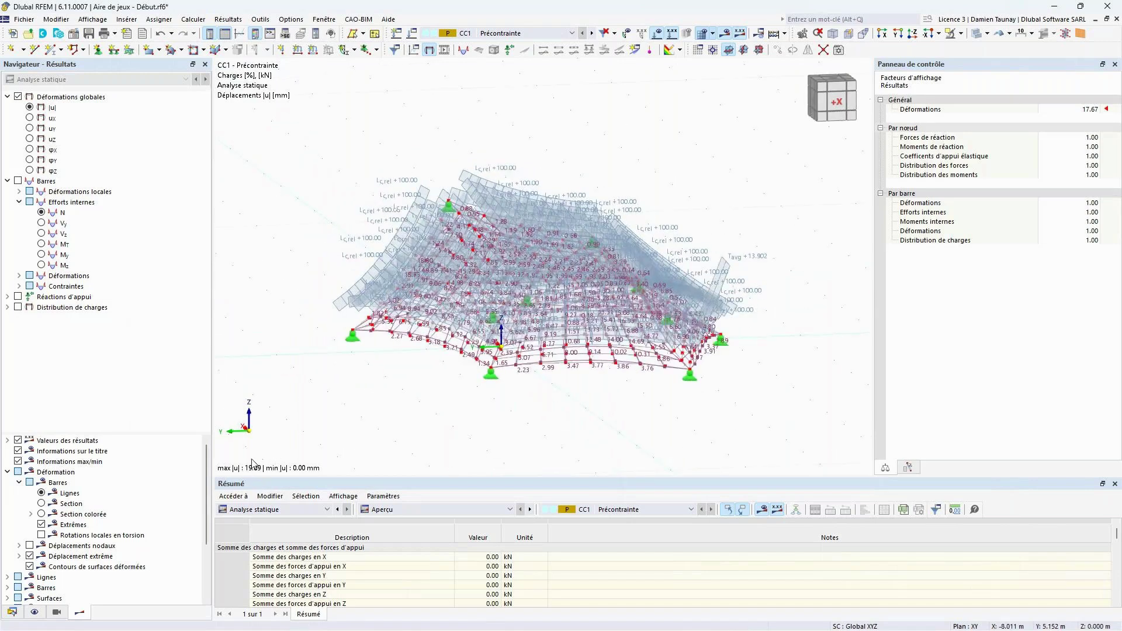
pyautogui.moveTo(678, 403); pyautogui.dragTo(648, 422, button='middle')
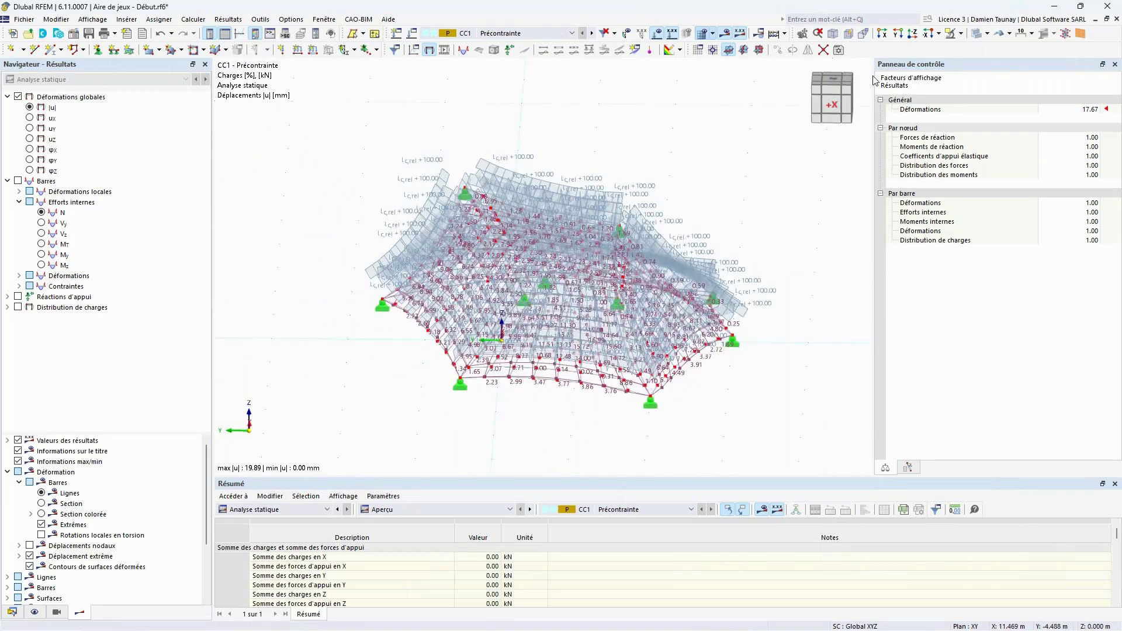
pyautogui.click(657, 35)
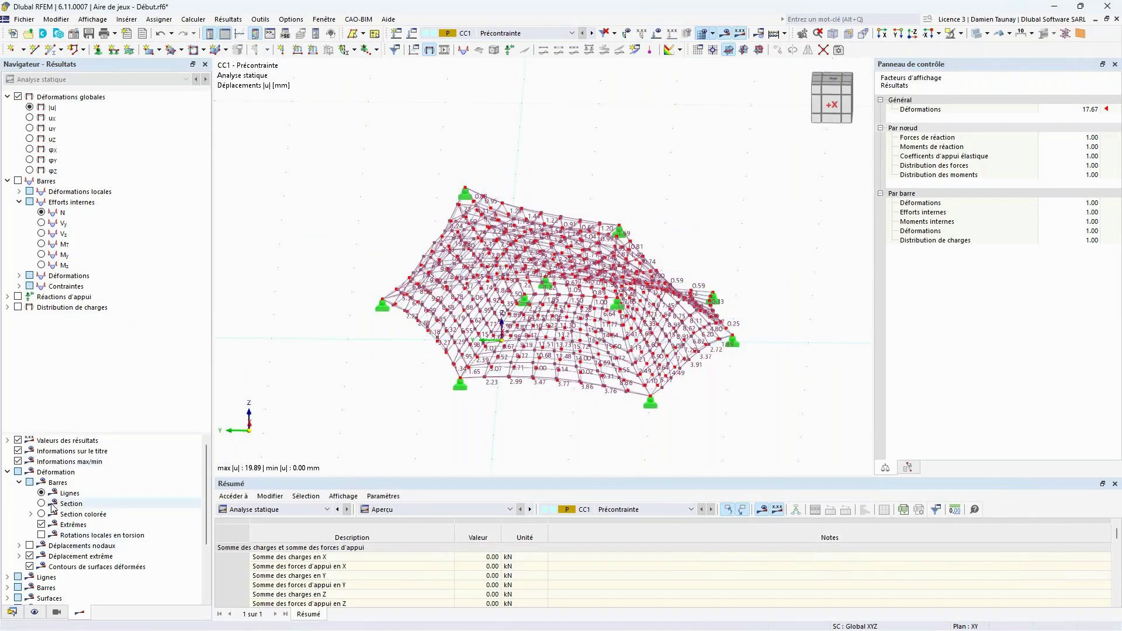
pyautogui.click(42, 516)
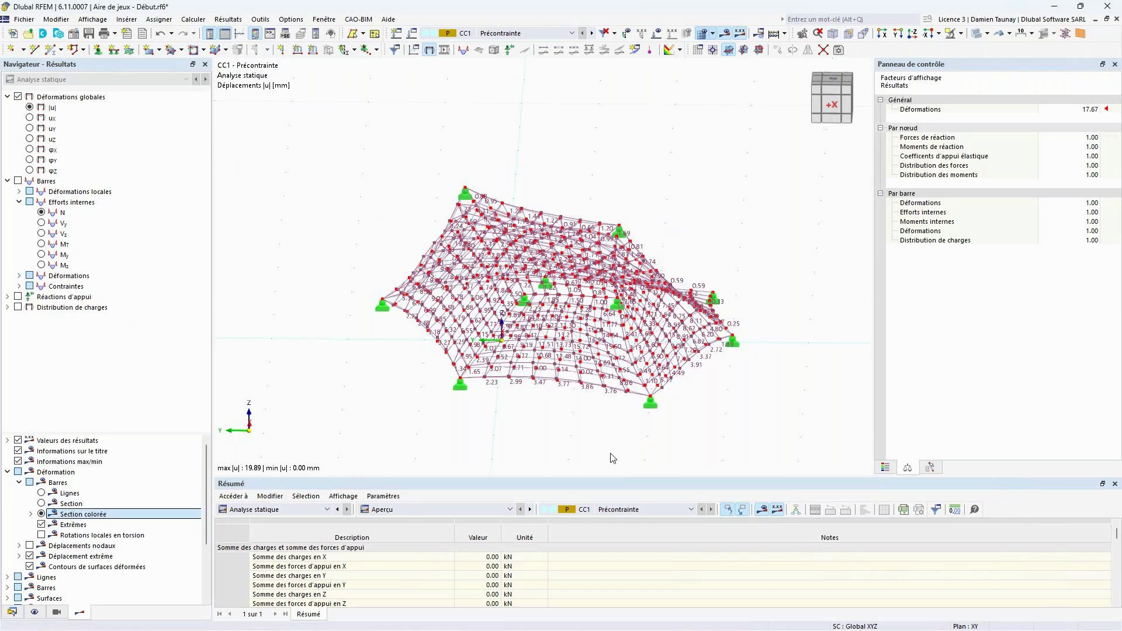
pyautogui.click(885, 469)
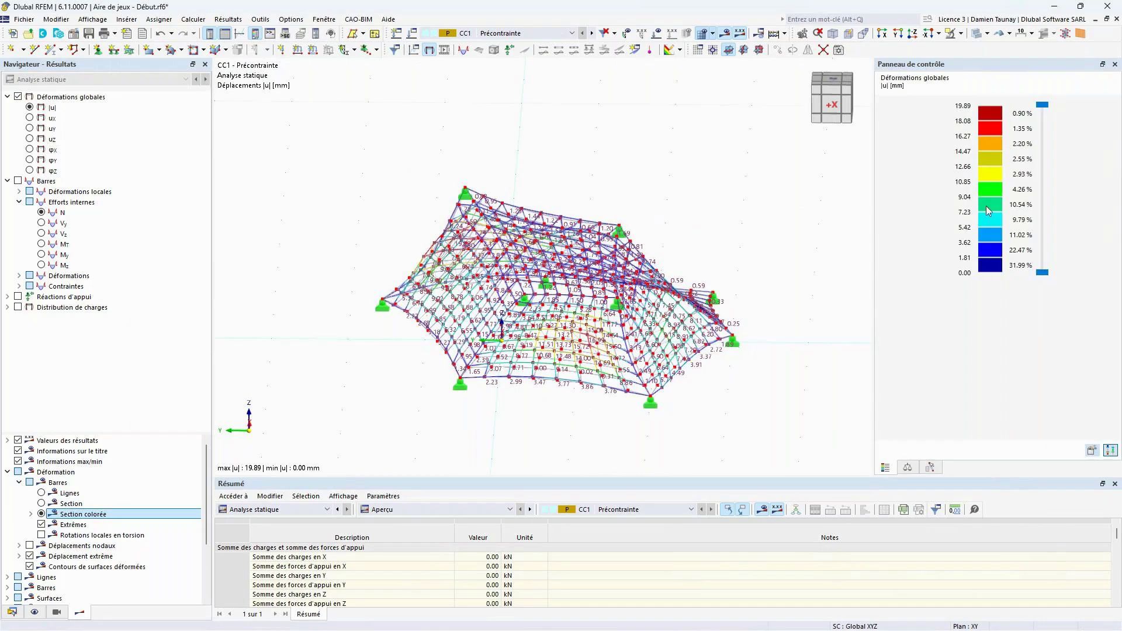
pyautogui.keyDown('ctrl'); pyautogui.moveTo(703, 353); pyautogui.dragTo(806, 375, button='middle'); pyautogui.keyUp('ctrl')
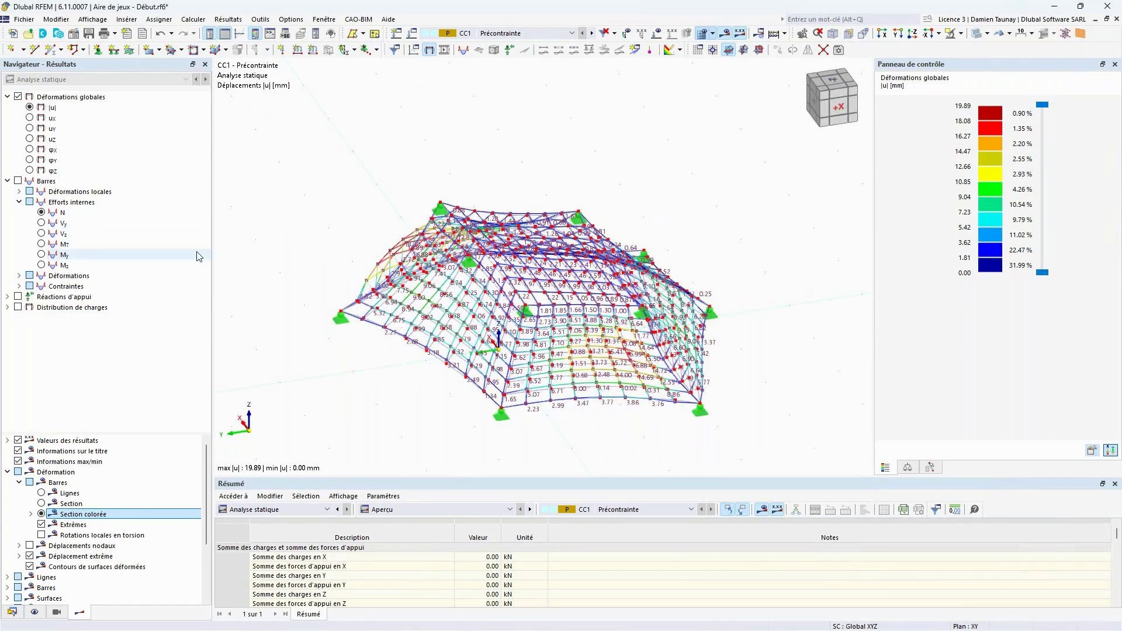
# Step: Show the CC1 loads over the deformed net to examine them, and hide them again
pyautogui.click(500, 33)
pyautogui.click(728, 160)
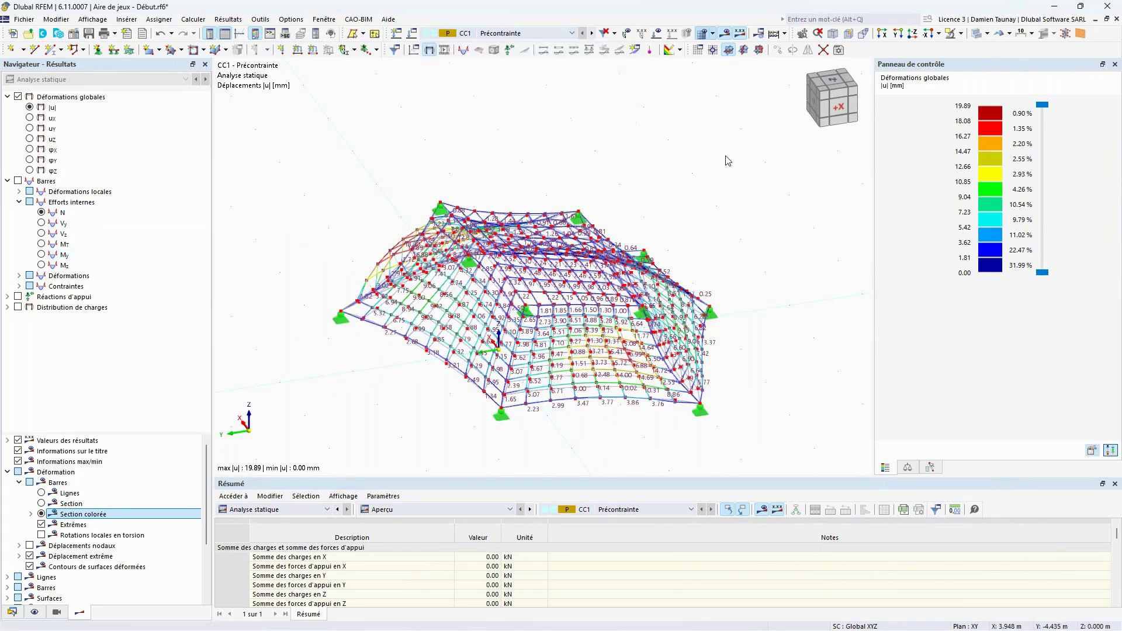
pyautogui.click(657, 34)
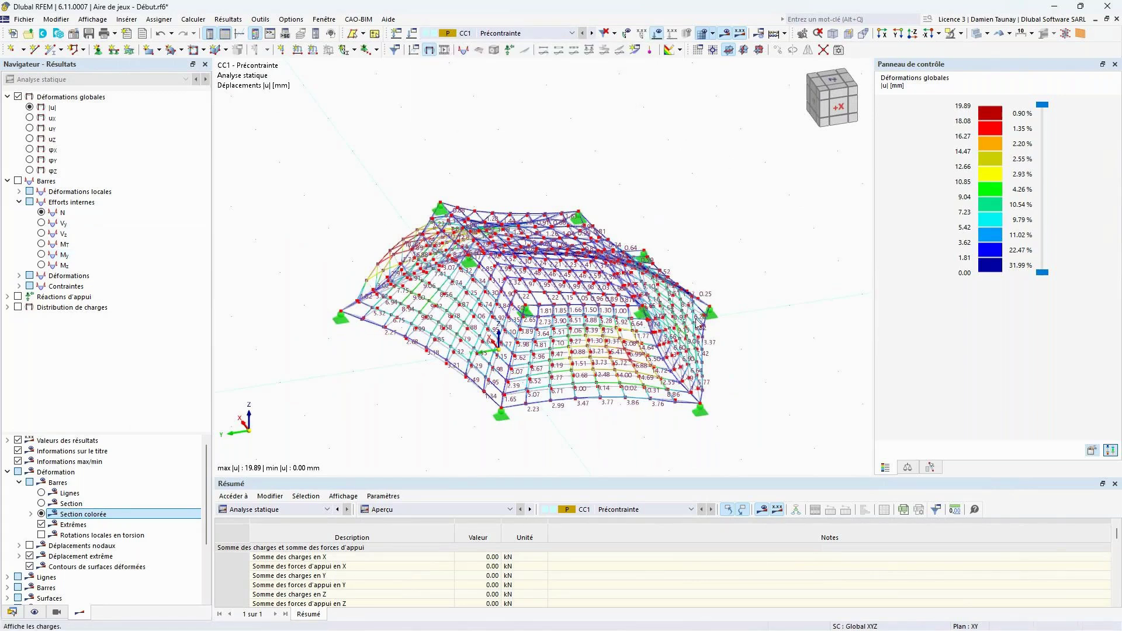
pyautogui.keyDown('ctrl'); pyautogui.moveTo(613, 440); pyautogui.dragTo(659, 430, button='middle'); pyautogui.keyUp('ctrl')
pyautogui.rightClick(657, 426)
pyautogui.click(597, 156)
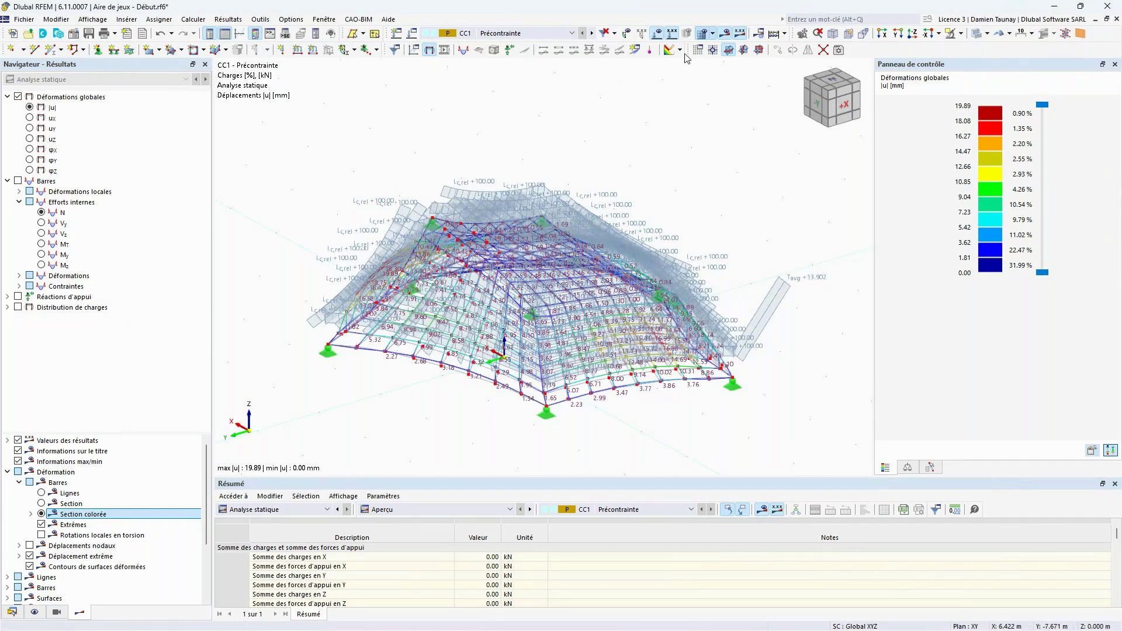
pyautogui.click(657, 34)
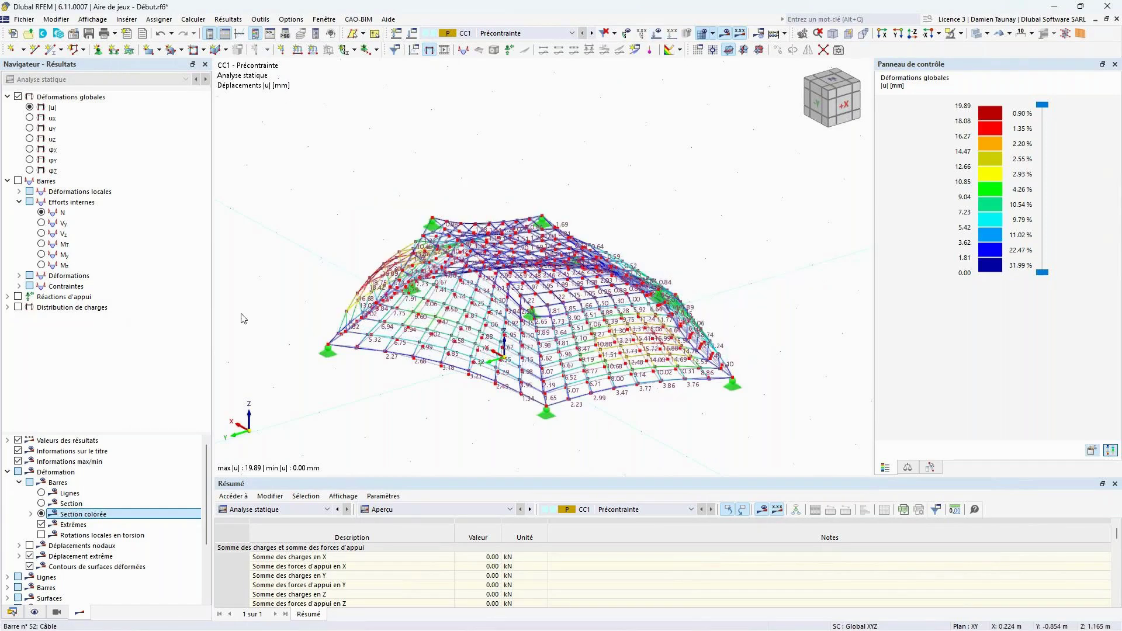
# Step: Examine the member axial forces N around the corner support and return the display to the global deformations
pyautogui.click(41, 212)
pyautogui.scroll(8, 742, 391)
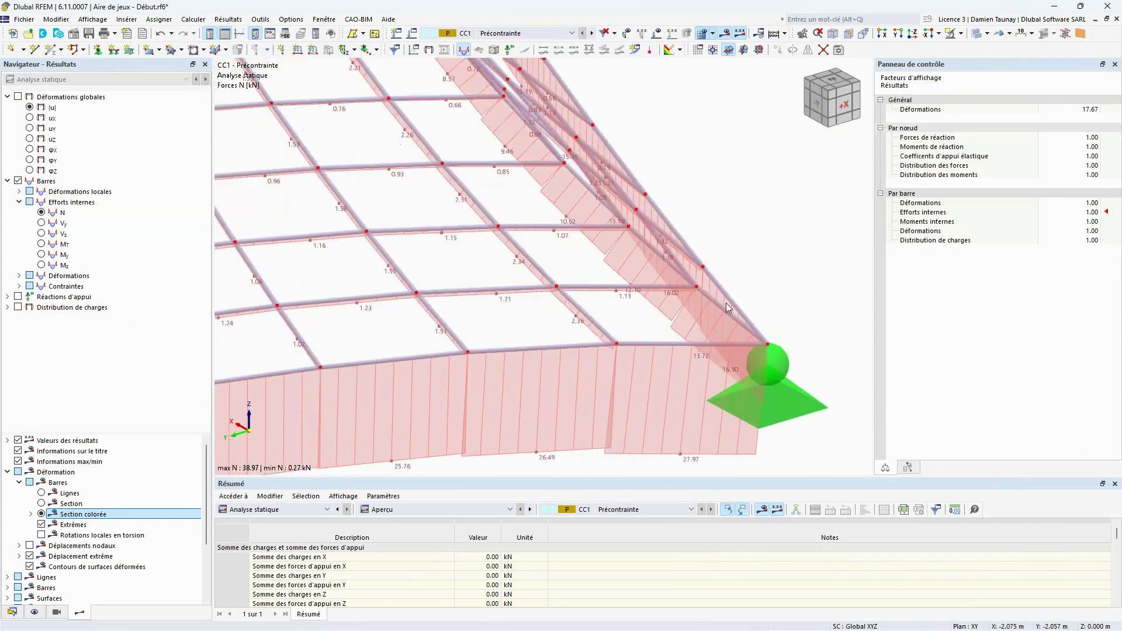
pyautogui.scroll(-10, 566, 306)
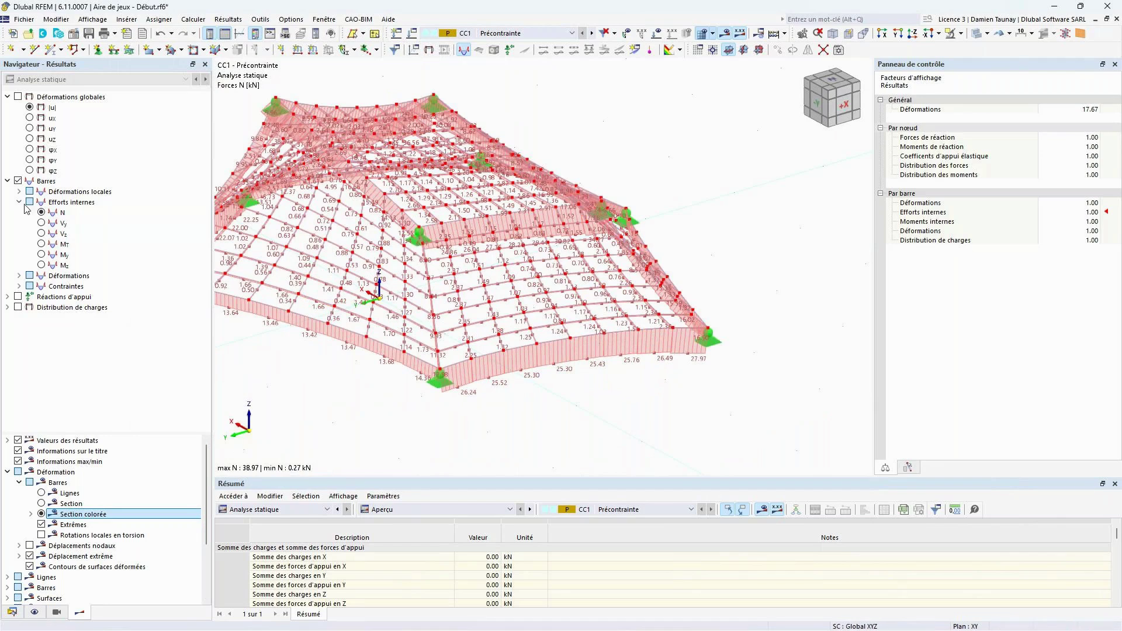
pyautogui.click(18, 97)
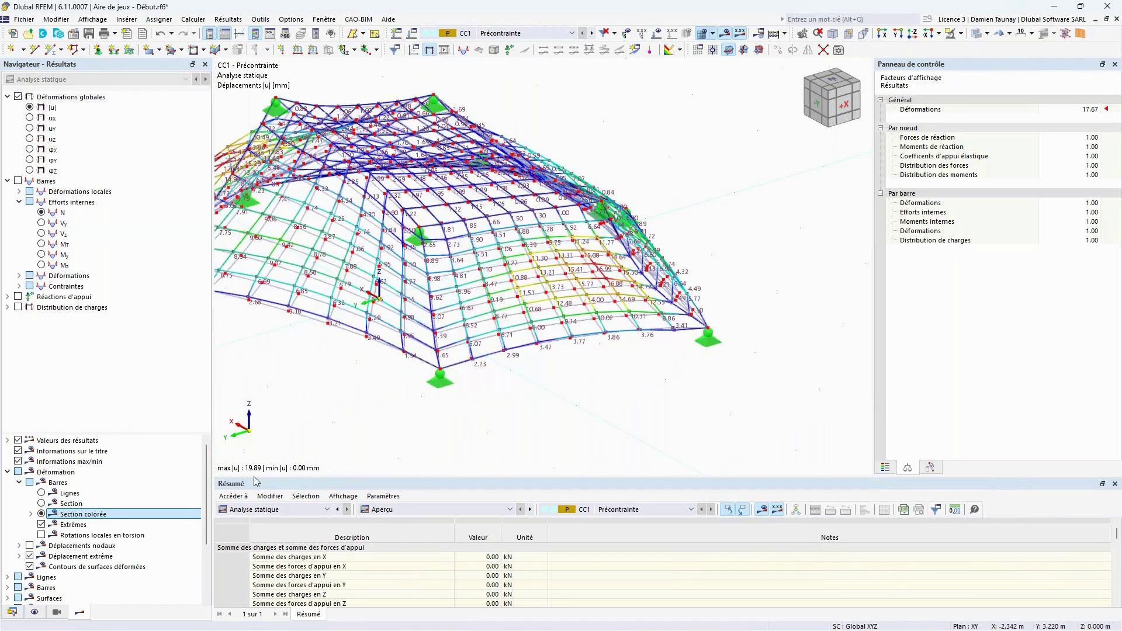
pyautogui.moveTo(637, 425); pyautogui.dragTo(695, 436, button='middle')
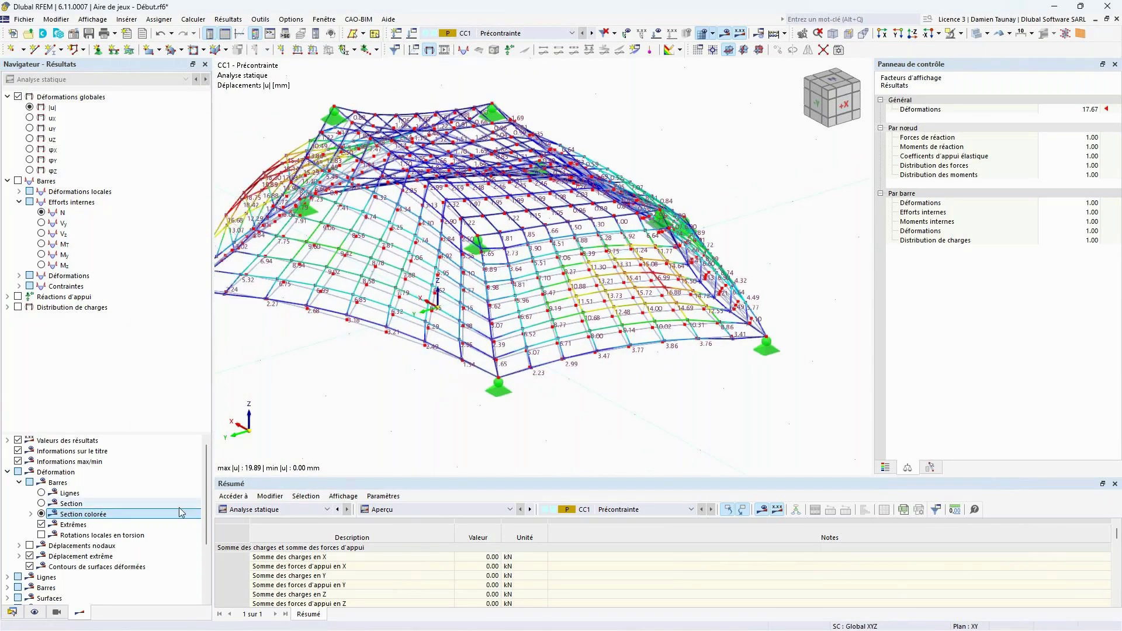
pyautogui.keyDown('ctrl'); pyautogui.moveTo(609, 435); pyautogui.dragTo(590, 449, button='middle'); pyautogui.keyUp('ctrl')
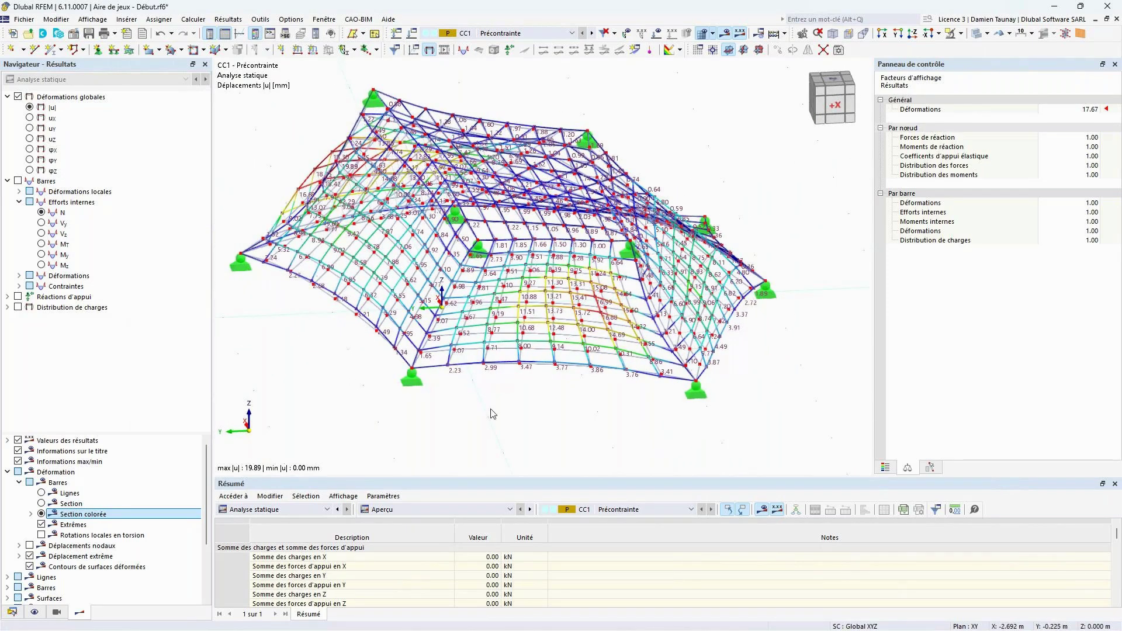
# Step: Switch to the model Aire de jeux - Itérations 15, 75 et 150.rf6 and examine the CC1 deformations with the colour scale
pyautogui.click(12, 612)
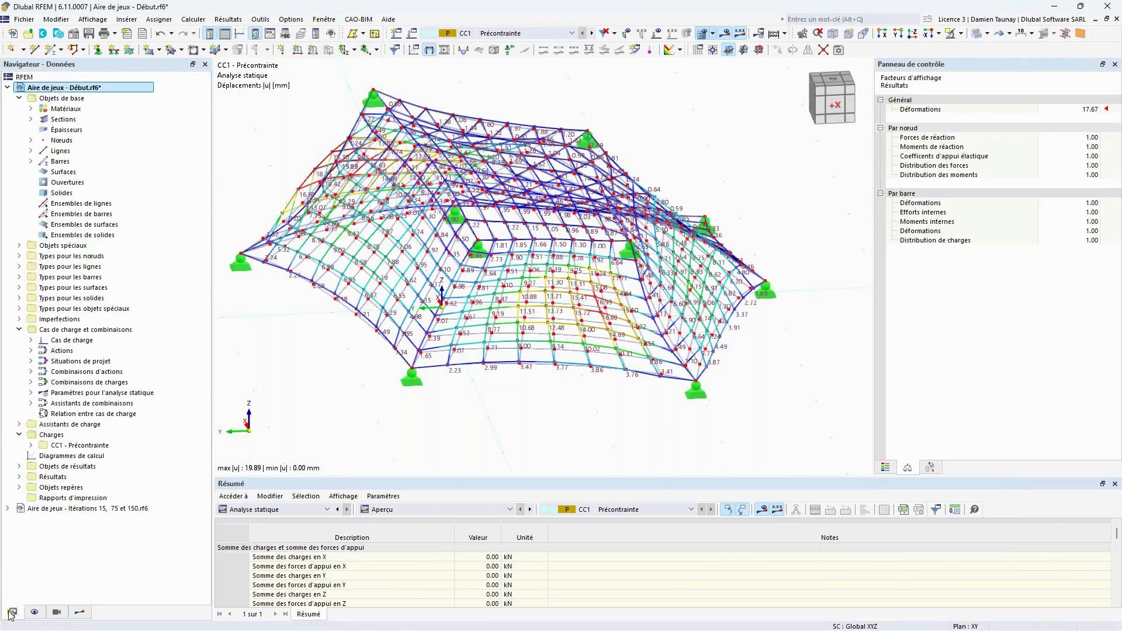
pyautogui.click(82, 508)
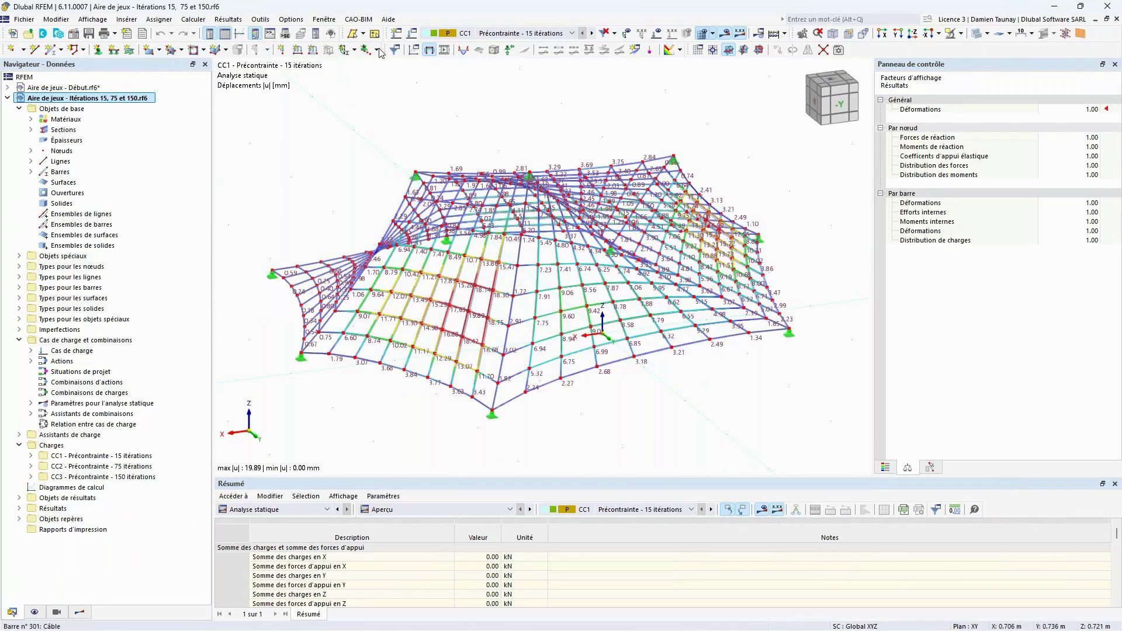
pyautogui.click(501, 33)
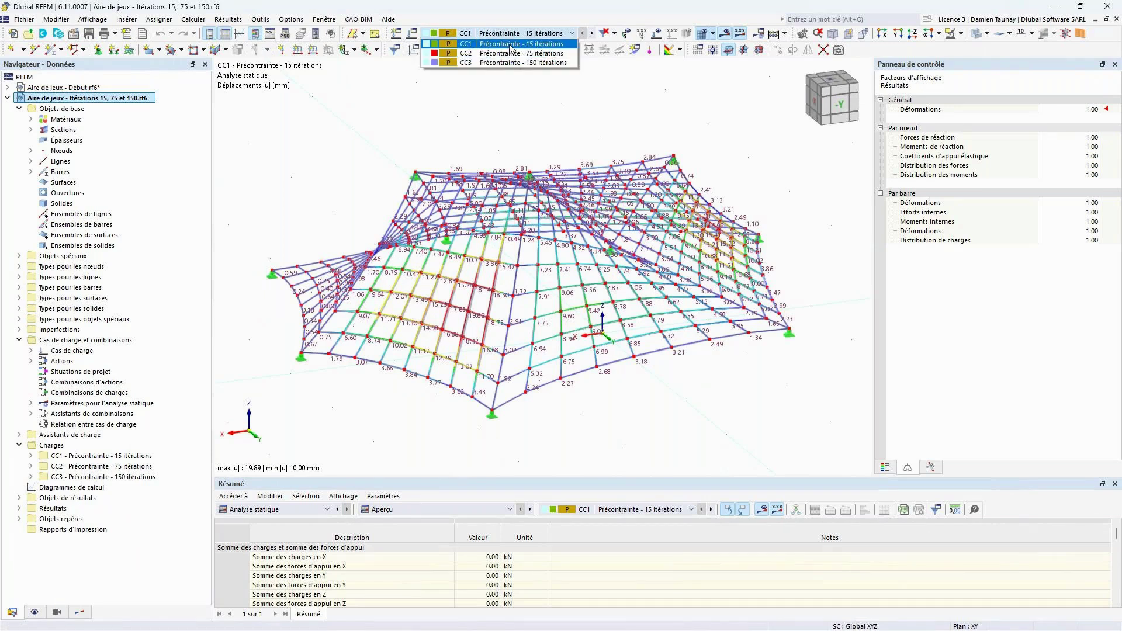
pyautogui.click(513, 75)
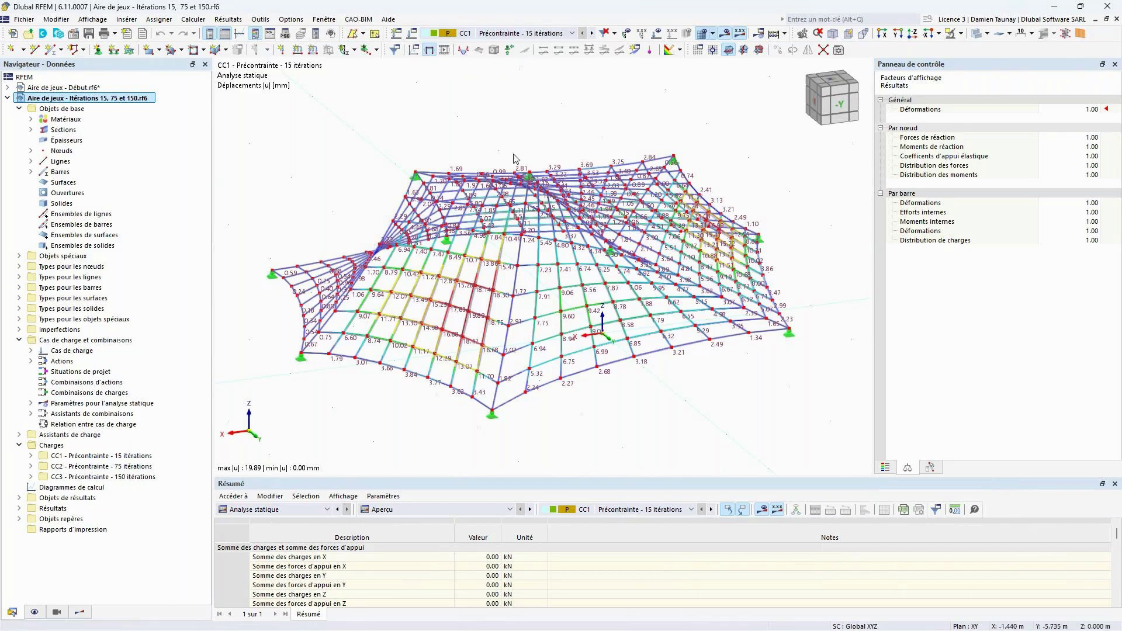
pyautogui.click(885, 467)
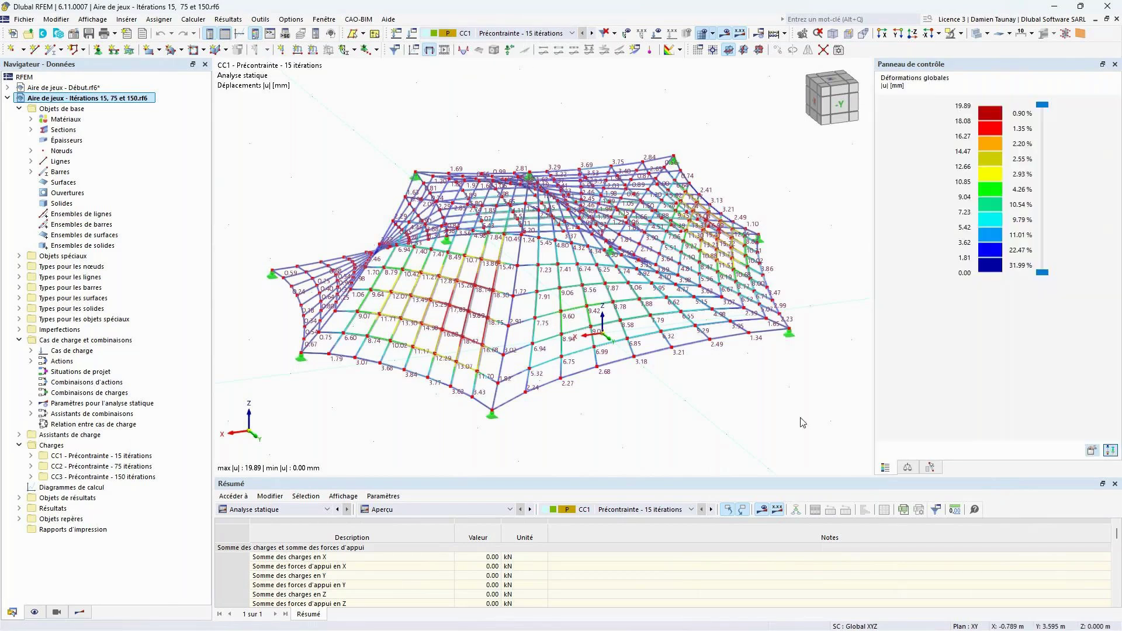
pyautogui.moveTo(875, 345); pyautogui.dragTo(921, 345)
pyautogui.keyDown('ctrl'); pyautogui.moveTo(409, 350); pyautogui.dragTo(440, 401, button='middle'); pyautogui.keyUp('ctrl')
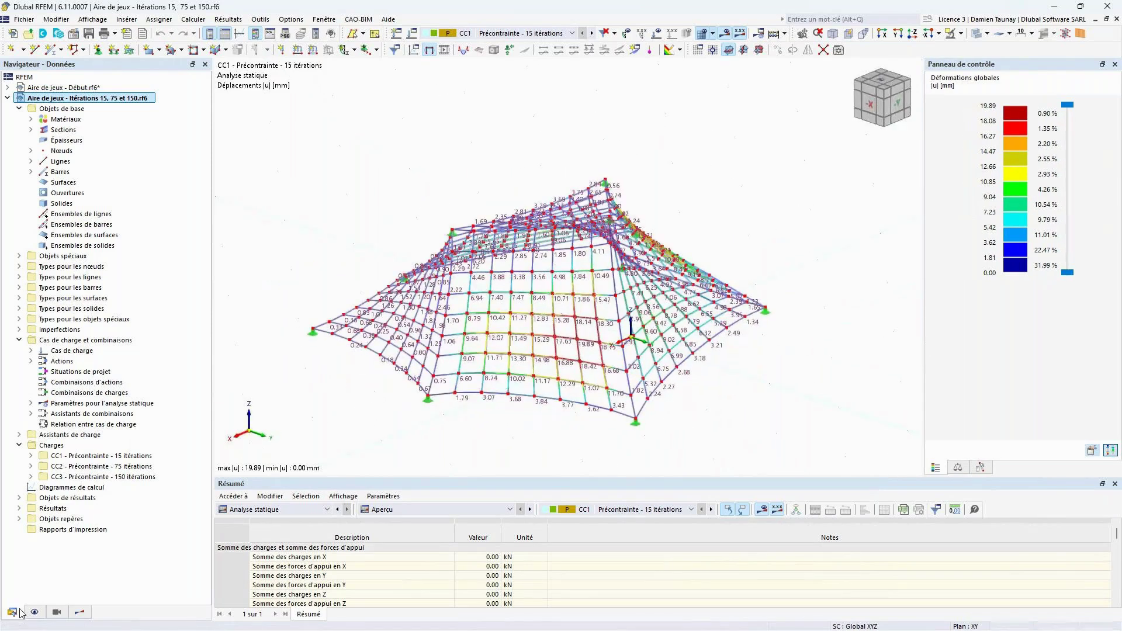
# Step: Compare the deformation results of load cases CC2 with 75 iterations and CC3 with 150 iterations
pyautogui.click(80, 611)
pyautogui.keyDown('ctrl'); pyautogui.moveTo(562, 176); pyautogui.dragTo(539, 143, button='middle'); pyautogui.keyUp('ctrl')
pyautogui.click(592, 33)
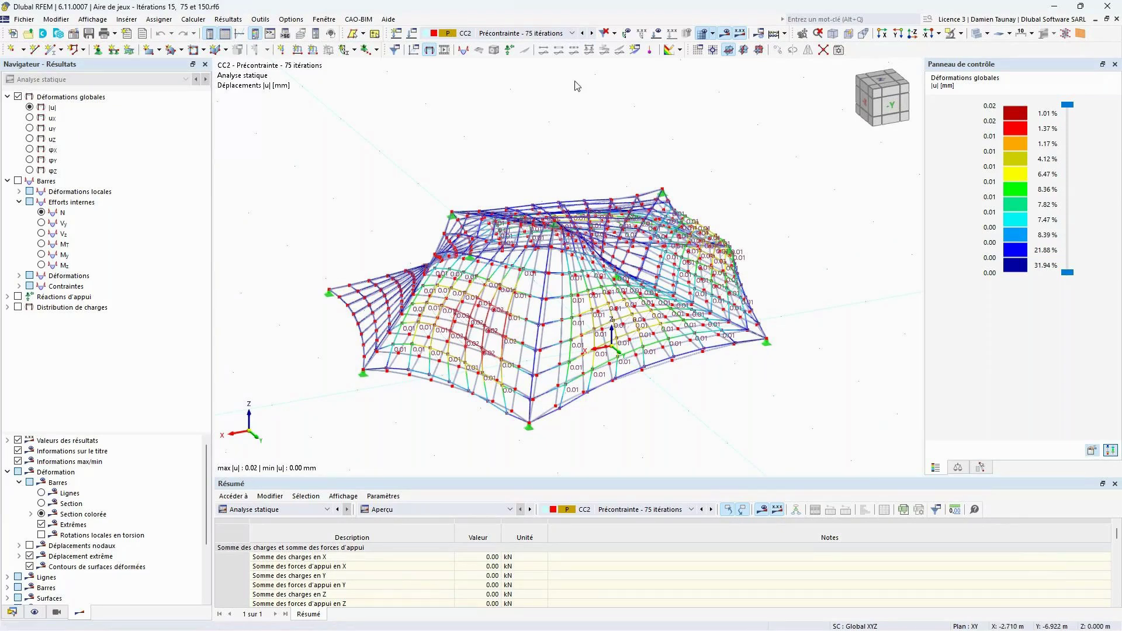
pyautogui.click(591, 34)
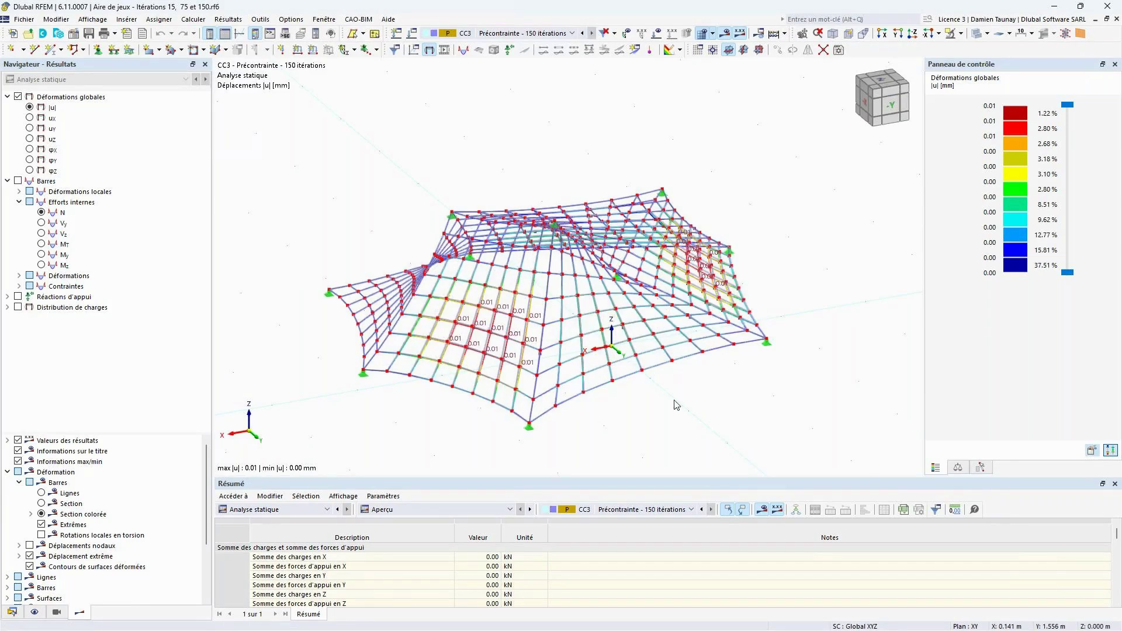
# Step: Display the member axial forces N for load case CC3 with 150 iterations and examine them around the net's corner support
pyautogui.keyDown('ctrl'); pyautogui.moveTo(413, 421); pyautogui.dragTo(328, 431, button='middle'); pyautogui.keyUp('ctrl')
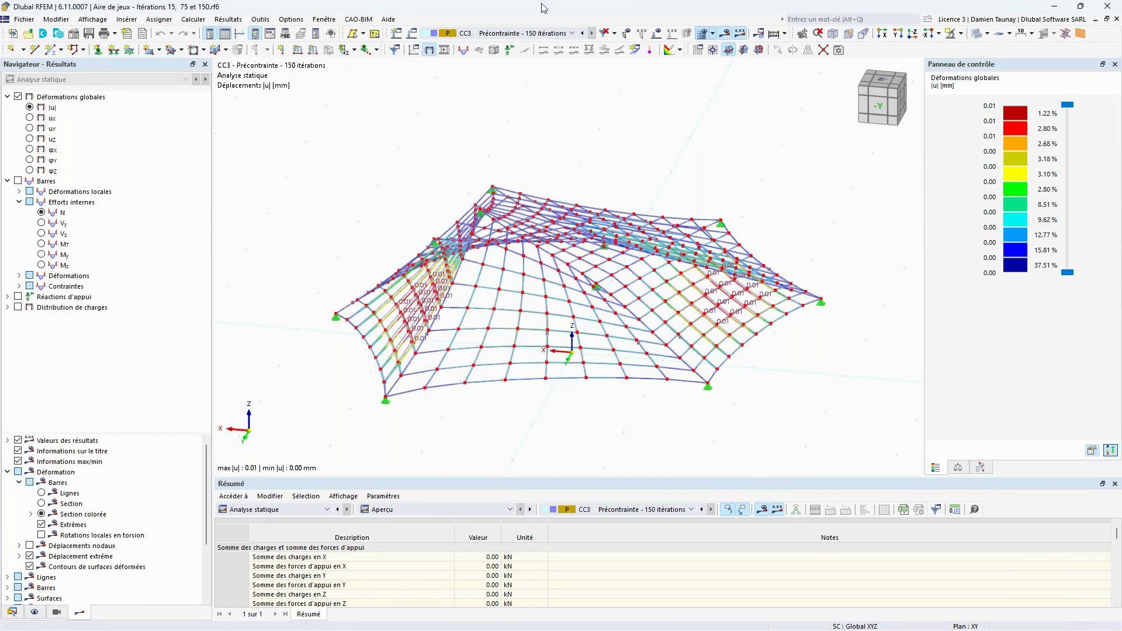
pyautogui.keyDown('ctrl'); pyautogui.moveTo(367, 386); pyautogui.dragTo(422, 404, button='middle'); pyautogui.keyUp('ctrl')
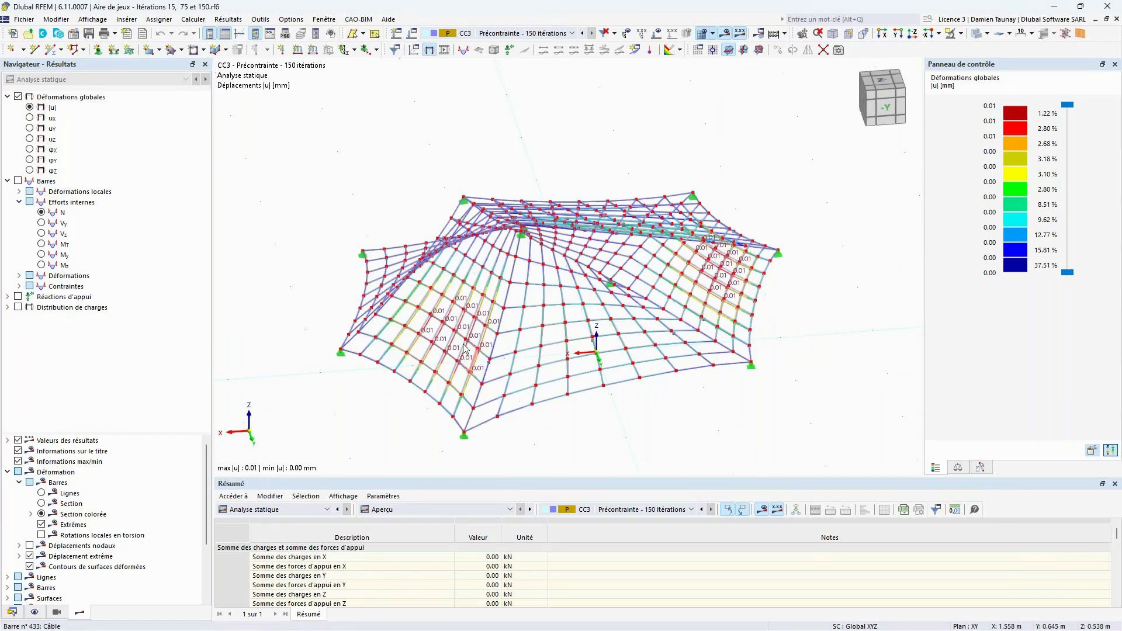
pyautogui.keyDown('ctrl'); pyautogui.moveTo(380, 411); pyautogui.dragTo(467, 416, button='middle'); pyautogui.keyUp('ctrl')
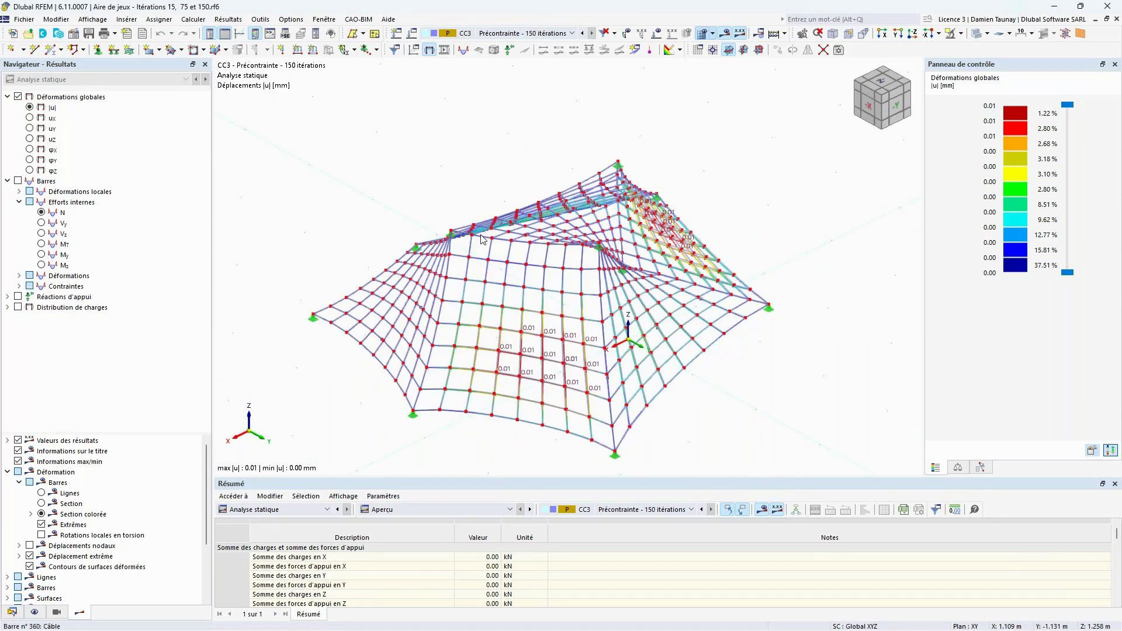
pyautogui.keyDown('ctrl'); pyautogui.moveTo(437, 237); pyautogui.dragTo(420, 293, button='middle'); pyautogui.keyUp('ctrl')
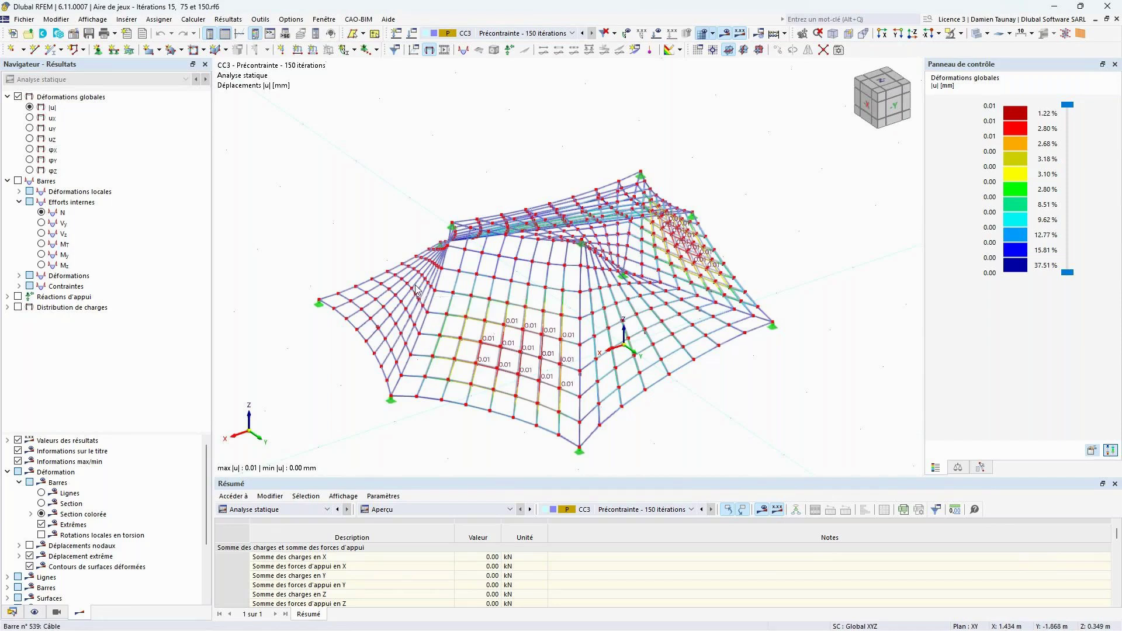
pyautogui.moveTo(623, 403); pyautogui.dragTo(596, 381, button='middle')
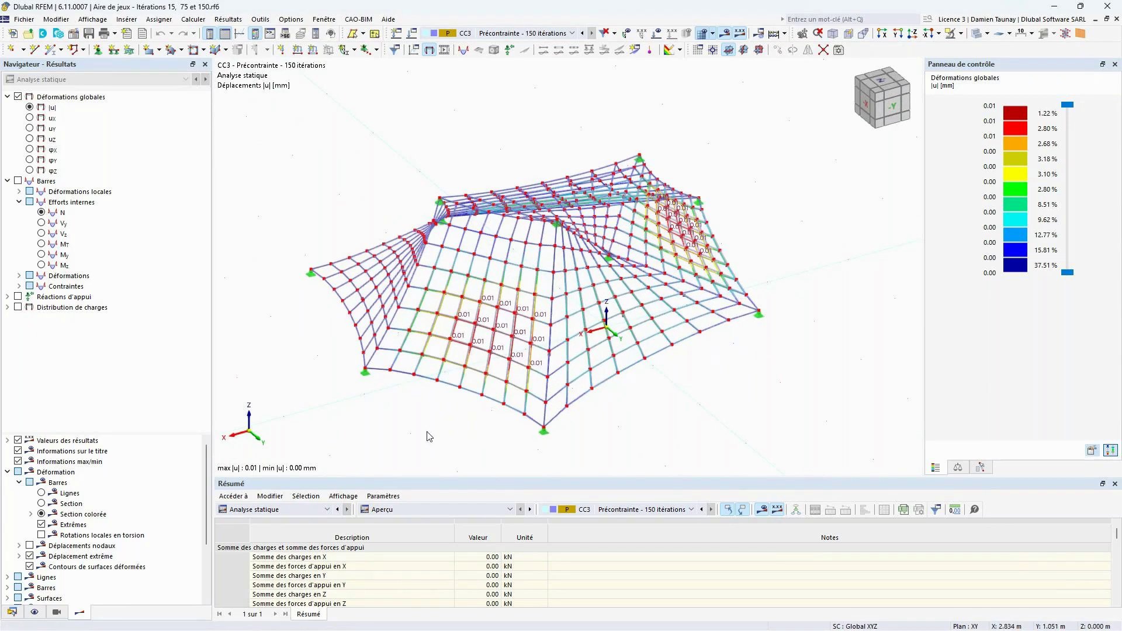
pyautogui.click(59, 212)
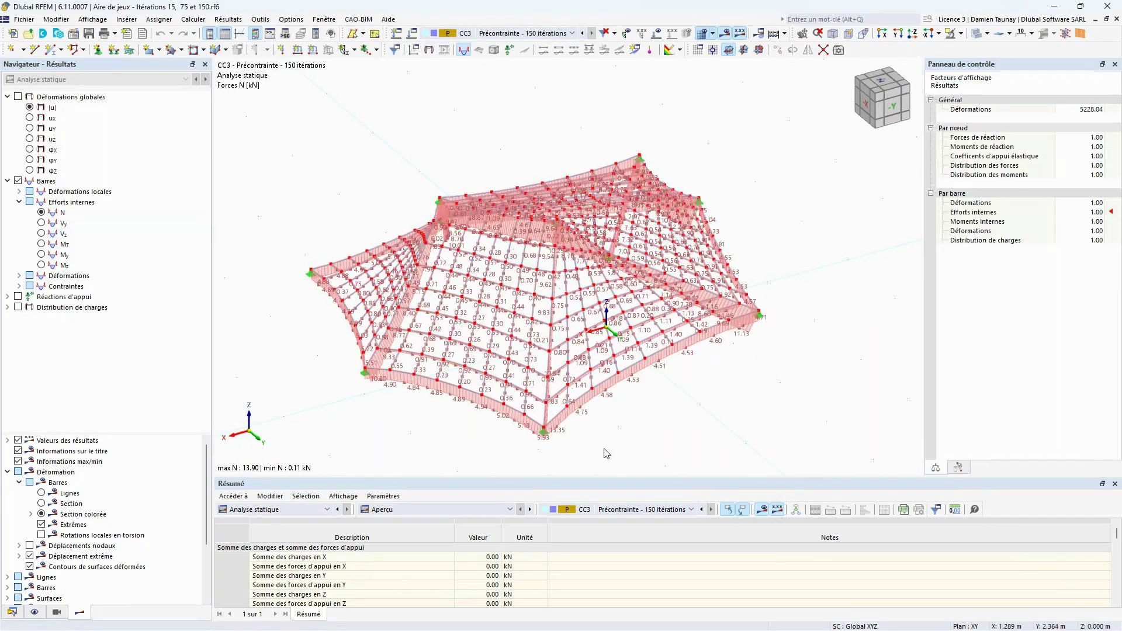
pyautogui.keyDown('ctrl'); pyautogui.moveTo(514, 428); pyautogui.dragTo(814, 394, button='middle'); pyautogui.keyUp('ctrl')
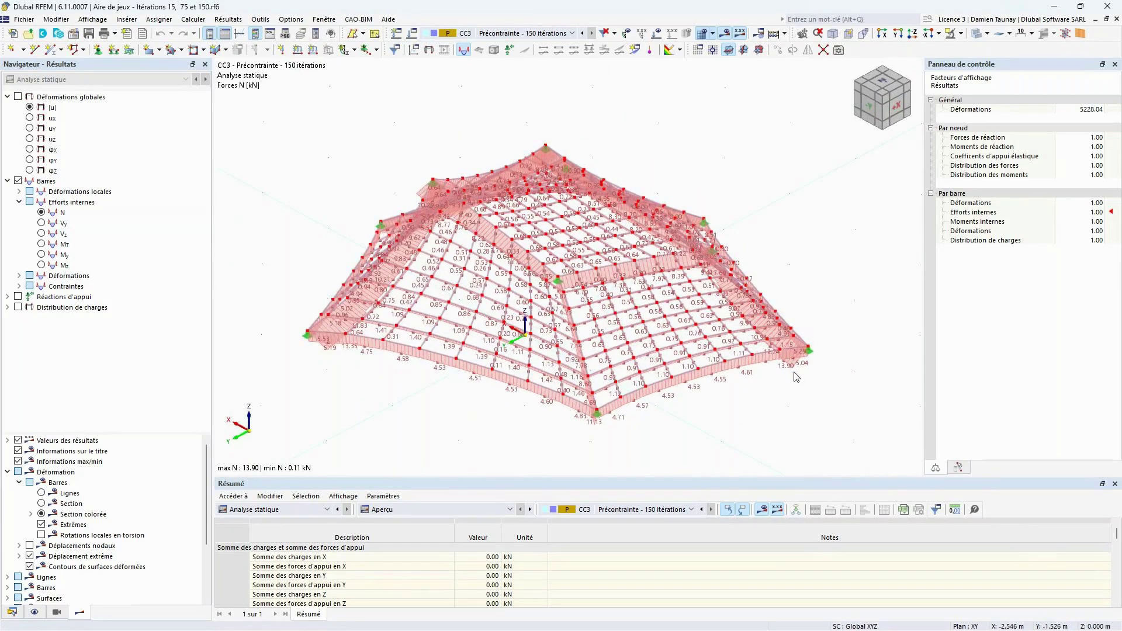
pyautogui.scroll(5, 795, 376)
# Step: Compare the member axial forces N of CC2 with 75 iterations and CC1 with 15 iterations around the corner support
pyautogui.click(581, 33)
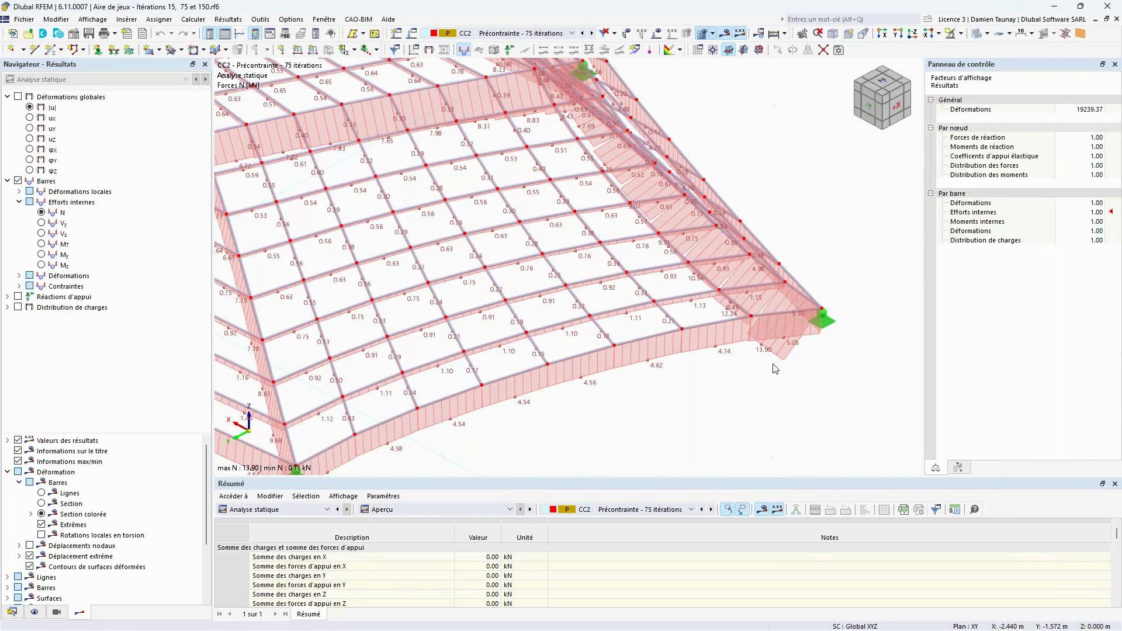
pyautogui.click(582, 34)
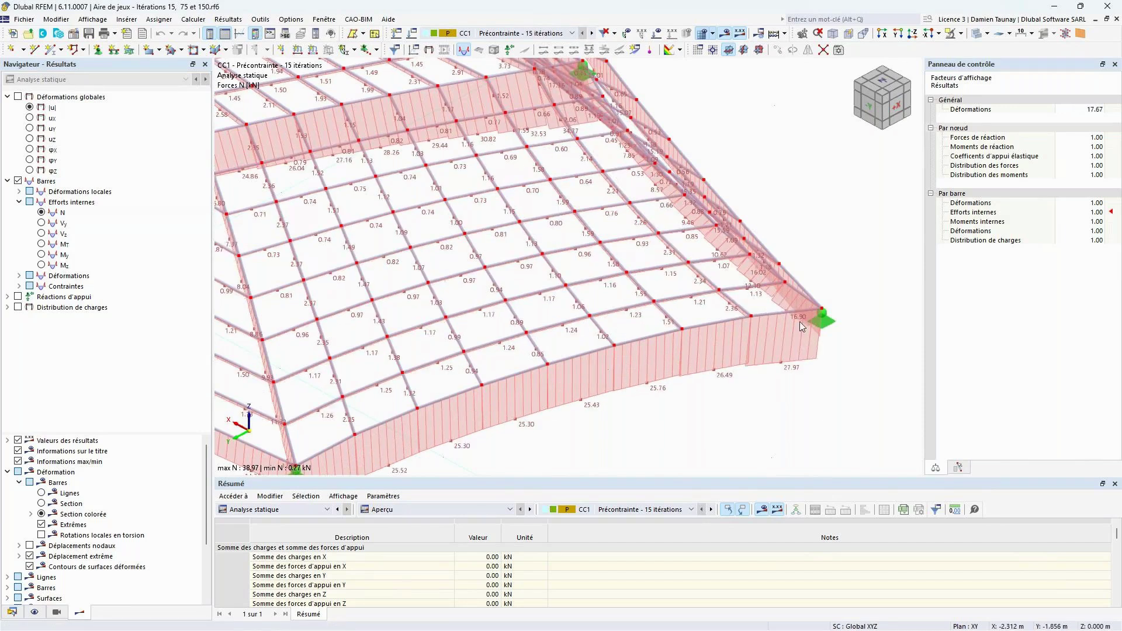
pyautogui.moveTo(799, 322); pyautogui.dragTo(786, 356, button='middle')
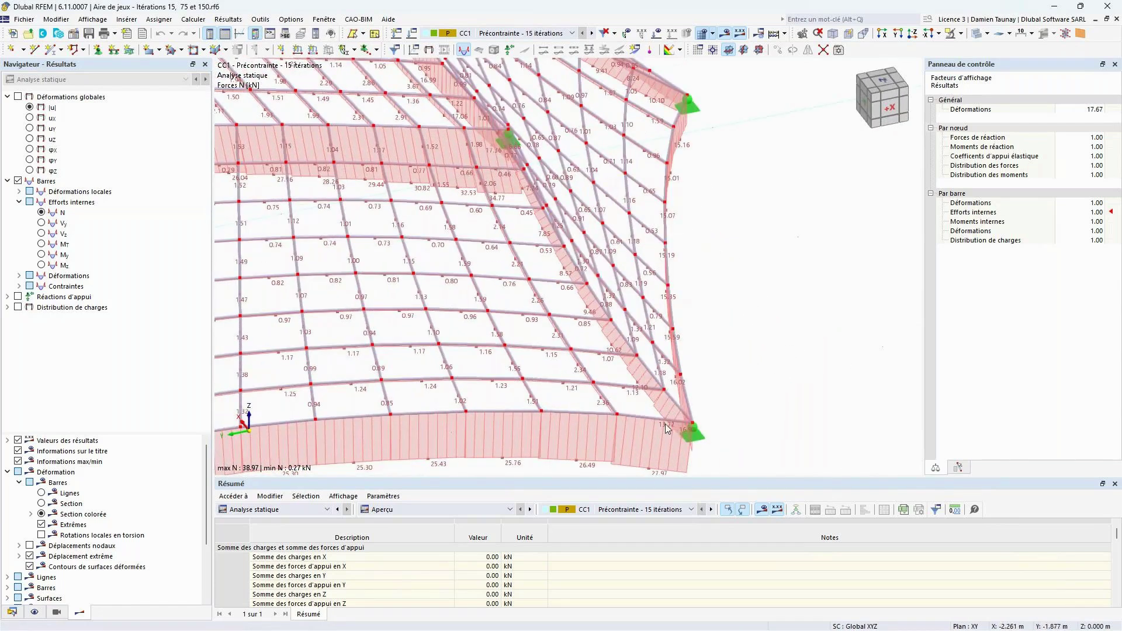
pyautogui.scroll(2, 665, 423)
pyautogui.scroll(-5, 661, 419)
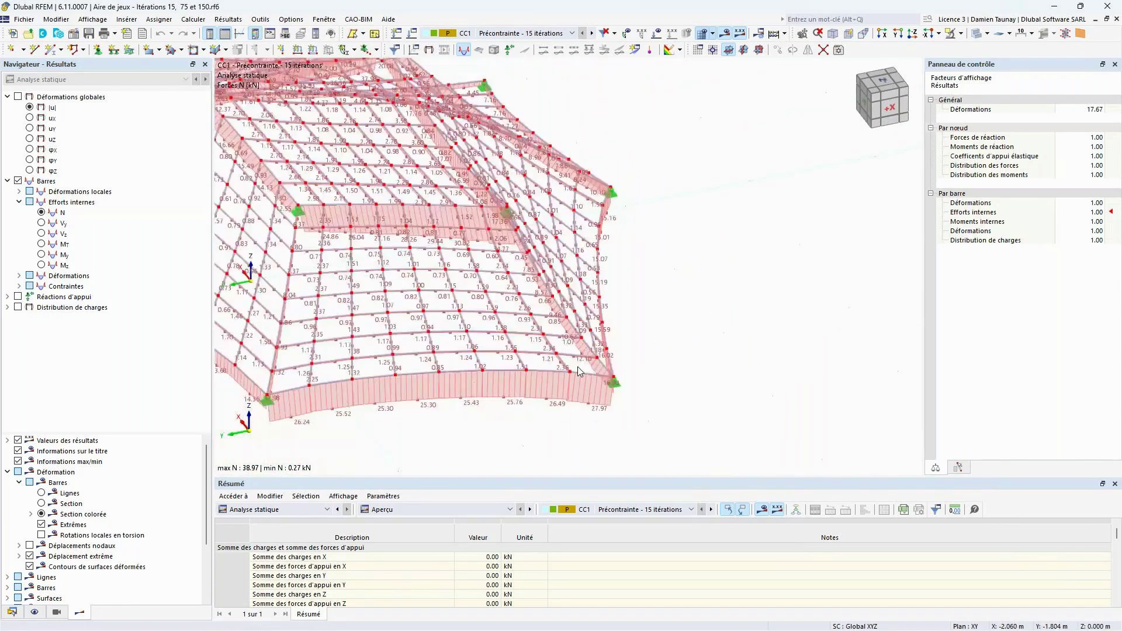
pyautogui.scroll(2, 646, 426)
pyautogui.scroll(-2, 657, 445)
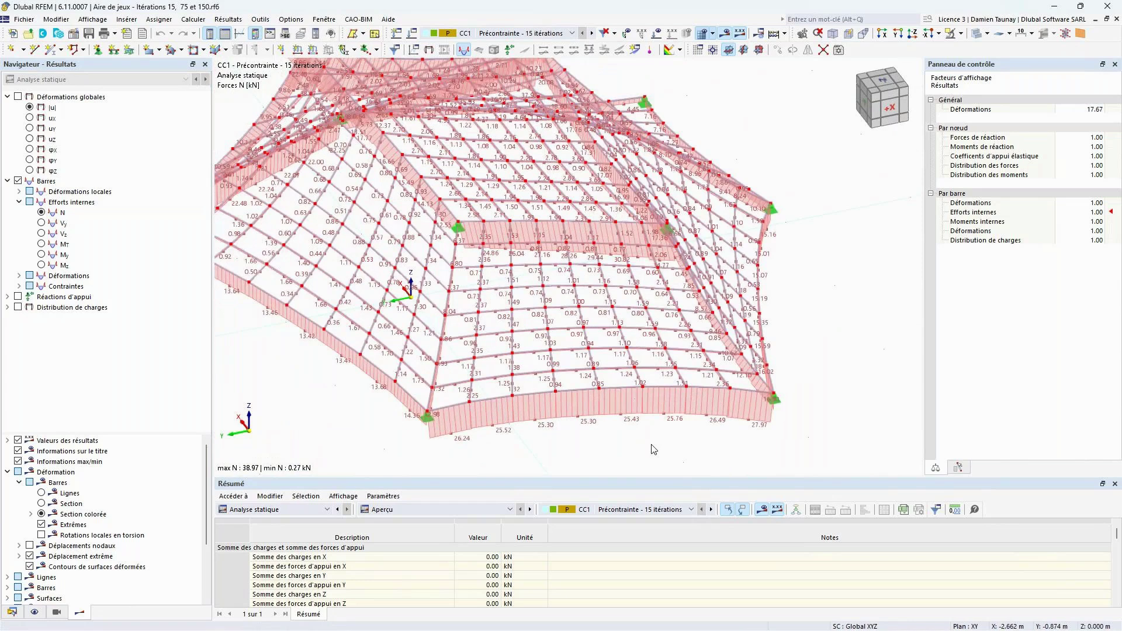
pyautogui.scroll(-3, 653, 449)
pyautogui.moveTo(651, 453); pyautogui.dragTo(656, 426, button='middle')
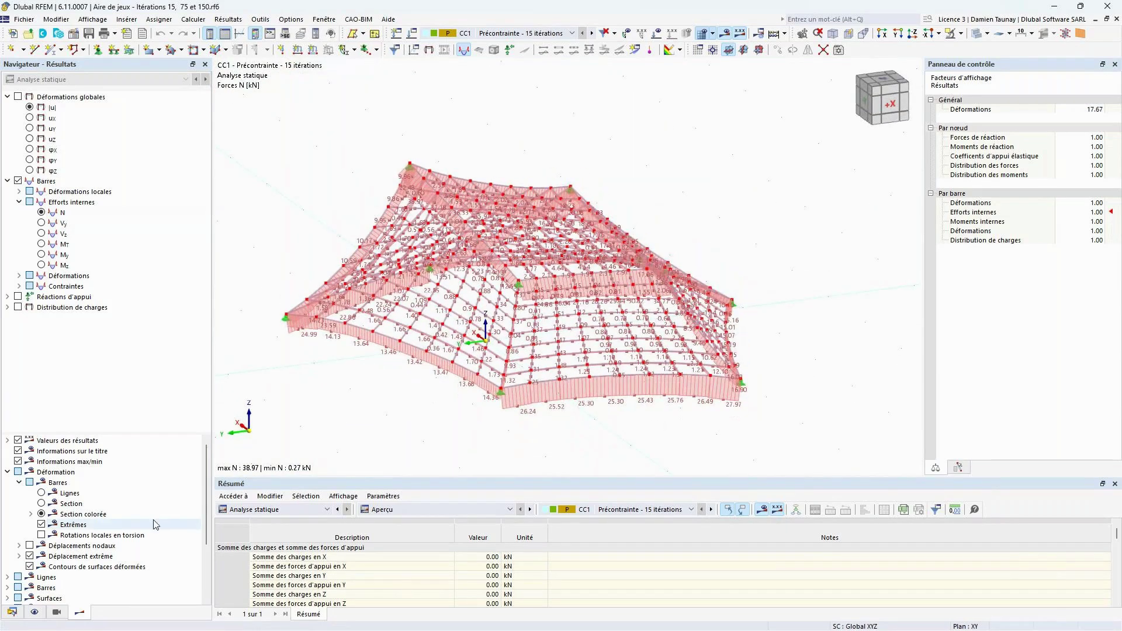
# Step: Switch to the model Aire de jeux - Début.rf6
pyautogui.click(12, 612)
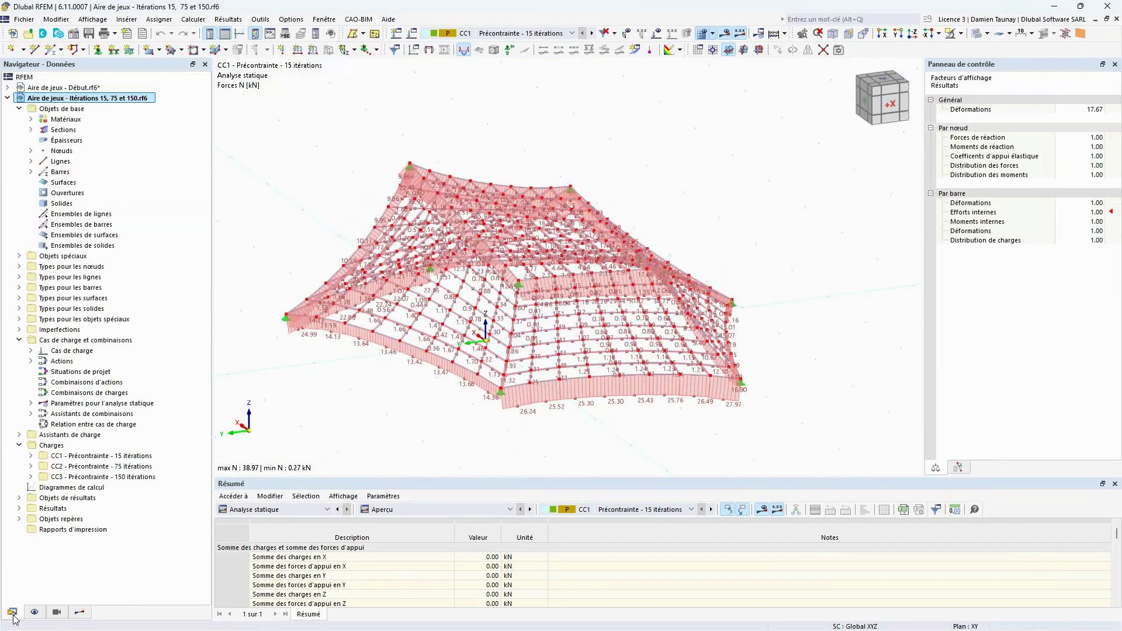
pyautogui.click(50, 89)
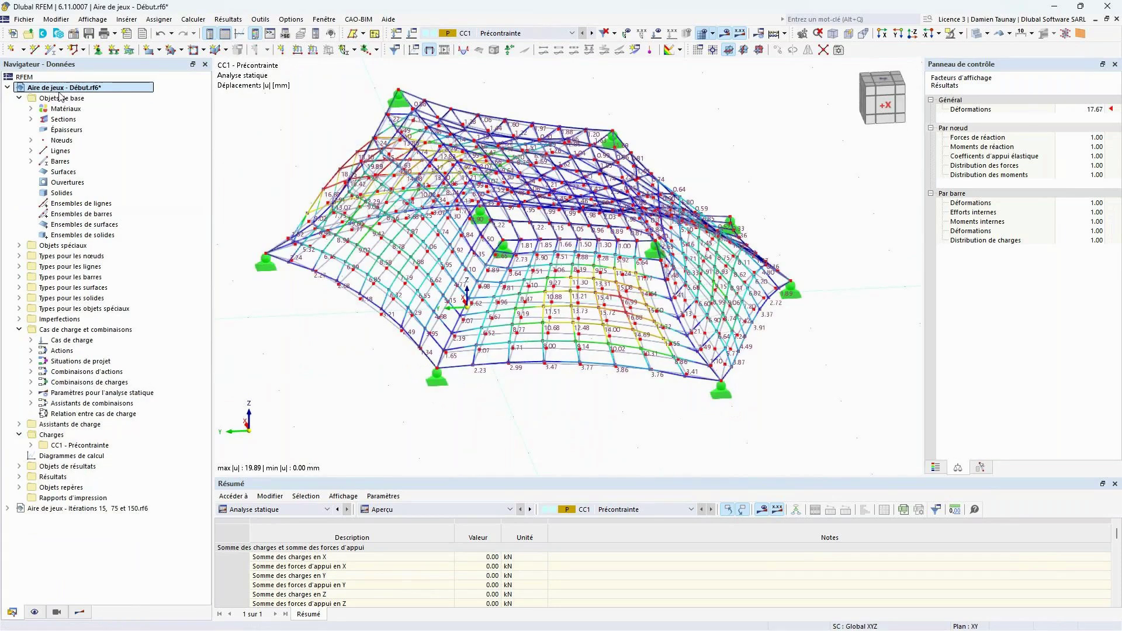
pyautogui.moveTo(798, 395)
pyautogui.keyDown('ctrl'); pyautogui.mouseDown(button='middle')
pyautogui.moveTo(550, 399)
pyautogui.moveTo(815, 400)
pyautogui.mouseUp(button='middle'); pyautogui.keyUp('ctrl')
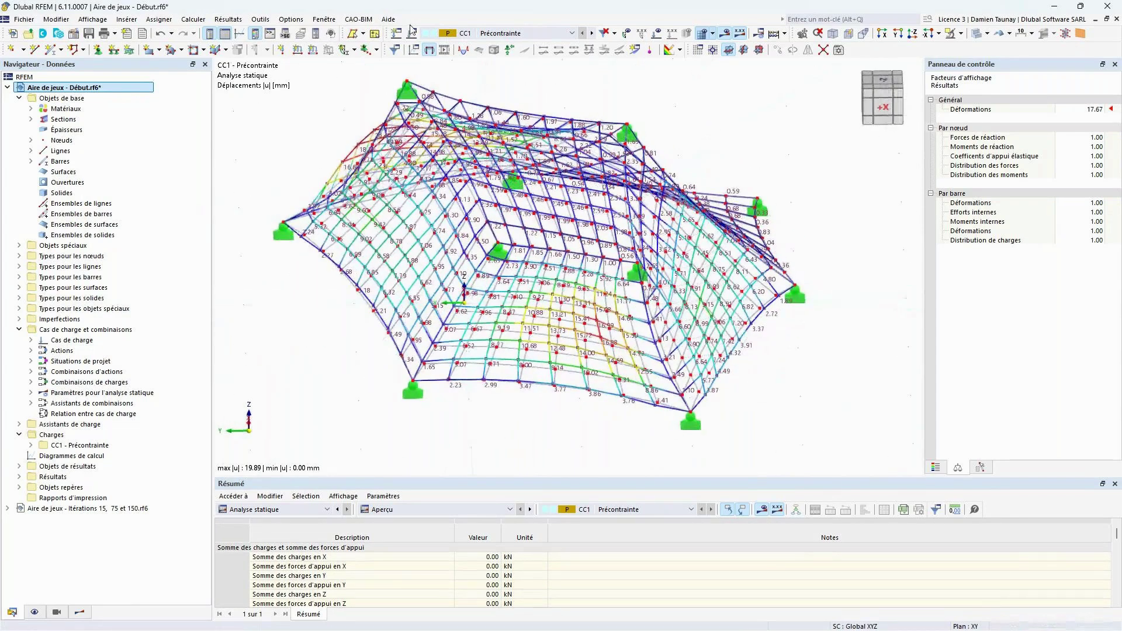
# Step: Set the form-finding iterations for prestress loads to 75 in analysis settings AS1, accept deleting the CC1 results and recalculate
pyautogui.click(412, 32)
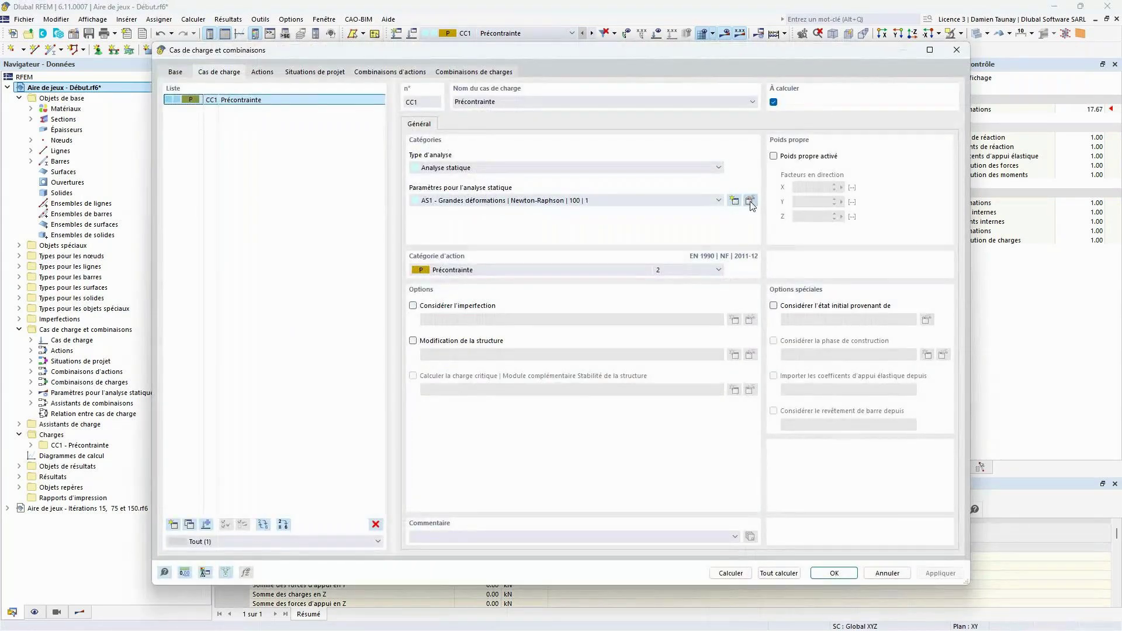
pyautogui.click(750, 201)
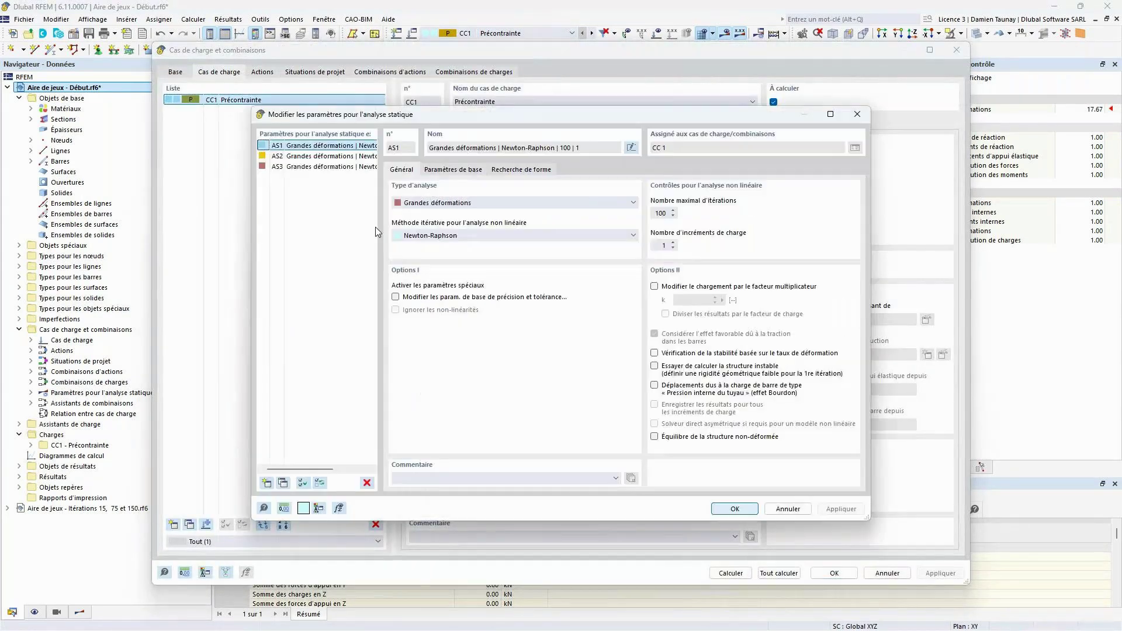
pyautogui.click(522, 169)
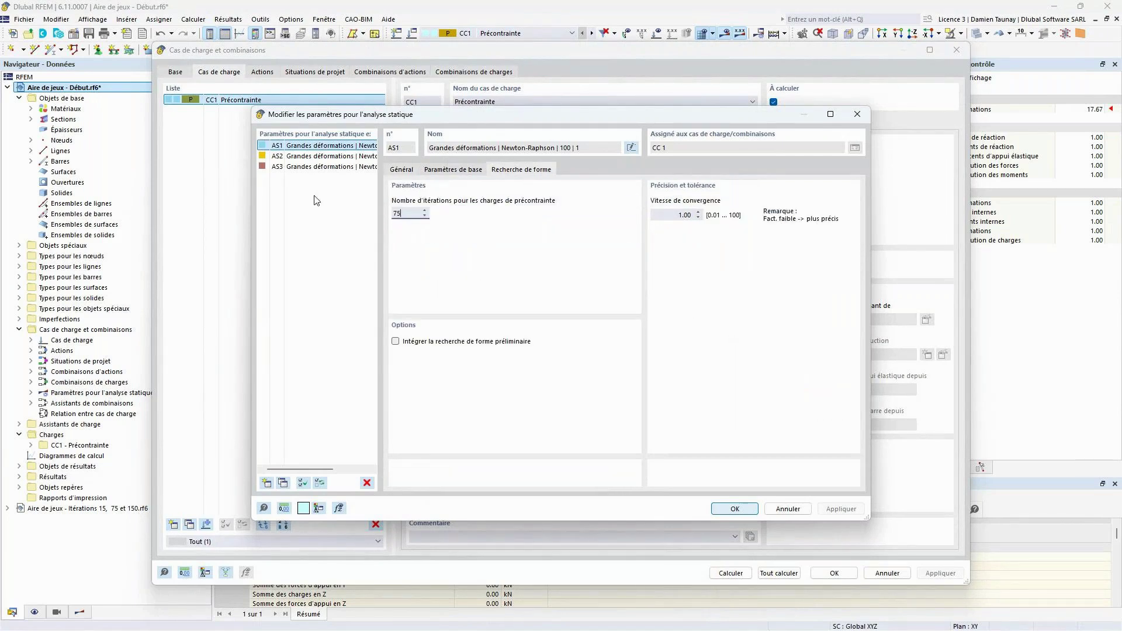
pyautogui.click(734, 509)
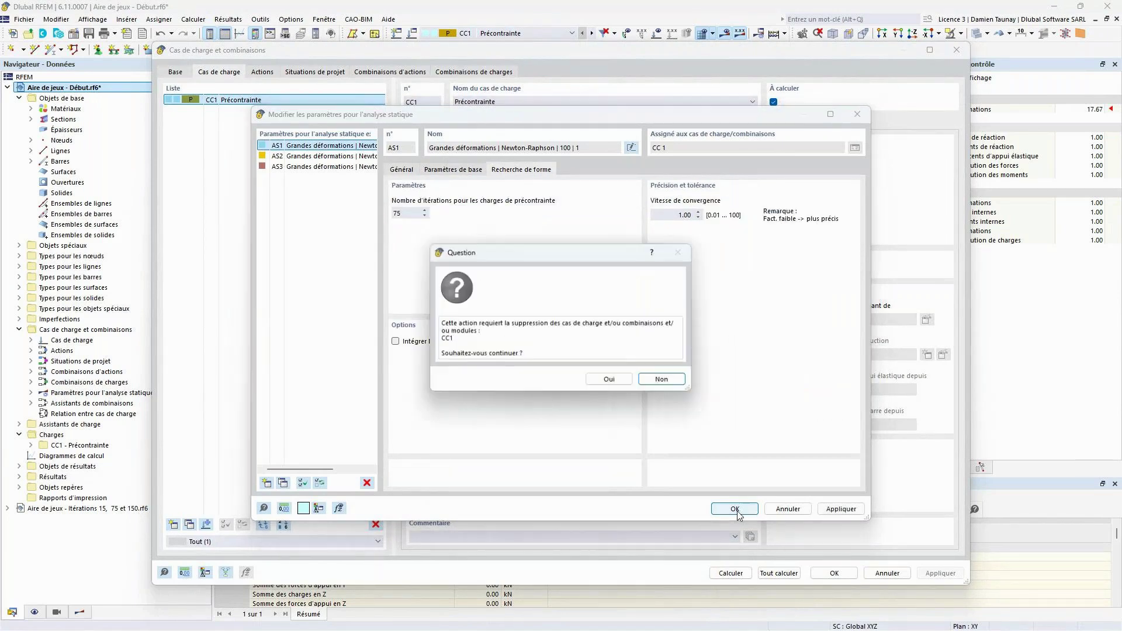
pyautogui.click(609, 379)
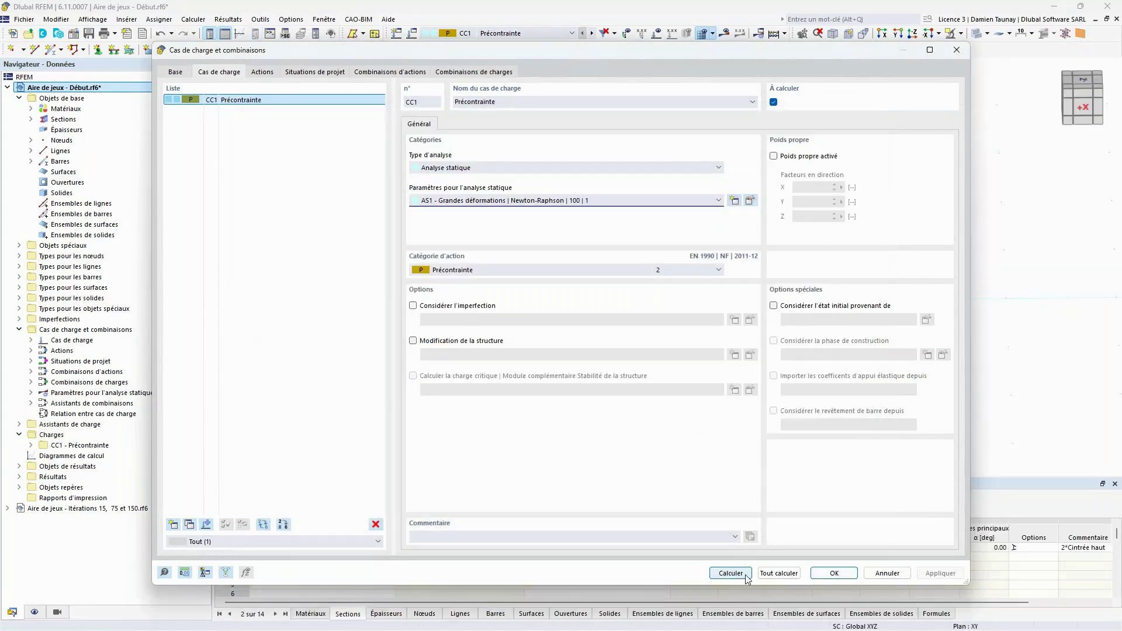
pyautogui.click(741, 576)
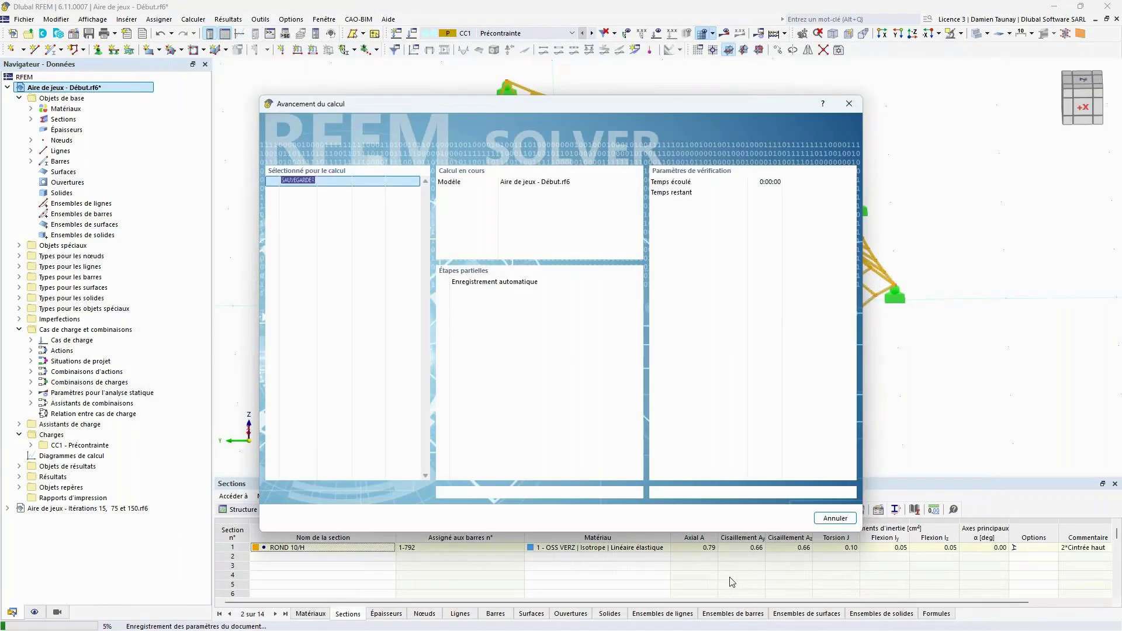
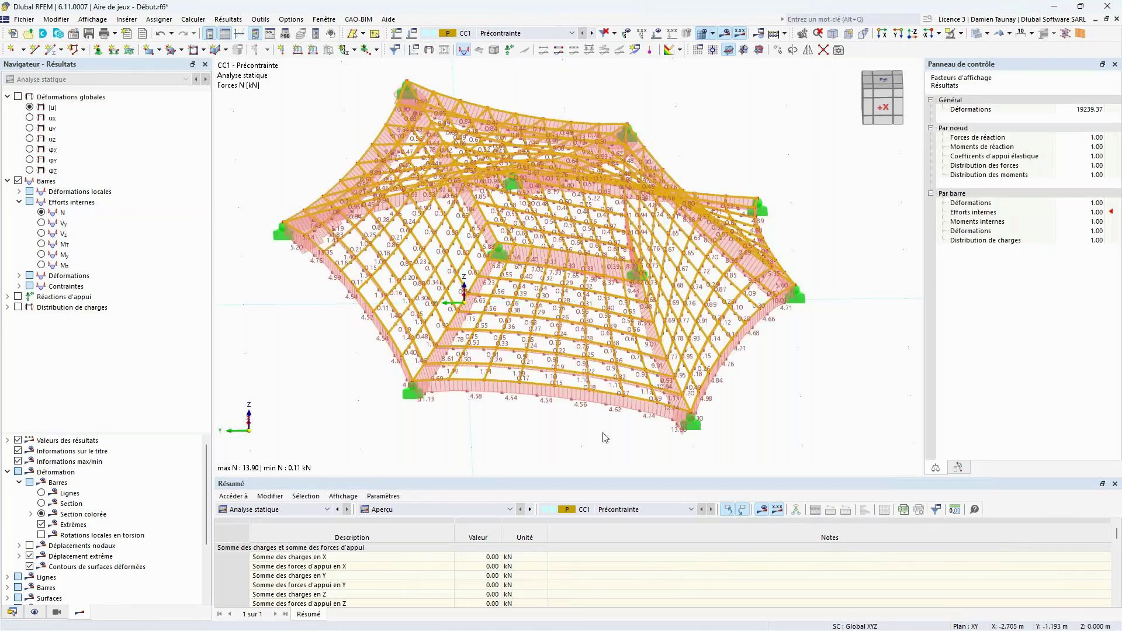
# Step: Clear the member selection and examine the axial forces N of load case CC1 from several sides of the net
pyautogui.keyDown('ctrl'); pyautogui.moveTo(603, 433); pyautogui.dragTo(716, 409, button='middle'); pyautogui.keyUp('ctrl')
pyautogui.rightClick(704, 408)
pyautogui.click(849, 267)
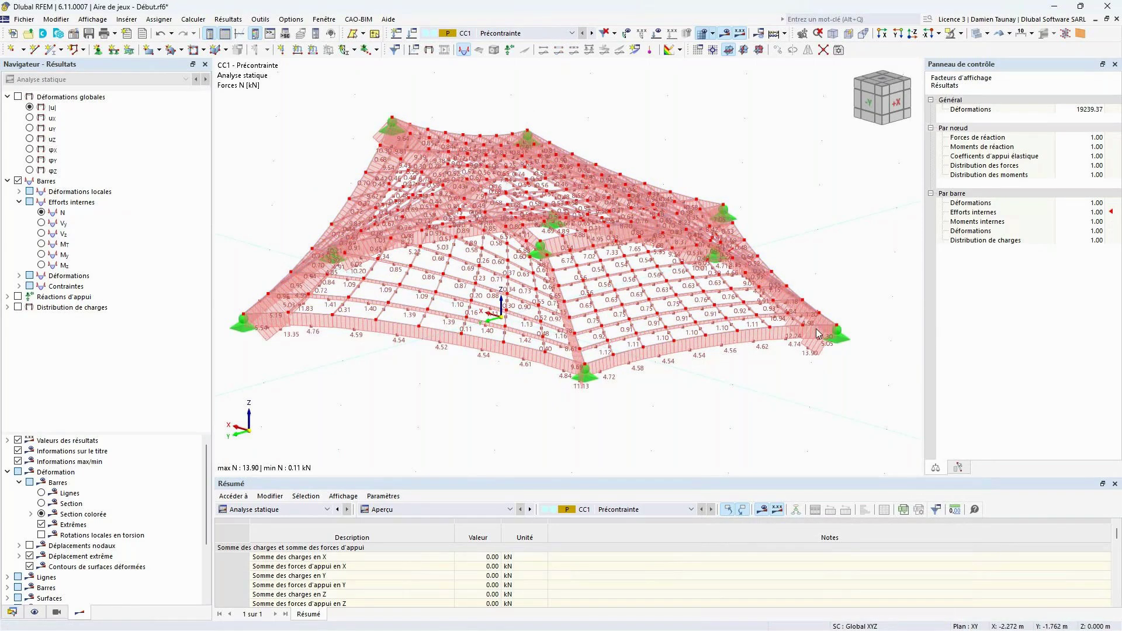
pyautogui.keyDown('ctrl'); pyautogui.moveTo(852, 245); pyautogui.dragTo(330, 338, button='middle'); pyautogui.keyUp('ctrl')
pyautogui.keyDown('ctrl'); pyautogui.moveTo(356, 388); pyautogui.dragTo(456, 232, button='middle'); pyautogui.keyUp('ctrl')
pyautogui.keyDown('ctrl'); pyautogui.moveTo(593, 434); pyautogui.dragTo(475, 436, button='middle'); pyautogui.keyUp('ctrl')
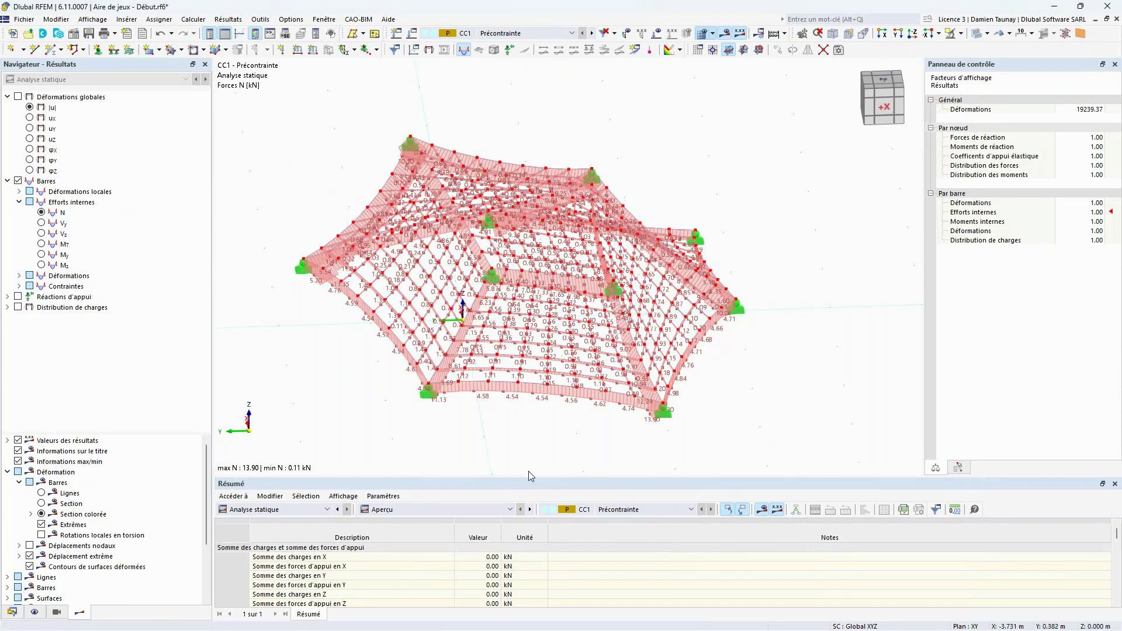
# Step: Create load case CC2 named Enfants with action category Aucune and the initial state taken from CC1 - Précontrainte
pyautogui.click(413, 35)
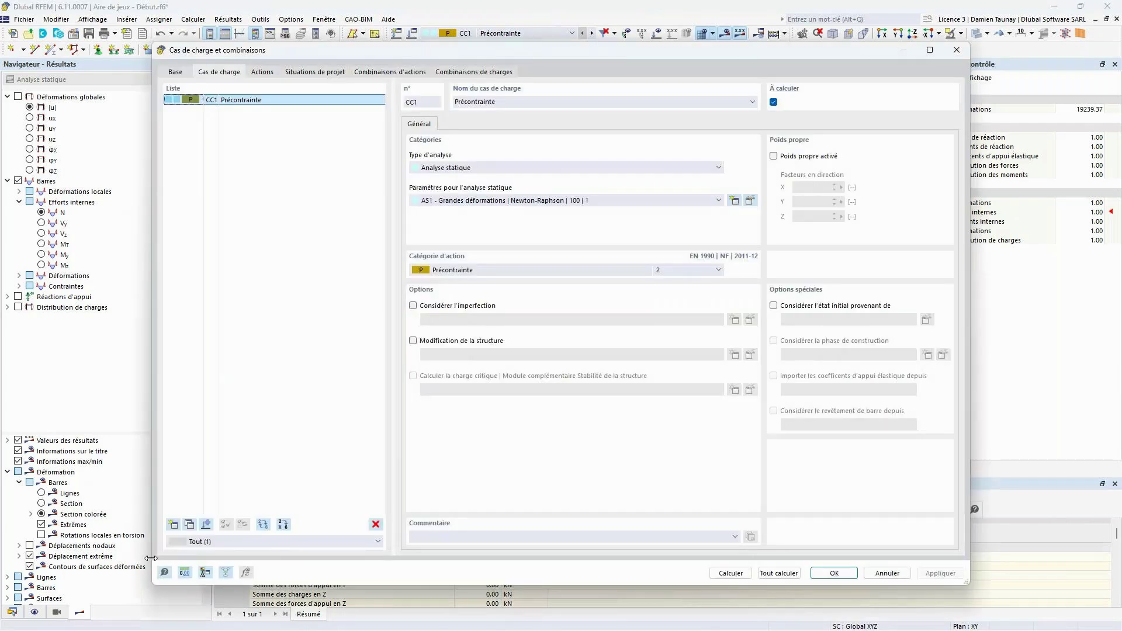
pyautogui.click(173, 524)
pyautogui.click(493, 270)
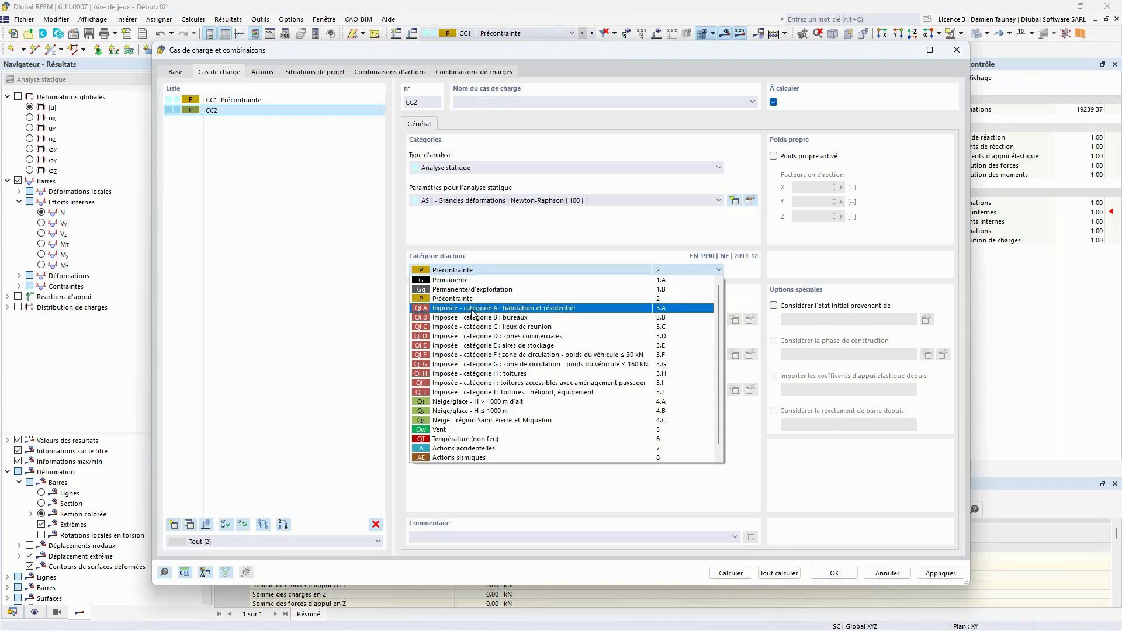
pyautogui.scroll(-1, 456, 456)
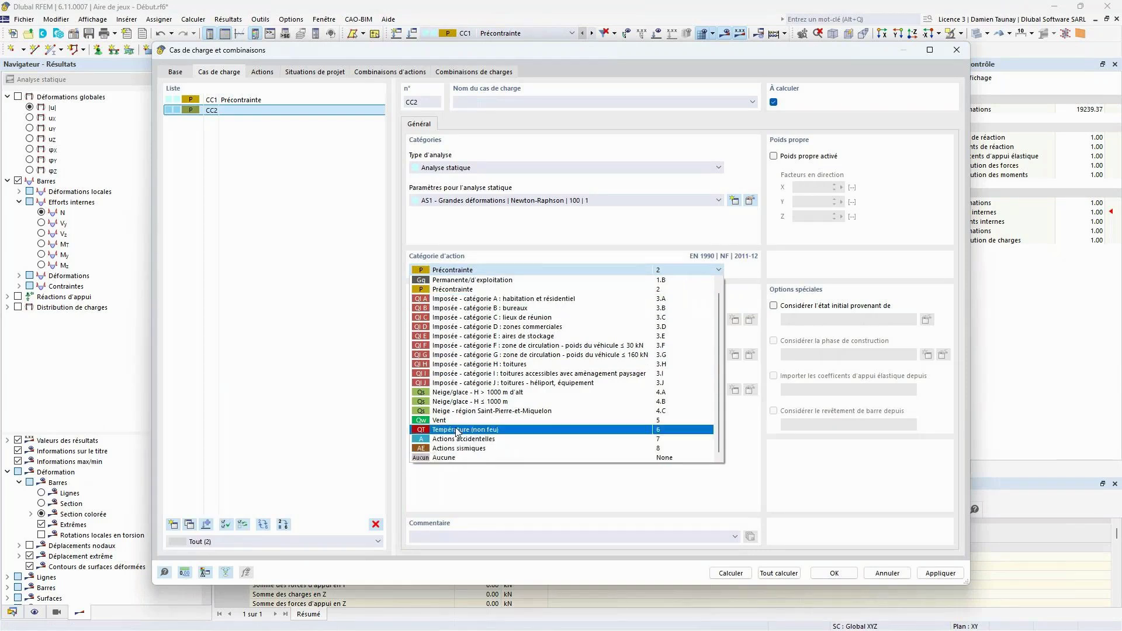
pyautogui.click(453, 459)
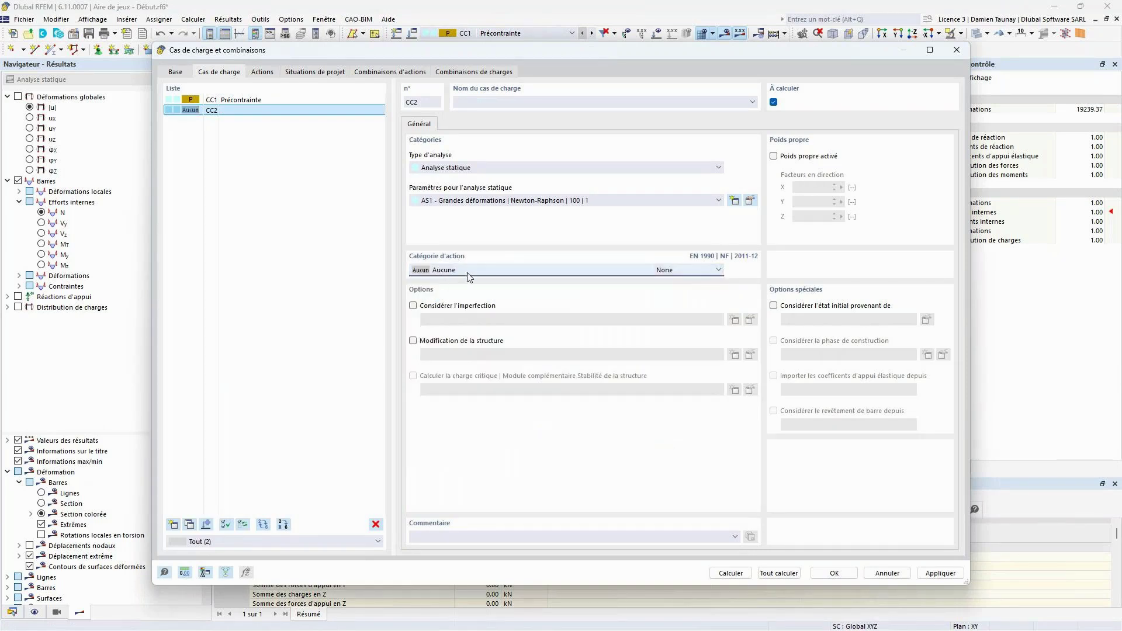
pyautogui.click(505, 102)
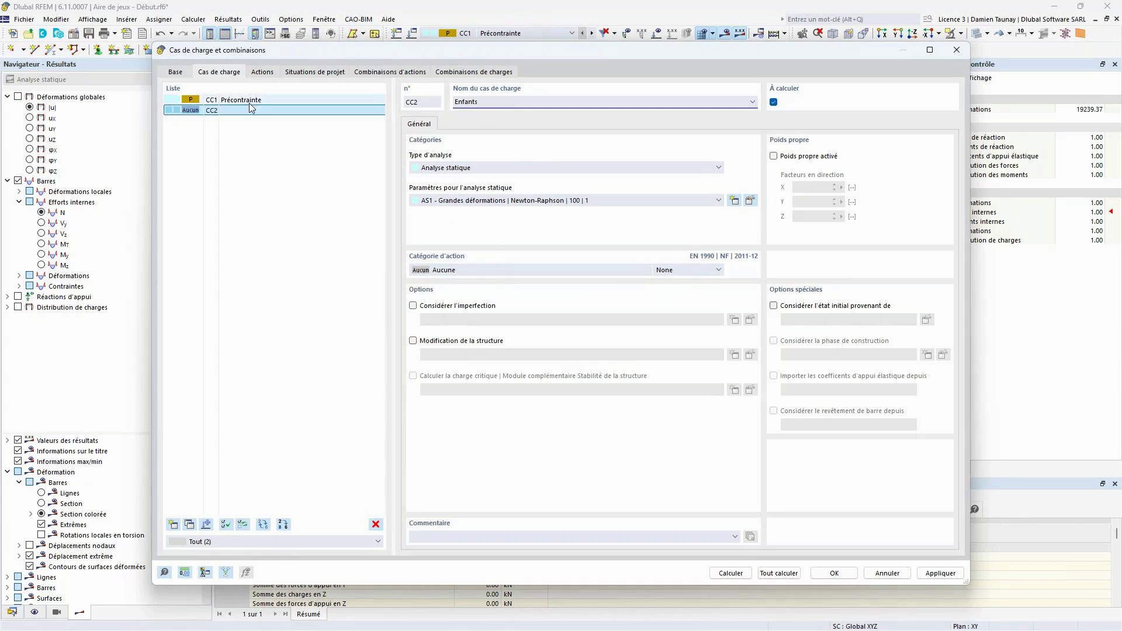
pyautogui.click(774, 305)
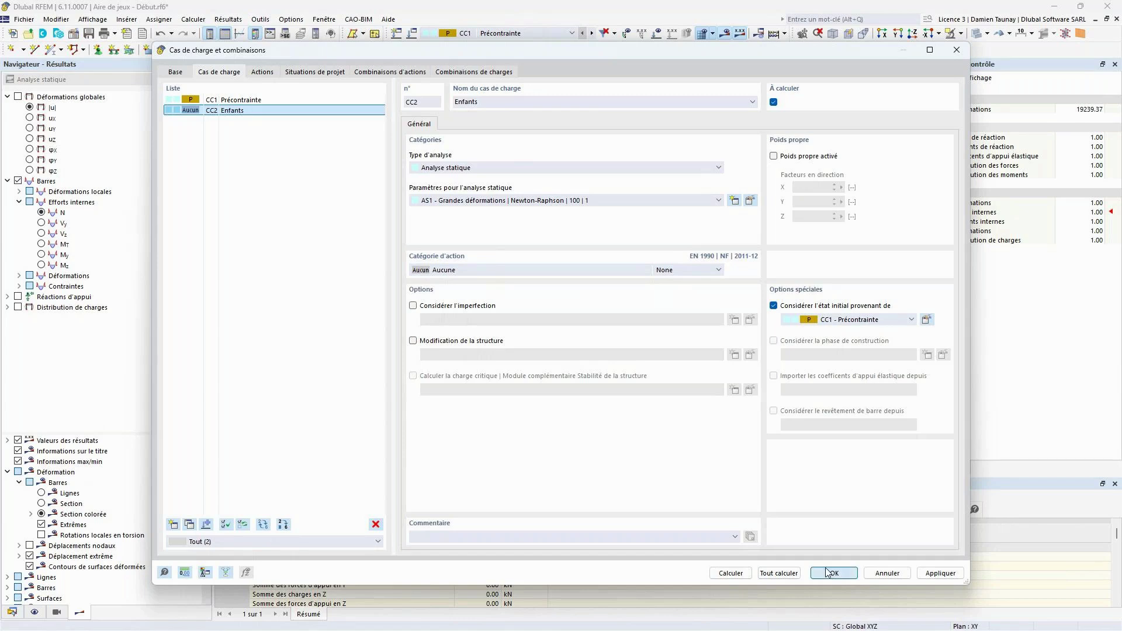
pyautogui.press('Return')
# Step: Define a nodal force load in CC2 - Enfants with Fz set to -0.5 kN in the global Z direction
pyautogui.moveTo(663, 410)
pyautogui.keyDown('ctrl'); pyautogui.mouseDown(button='middle')
pyautogui.moveTo(476, 380)
pyautogui.moveTo(681, 421)
pyautogui.mouseUp(button='middle'); pyautogui.keyUp('ctrl')
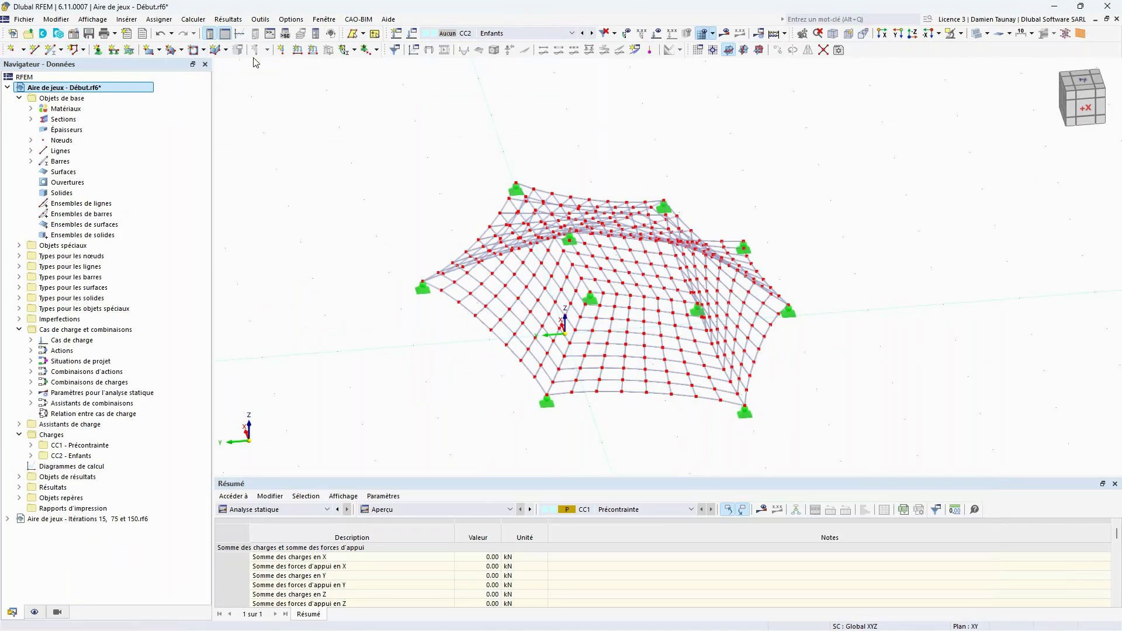
pyautogui.click(282, 49)
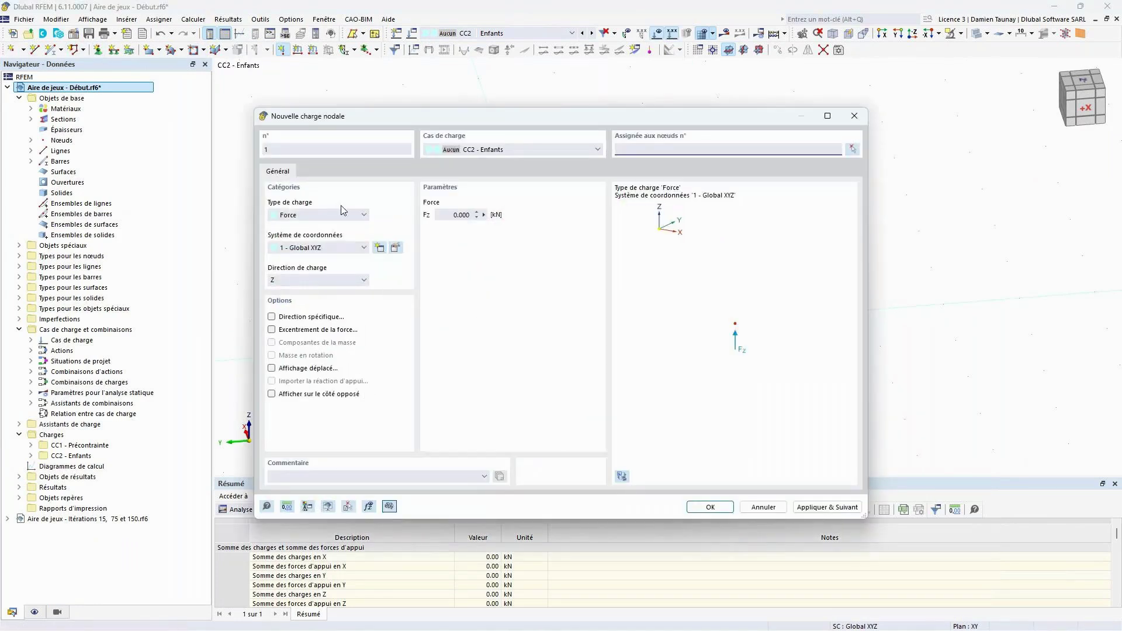
pyautogui.click(461, 215)
pyautogui.click(712, 506)
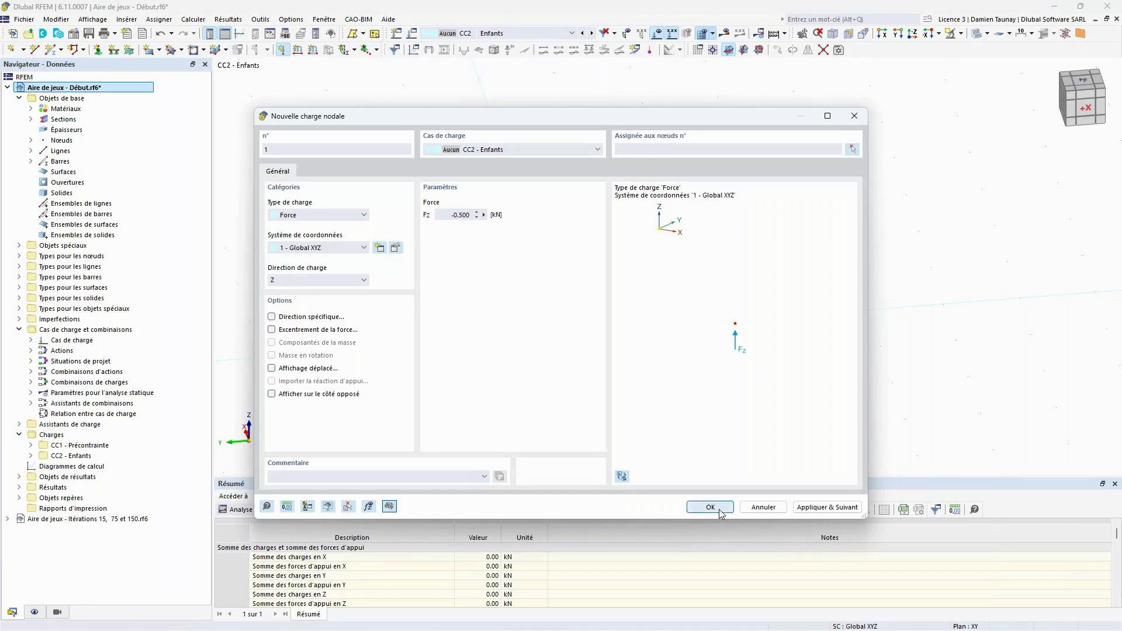
# Step: Assign the -0.5 kN nodal force of CC2 - Enfants to six nodes spread across the faces of the net
pyautogui.keyDown('ctrl'); pyautogui.moveTo(475, 417); pyautogui.dragTo(712, 391, button='middle'); pyautogui.keyUp('ctrl')
pyautogui.click(599, 347)
pyautogui.keyDown('ctrl'); pyautogui.moveTo(599, 347); pyautogui.dragTo(473, 350, button='middle'); pyautogui.keyUp('ctrl')
pyautogui.click(539, 343)
pyautogui.click(469, 351)
pyautogui.keyDown('ctrl'); pyautogui.moveTo(352, 401); pyautogui.dragTo(429, 341, button='middle'); pyautogui.keyUp('ctrl')
pyautogui.click(422, 335)
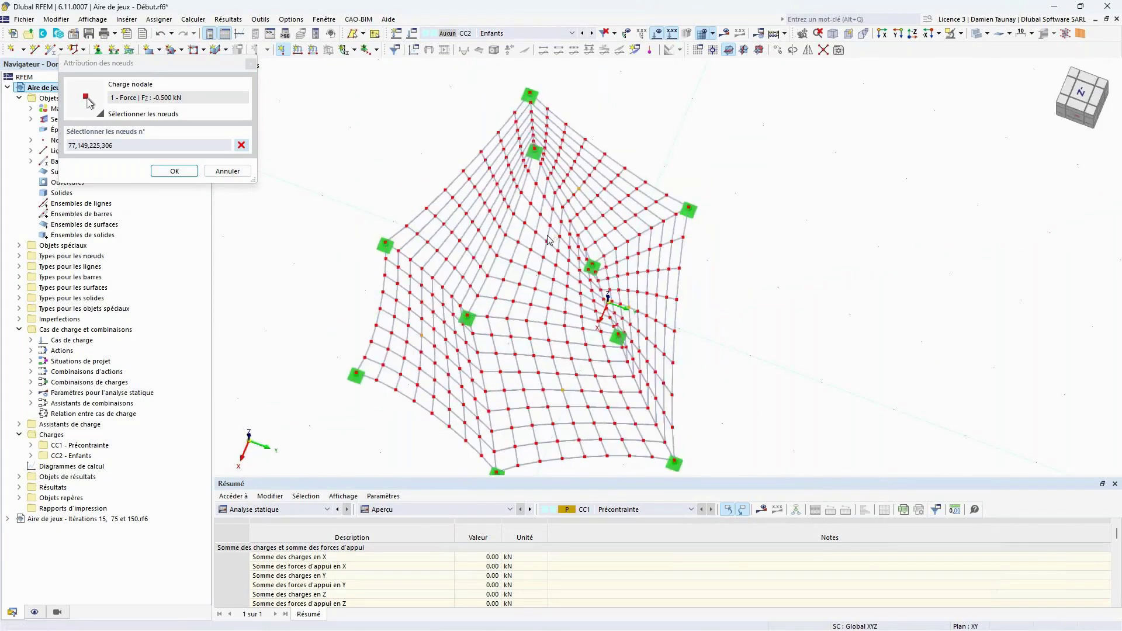
pyautogui.click(543, 257)
pyautogui.click(472, 222)
pyautogui.keyDown('ctrl'); pyautogui.moveTo(472, 222); pyautogui.dragTo(730, 350, button='middle'); pyautogui.keyUp('ctrl')
pyautogui.click(182, 170)
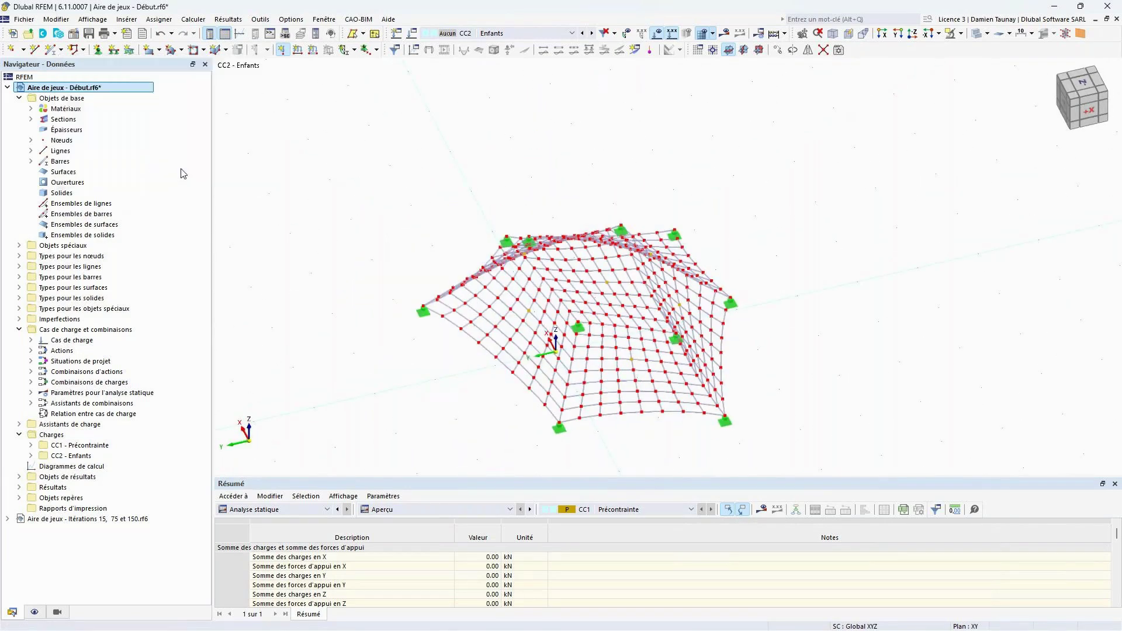
# Step: Make CC2 - Enfants the active load case and calculate it to display its results
pyautogui.keyDown('ctrl'); pyautogui.moveTo(400, 370); pyautogui.dragTo(315, 322, button='middle'); pyautogui.keyUp('ctrl')
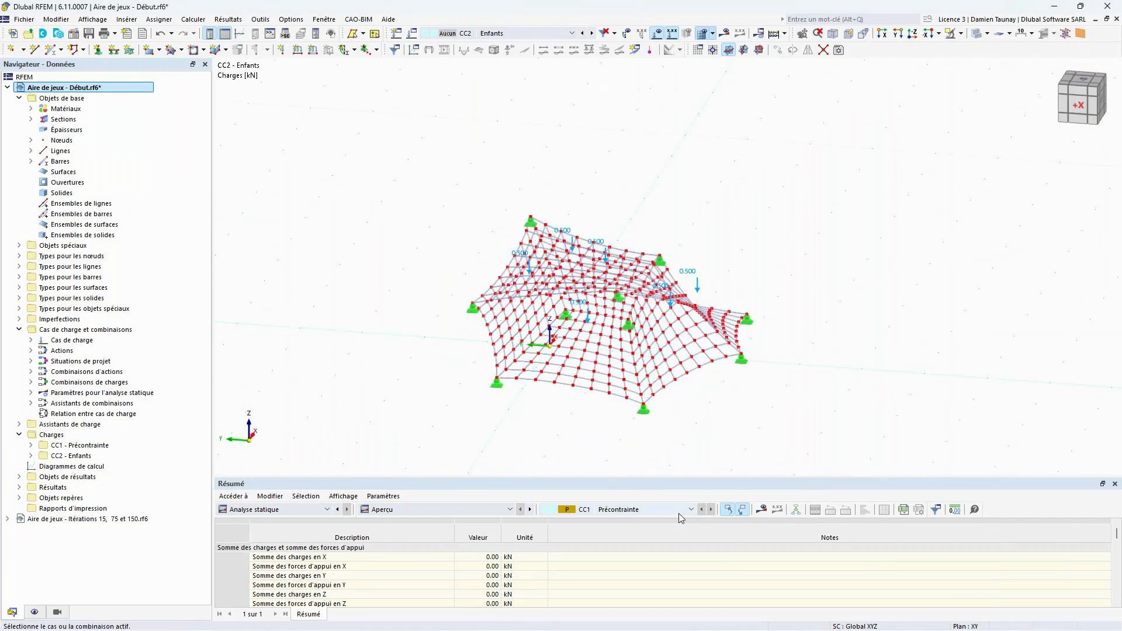
pyautogui.click(760, 510)
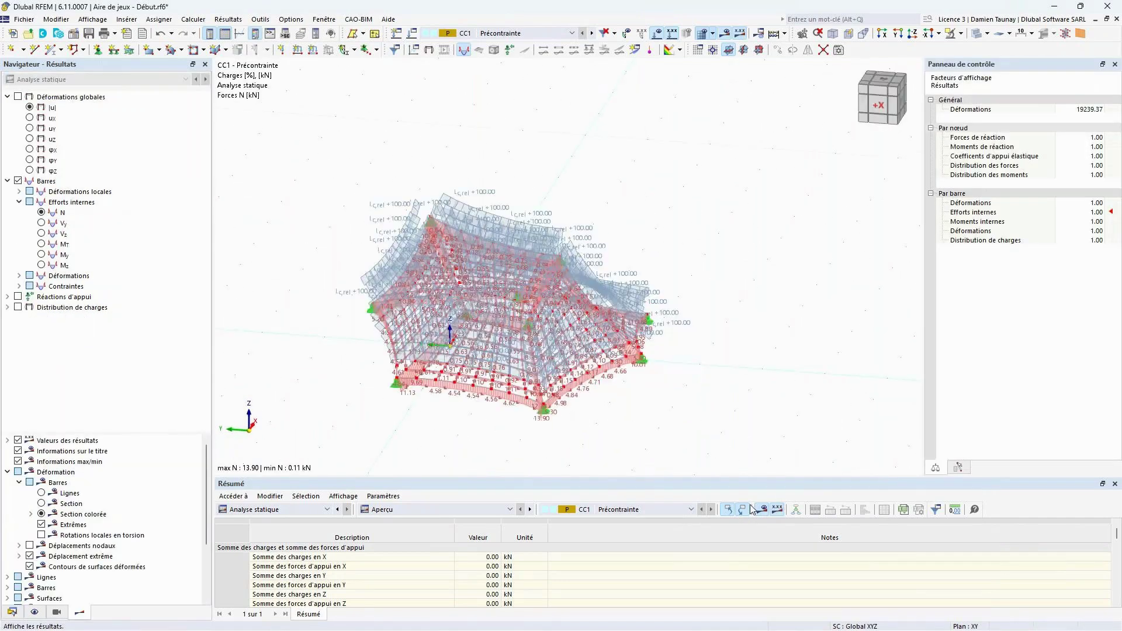
pyautogui.click(591, 33)
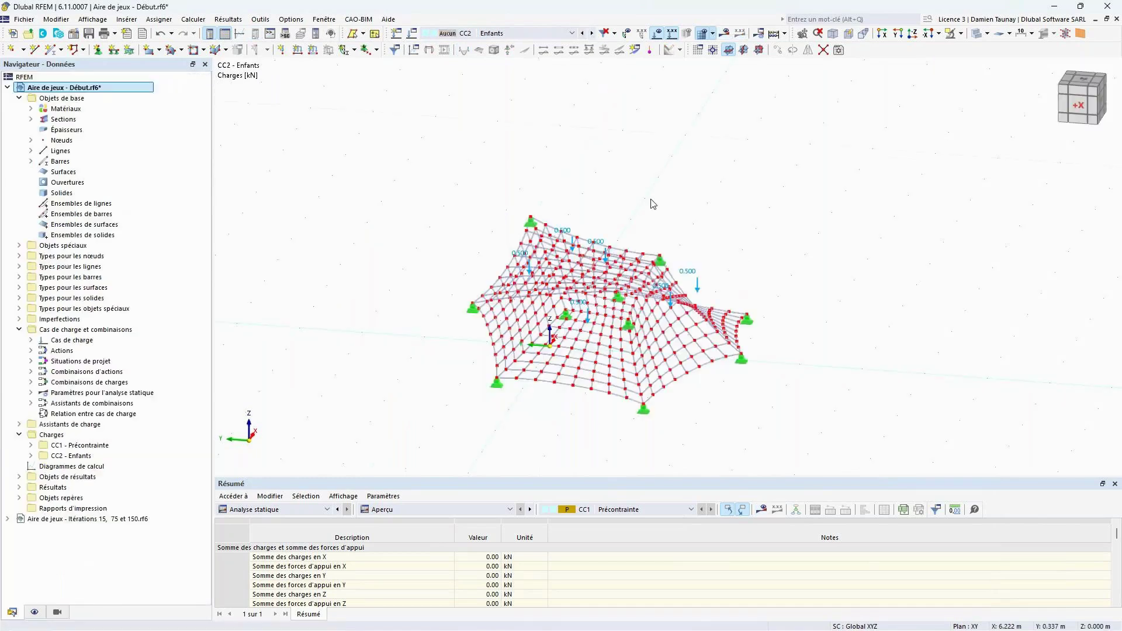
pyautogui.click(728, 36)
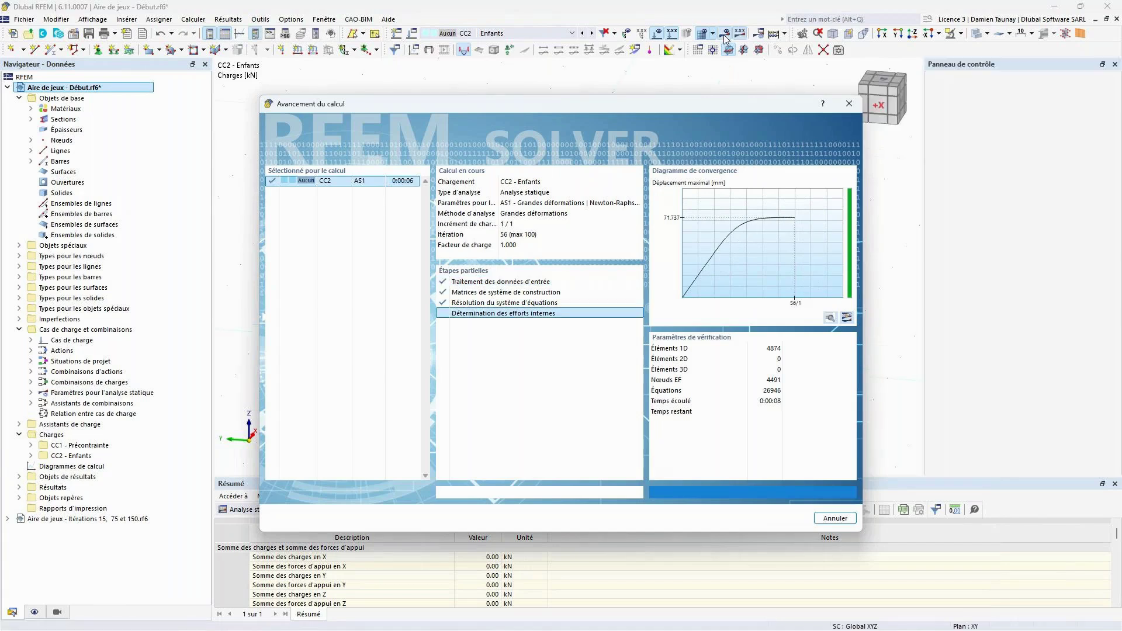
pyautogui.click(724, 37)
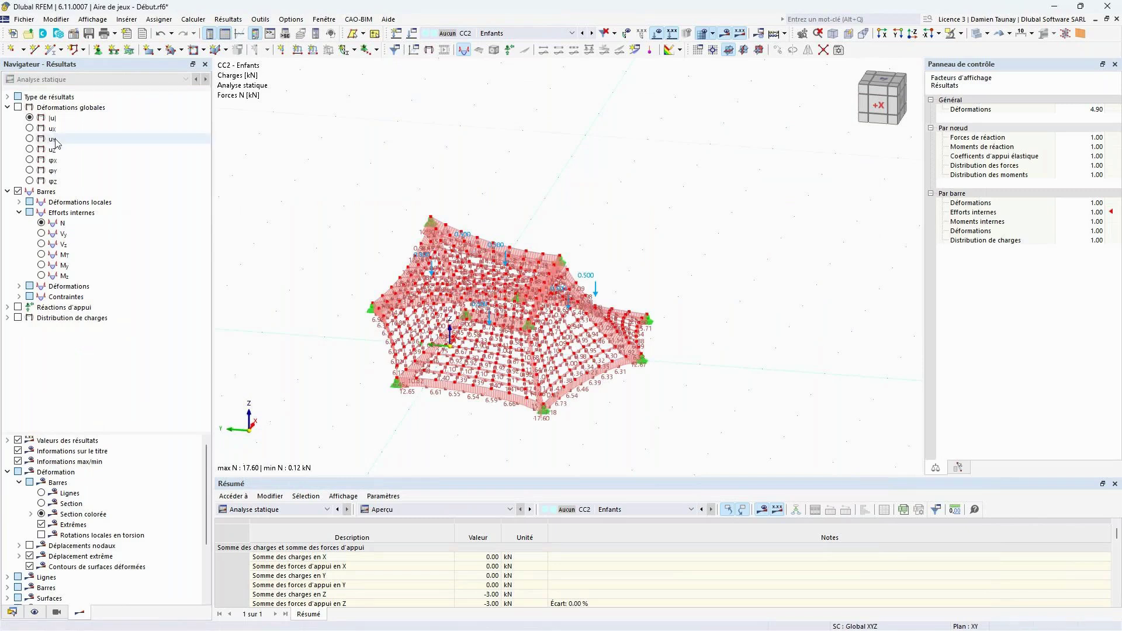
# Step: Display the global deformations |u| of CC2 and set the deformation display factor to 1.00
pyautogui.click(18, 107)
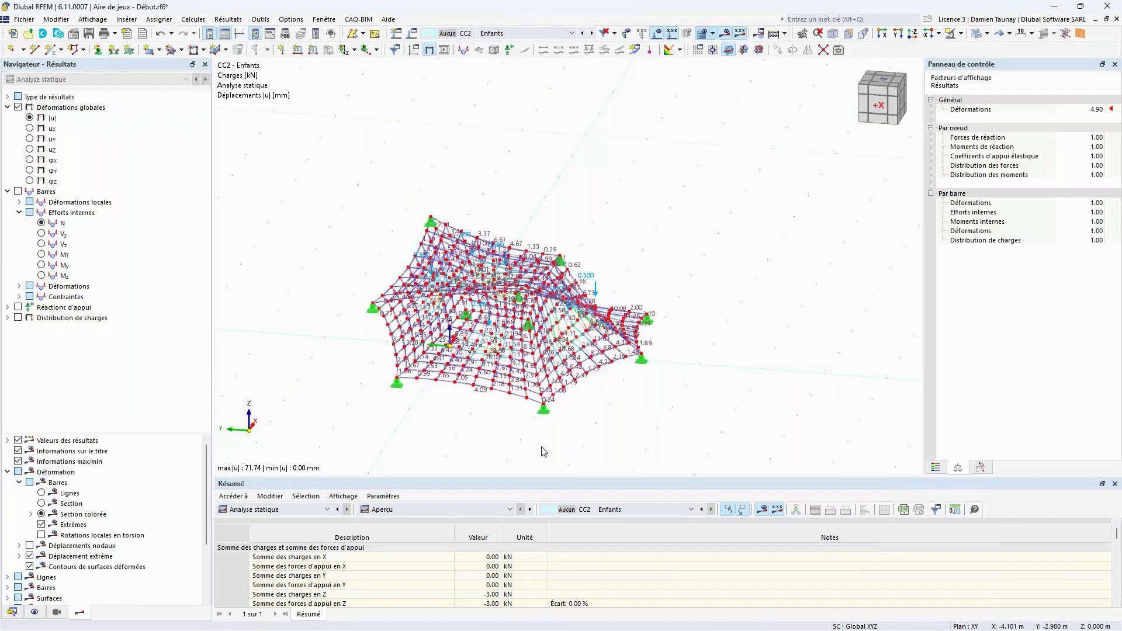
pyautogui.scroll(5, 491, 448)
pyautogui.keyDown('ctrl'); pyautogui.moveTo(494, 448); pyautogui.dragTo(550, 457, button='middle'); pyautogui.keyUp('ctrl')
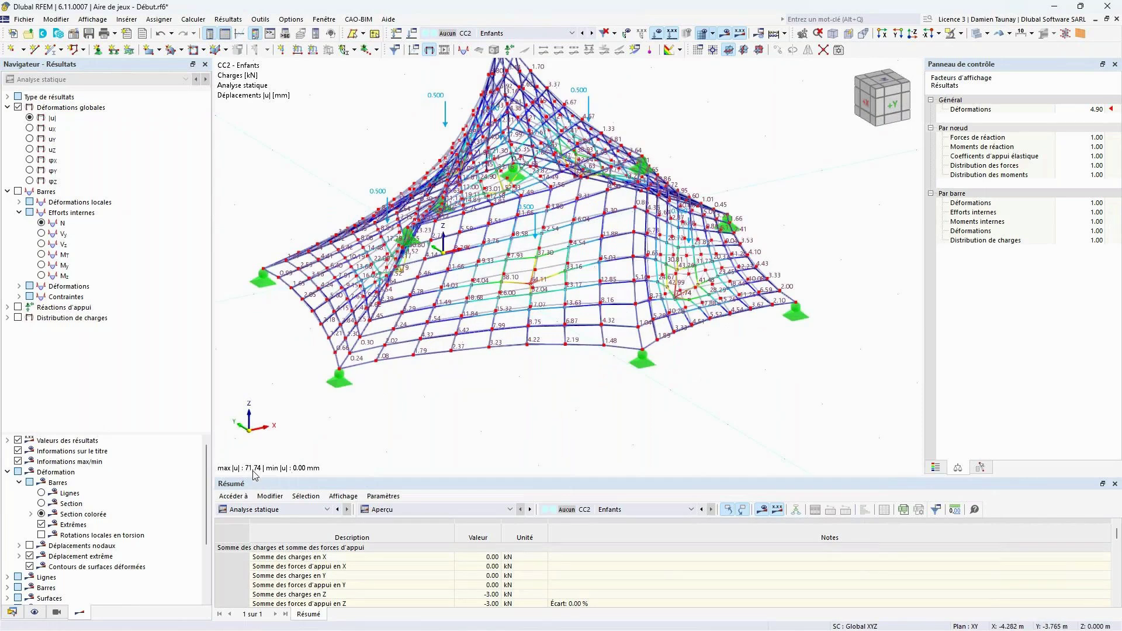
pyautogui.keyDown('ctrl'); pyautogui.moveTo(534, 455); pyautogui.dragTo(615, 439, button='middle'); pyautogui.keyUp('ctrl')
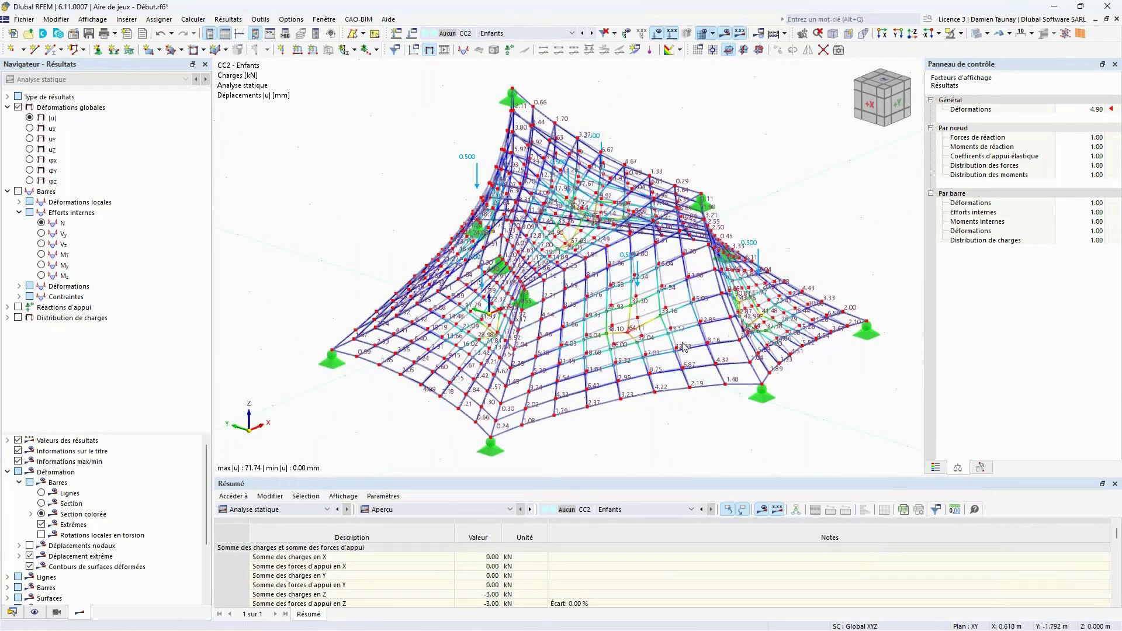
pyautogui.click(1089, 109)
pyautogui.press('Tab')
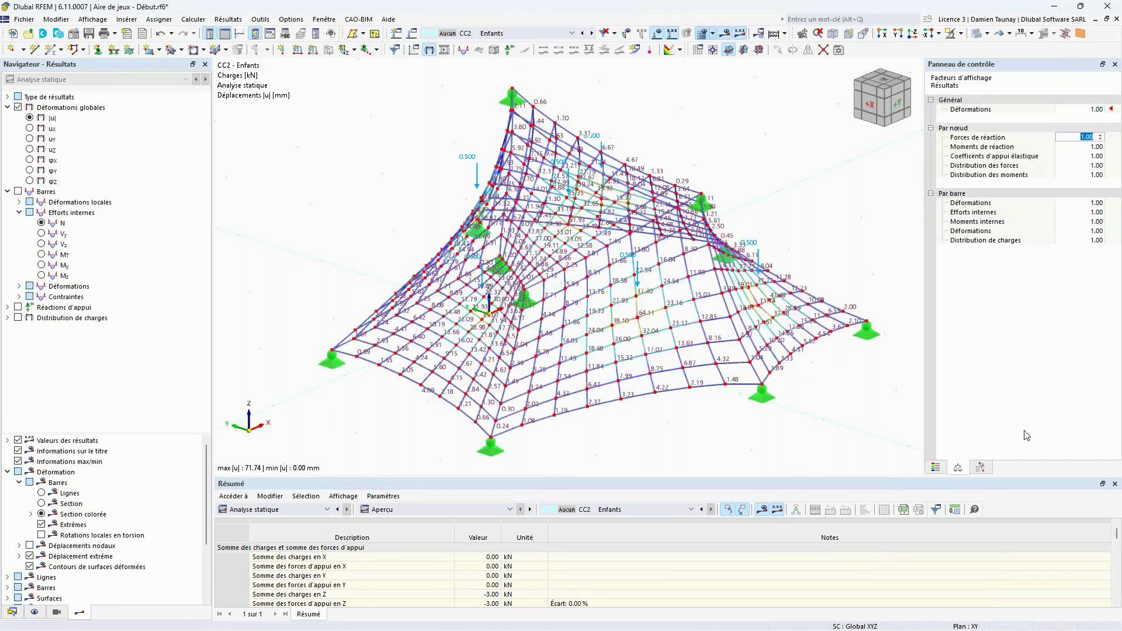
# Step: Examine the CC2 displacements around the loaded nodes from several sides, toggling the load values and result values
pyautogui.keyDown('ctrl'); pyautogui.moveTo(526, 374); pyautogui.dragTo(616, 373, button='middle'); pyautogui.keyUp('ctrl')
pyautogui.scroll(6, 765, 327)
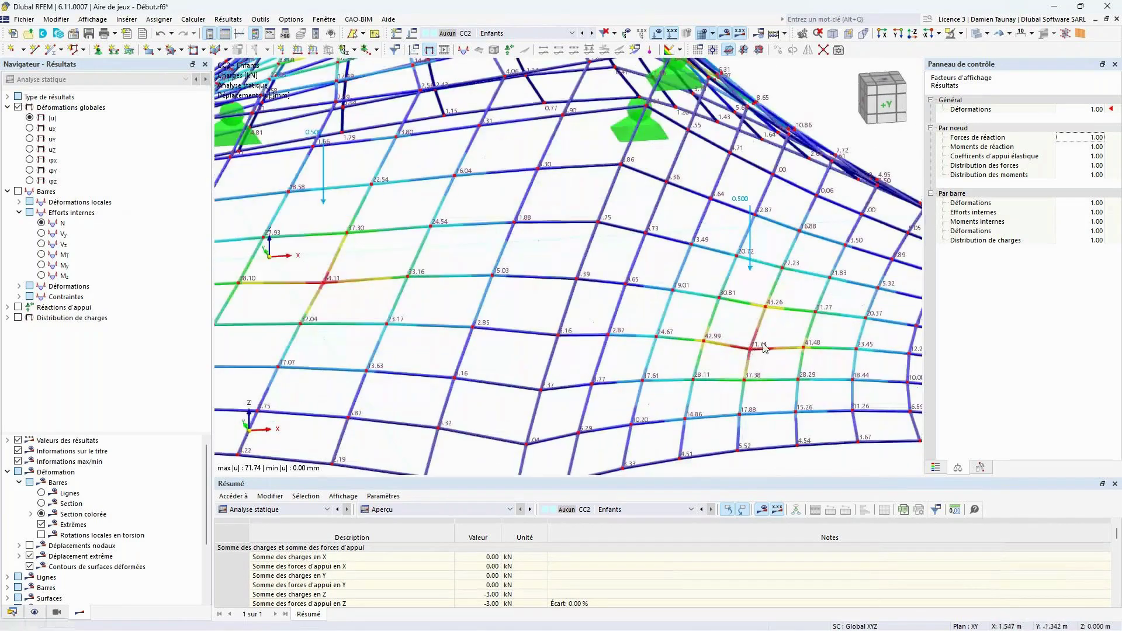
pyautogui.scroll(-6, 754, 354)
pyautogui.keyDown('ctrl'); pyautogui.moveTo(526, 357); pyautogui.dragTo(616, 367, button='middle'); pyautogui.keyUp('ctrl')
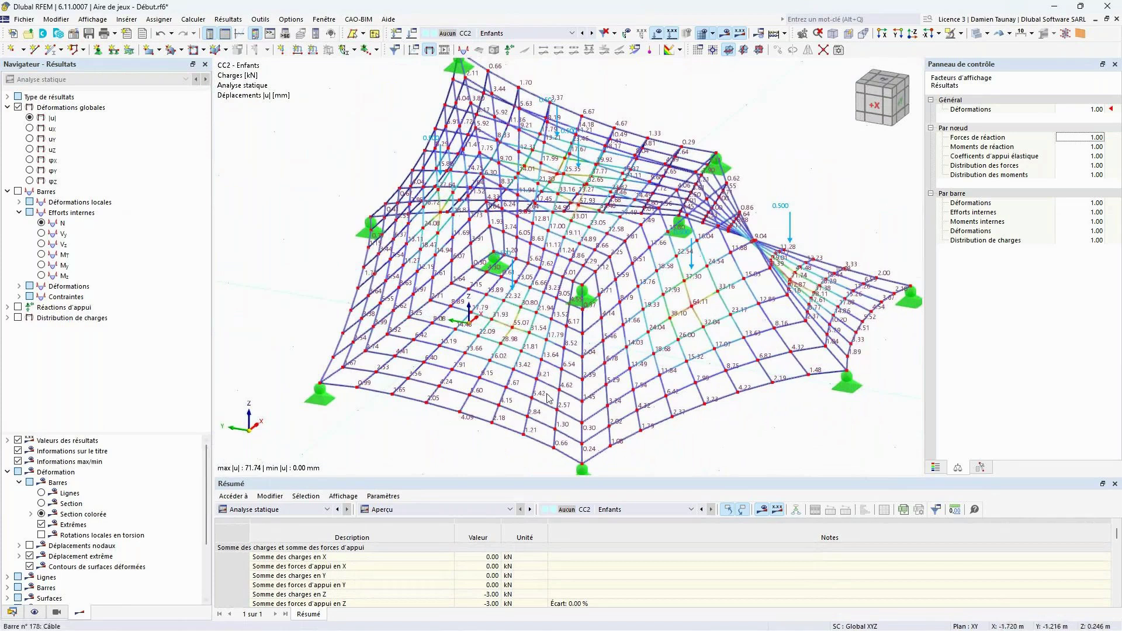
pyautogui.keyDown('ctrl'); pyautogui.moveTo(738, 433); pyautogui.dragTo(711, 412, button='middle'); pyautogui.keyUp('ctrl')
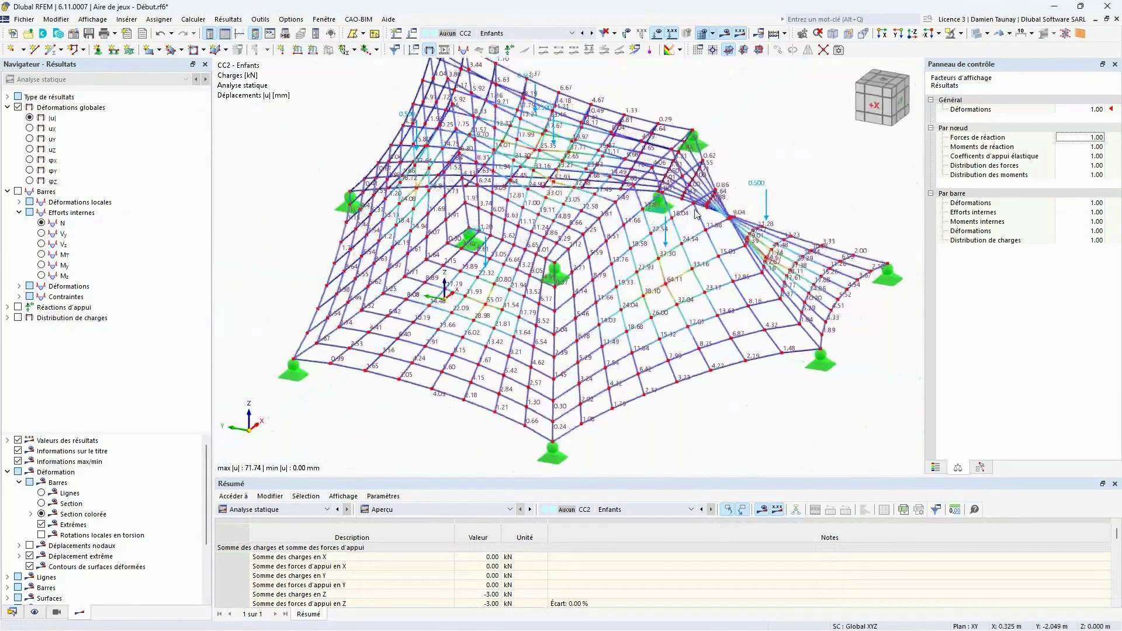
pyautogui.click(672, 34)
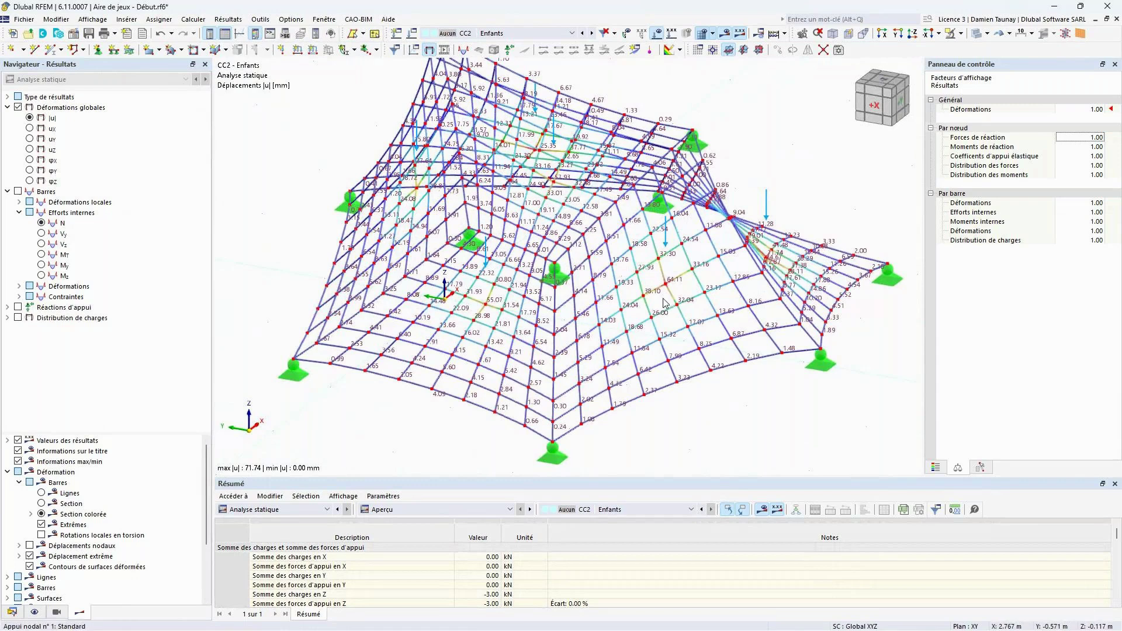
pyautogui.click(674, 34)
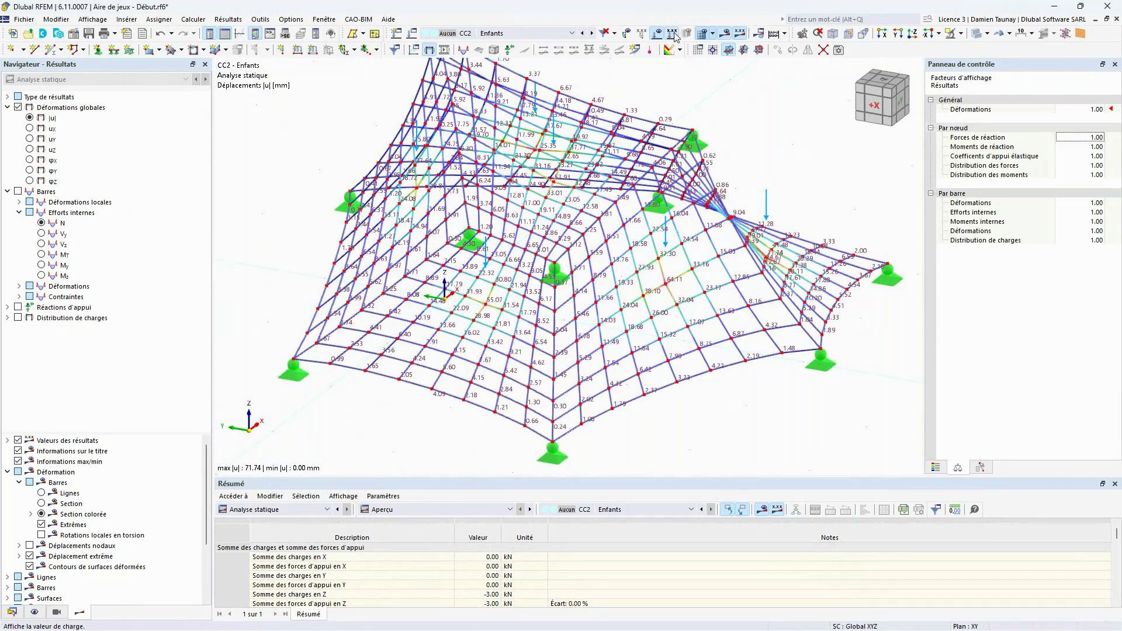
pyautogui.click(742, 48)
pyautogui.keyDown('ctrl'); pyautogui.moveTo(654, 327); pyautogui.dragTo(617, 404, button='middle'); pyautogui.keyUp('ctrl')
pyautogui.click(739, 33)
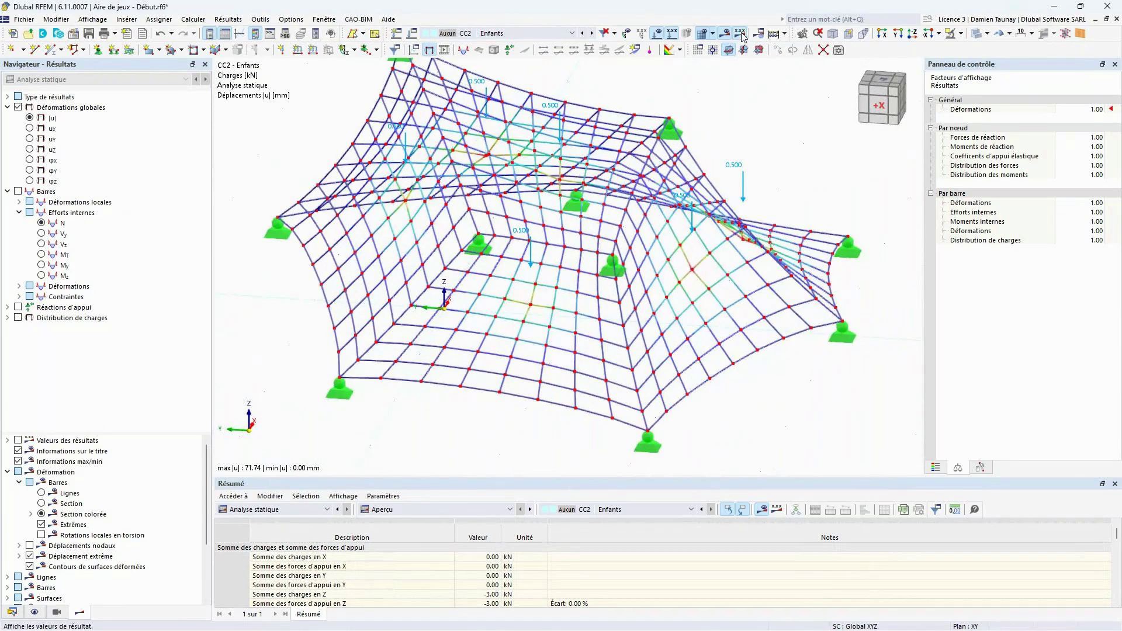
# Step: Display the axial forces N for CC2 and examine them along the edge cables and near the supports
pyautogui.click(60, 223)
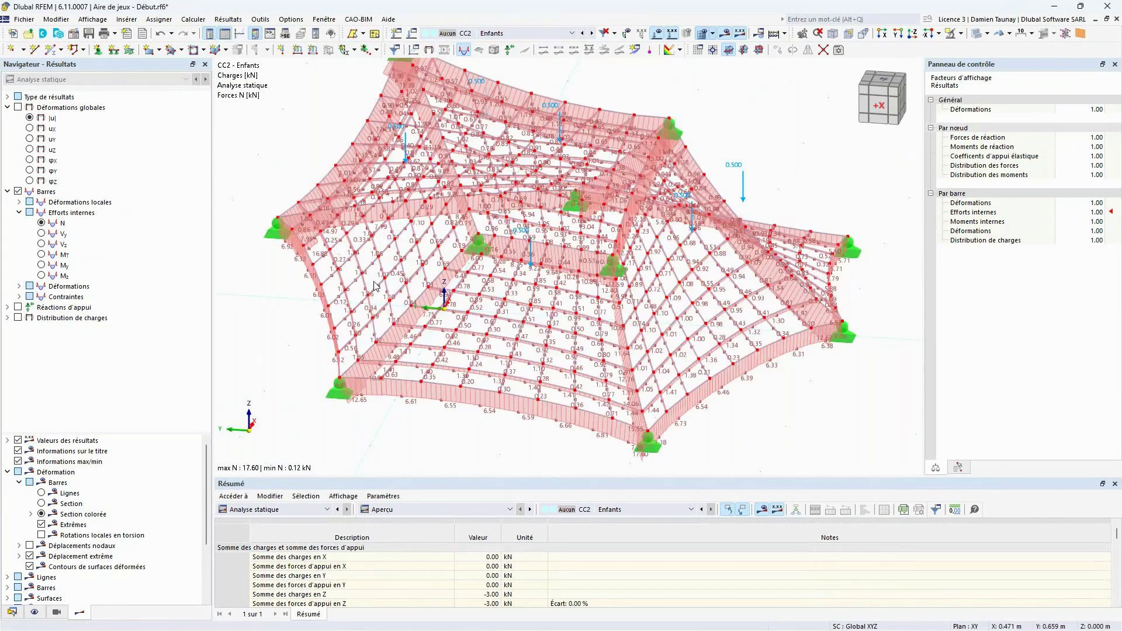
pyautogui.keyDown('ctrl'); pyautogui.moveTo(405, 400); pyautogui.dragTo(591, 469, button='middle'); pyautogui.keyUp('ctrl')
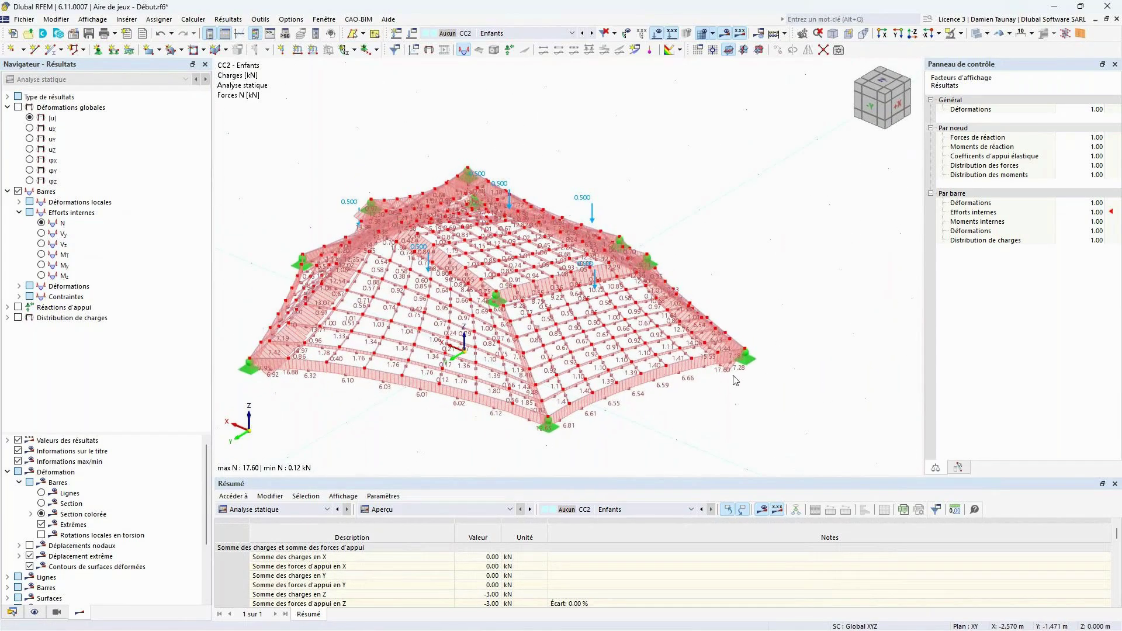
pyautogui.scroll(5, 734, 380)
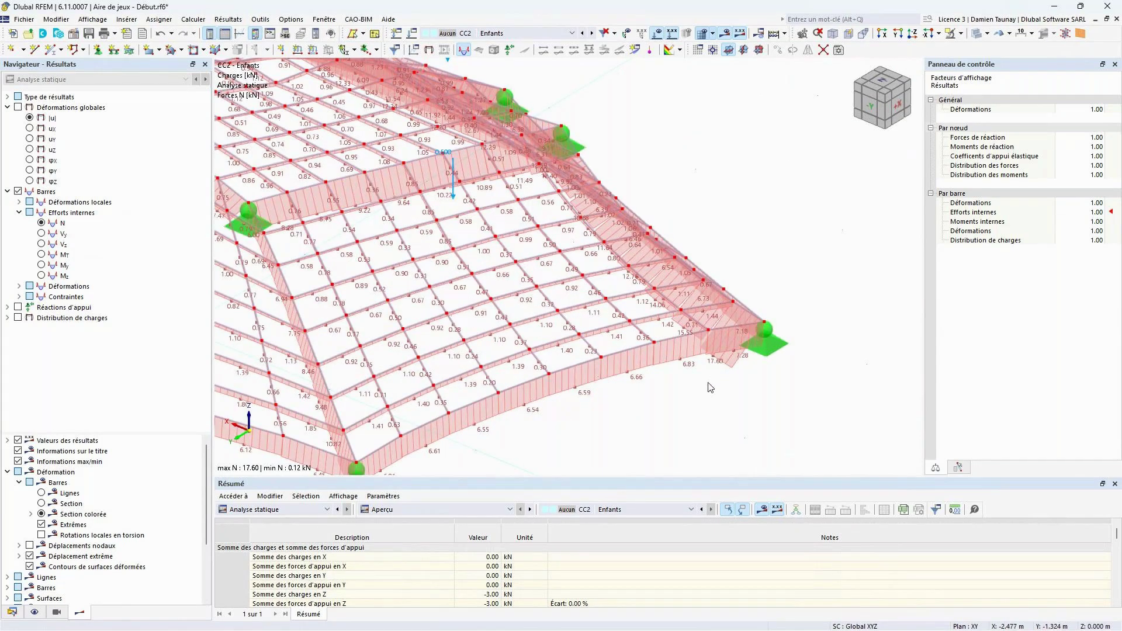
pyautogui.scroll(-3, 686, 396)
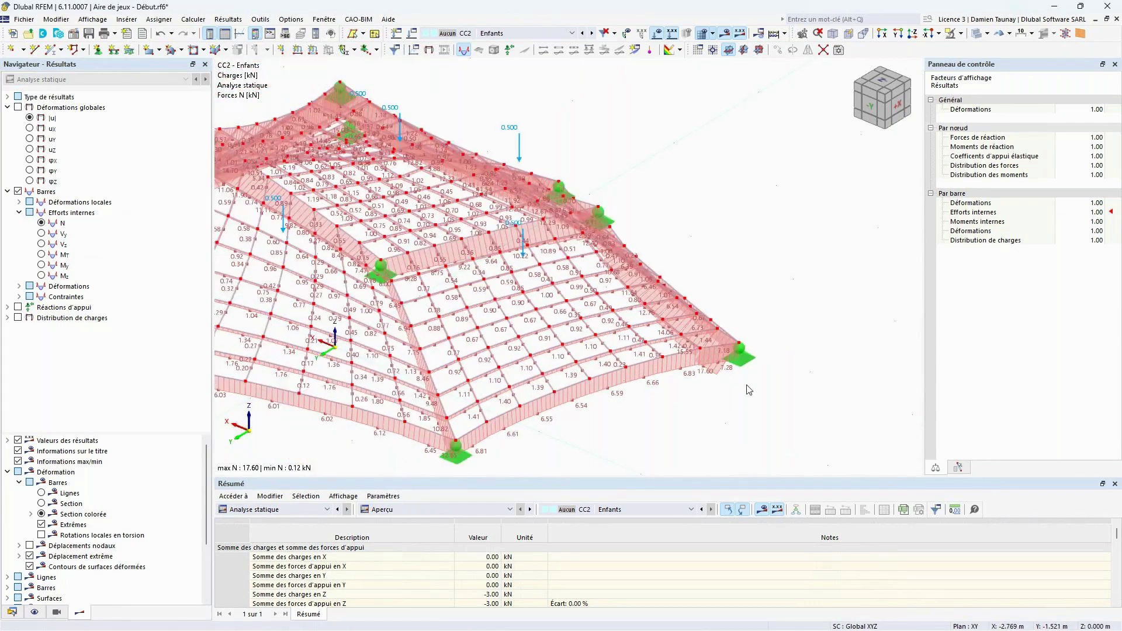
pyautogui.keyDown('ctrl'); pyautogui.moveTo(694, 338); pyautogui.dragTo(699, 292, button='middle'); pyautogui.keyUp('ctrl')
pyautogui.rightClick(699, 292)
pyautogui.press('Escape')
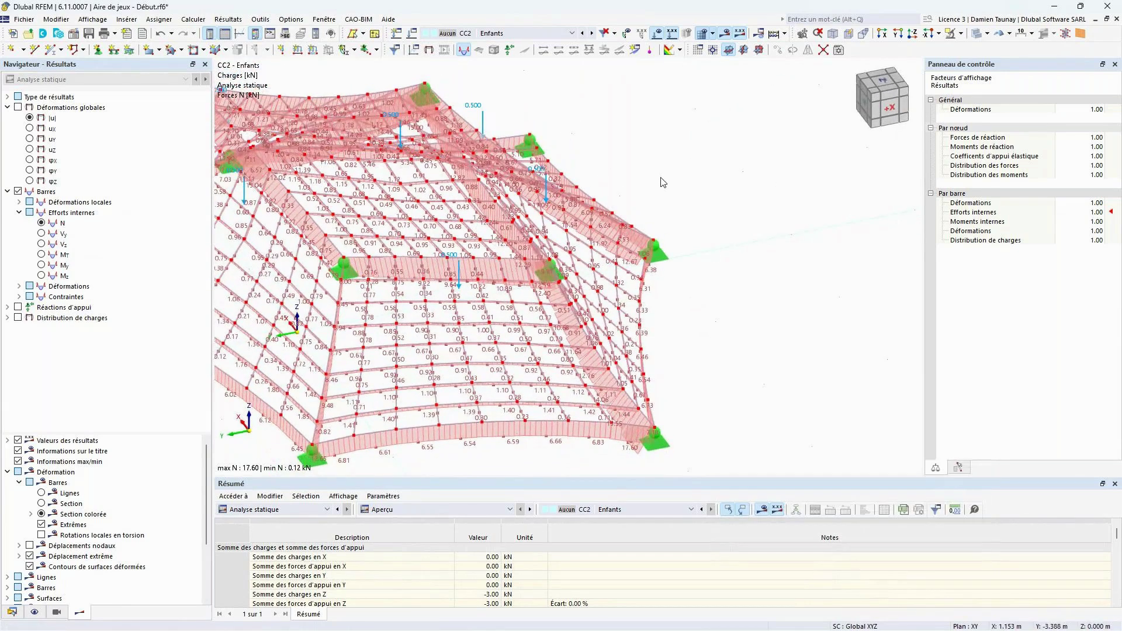
pyautogui.scroll(-2, 666, 182)
pyautogui.scroll(-2, 669, 420)
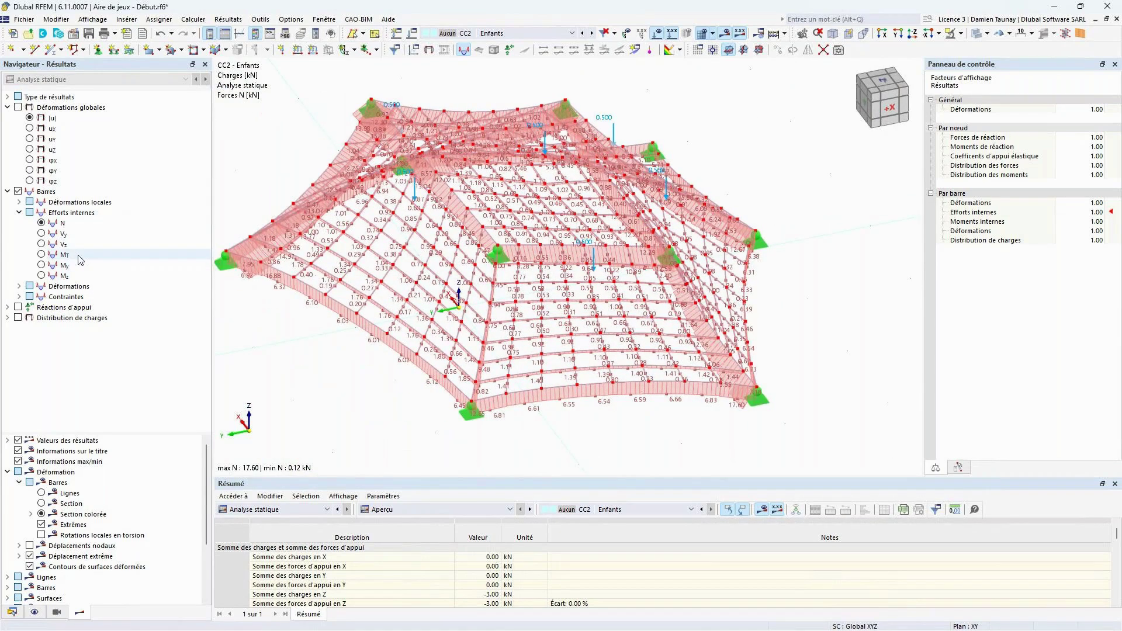
# Step: Switch the CC2 results back from axial forces to the global deformations |u|
pyautogui.click(19, 109)
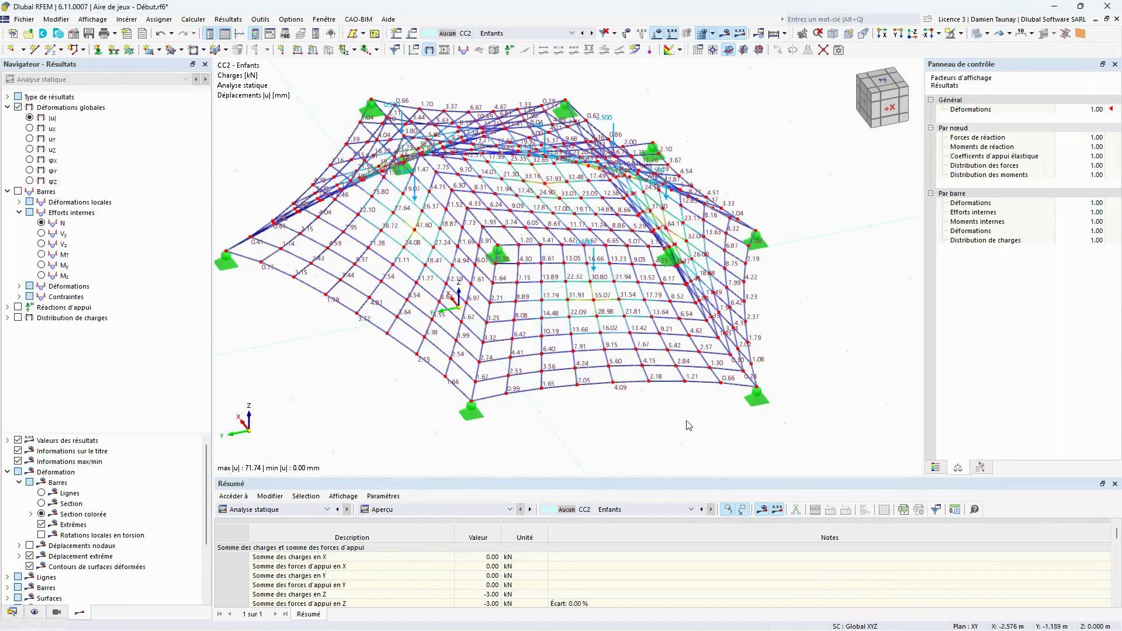
pyautogui.moveTo(675, 430); pyautogui.dragTo(666, 432, button='right')
pyautogui.click(626, 498)
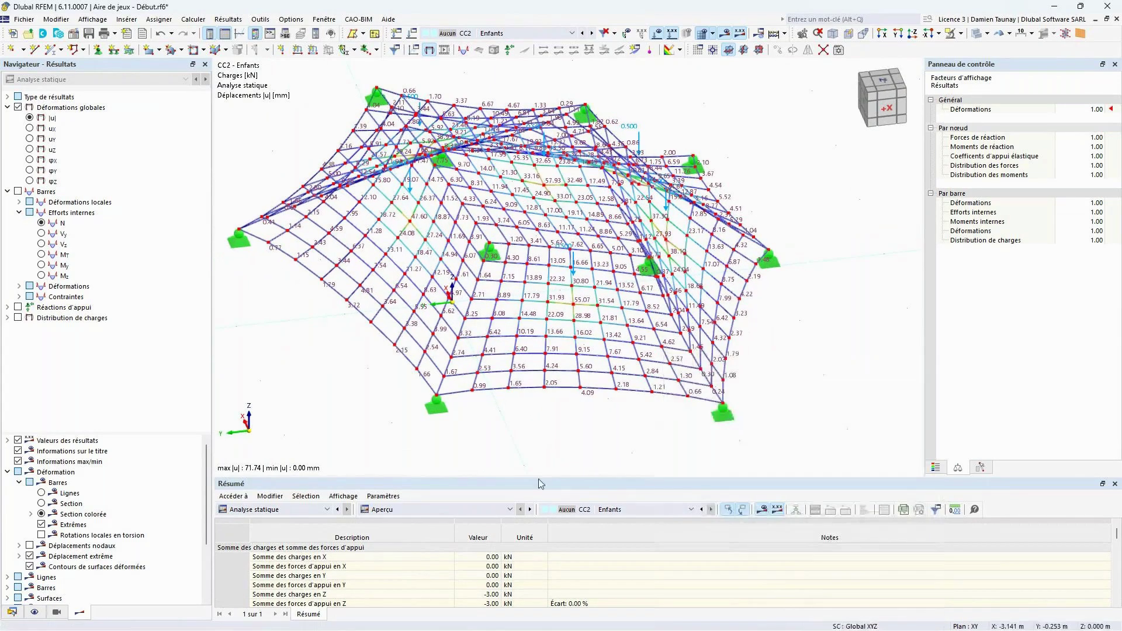
# Step: Set the global parameter Niv_precontrainte to 0.5 and recalculate the CC2 results
pyautogui.click(300, 510)
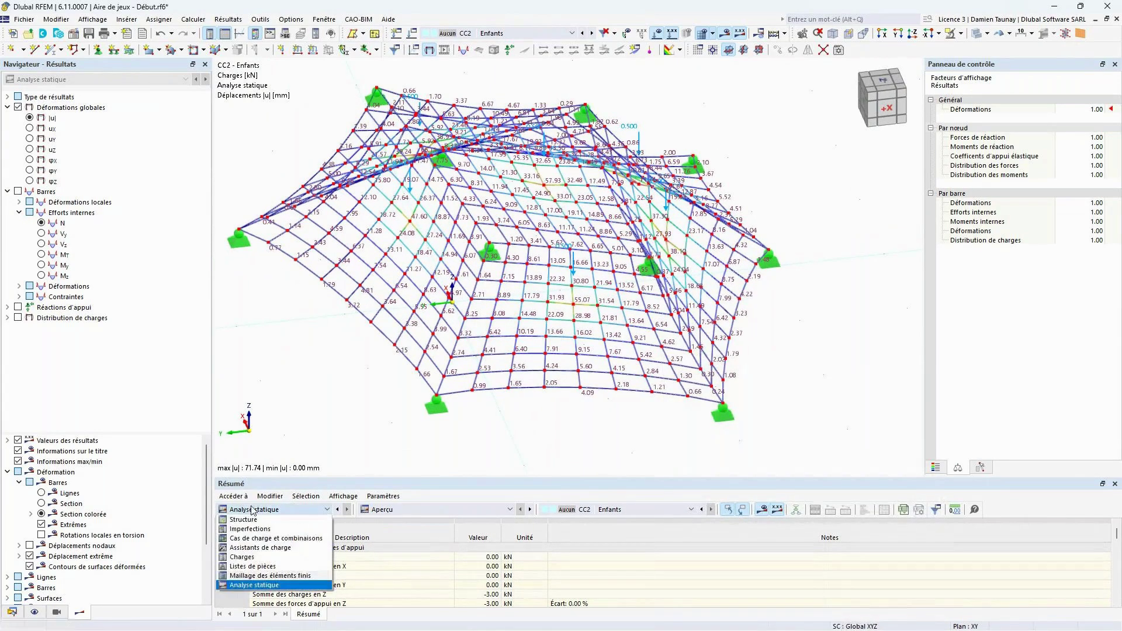
pyautogui.click(269, 522)
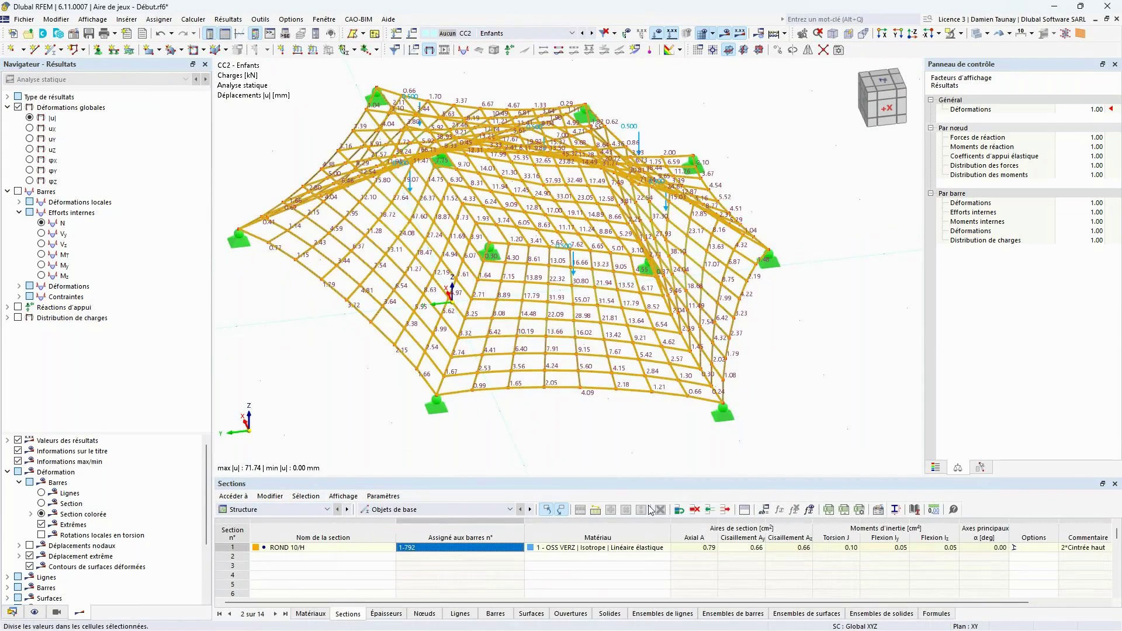
pyautogui.click(764, 509)
pyautogui.click(458, 133)
pyautogui.click(458, 136)
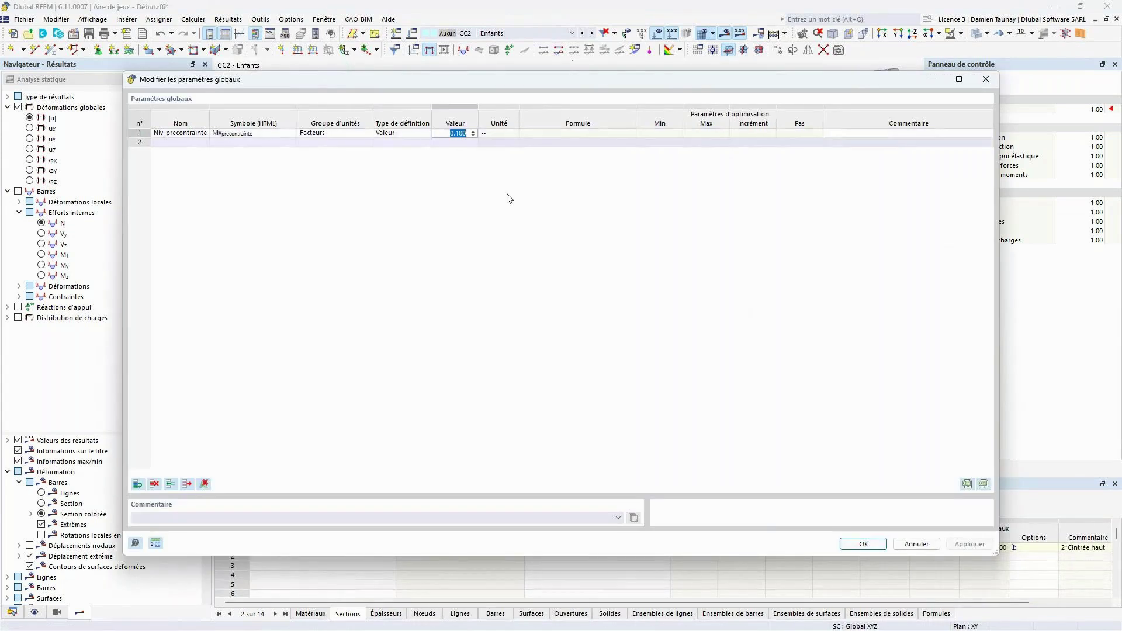
pyautogui.write('0.5')
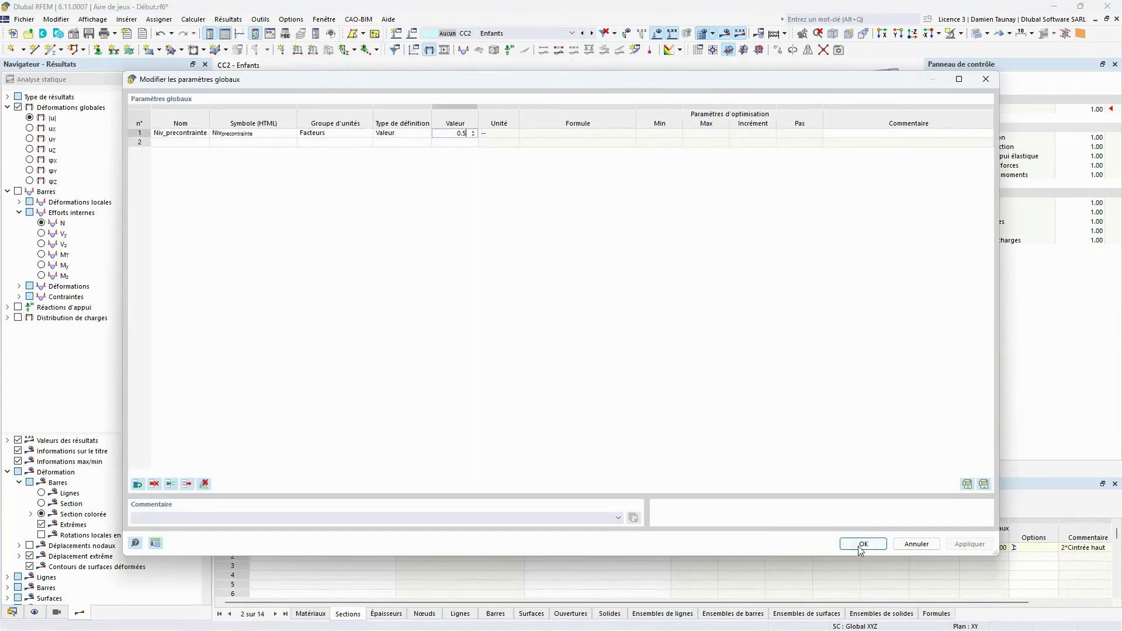
pyautogui.click(863, 544)
pyautogui.click(610, 388)
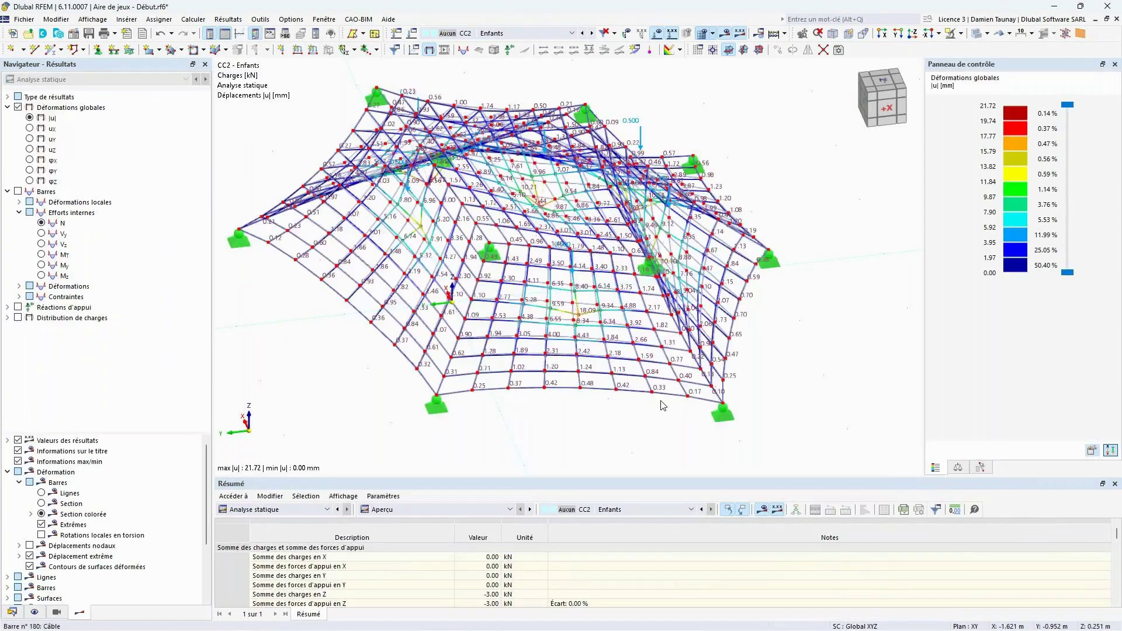
# Step: Examine the recalculated displacements |u| of CC2 from several sides of the net
pyautogui.keyDown('ctrl'); pyautogui.moveTo(675, 438); pyautogui.dragTo(606, 448, button='middle'); pyautogui.keyUp('ctrl')
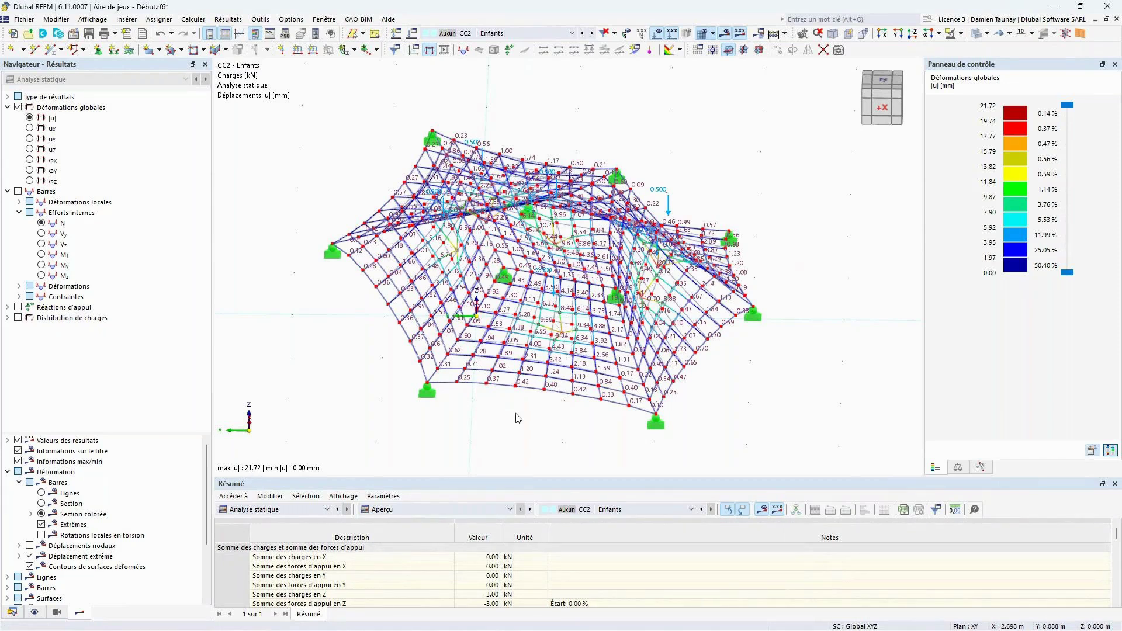
pyautogui.moveTo(608, 421)
pyautogui.keyDown('ctrl'); pyautogui.mouseDown(button='middle')
pyautogui.moveTo(590, 417)
pyautogui.moveTo(612, 412)
pyautogui.mouseUp(button='middle'); pyautogui.keyUp('ctrl')
pyautogui.rightClick(612, 412)
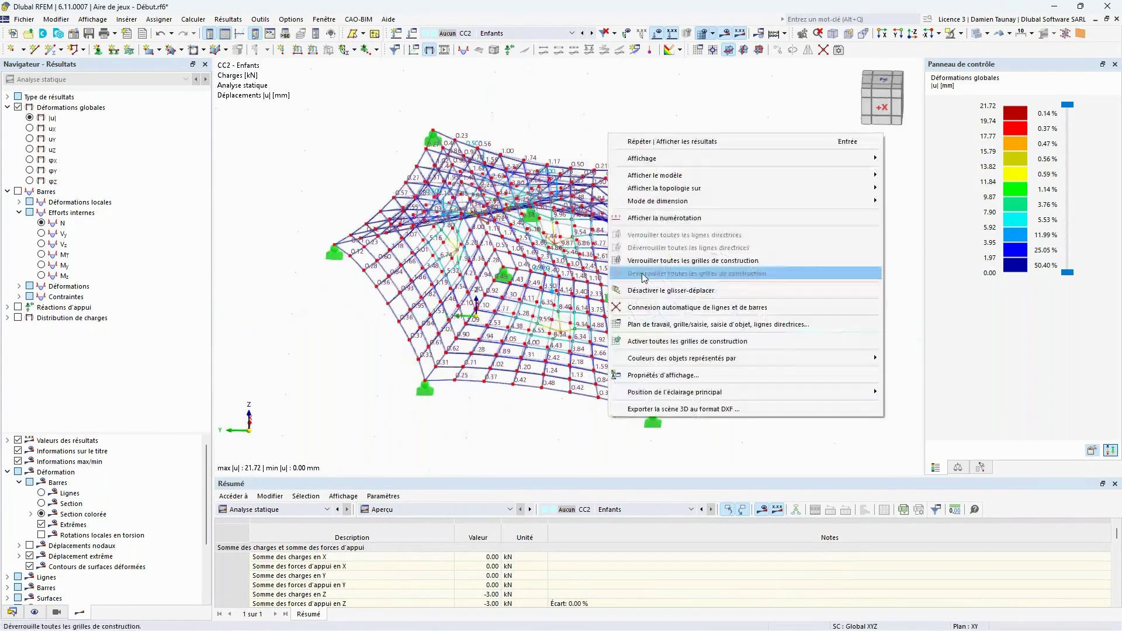
pyautogui.press('Escape')
pyautogui.keyDown('ctrl'); pyautogui.moveTo(713, 394); pyautogui.dragTo(759, 371, button='middle'); pyautogui.keyUp('ctrl')
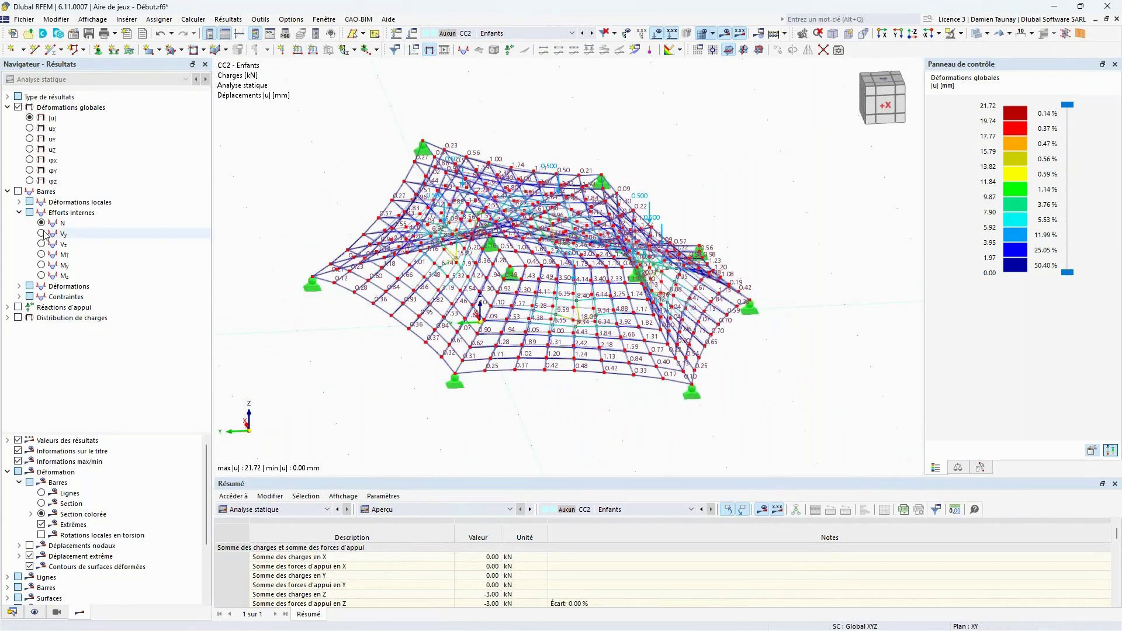
# Step: Examine the axial forces N of CC2 at the new prestress level, and return to the global deformations |u|
pyautogui.click(61, 223)
pyautogui.keyDown('ctrl'); pyautogui.moveTo(707, 444); pyautogui.dragTo(750, 442, button='middle'); pyautogui.keyUp('ctrl')
pyautogui.keyDown('ctrl'); pyautogui.moveTo(641, 431); pyautogui.dragTo(601, 435, button='middle'); pyautogui.keyUp('ctrl')
pyautogui.rightClick(600, 436)
pyautogui.click(533, 437)
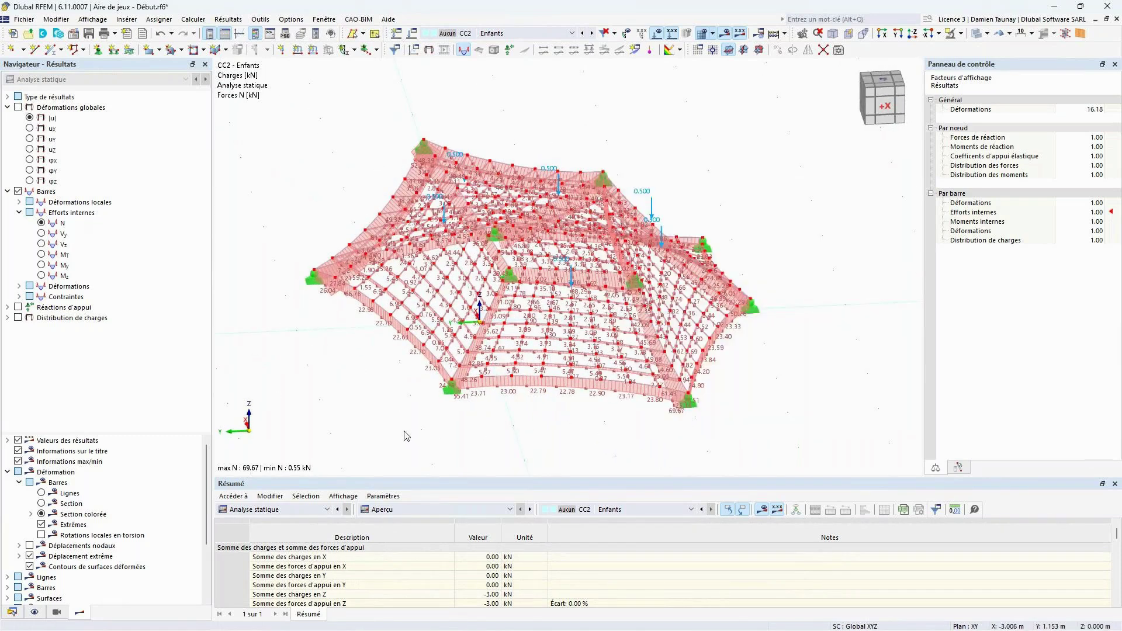
pyautogui.click(18, 107)
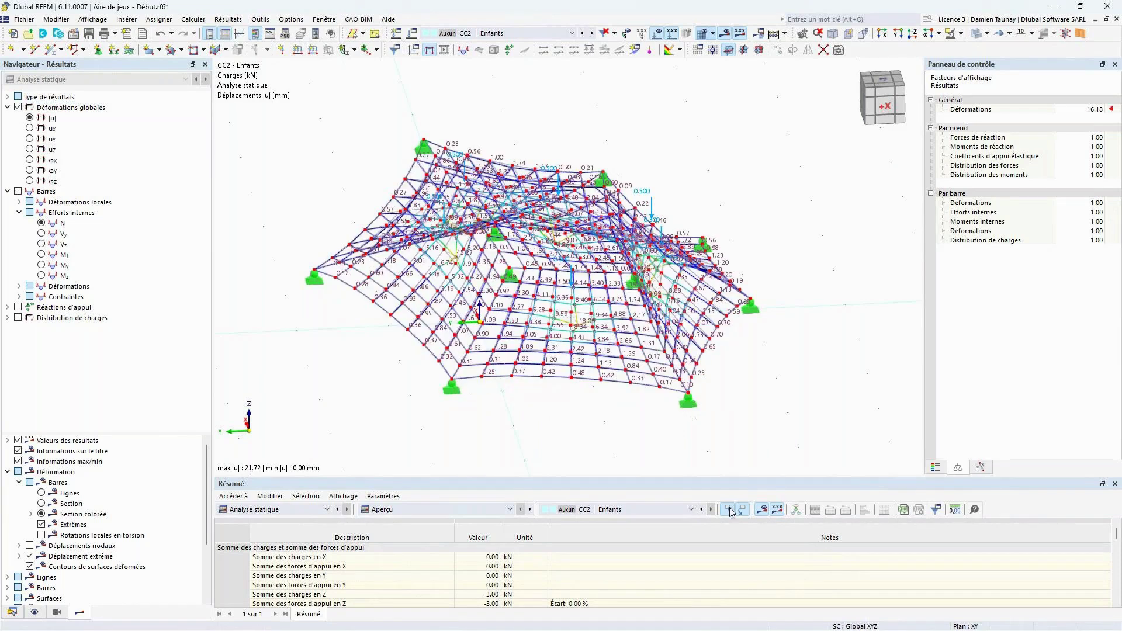
# Step: Hide the result values on the cable net and set the display factor for deformations to 1.00
pyautogui.keyDown('ctrl'); pyautogui.moveTo(777, 447); pyautogui.dragTo(717, 429, button='middle'); pyautogui.keyUp('ctrl')
pyautogui.scroll(3, 717, 429)
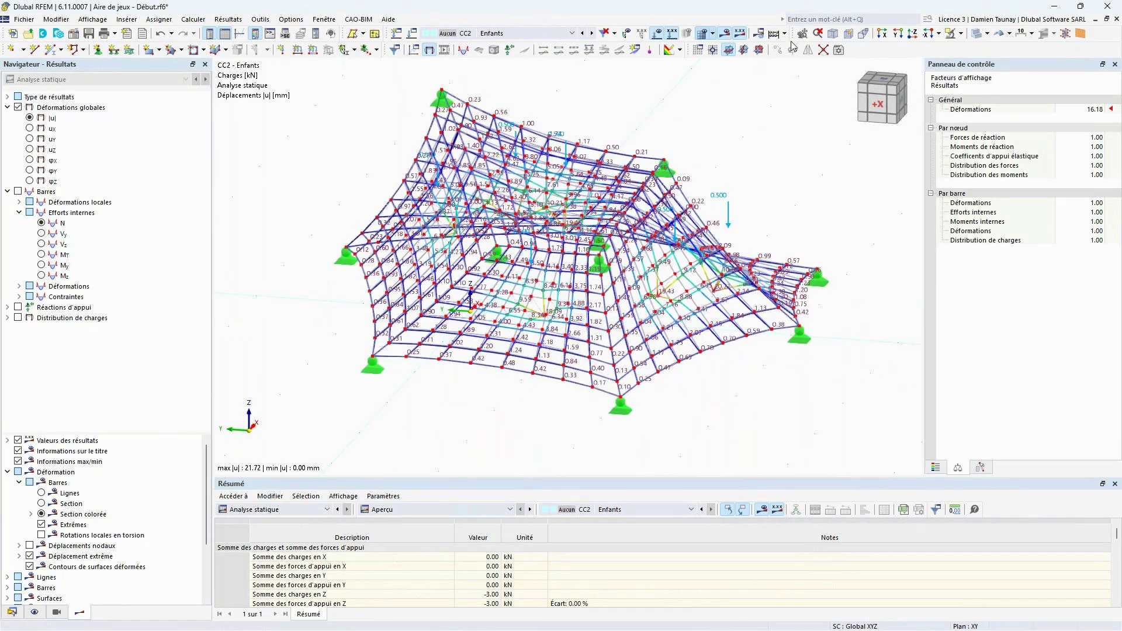
pyautogui.click(739, 33)
pyautogui.keyDown('ctrl'); pyautogui.moveTo(574, 403); pyautogui.dragTo(543, 450, button='middle'); pyautogui.keyUp('ctrl')
pyautogui.click(1090, 110)
pyautogui.write('1')
pyautogui.press('Tab')
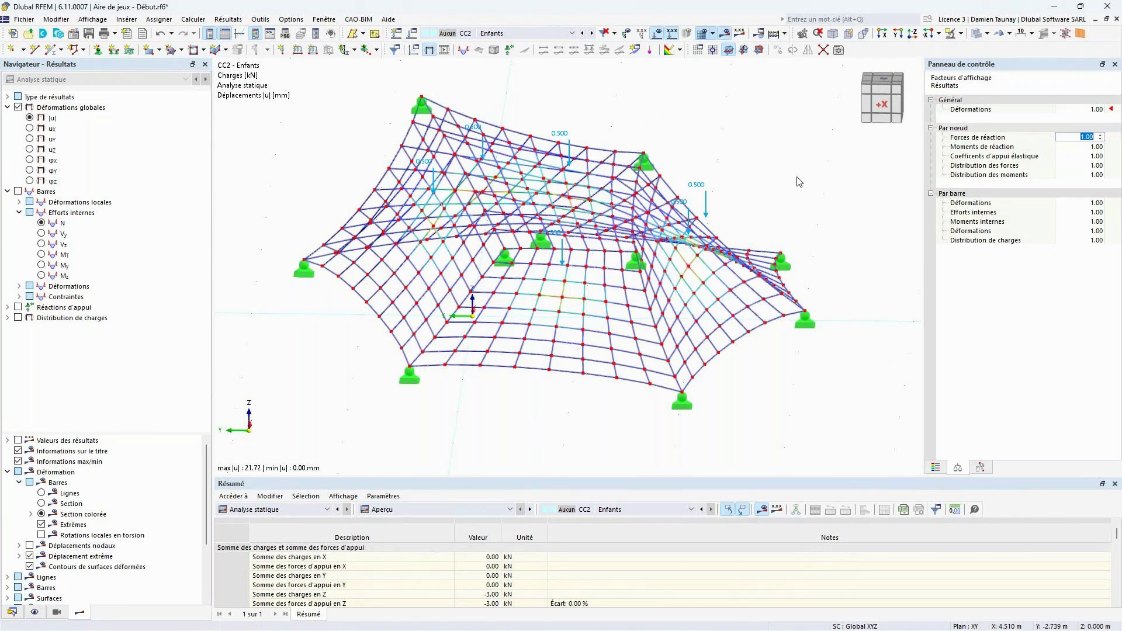
pyautogui.keyDown('ctrl'); pyautogui.moveTo(797, 181); pyautogui.dragTo(768, 182, button='middle'); pyautogui.keyUp('ctrl')
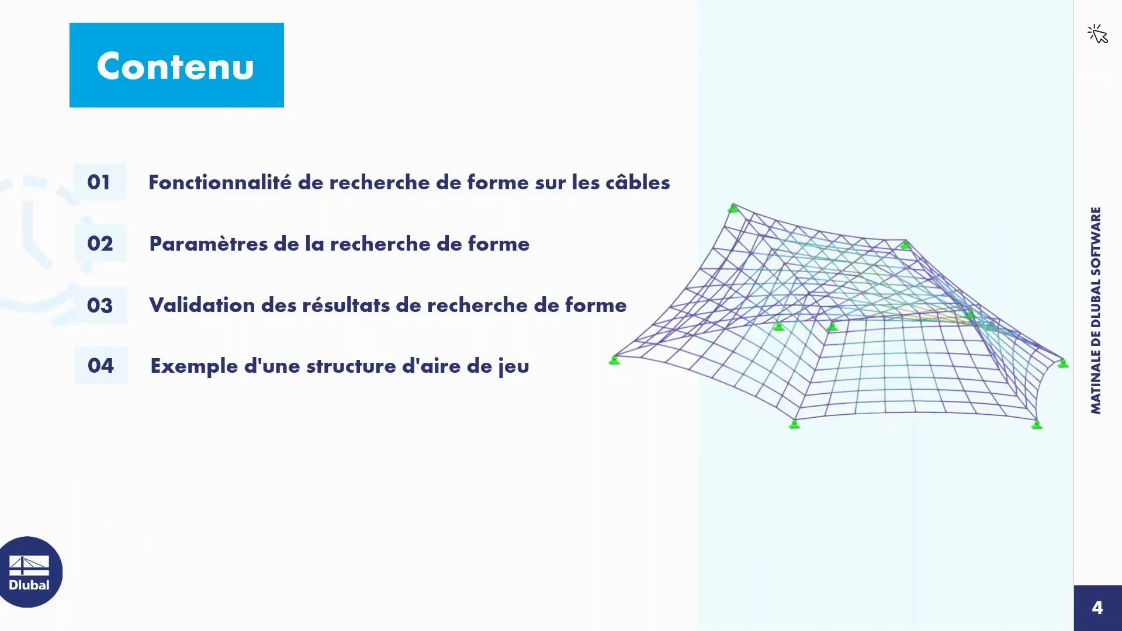
pyautogui.press('Right')
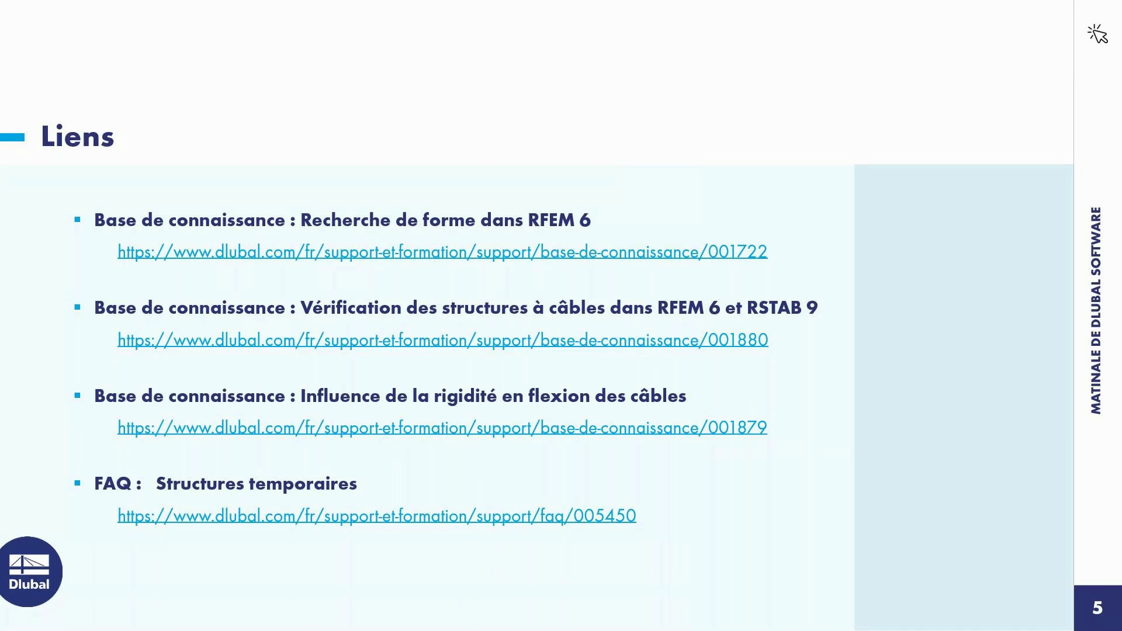
pyautogui.press('Right')
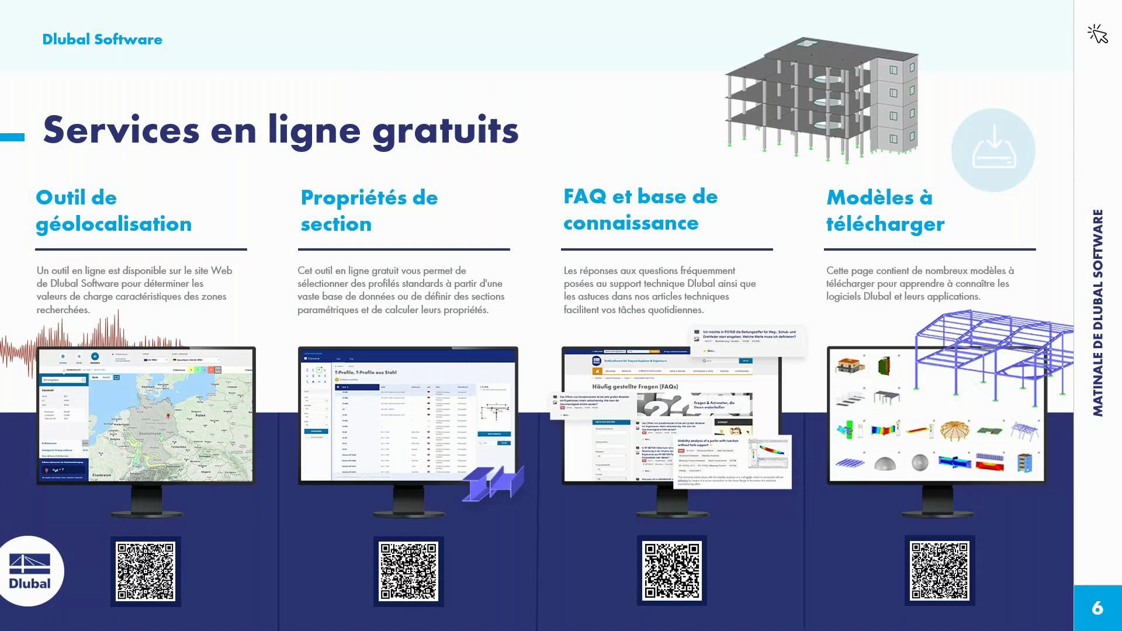
pyautogui.press('Right')
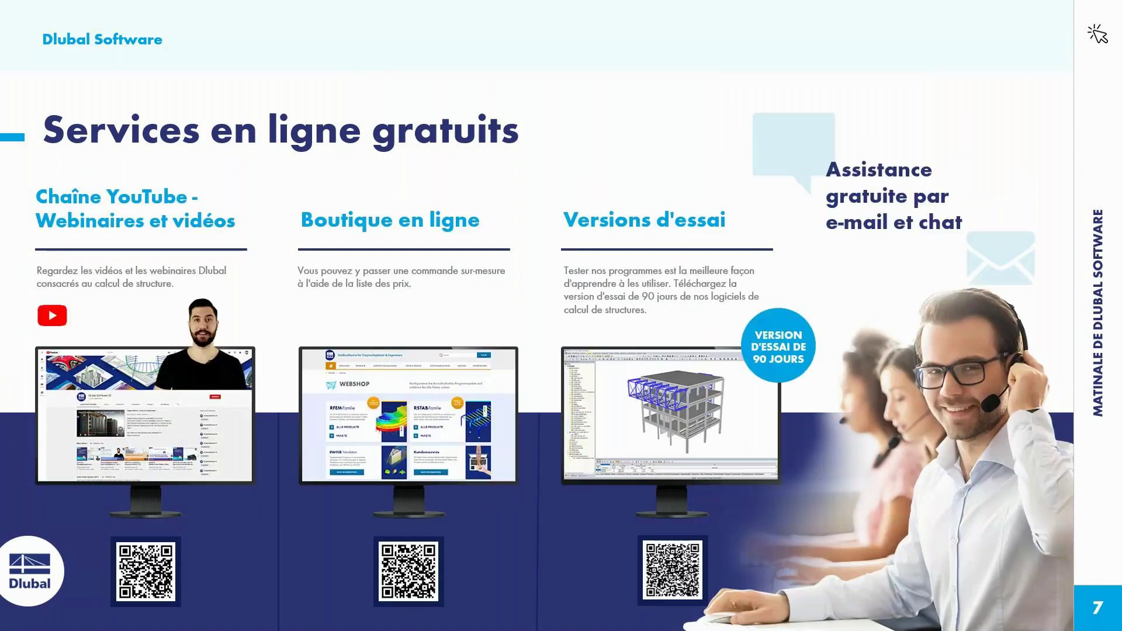